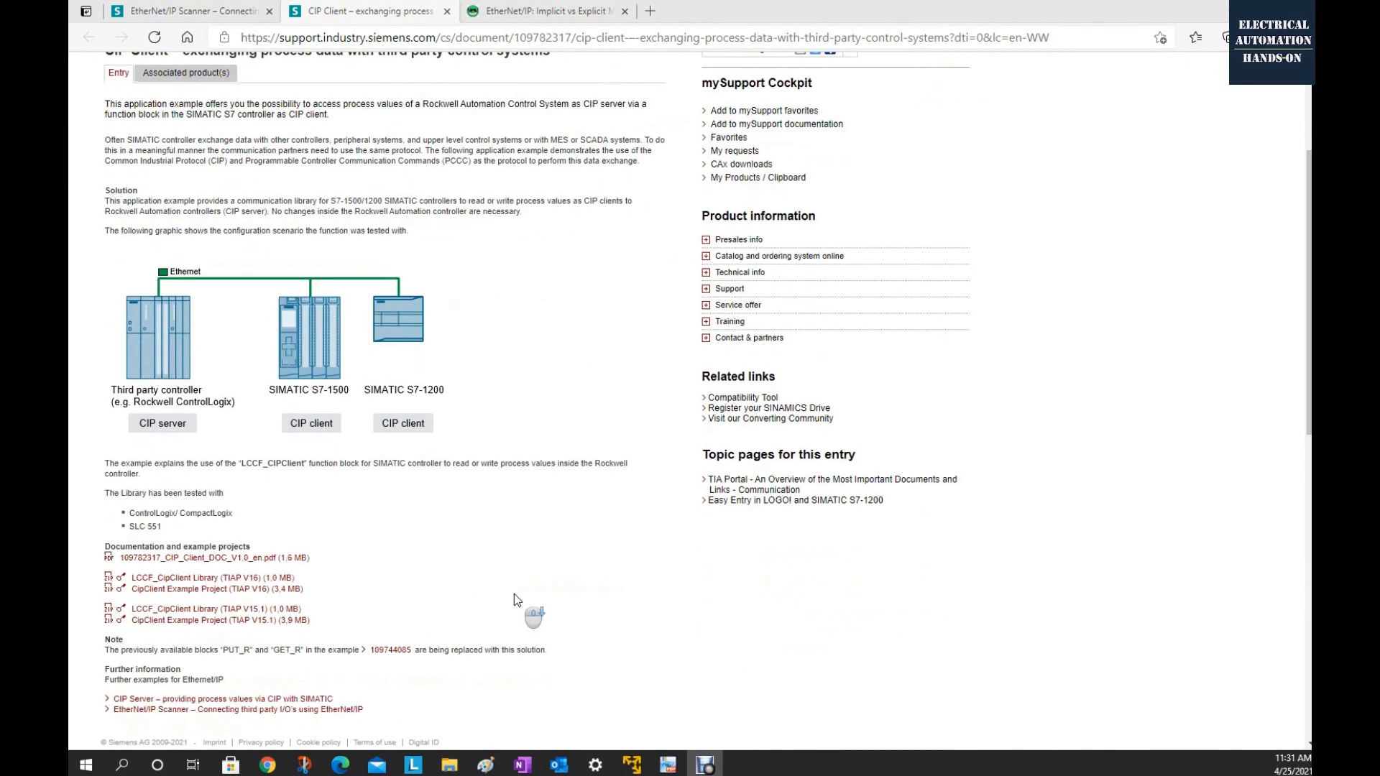
- Review the CIP Client application example page, including its configuration scenario, example project downloads and further EtherNet/IP examples
scroll(515, 594, "down", 2)
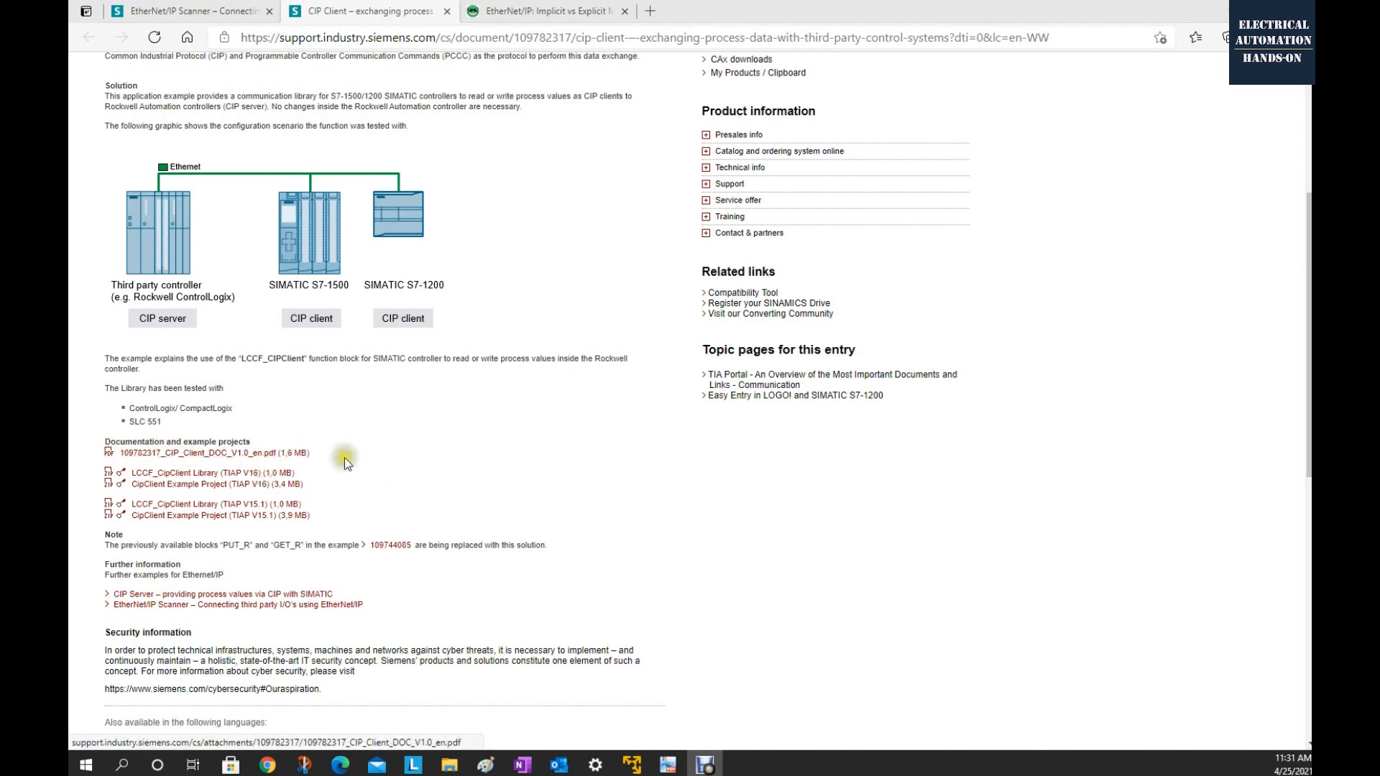
scroll(356, 557, "down", 1)
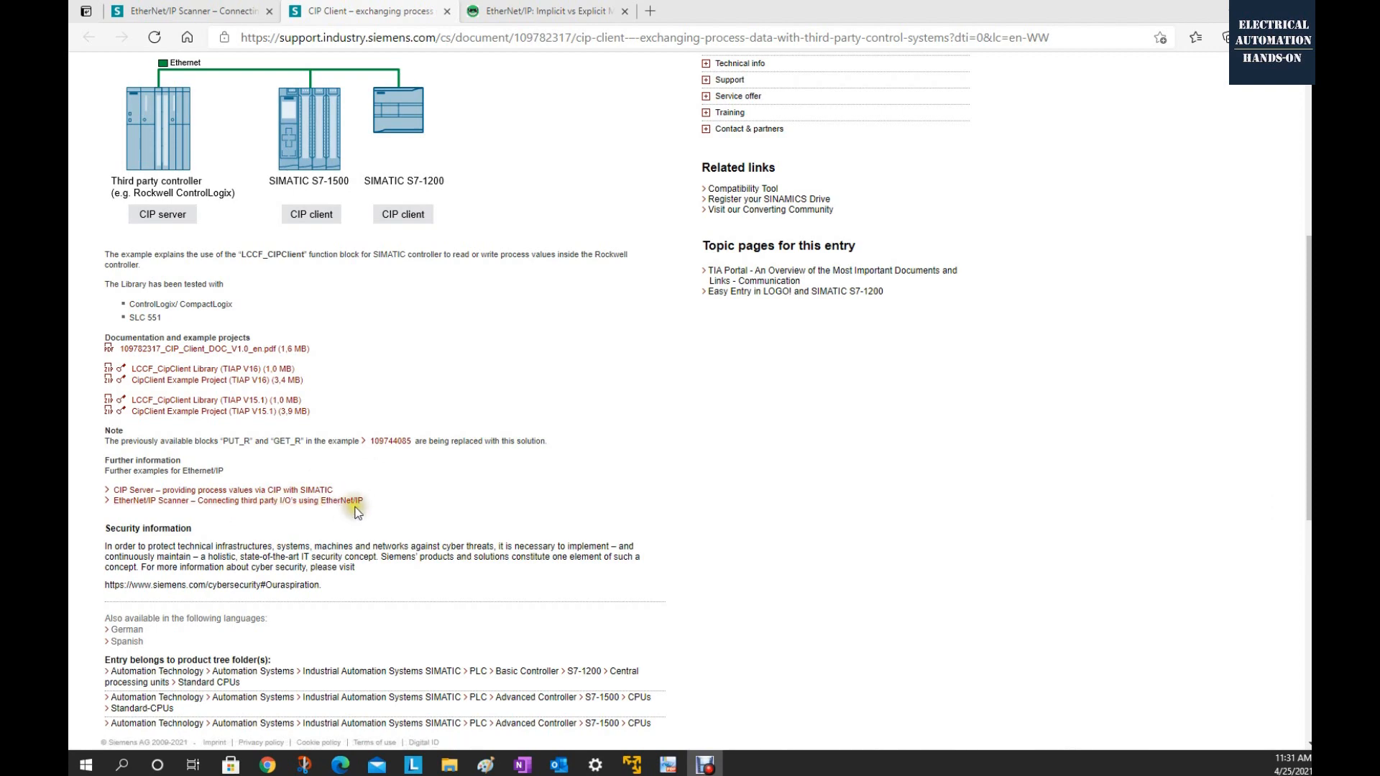
scroll(197, 568, "up", 1)
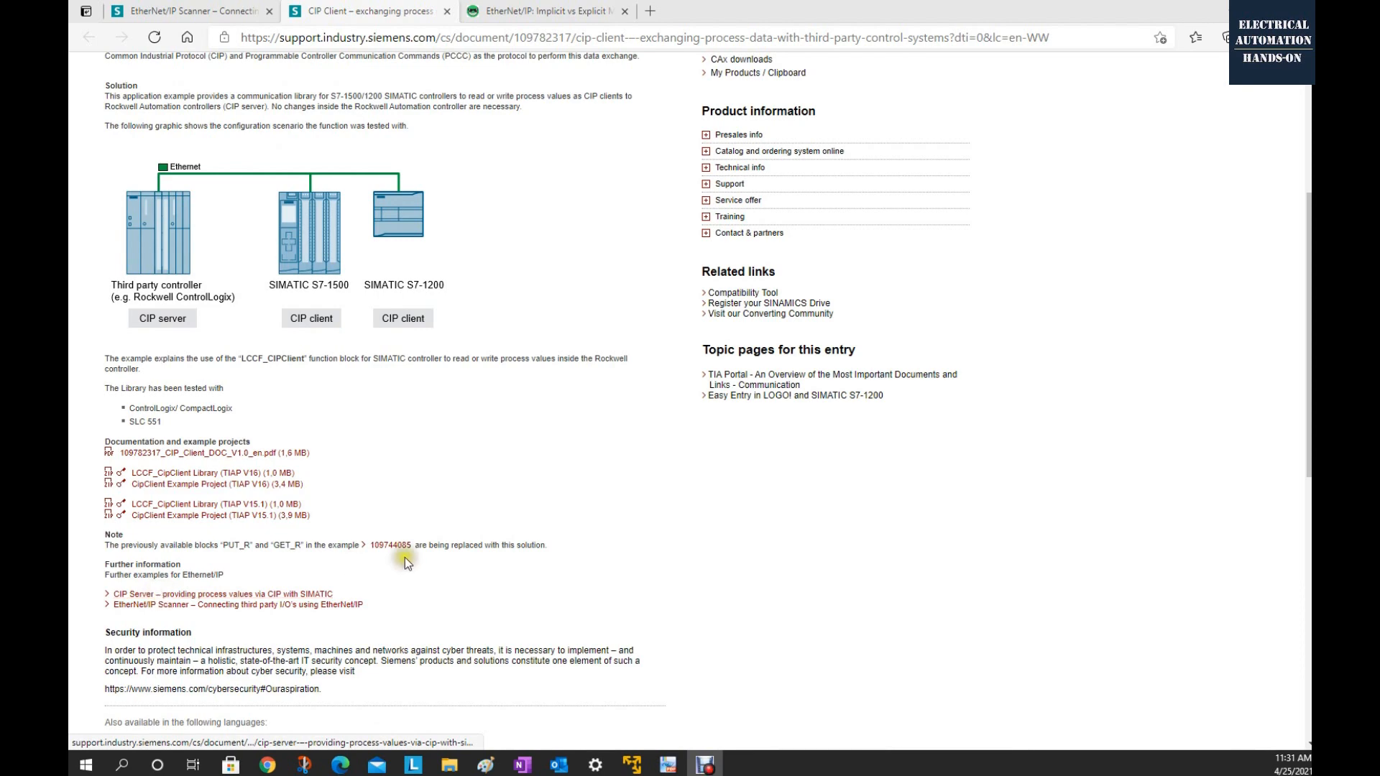
scroll(307, 425, "up", 3)
scroll(157, 258, "down", 1)
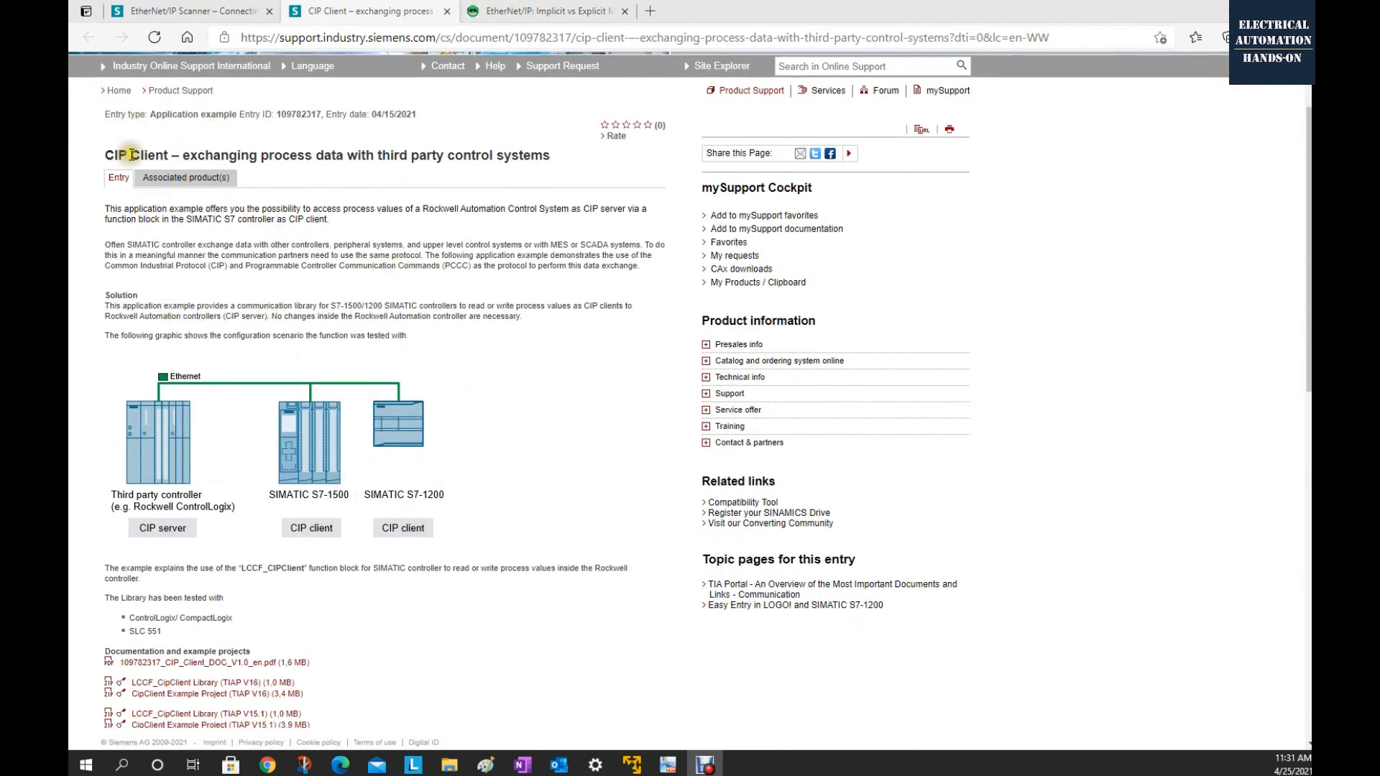
scroll(466, 407, "down", 1)
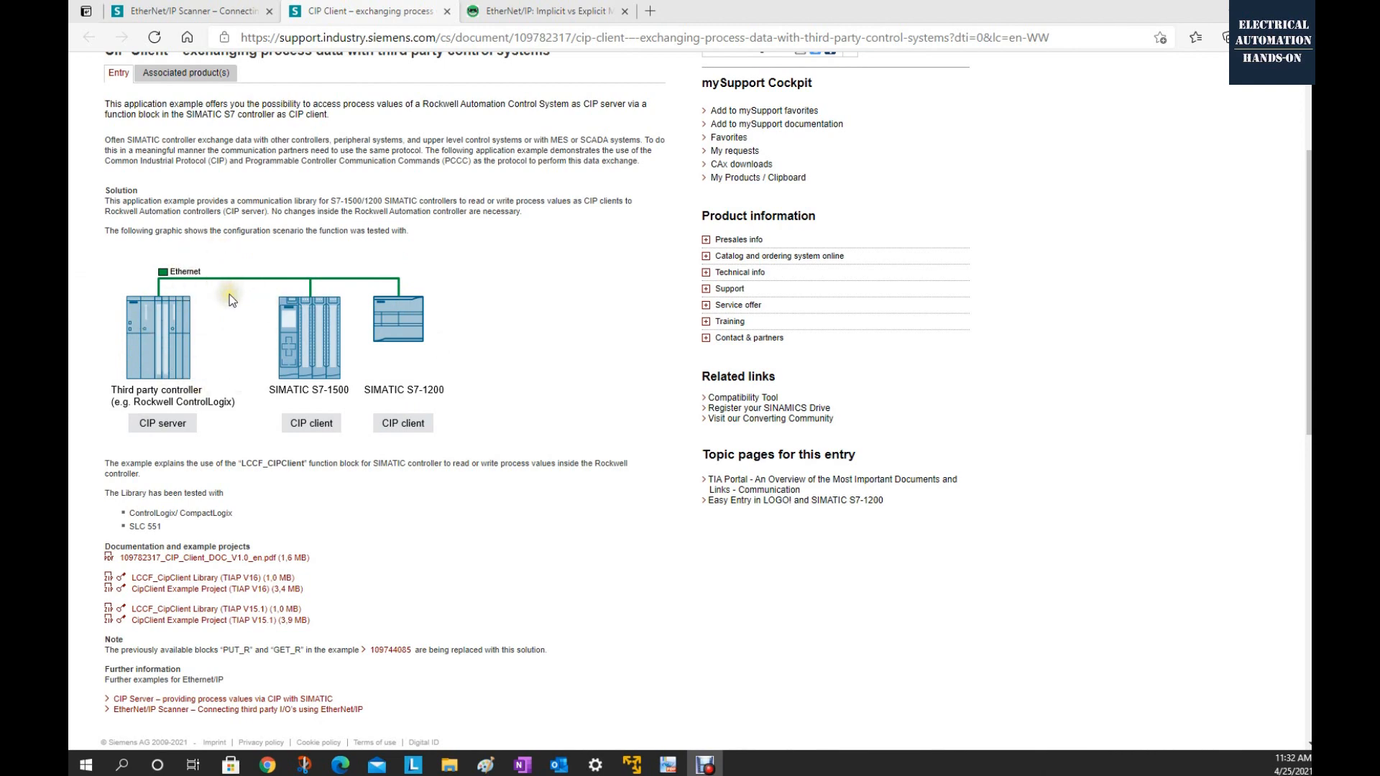
scroll(229, 299, "down", 4)
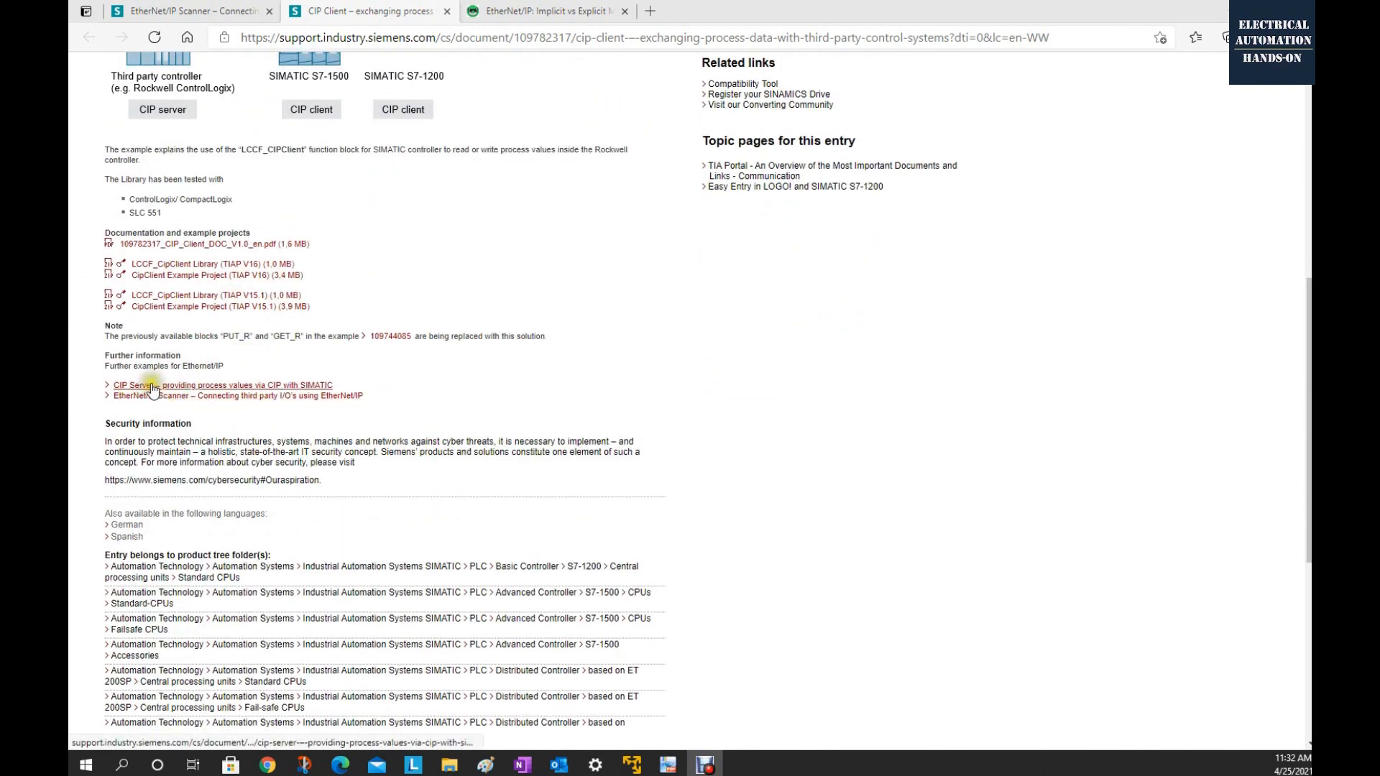
scroll(273, 382, "up", 3)
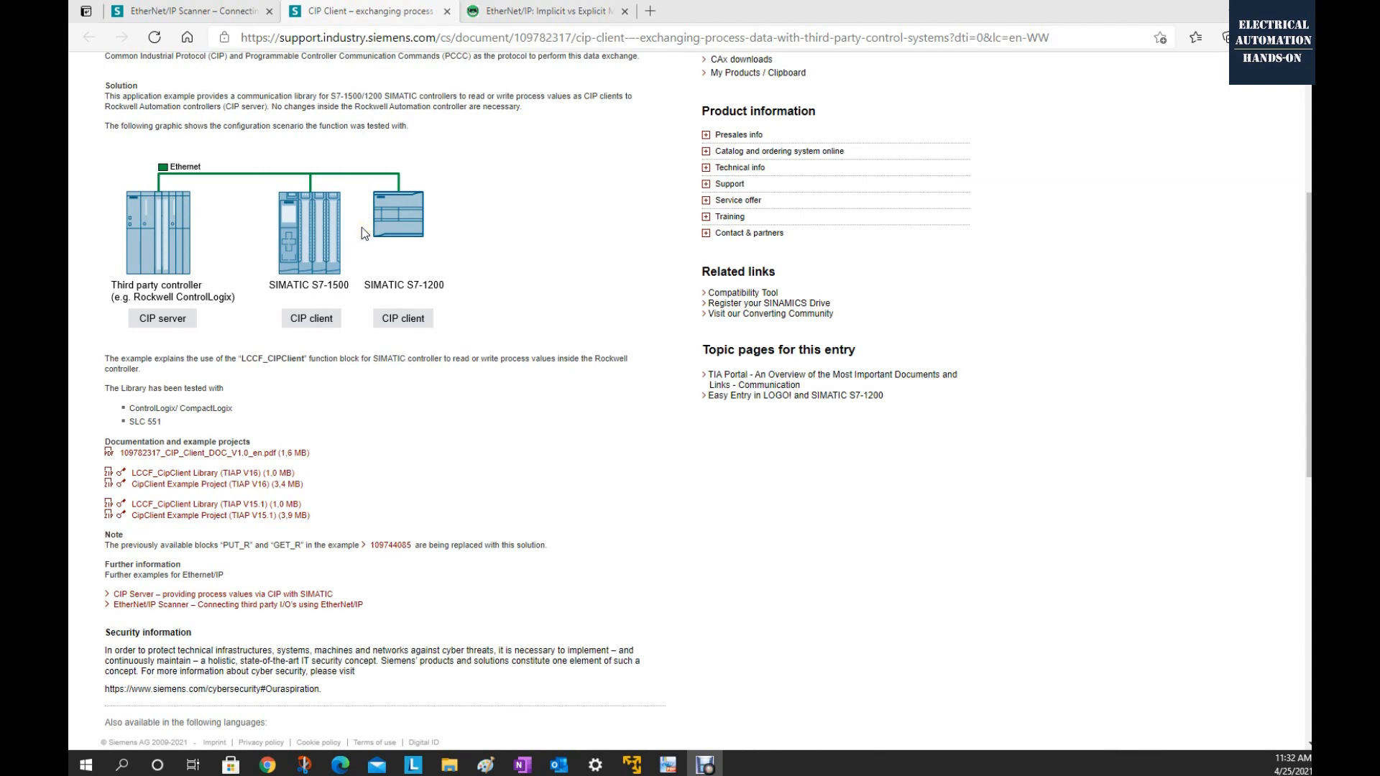
scroll(360, 227, "up", 5)
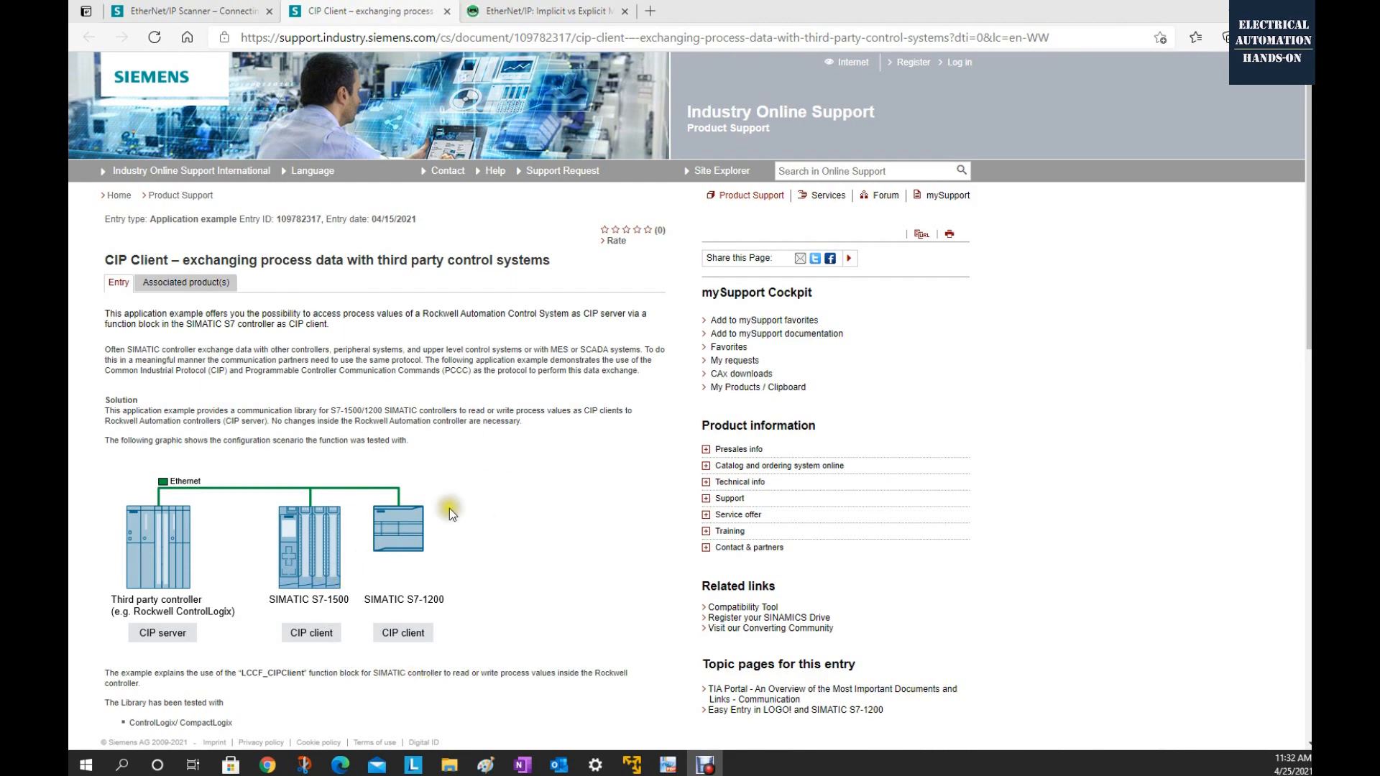
scroll(450, 507, "down", 4)
left_click(176, 488)
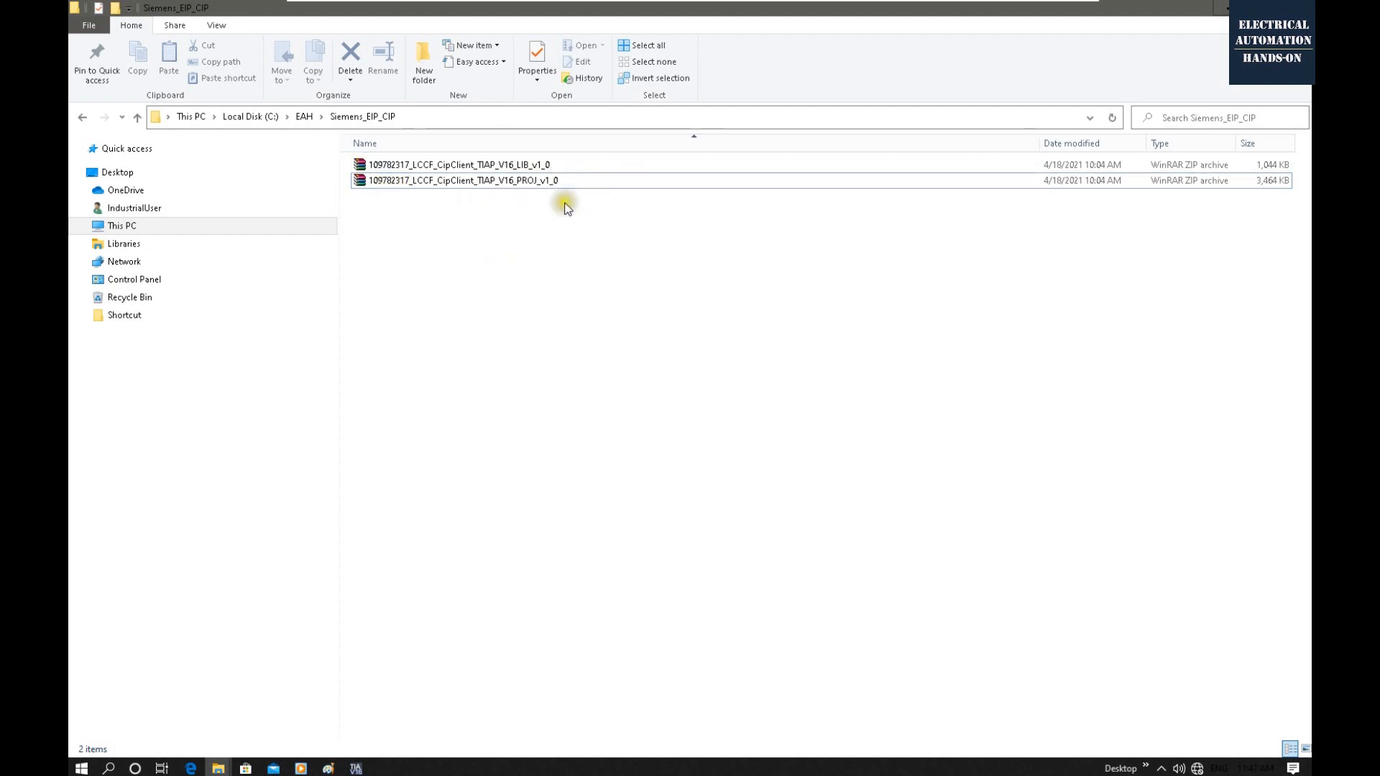
- Inspect the contents of 109782317_LCCF_CipClient_TIAP_V16_PROJ_v1_0 with the Type column widened to fit its text
double_click(543, 180)
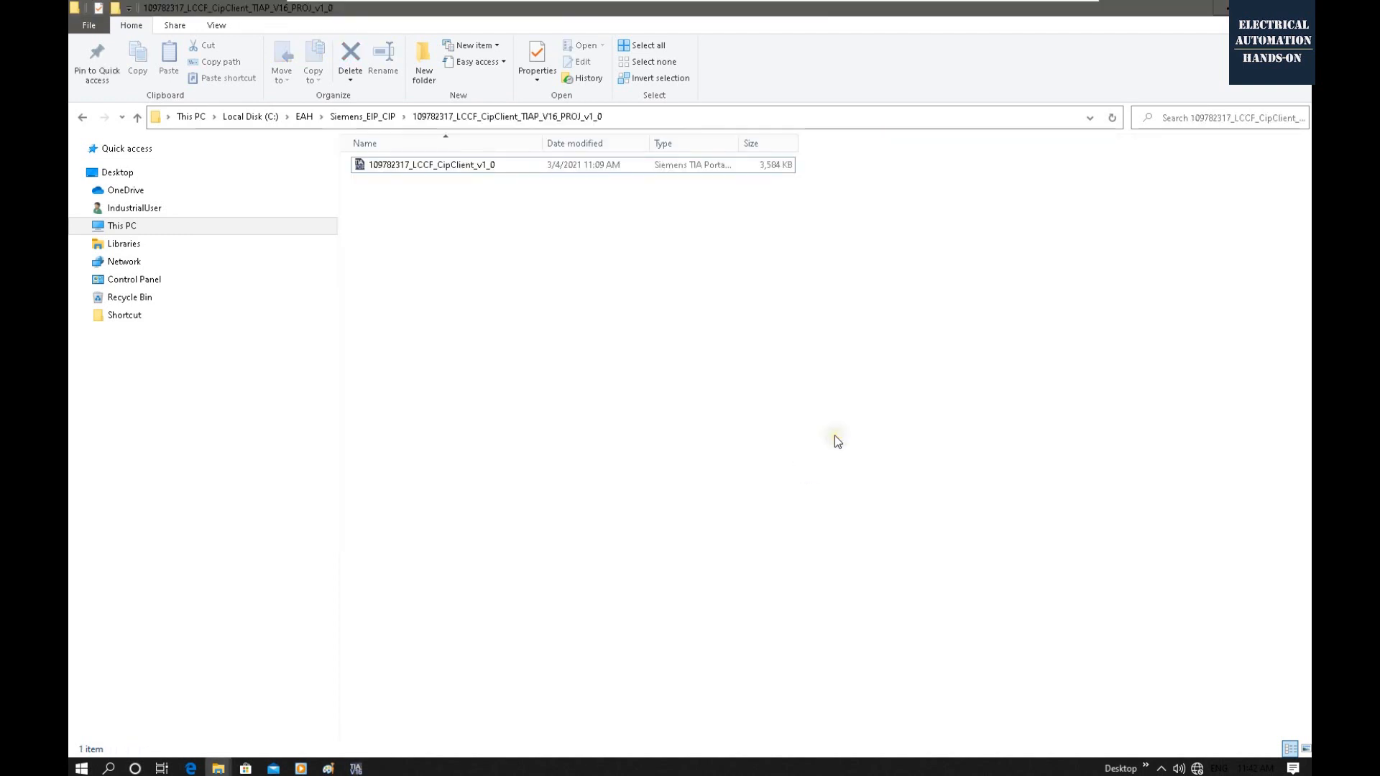
double_click(739, 143)
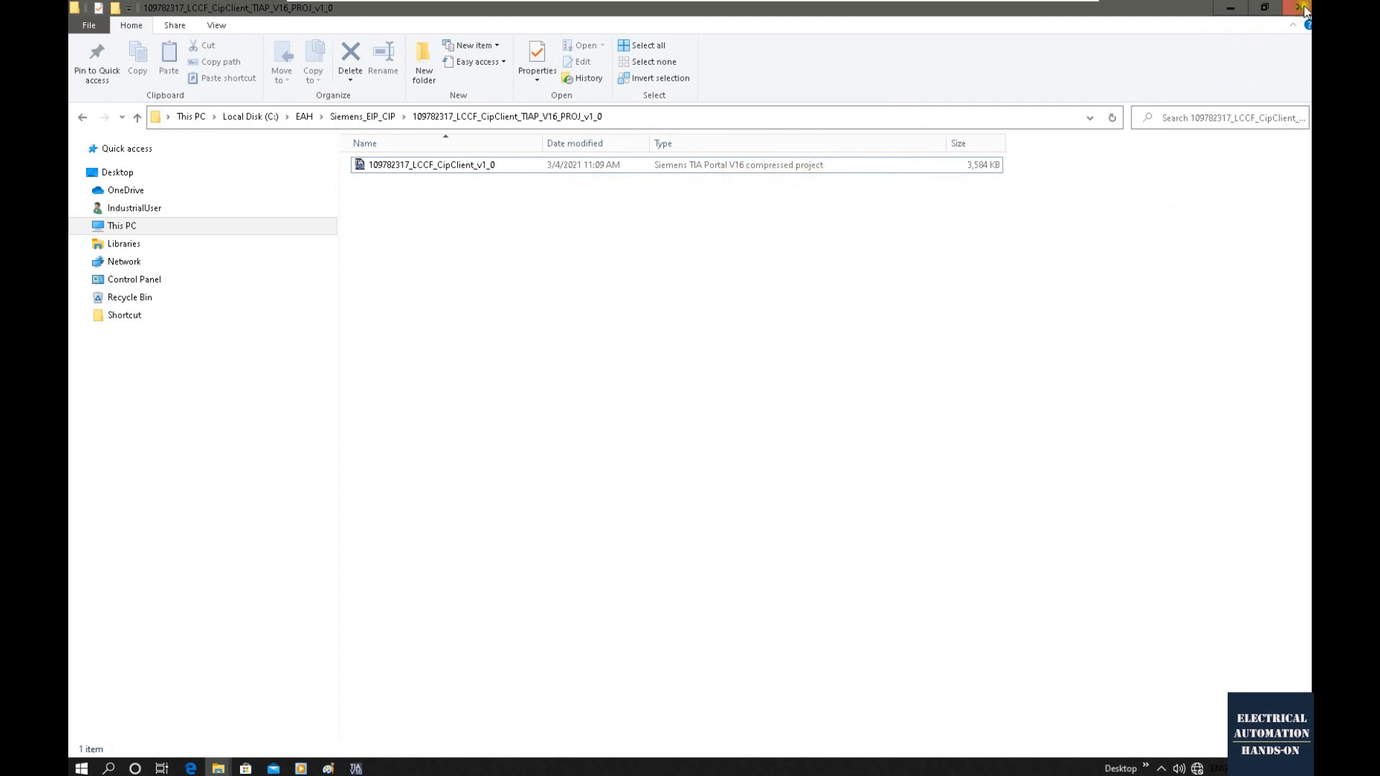
left_click(1247, 15)
- Switch to TIA Portal and open the compressed project 109782317_LCCF_CipClient_v1_0, extracting it into the Siemens_EIP_CIP folder
left_click(273, 357)
double_click(275, 359)
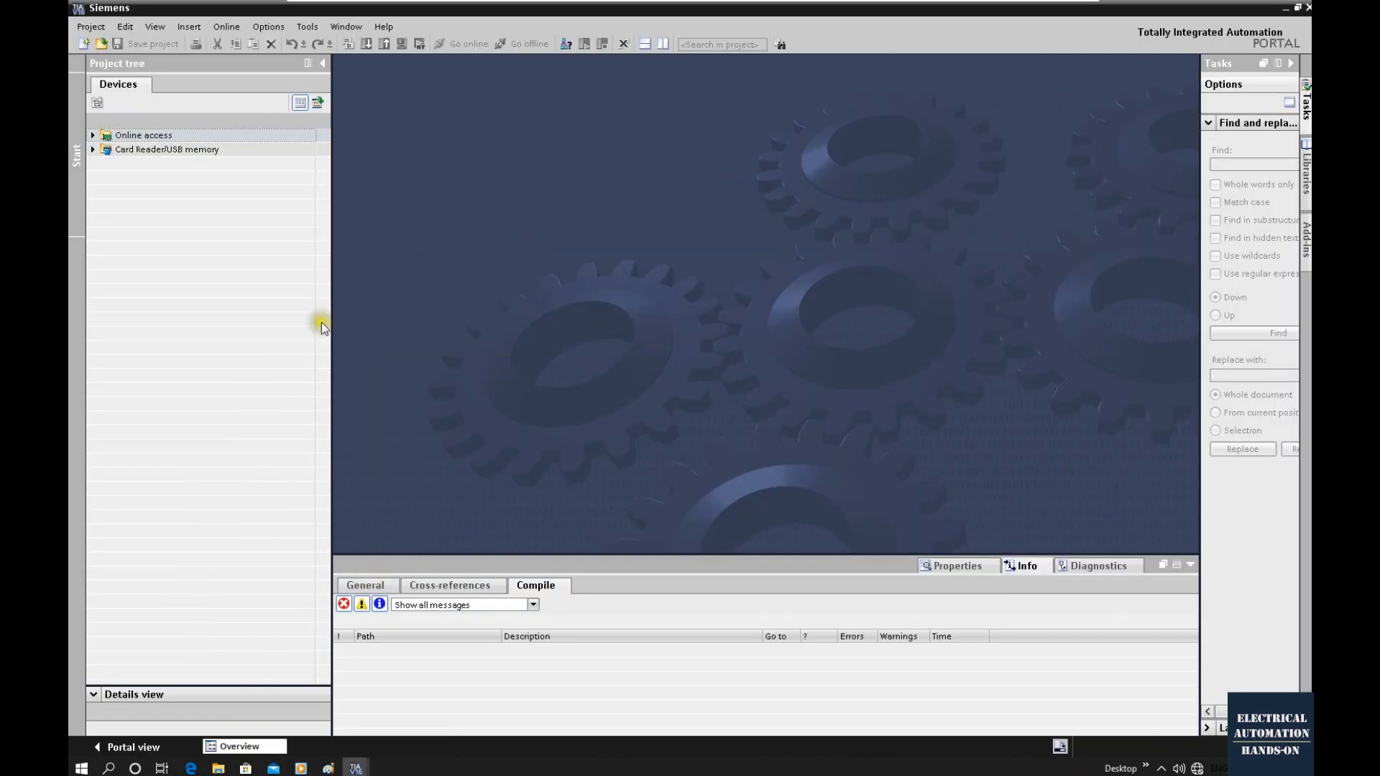
left_click(91, 26)
left_click(101, 56)
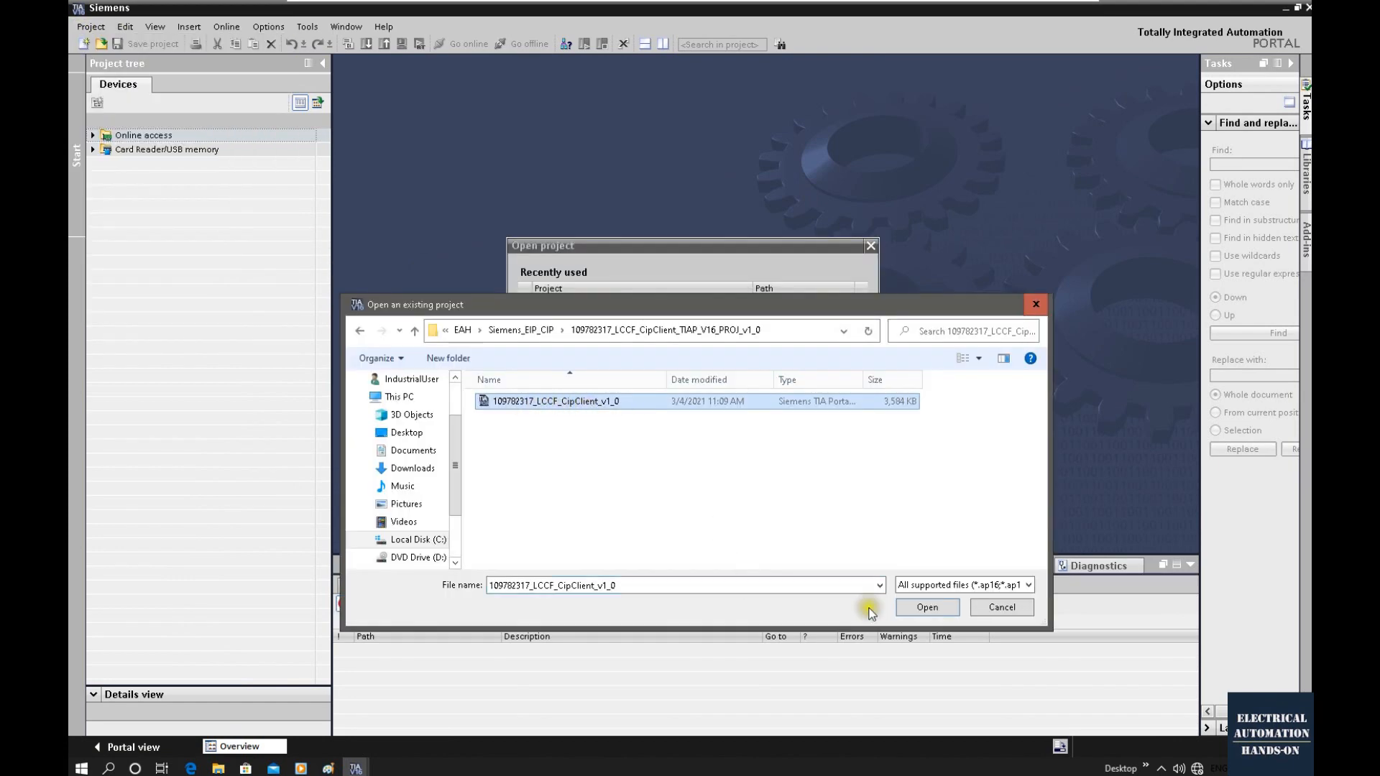
left_click(948, 609)
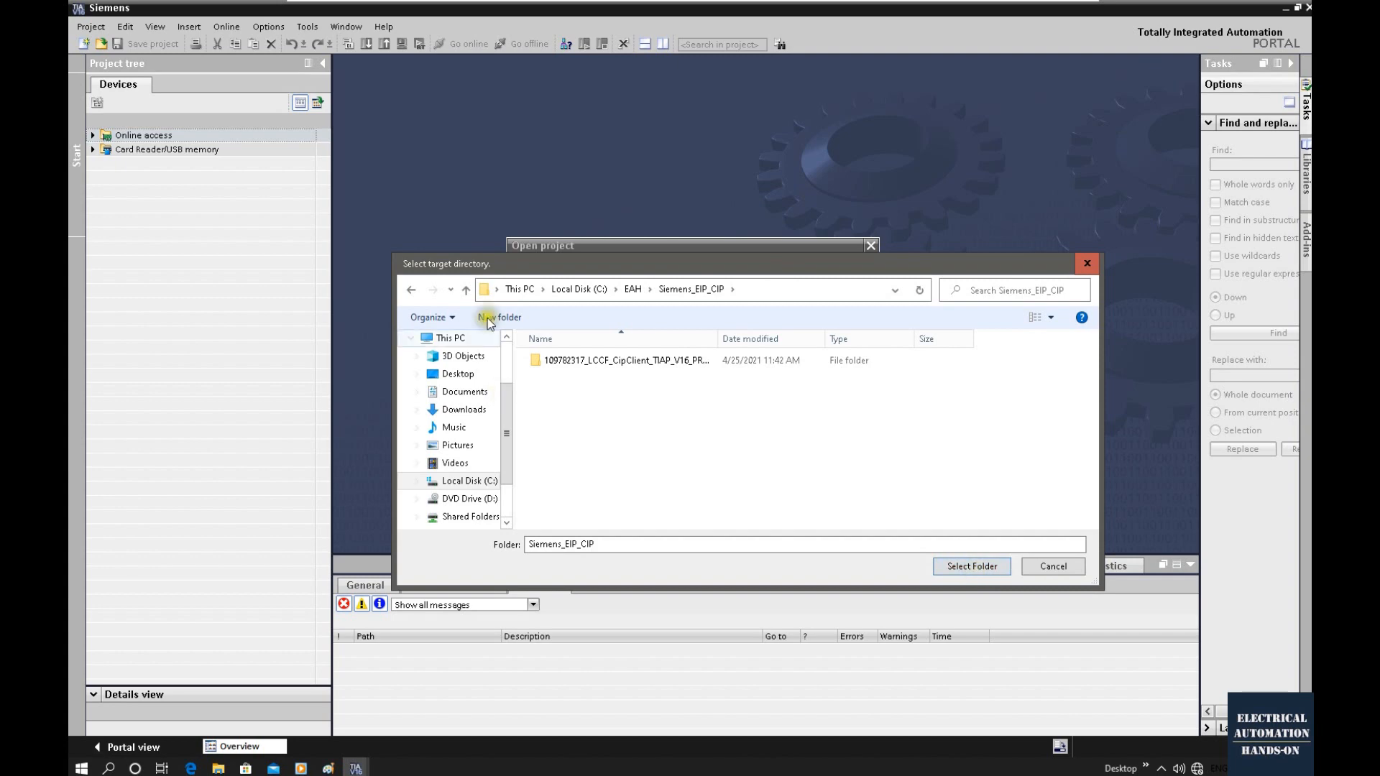
left_click(978, 567)
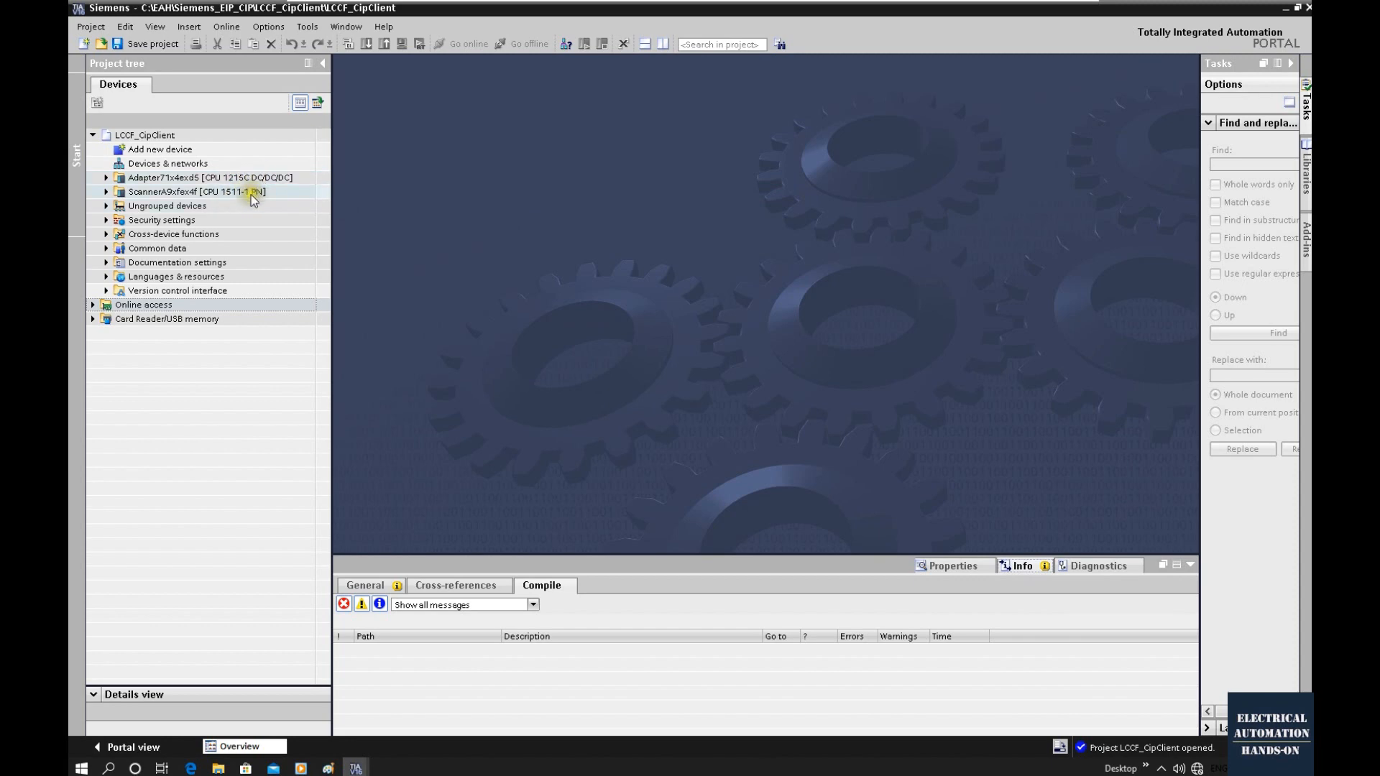
- Duplicate the CPU 1215C DC/DC/DC adapter device within the LCCF_CipClient project
left_click(382, 263)
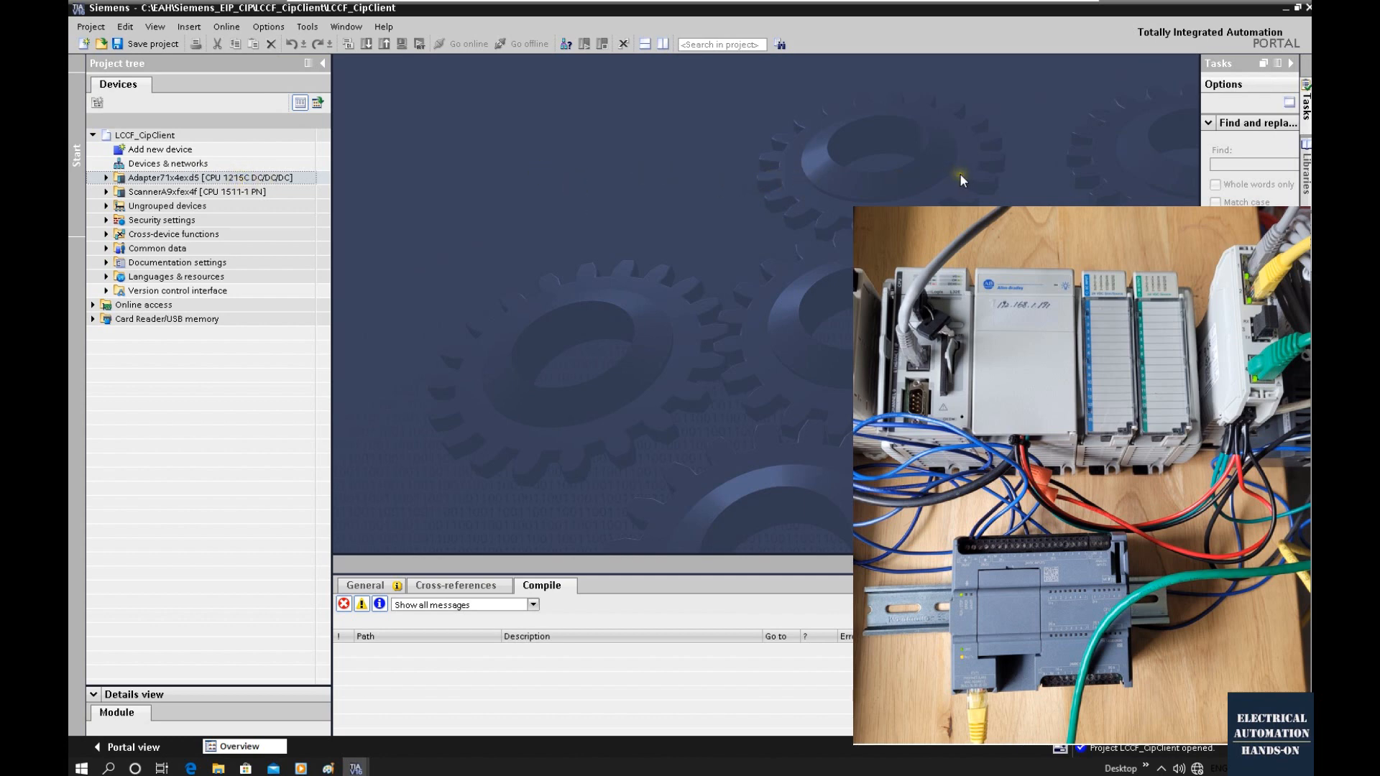
left_click(252, 179)
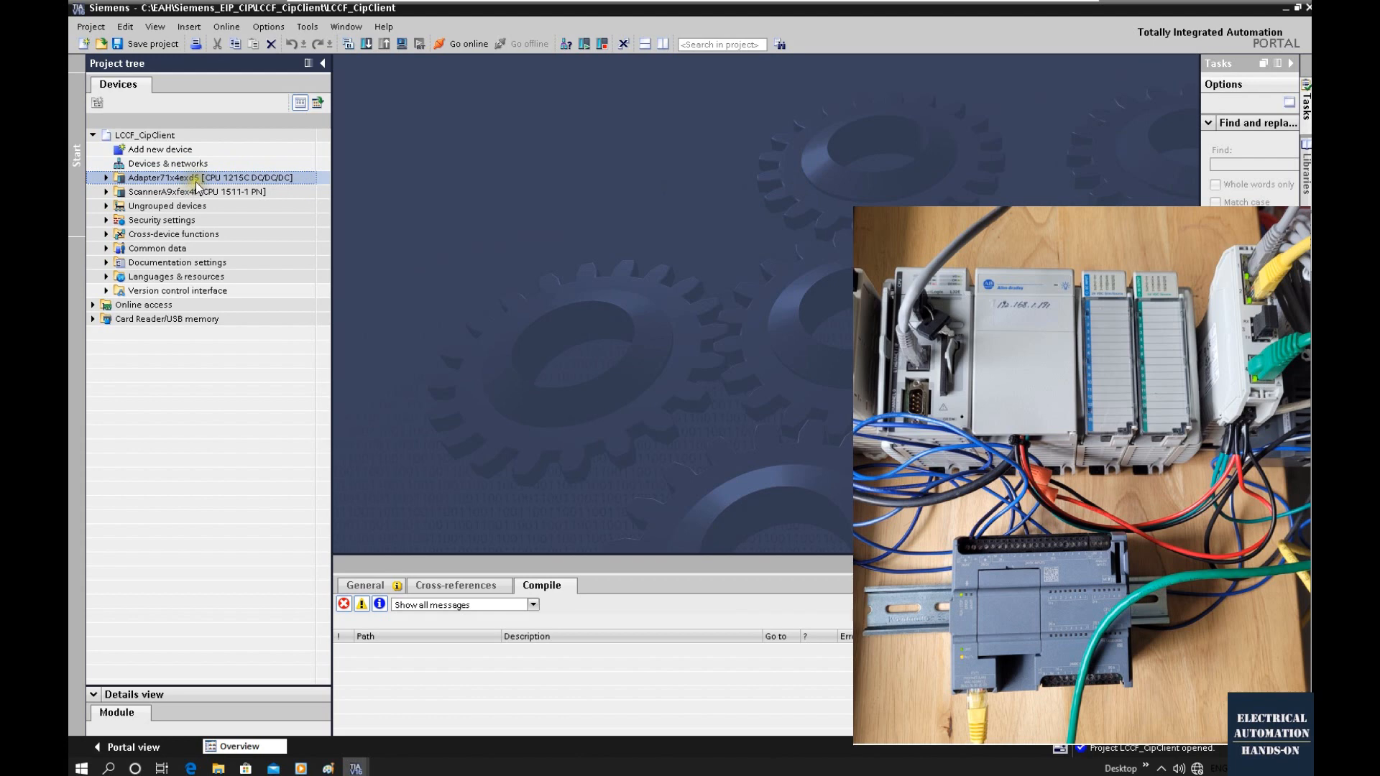
right_click(165, 137)
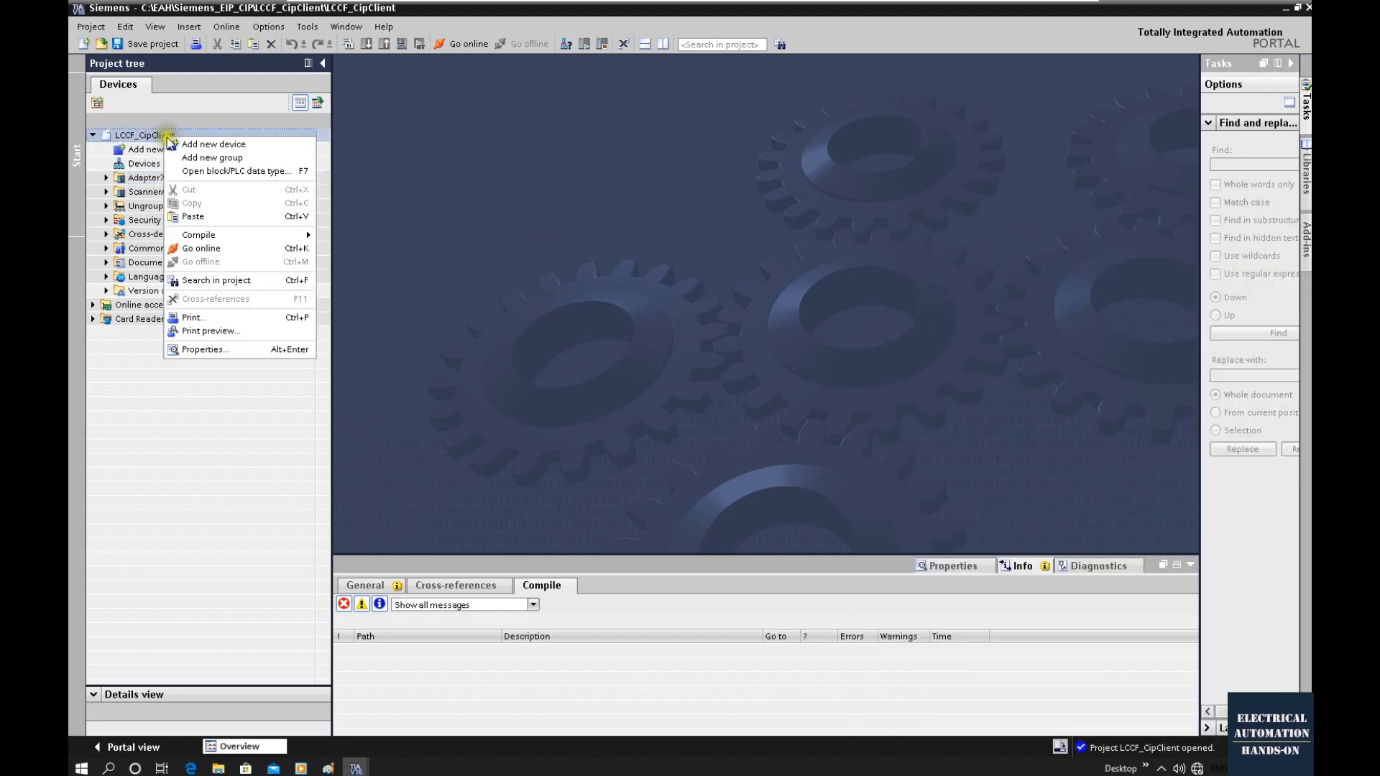
left_click(210, 218)
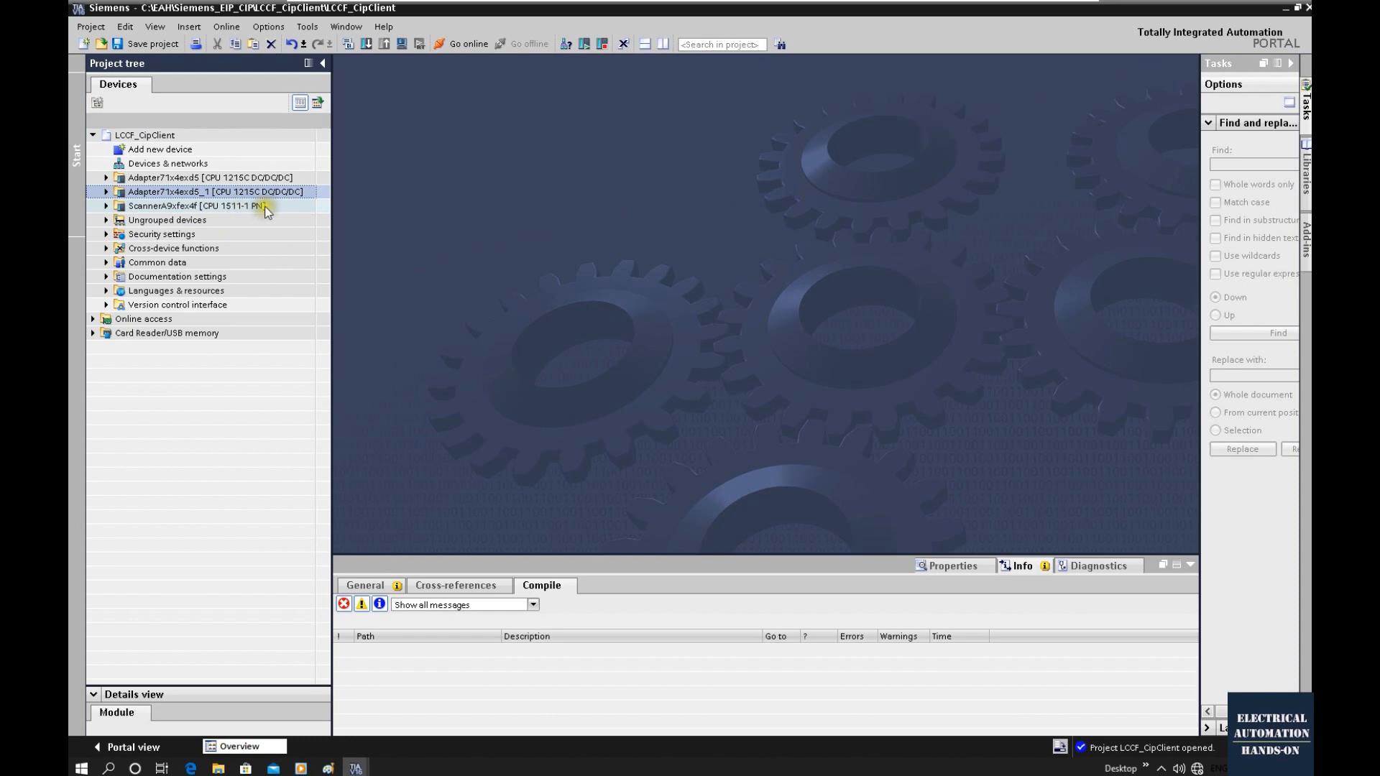
- Rename the duplicated CPU 1215C device as EIP_CIP_Client
right_click(261, 194)
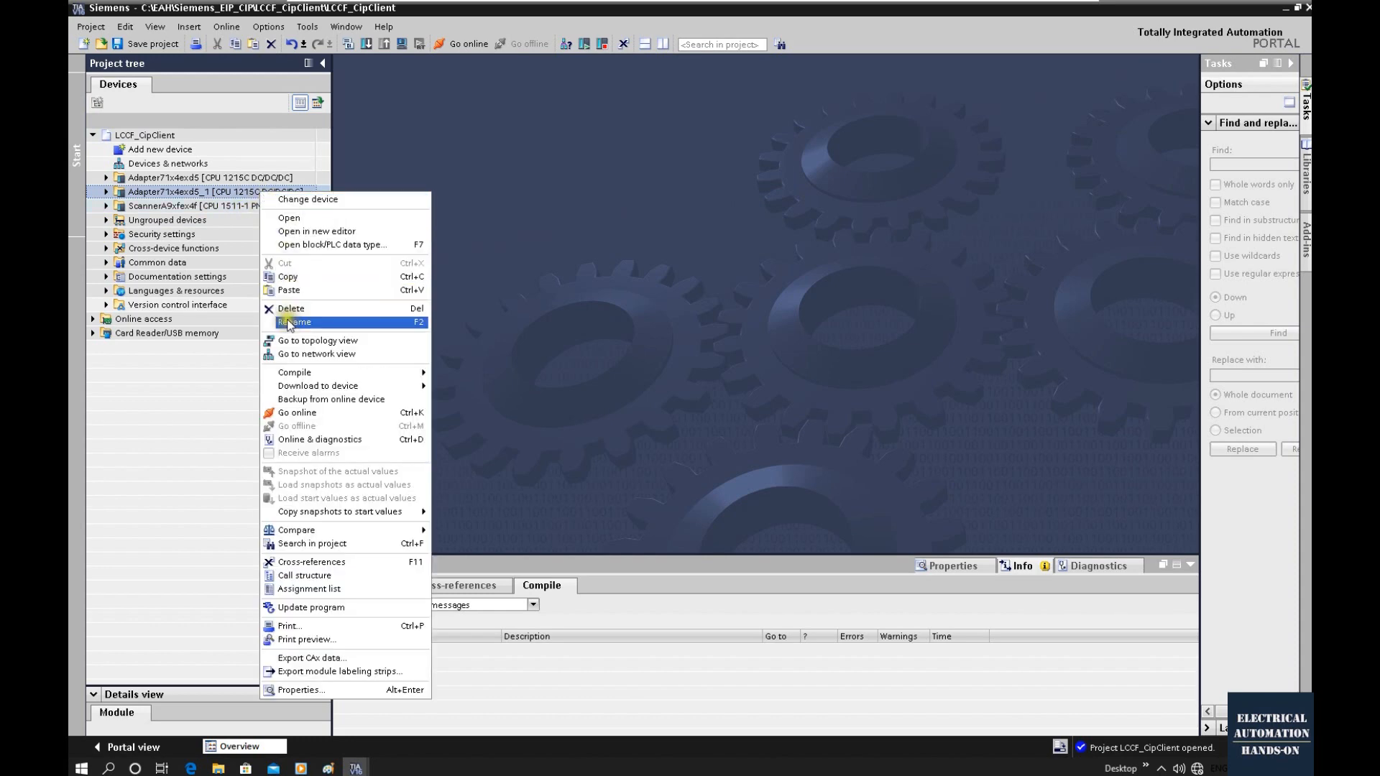
left_click(170, 191)
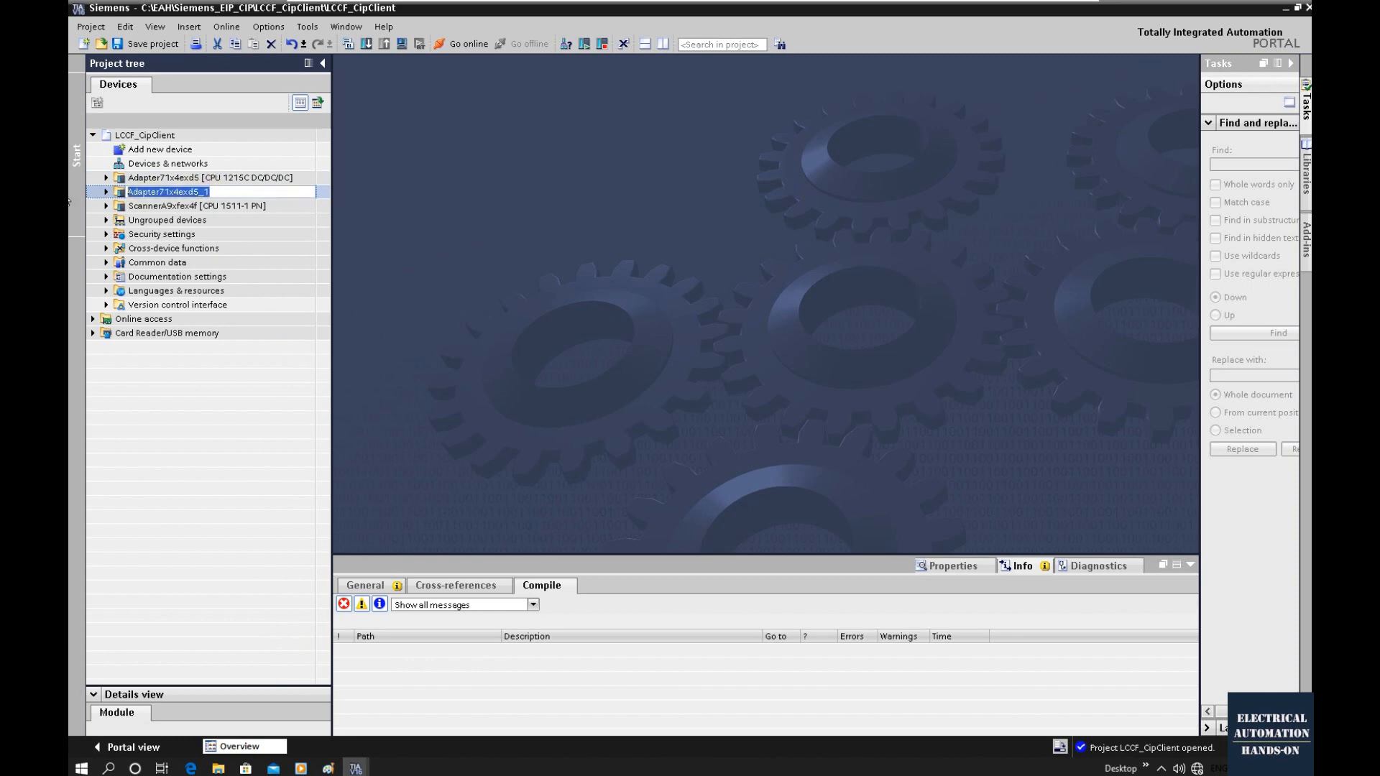
type("C")
type("EIP_CIP_Client")
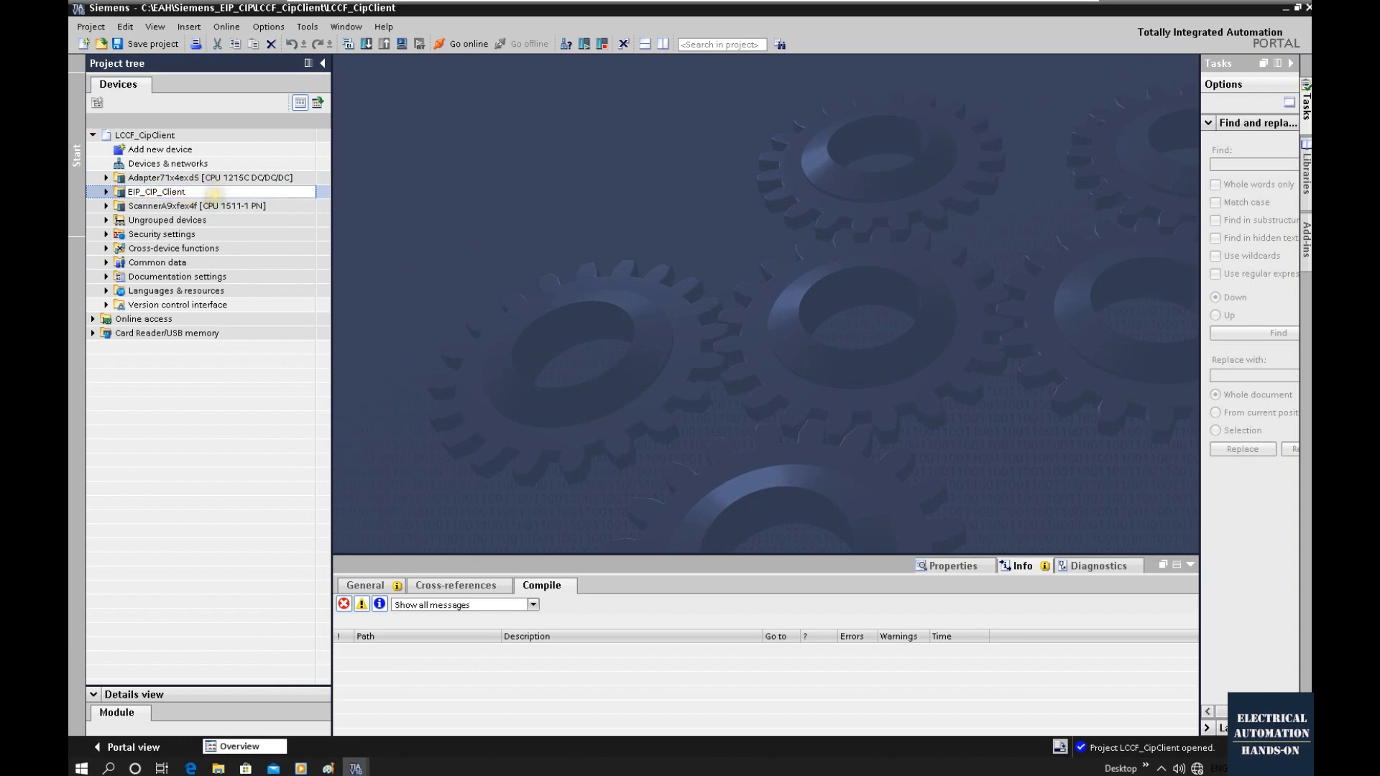
- Change the EIP_CIP_Client device to a CPU 1214C DC/DC/DC, article 6ES7 214-1AG40-0XB0, version V4.4
left_click(106, 192)
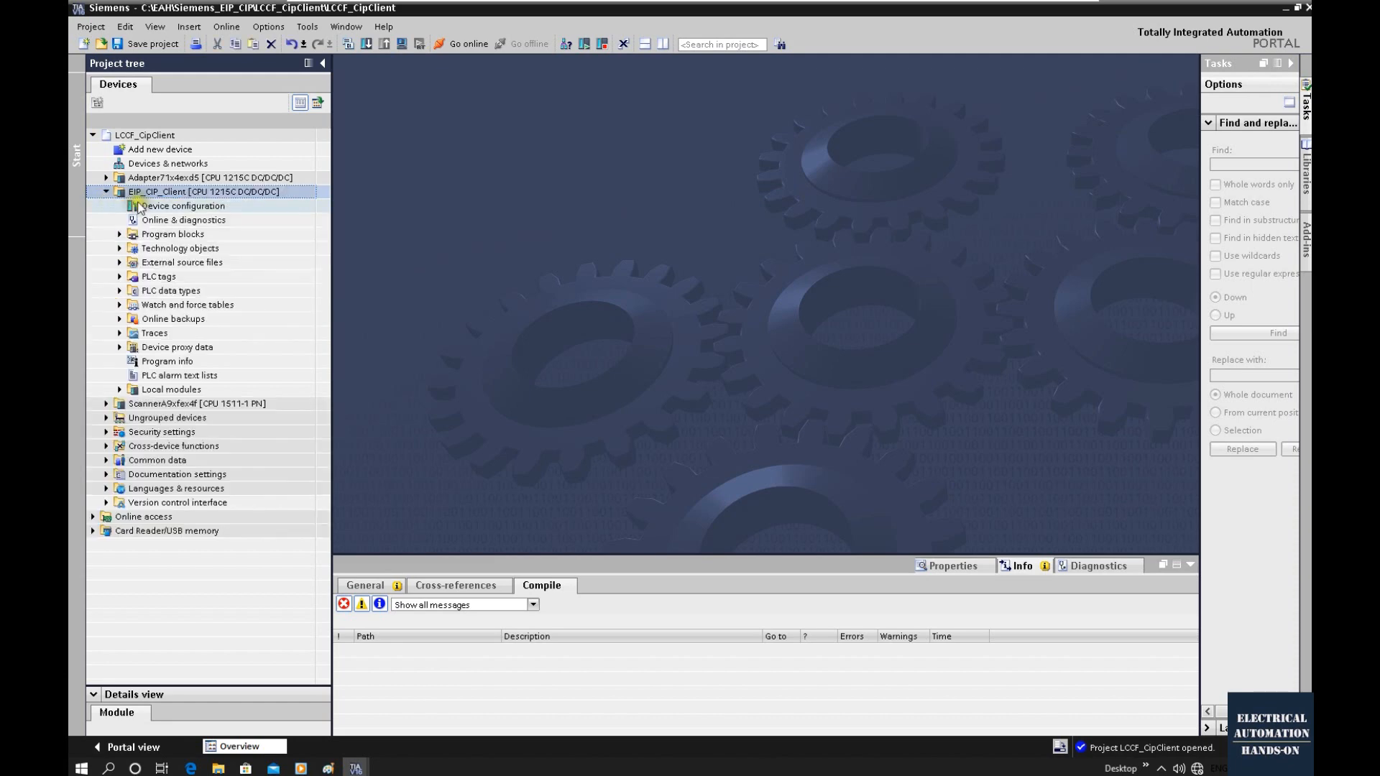
double_click(202, 207)
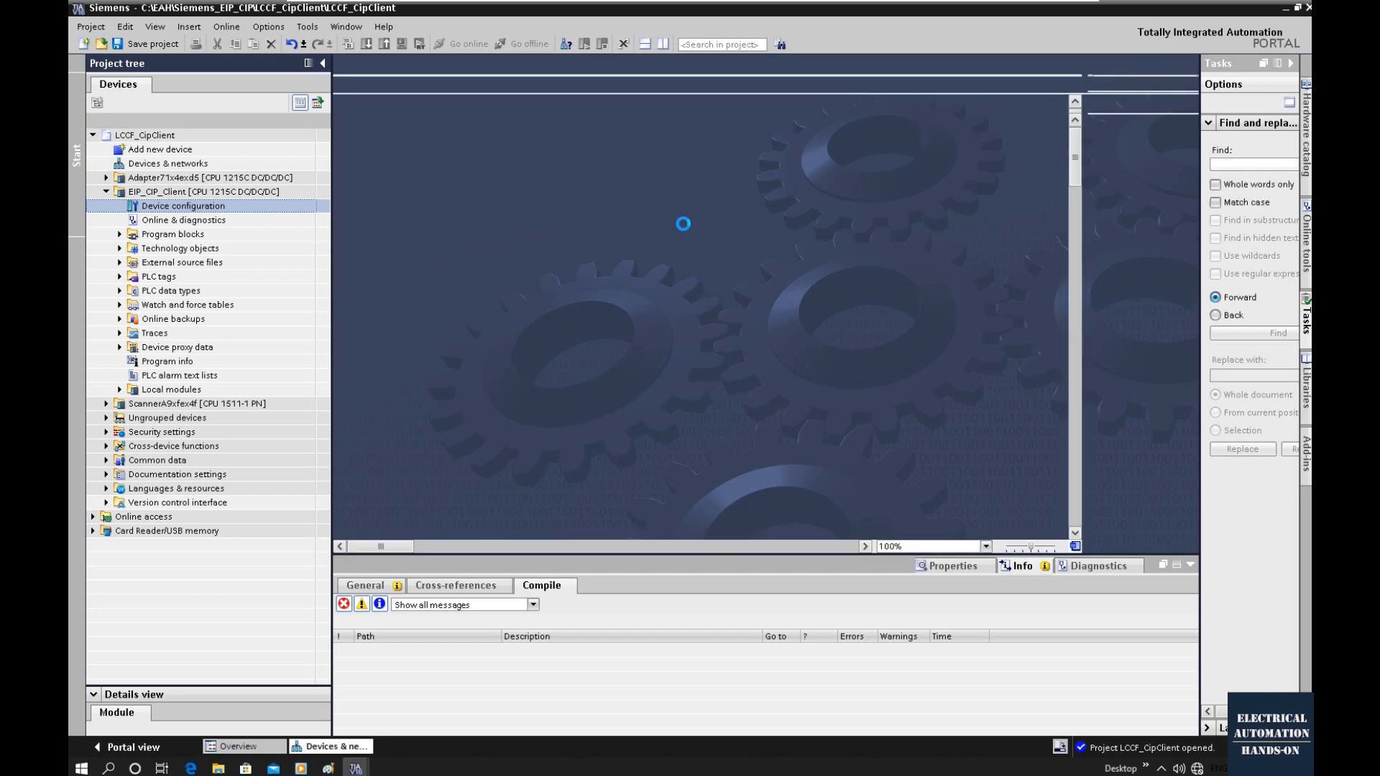
right_click(640, 255)
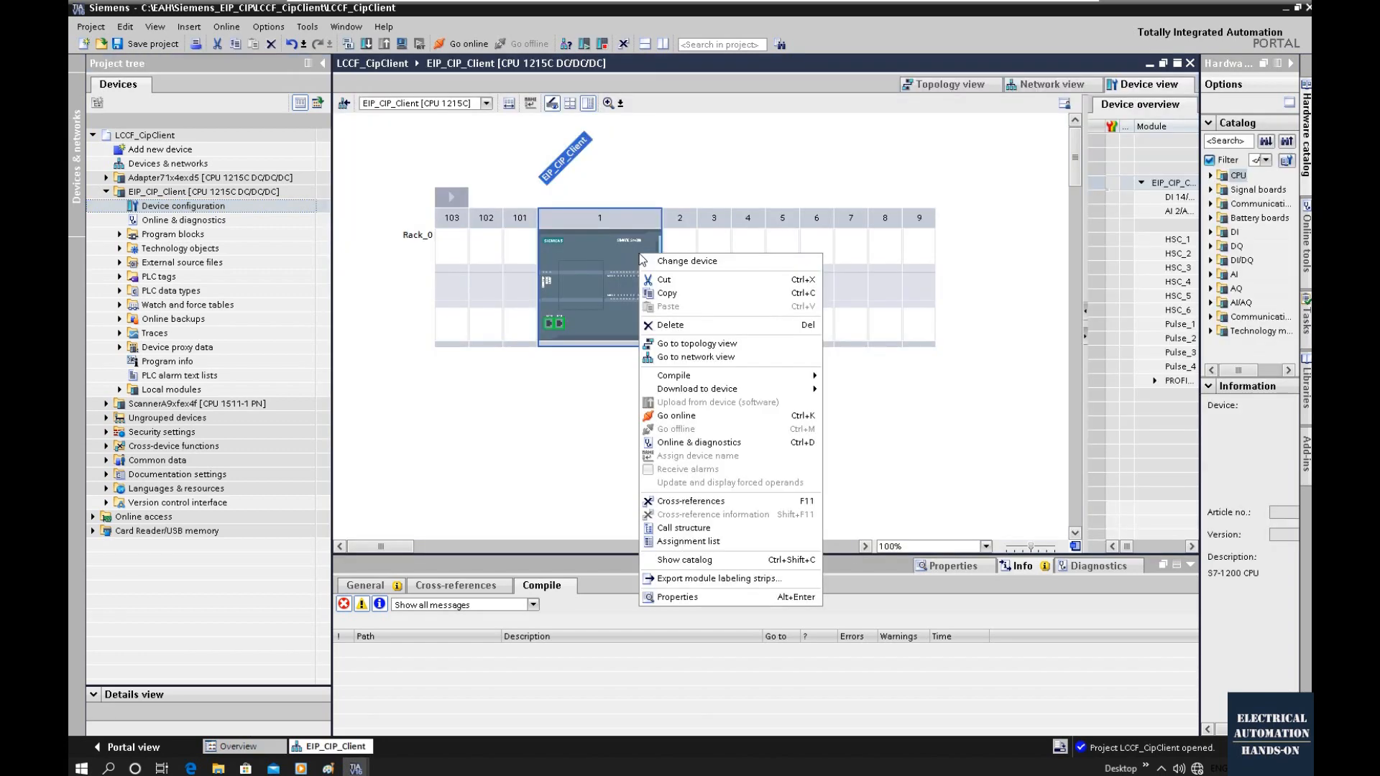
left_click(684, 262)
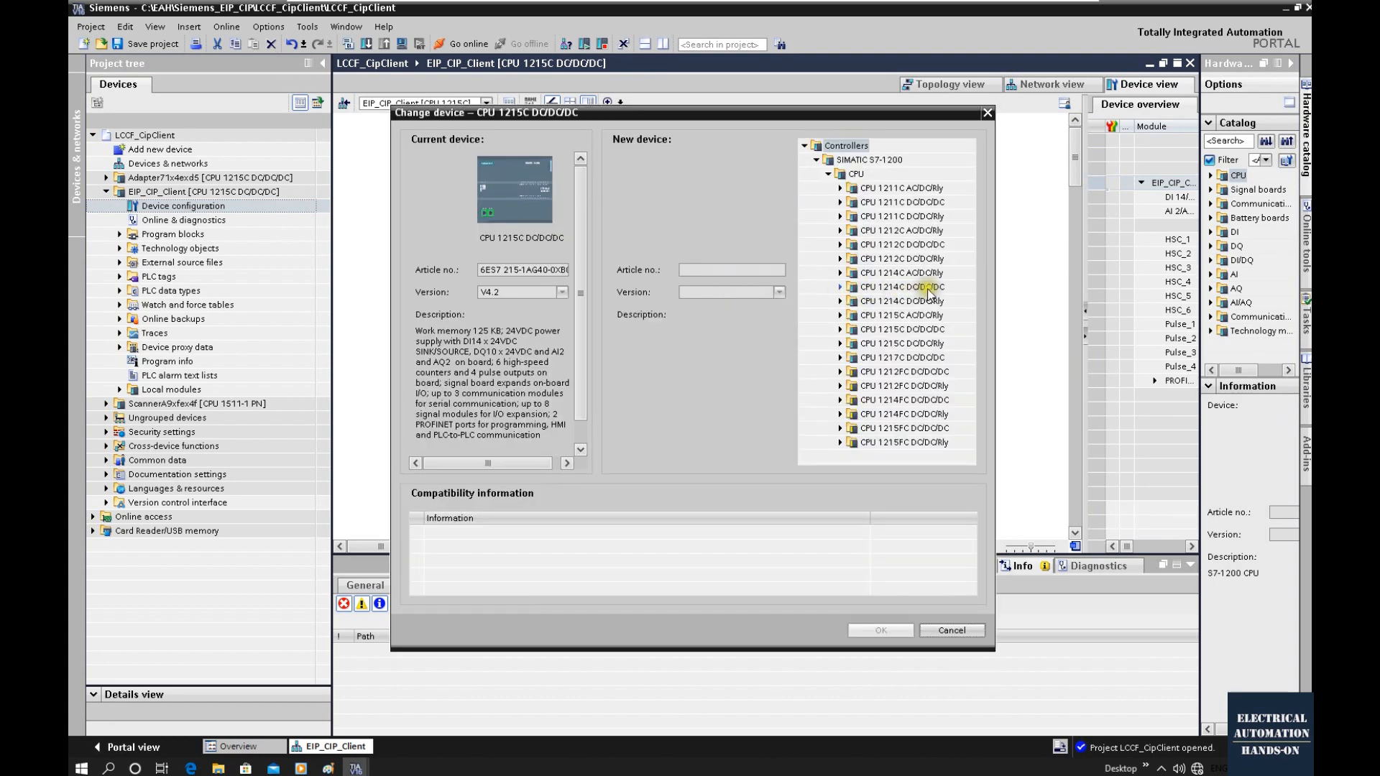
left_click(840, 288)
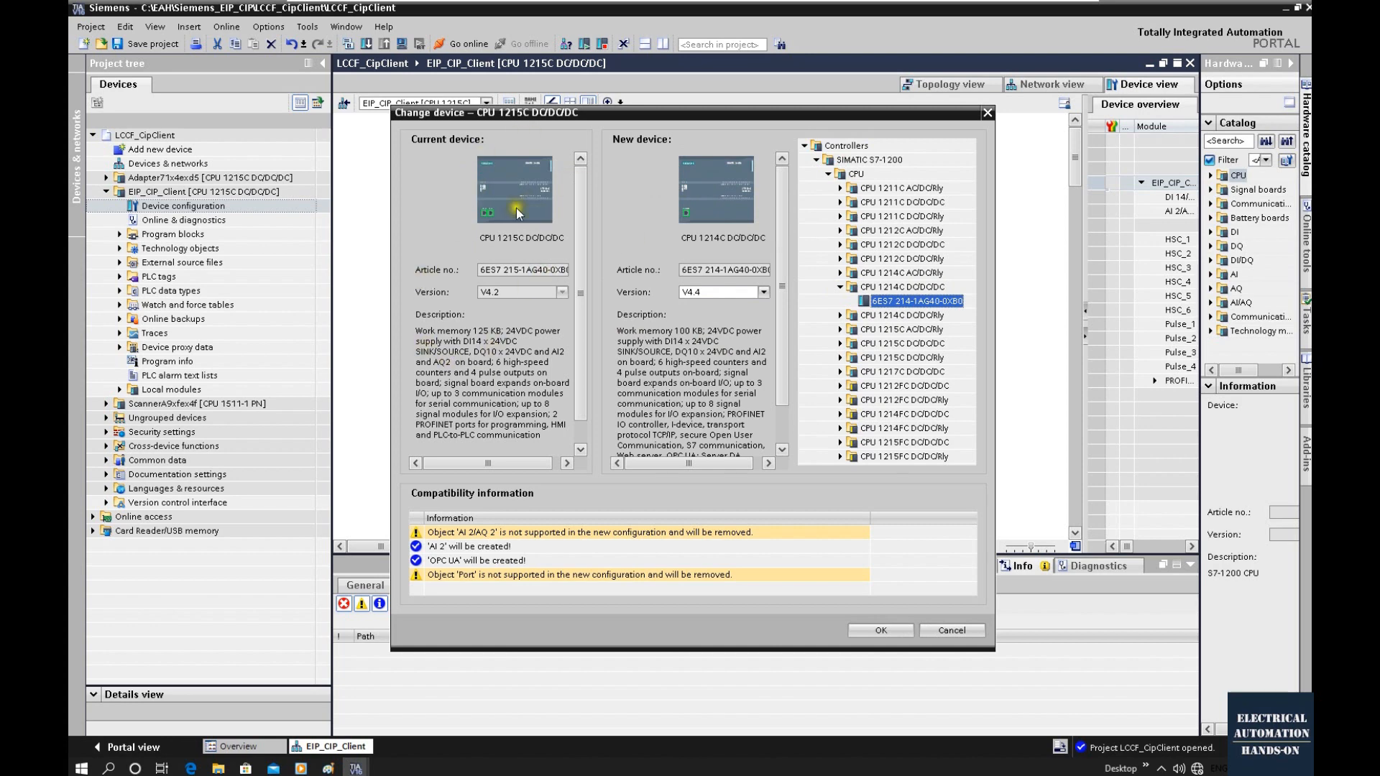
left_click(893, 631)
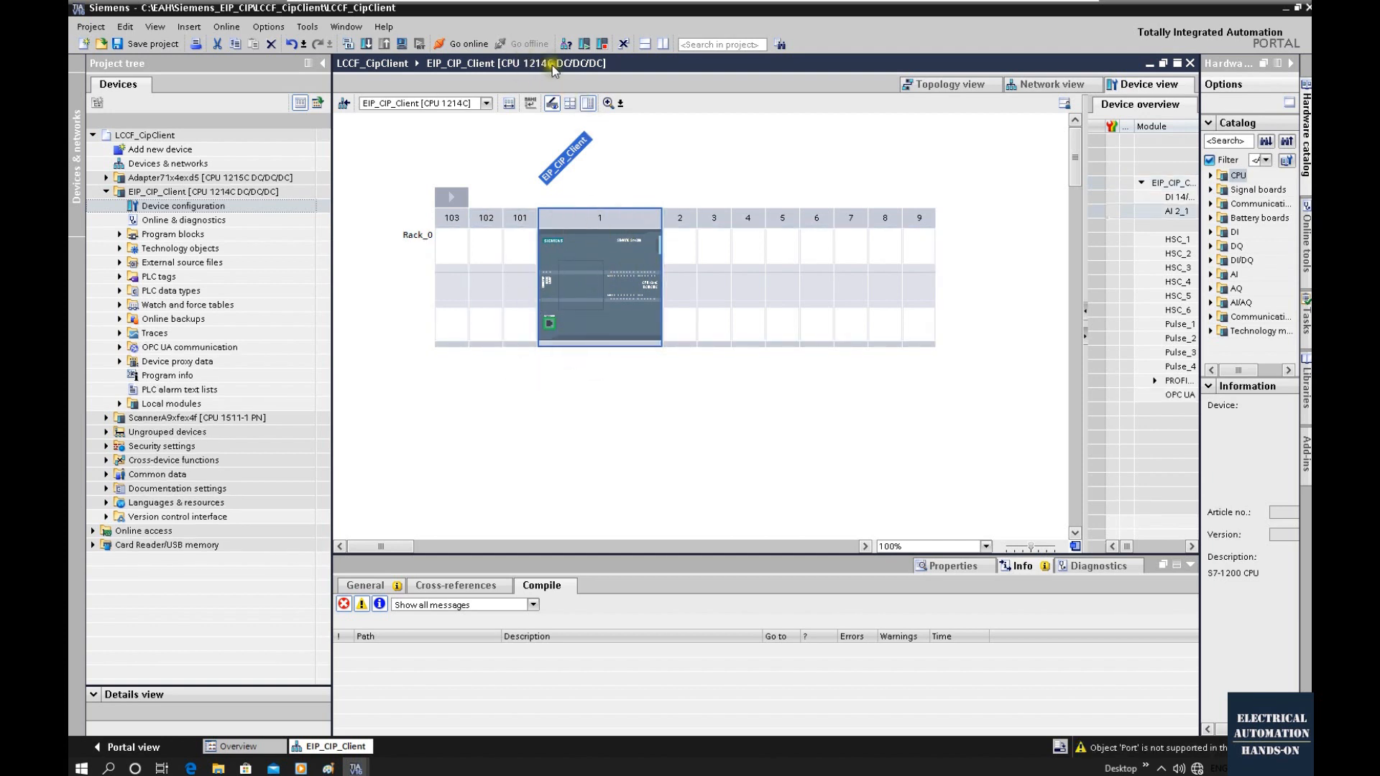
- Set the IP address of the EIP_CIP_Client PROFINET interface to 192.168.1.181
left_click(548, 324)
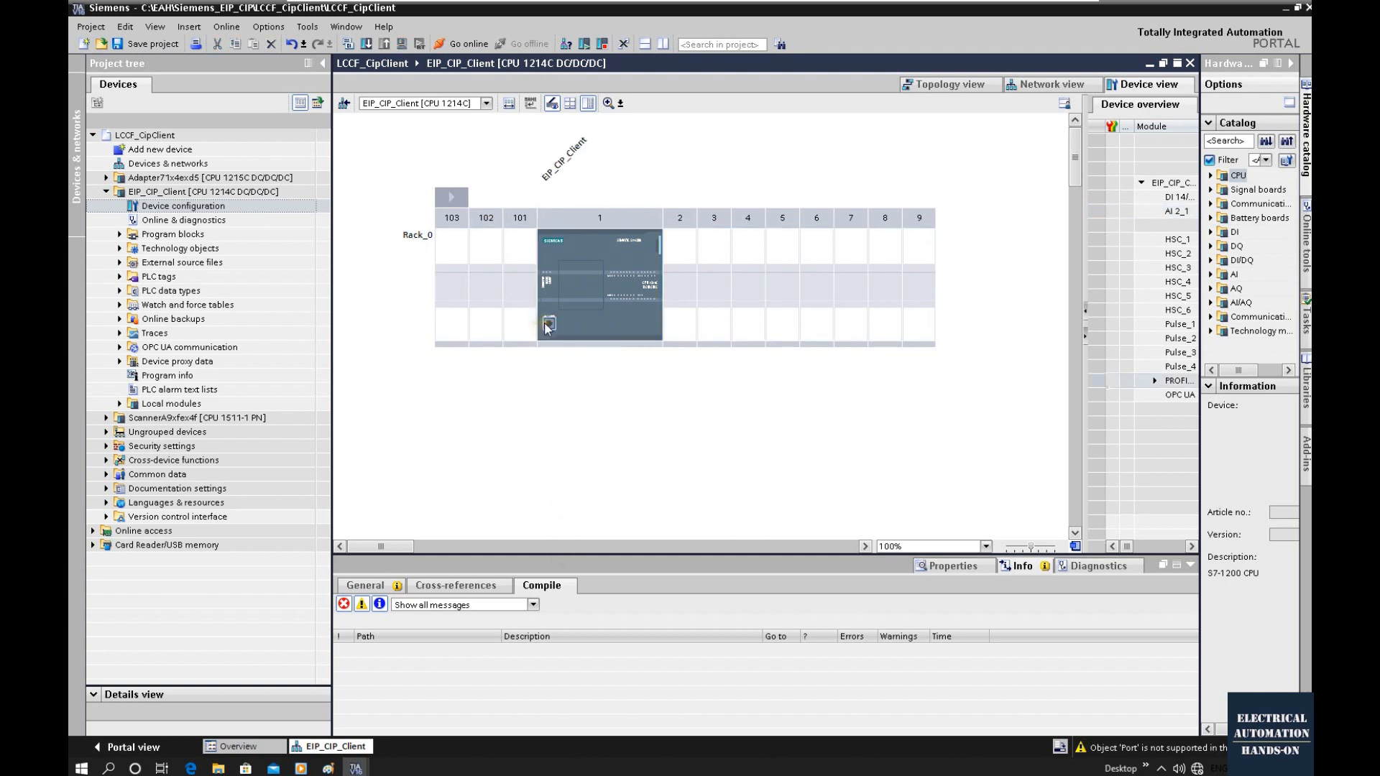
left_click(622, 554)
double_click(550, 325)
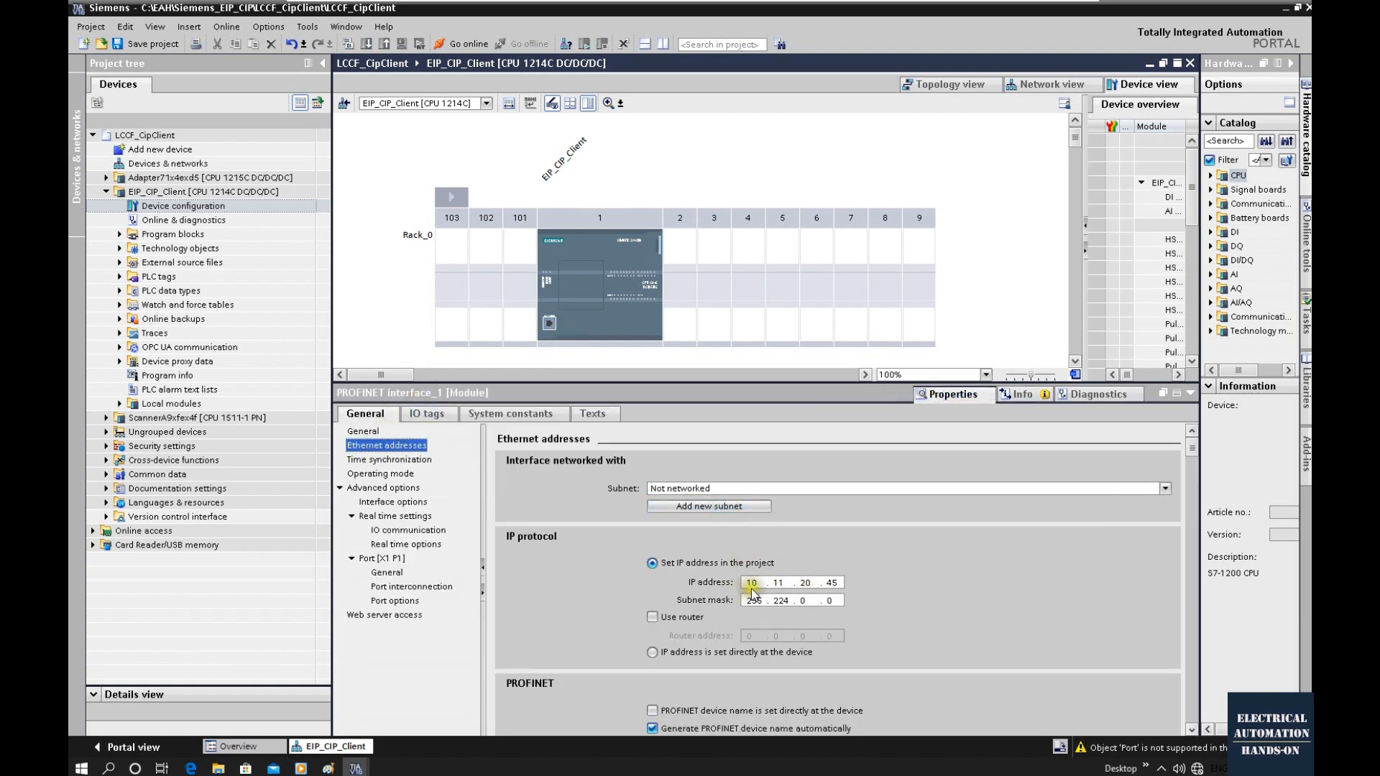
double_click(753, 584)
type("192.168.1.181")
left_click(626, 303)
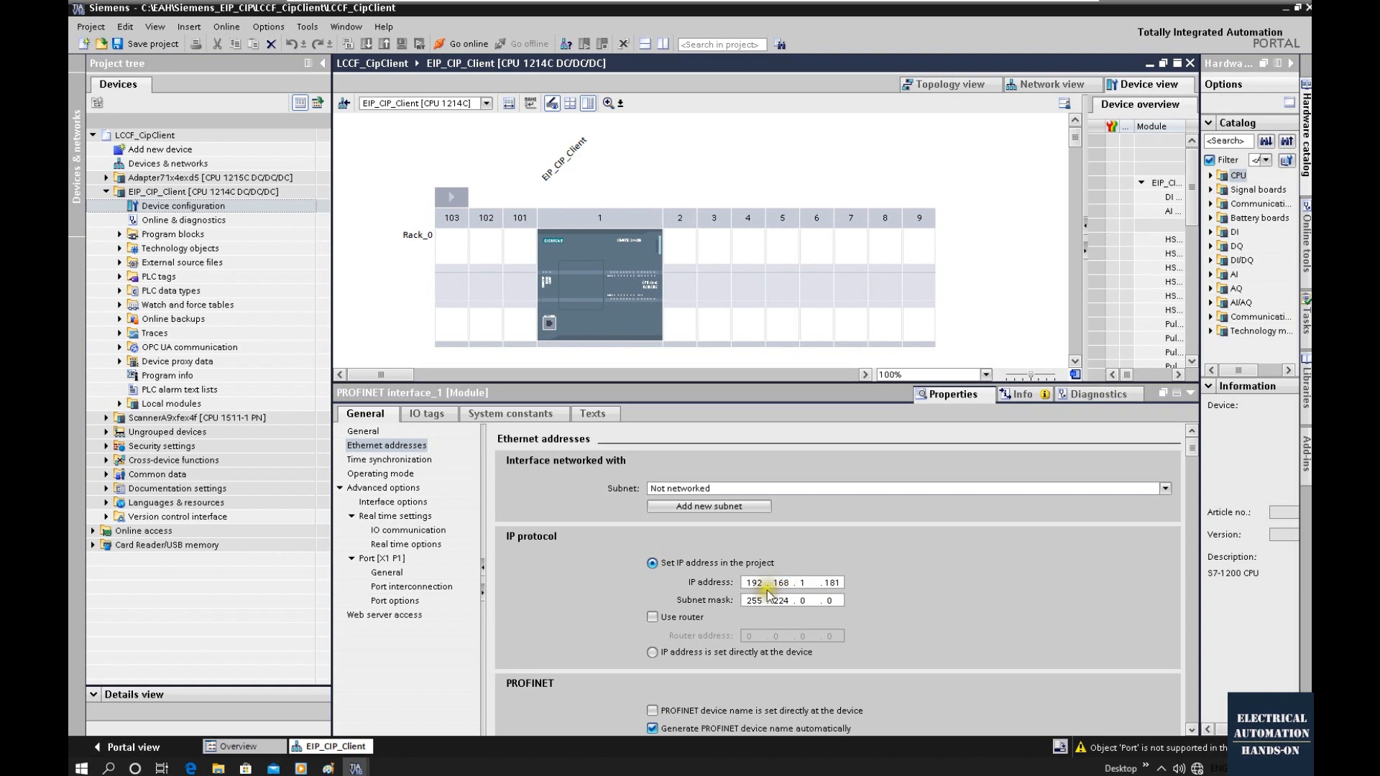
- Set the subnet mask of the PROFINET interface to 255.255.255.0
left_click(837, 582)
double_click(788, 604)
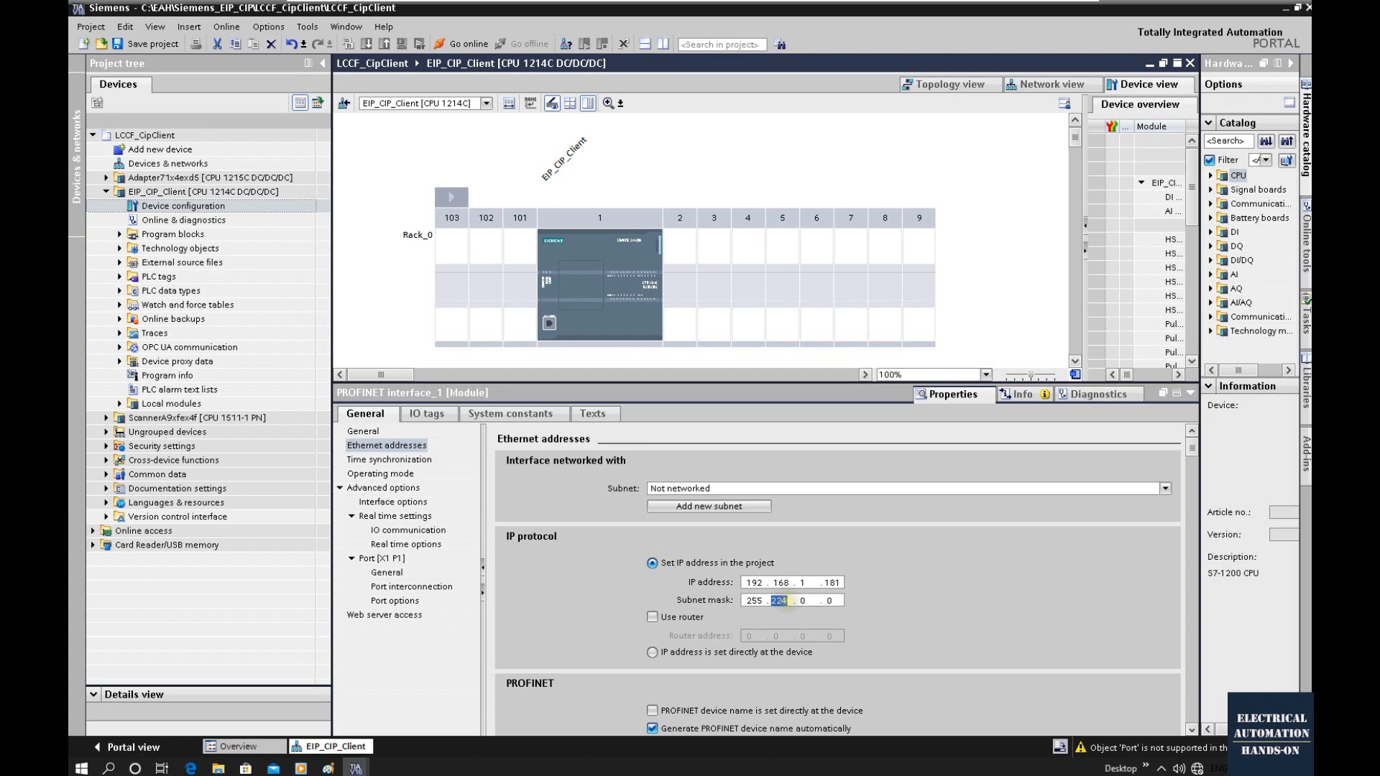
type("255 . 255")
left_click(654, 333)
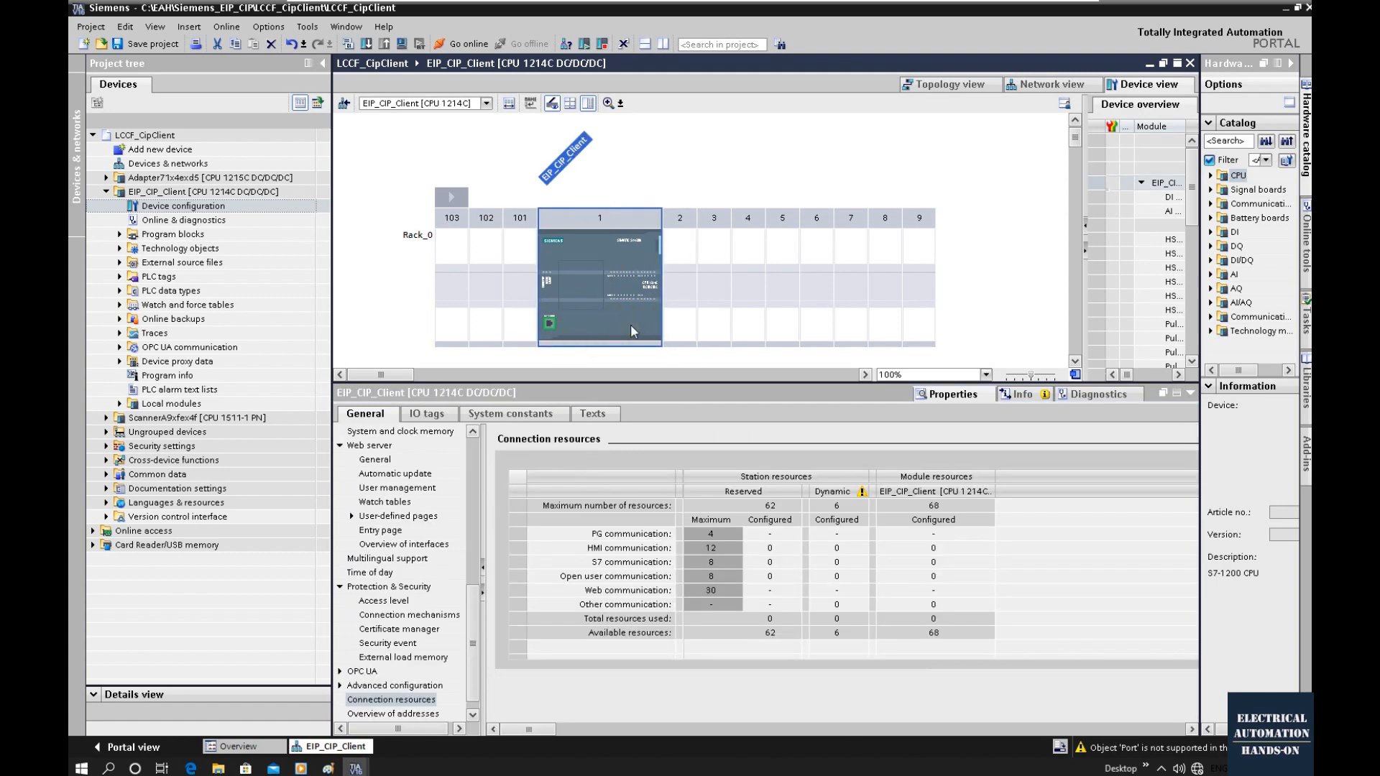
- Open the Main [OB1] program block of EIP_CIP_Client
left_click(119, 235)
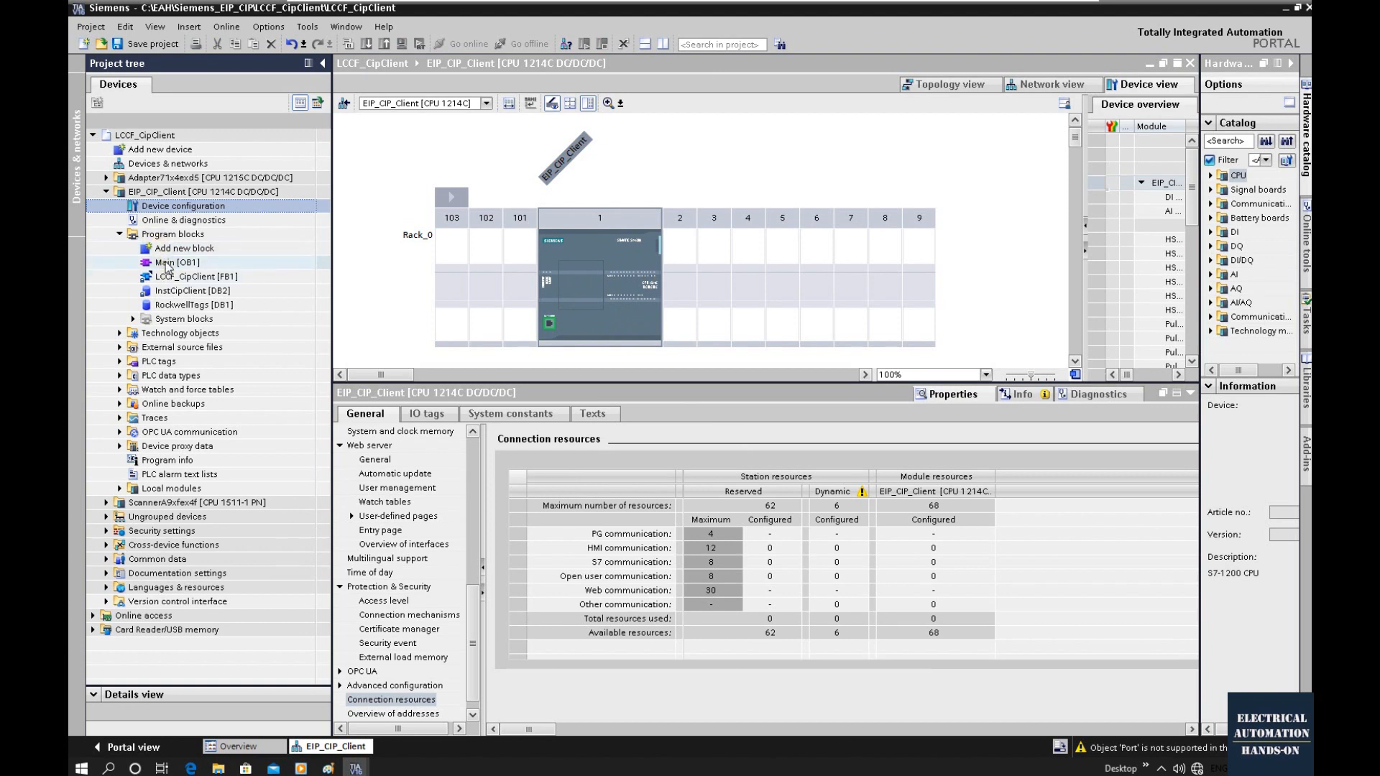
double_click(165, 263)
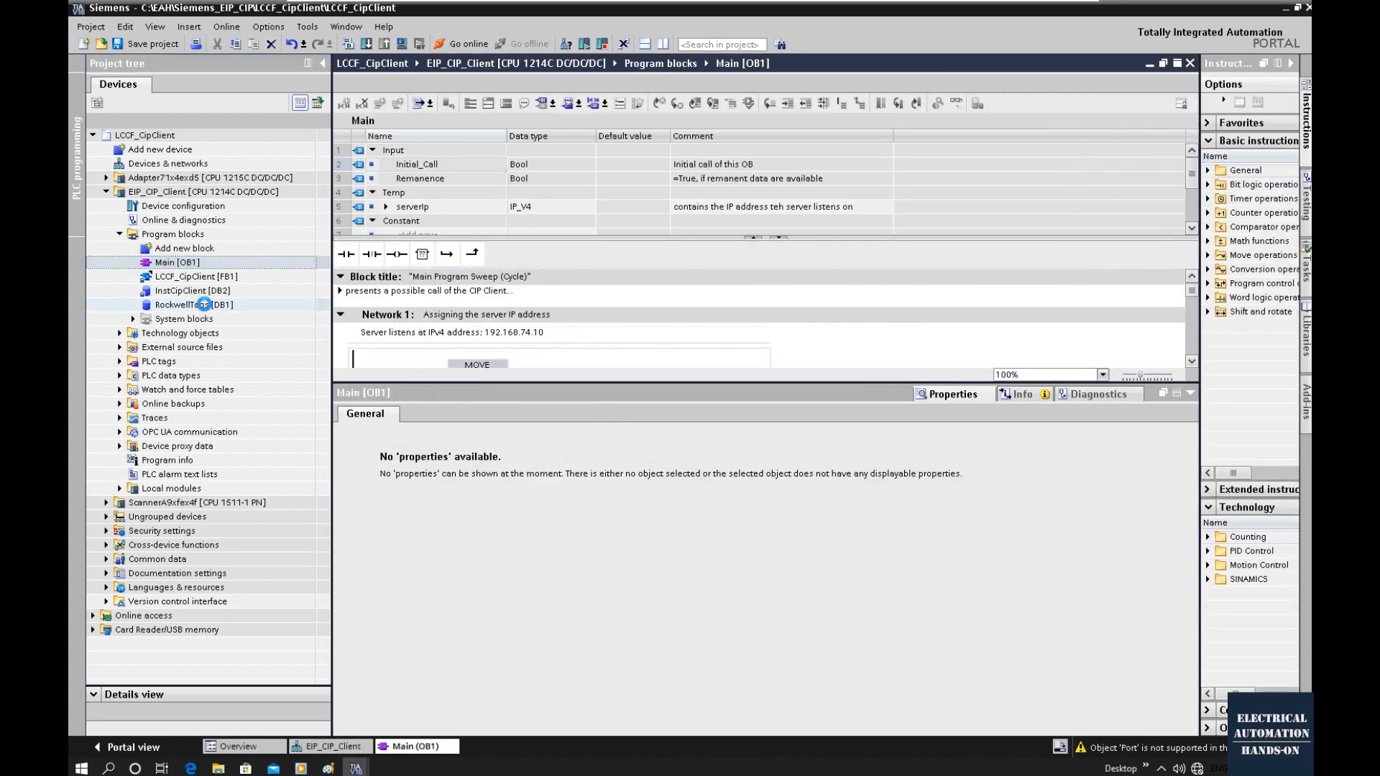
- Edit the Network 1 comment to read "Server listens at IPv4 address: 192.168.1.191 - Allen Bradley CompactLogix L32E"
left_click(217, 305)
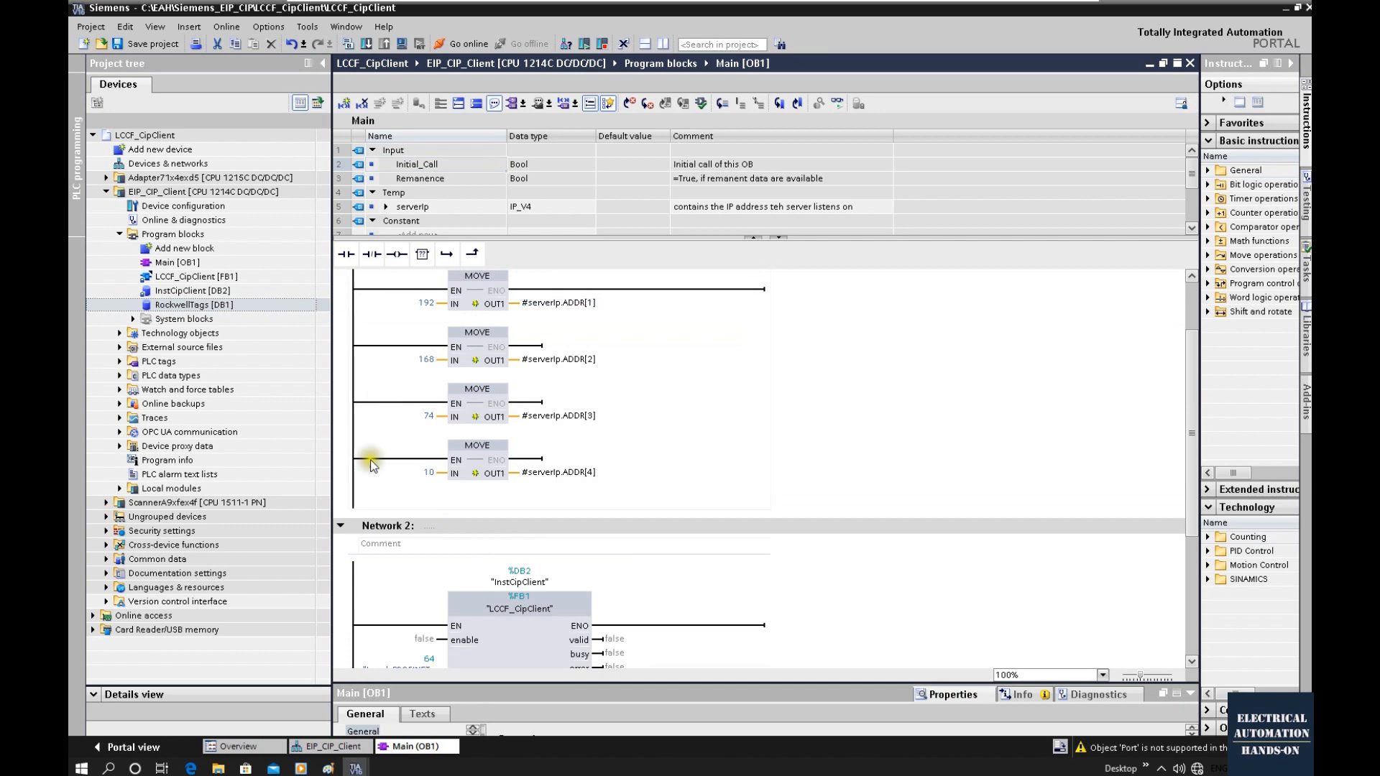
left_click(547, 310)
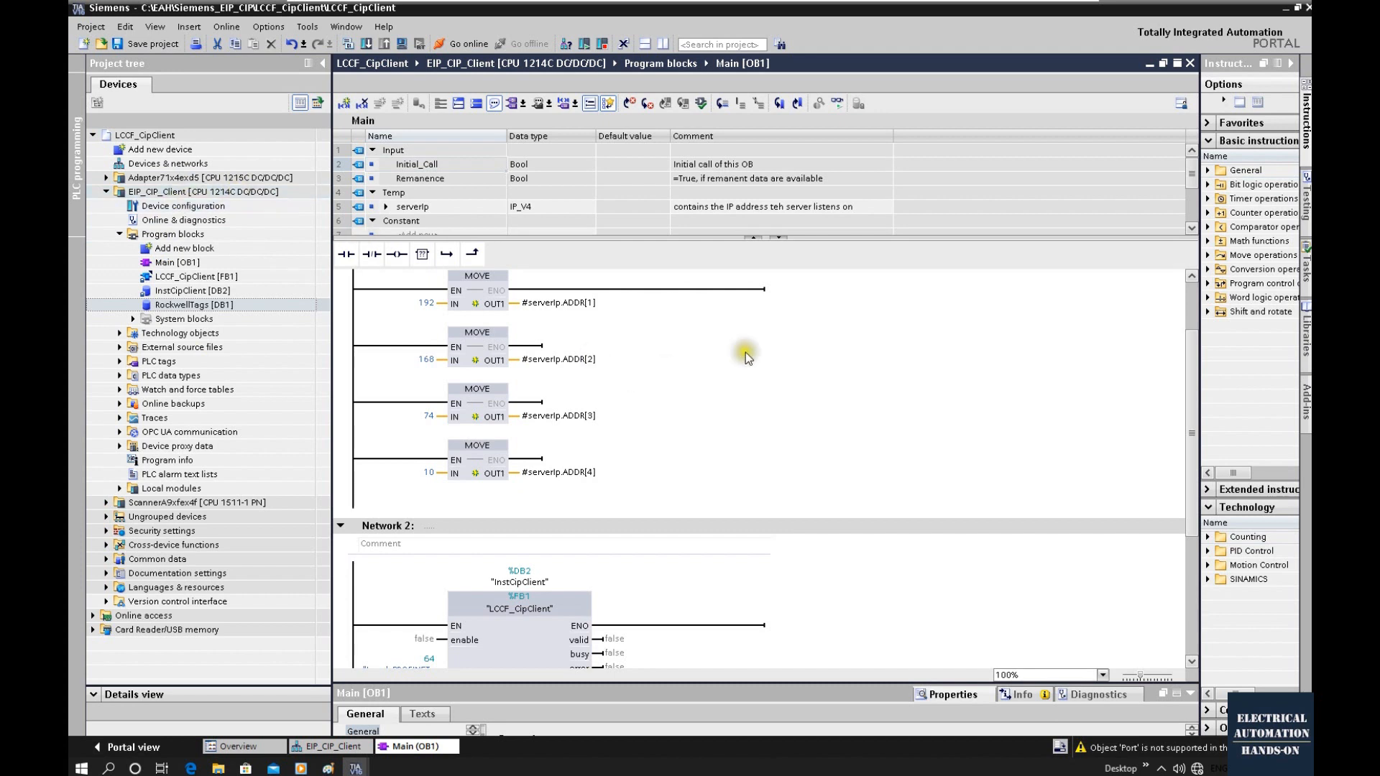
scroll(453, 335, "up", 3)
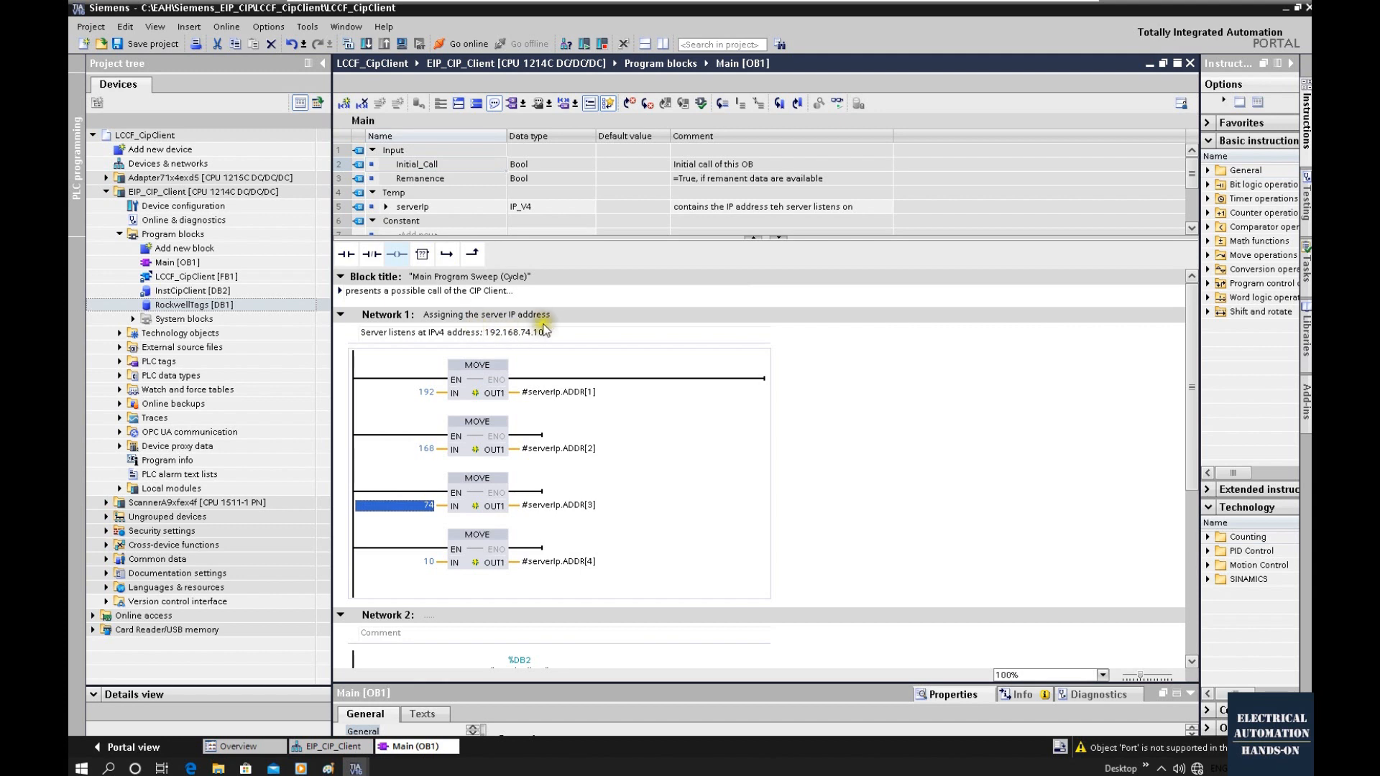
left_click(565, 335)
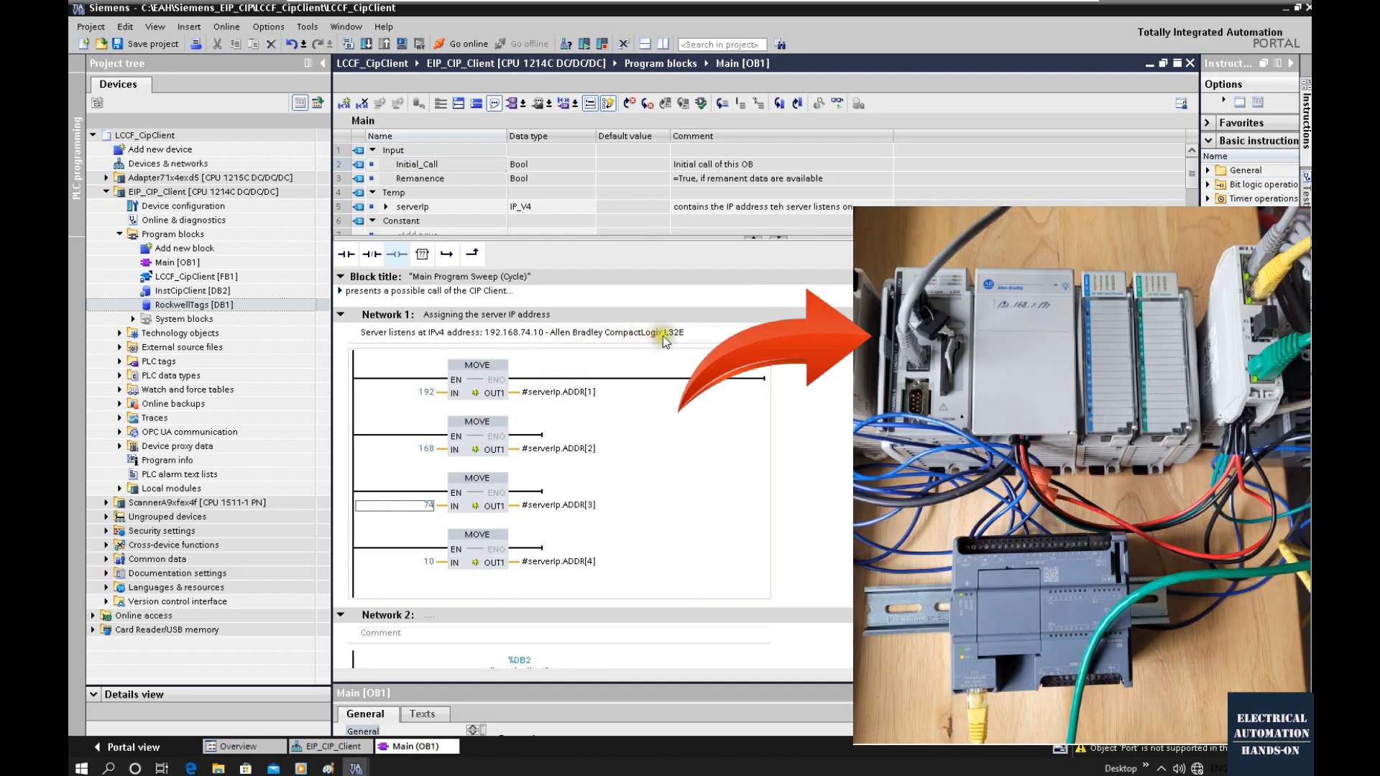
left_click(494, 337)
left_click(529, 334)
key("BackSpace")
key("BackSpace")
type("191")
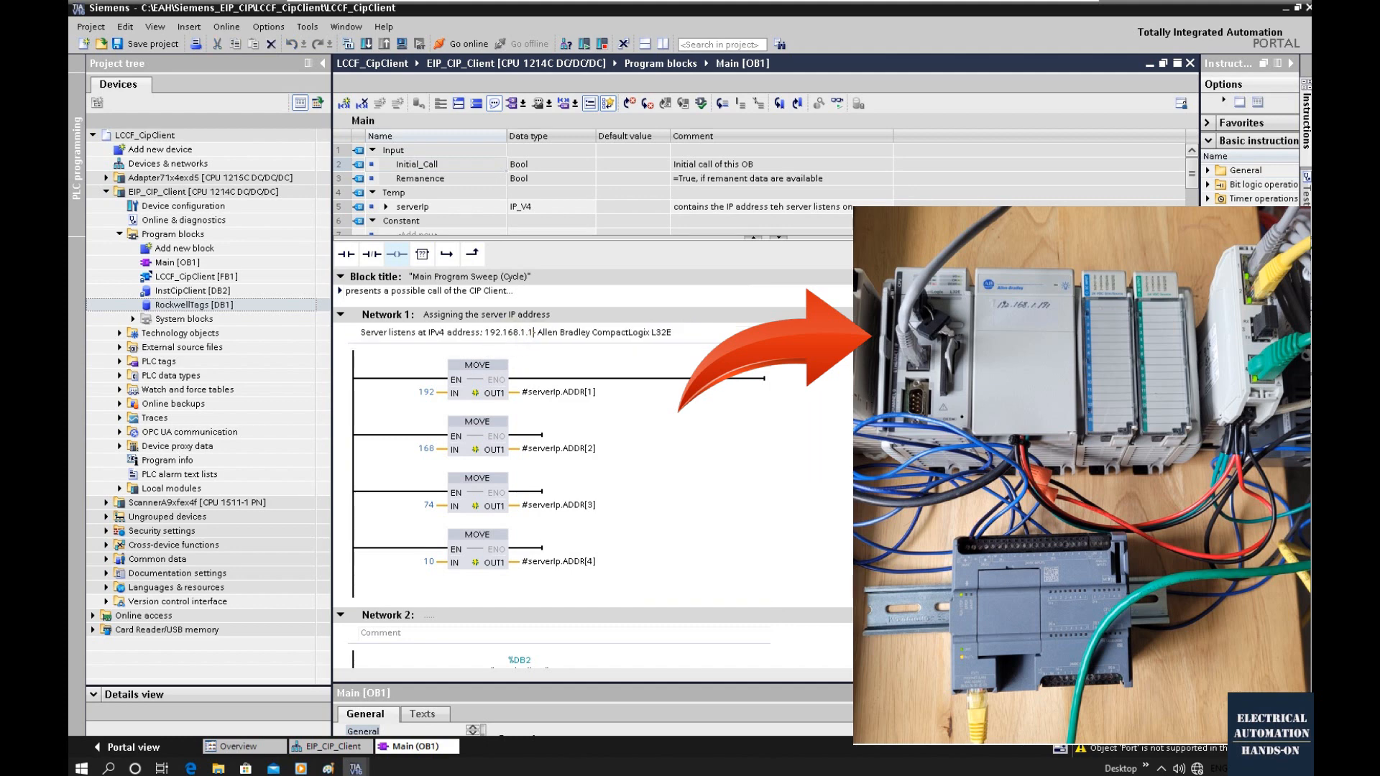
key("Delete")
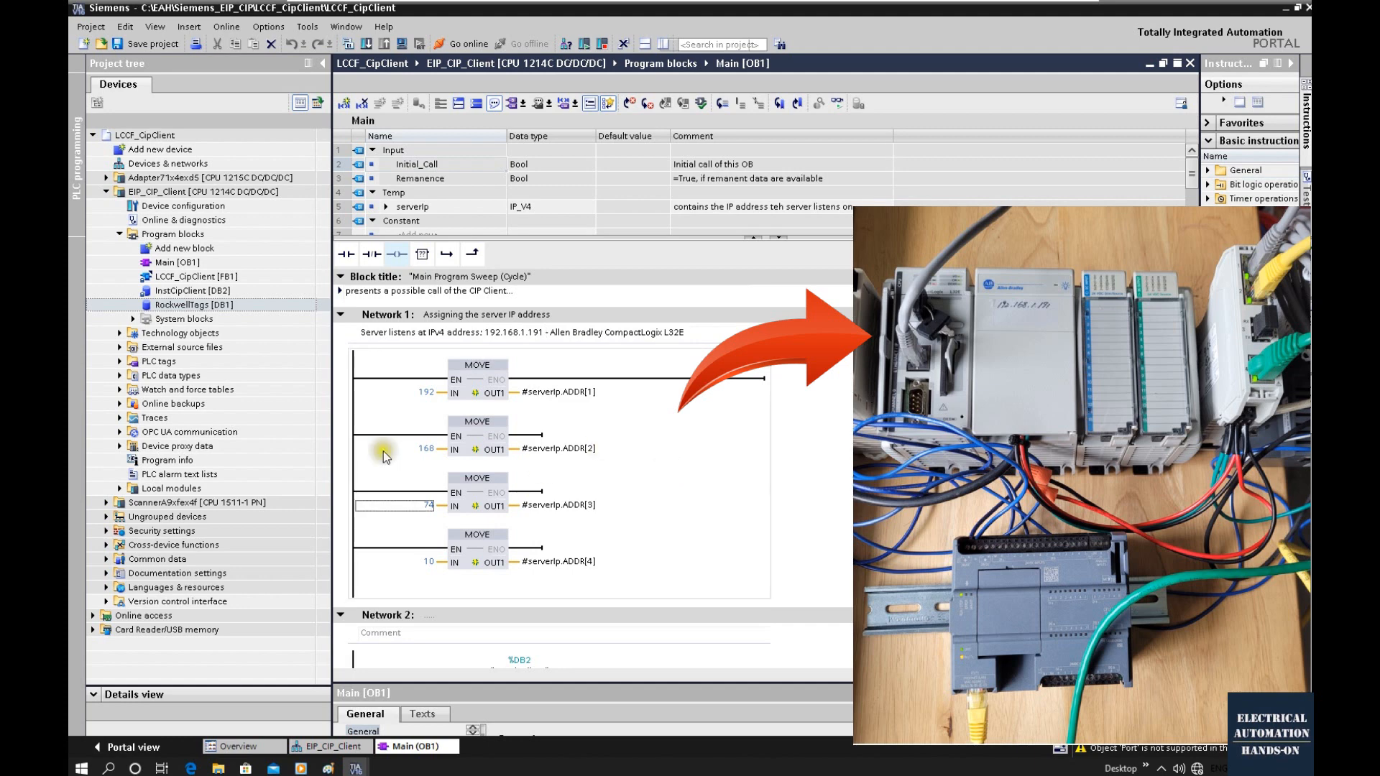
- Set the MOVE inputs in Network 1 to 1 for #serverIp.ADDR[3] and 191 for #serverIp.ADDR[4]
double_click(428, 504)
type("1")
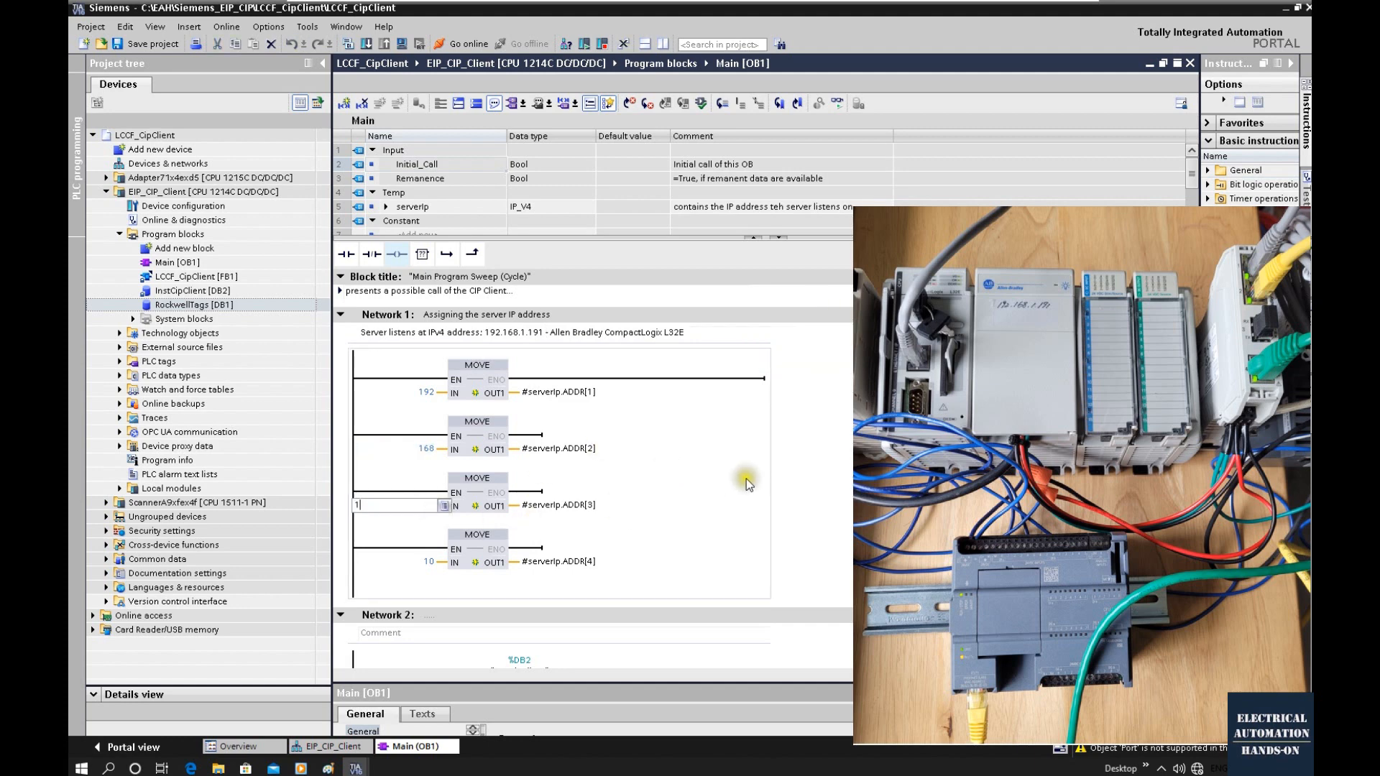
double_click(429, 562)
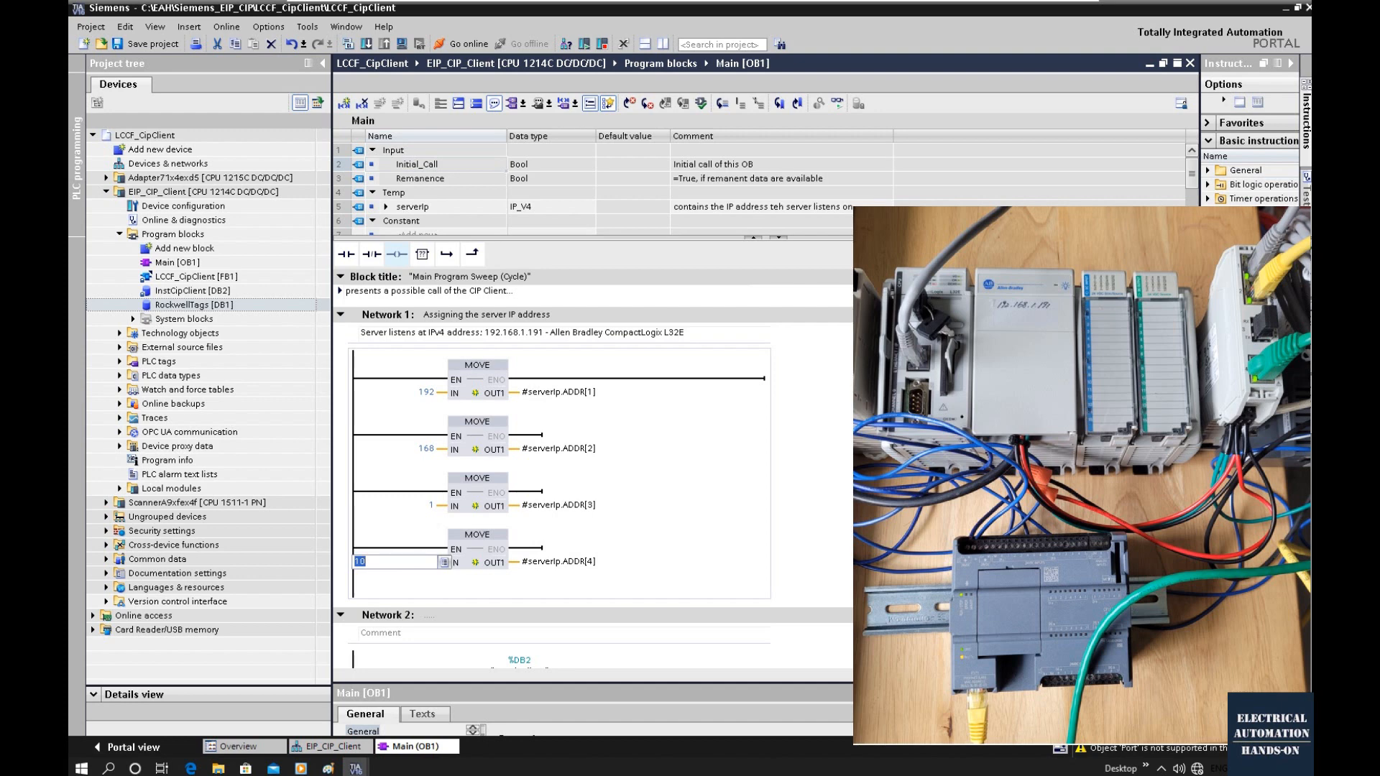
key("Return")
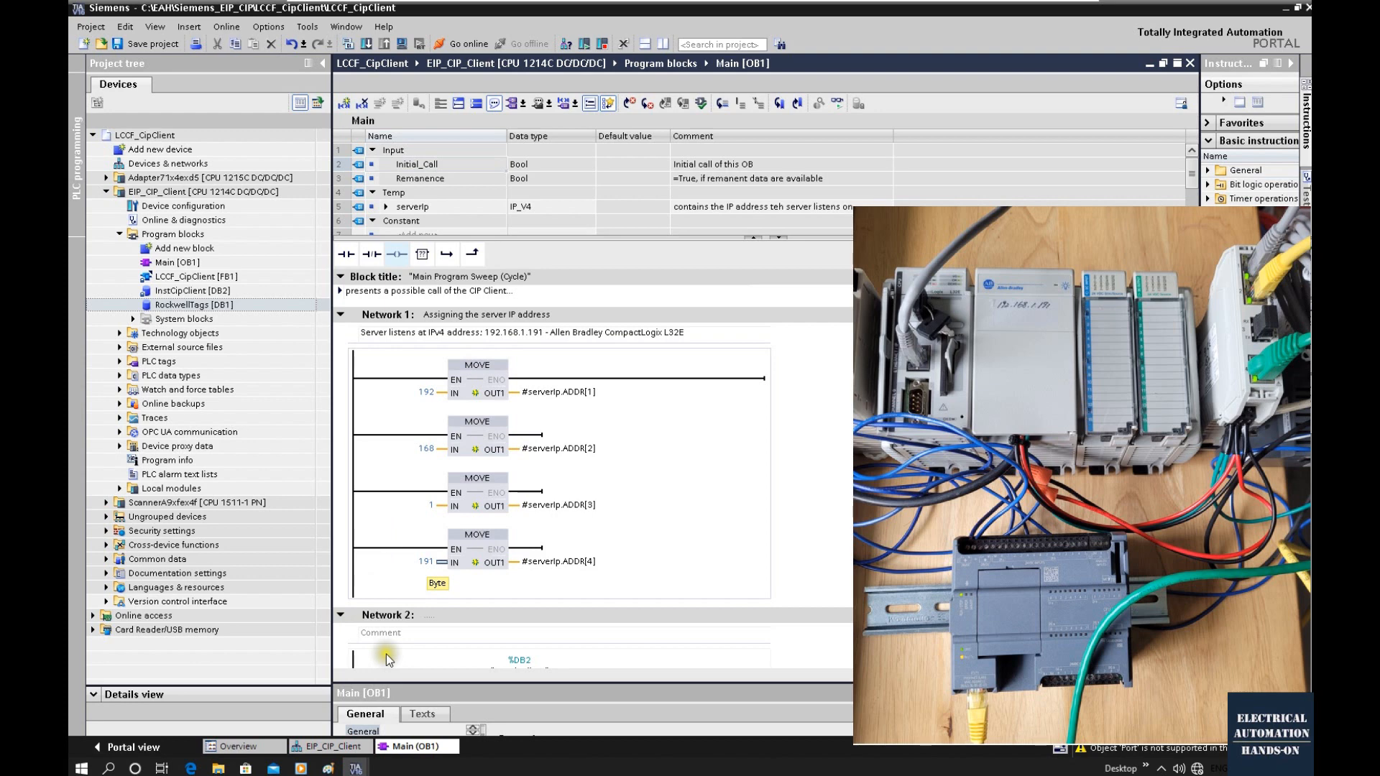
- Open the WatchCipClient watch table and examine the "InstCipClient".enable tag behind the enable input of LCCF_CipClient, returning to Main [OB1]
scroll(572, 498, "down", 5)
scroll(755, 383, "up", 2)
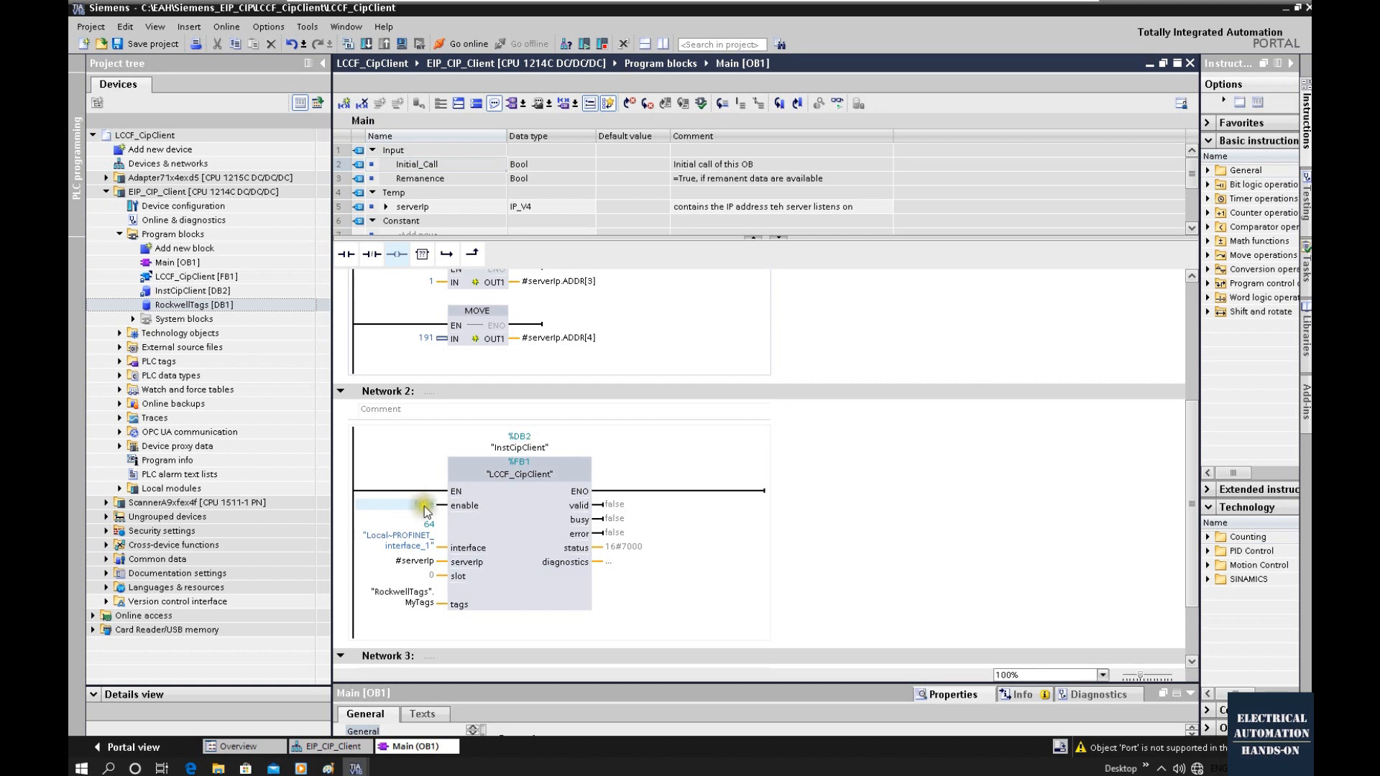
left_click(496, 506)
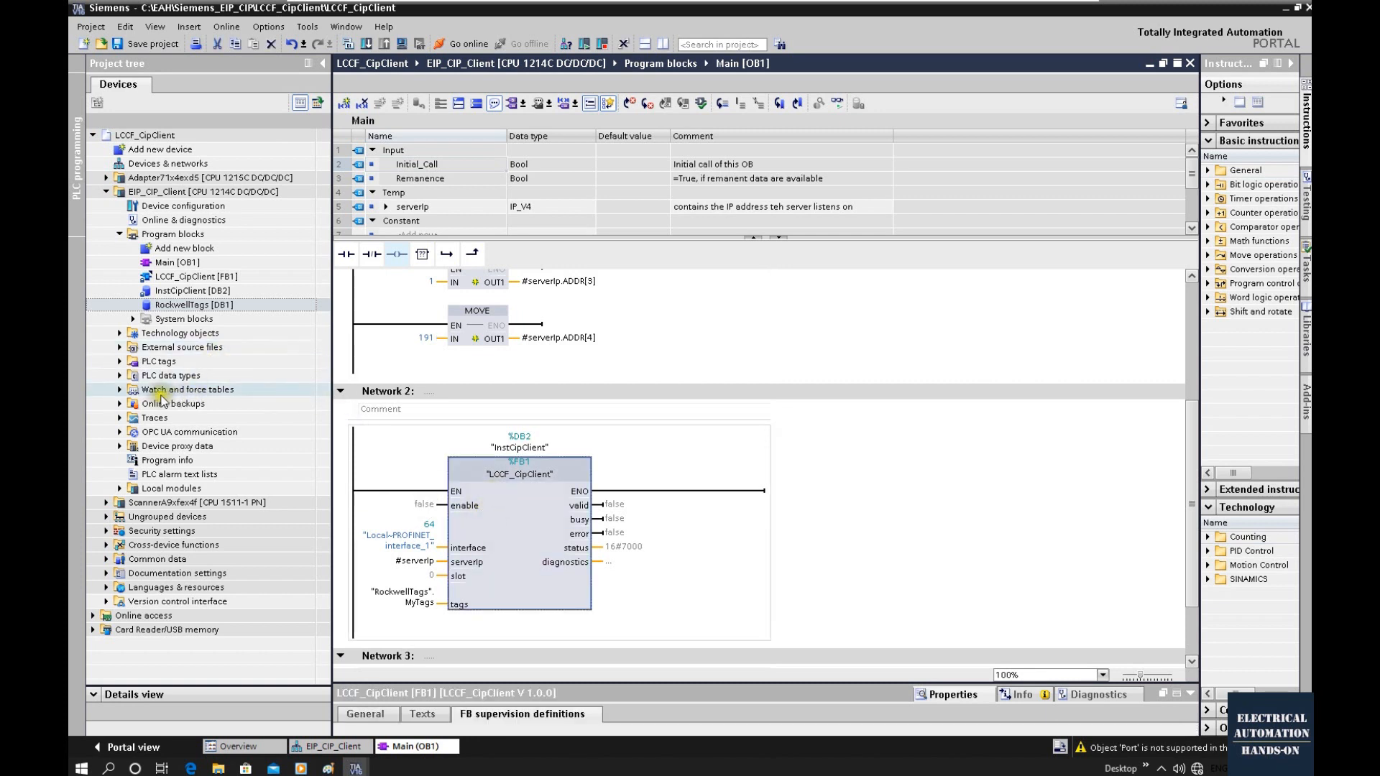
left_click(119, 389)
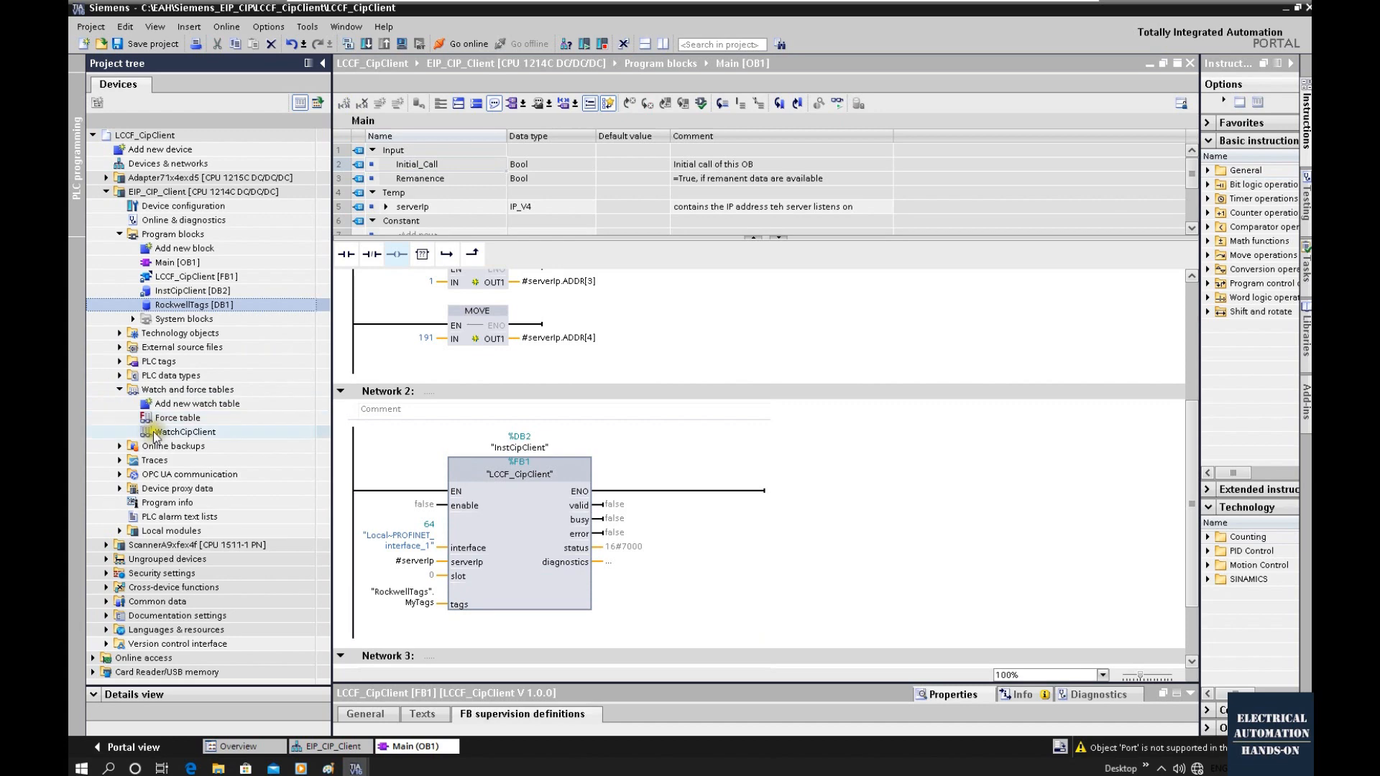
left_click(154, 431)
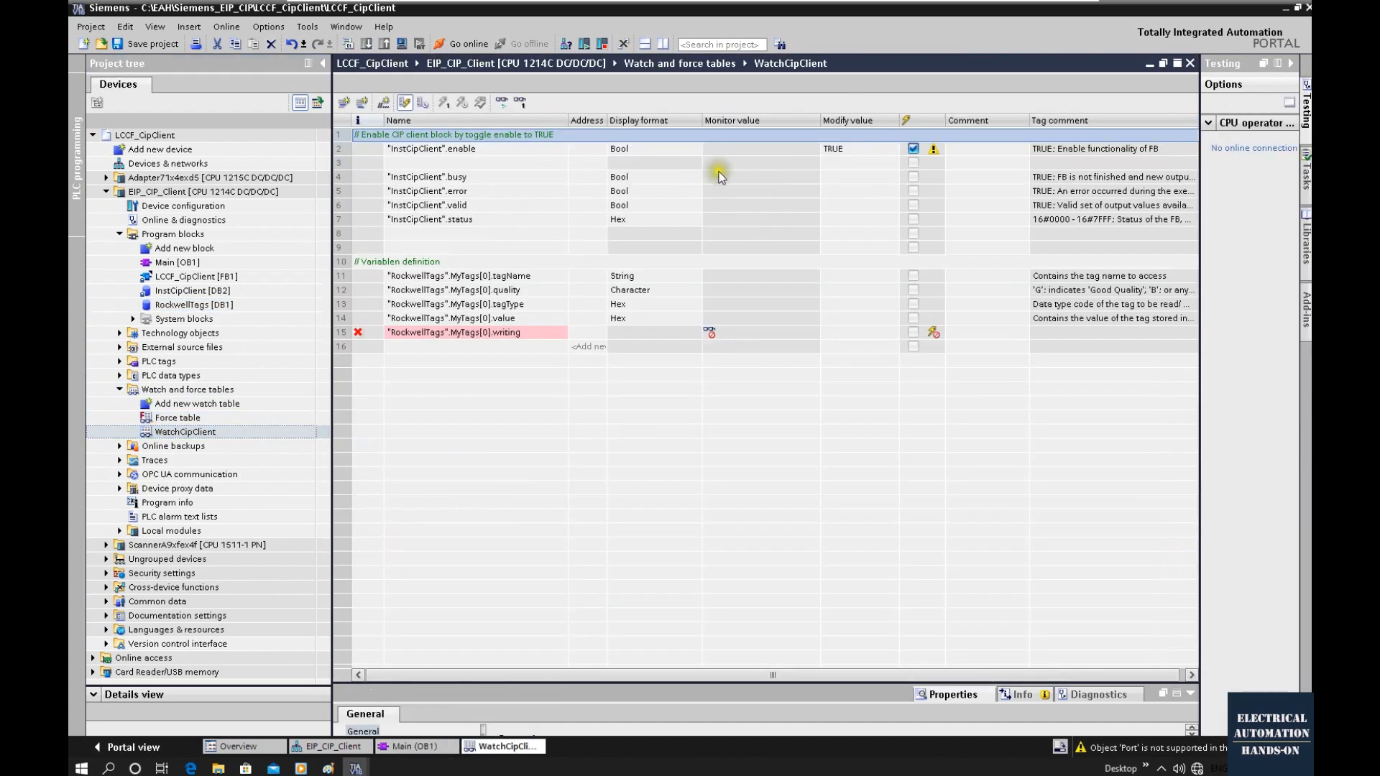
left_click(499, 153)
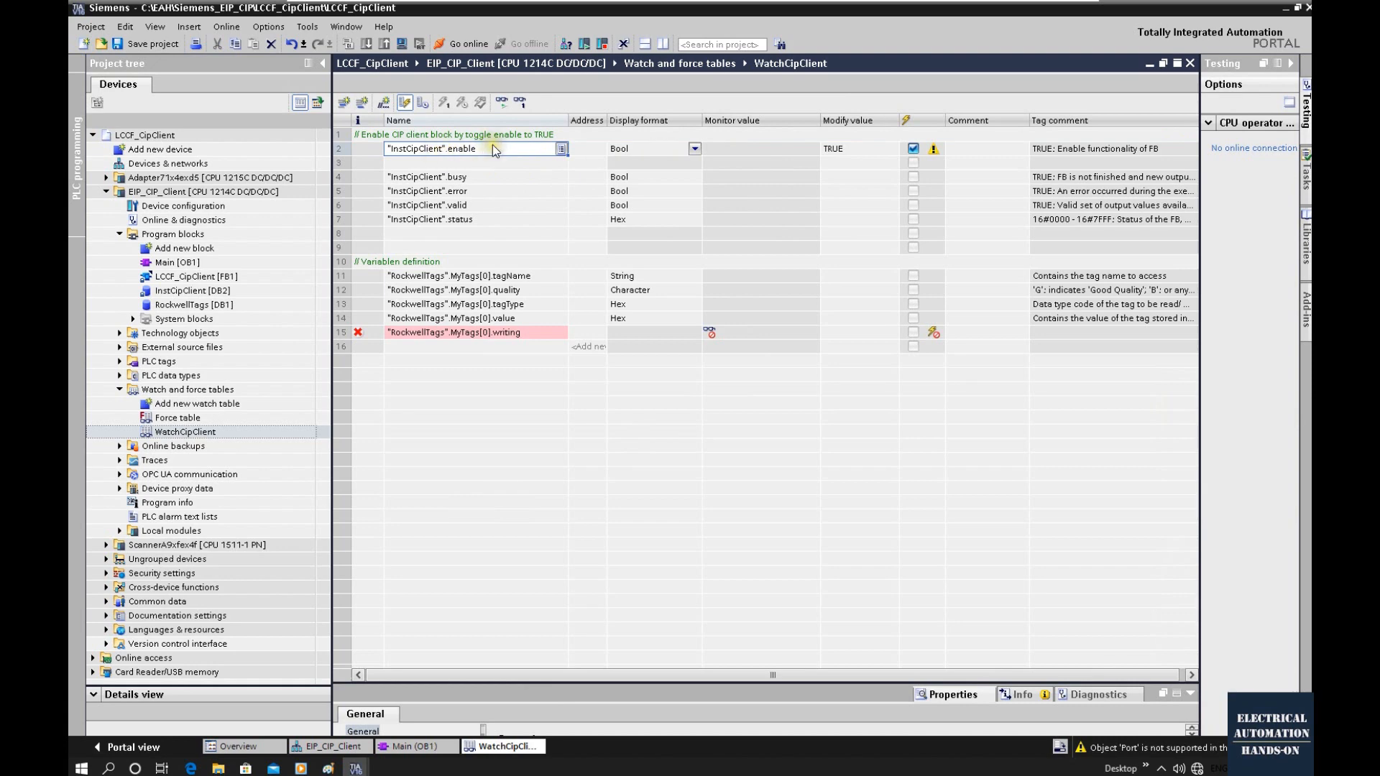
left_click(1149, 65)
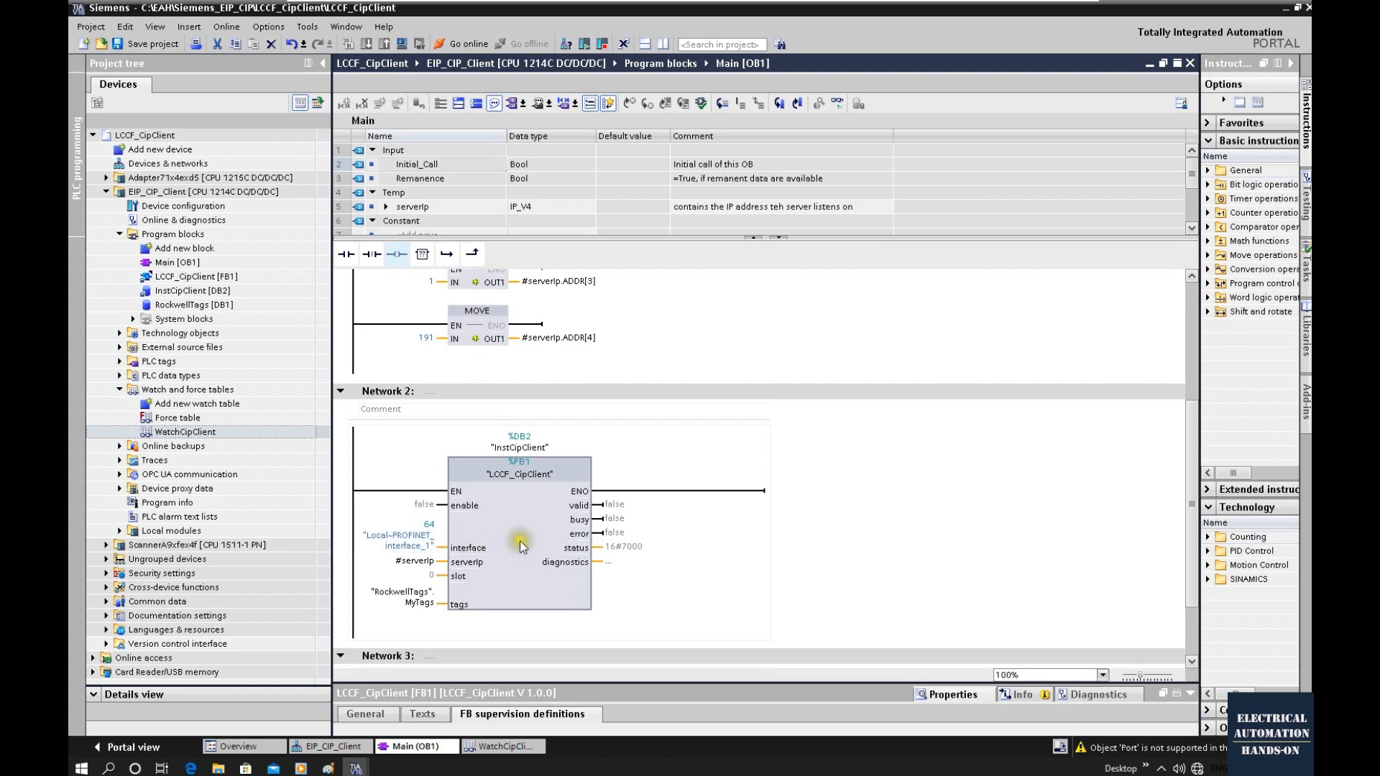
- Look up the hardware identifier of Local~PROFINET_interface_1 in the system constants of the EIP_CIP_Client device configuration
double_click(216, 207)
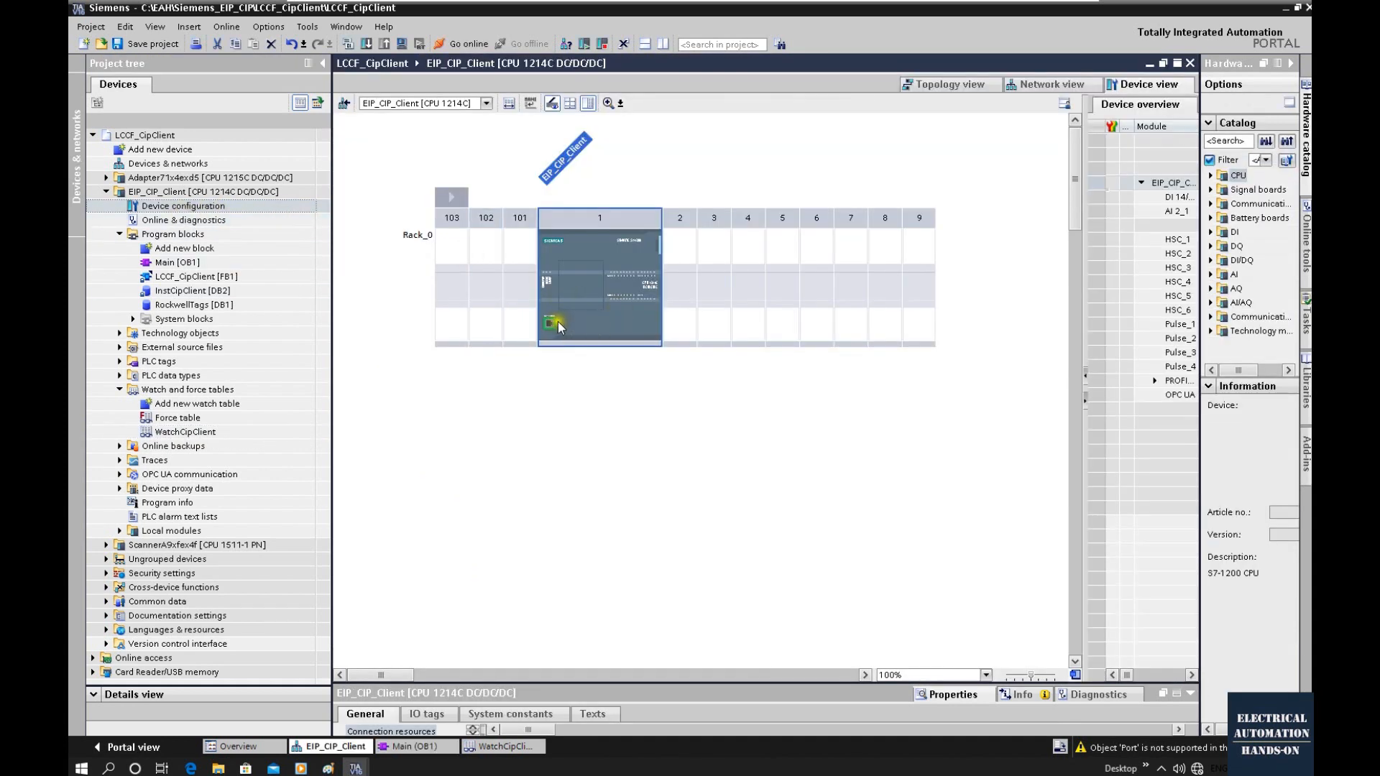
left_click(558, 323)
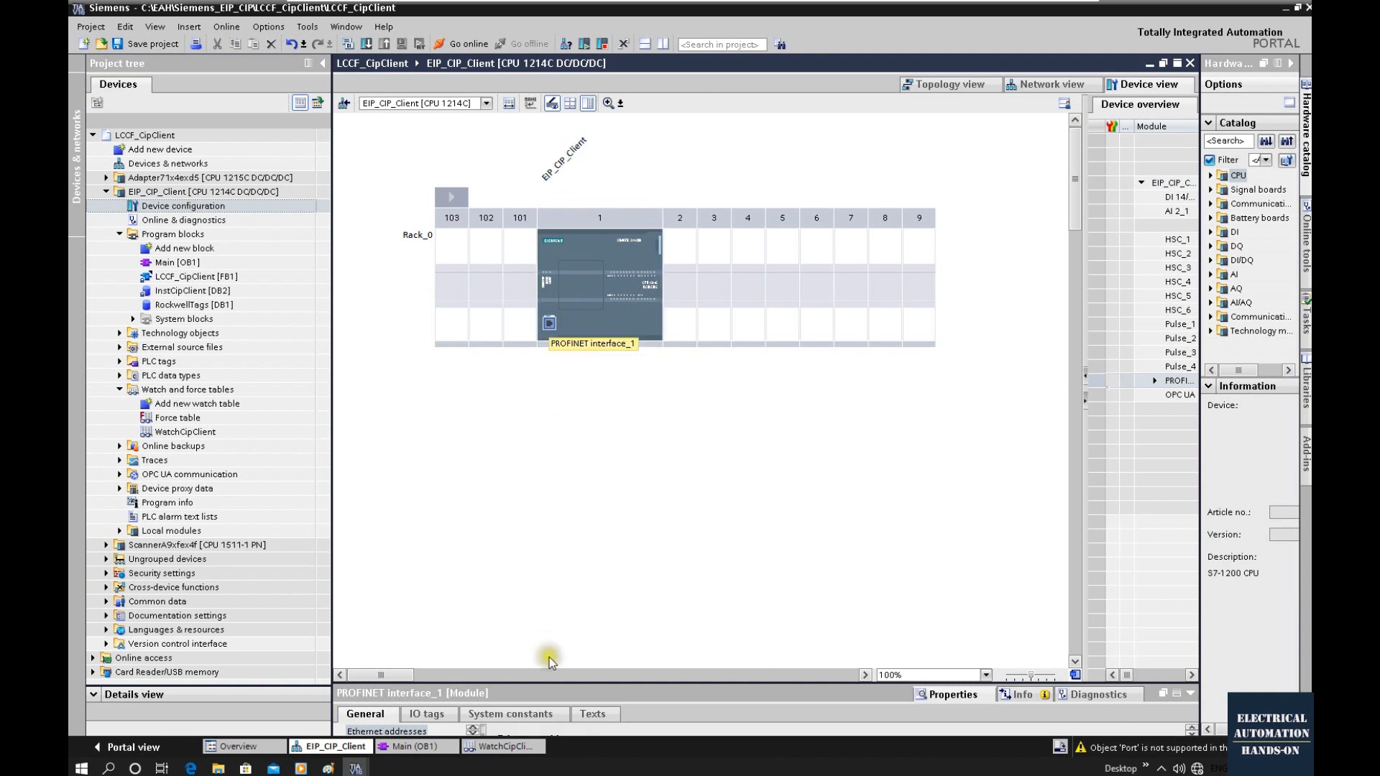
left_click_drag(542, 683, 464, 447)
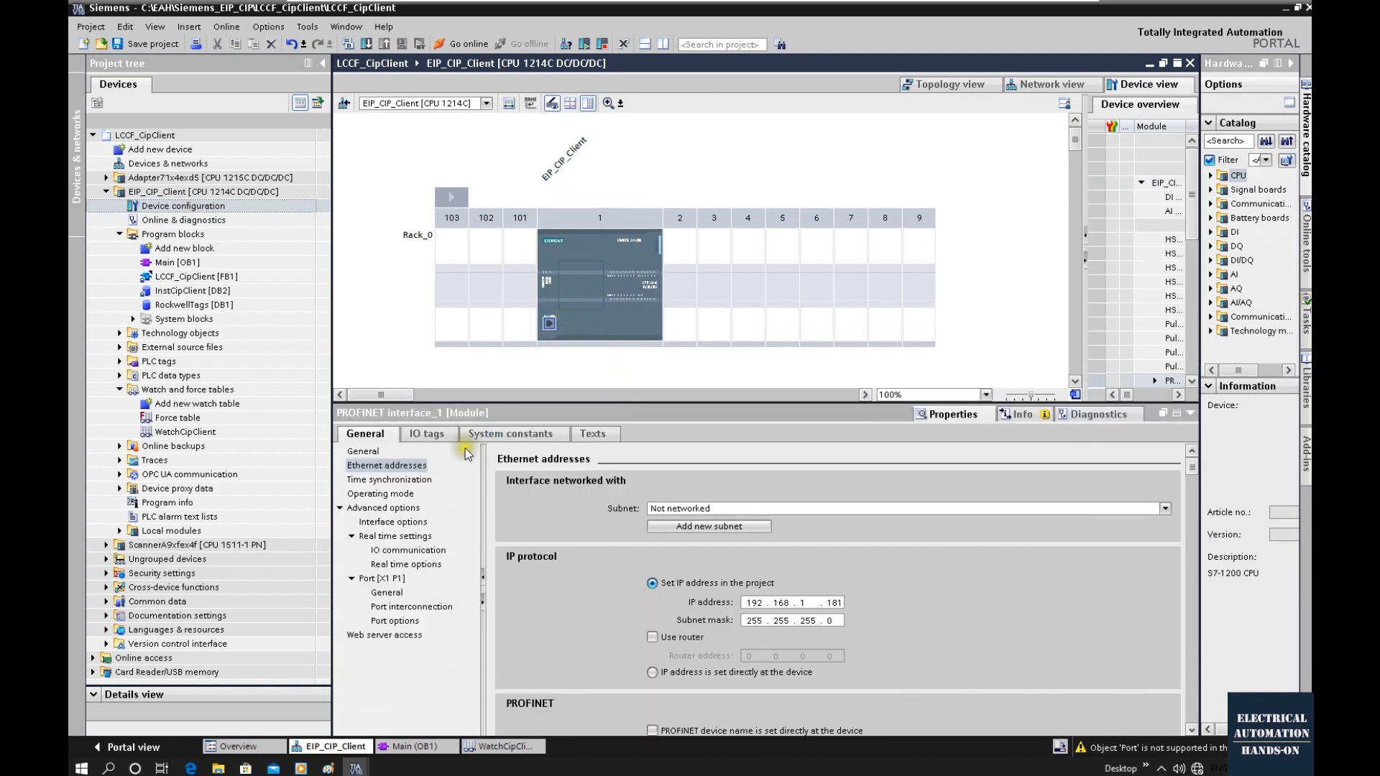
left_click(485, 435)
left_click(430, 499)
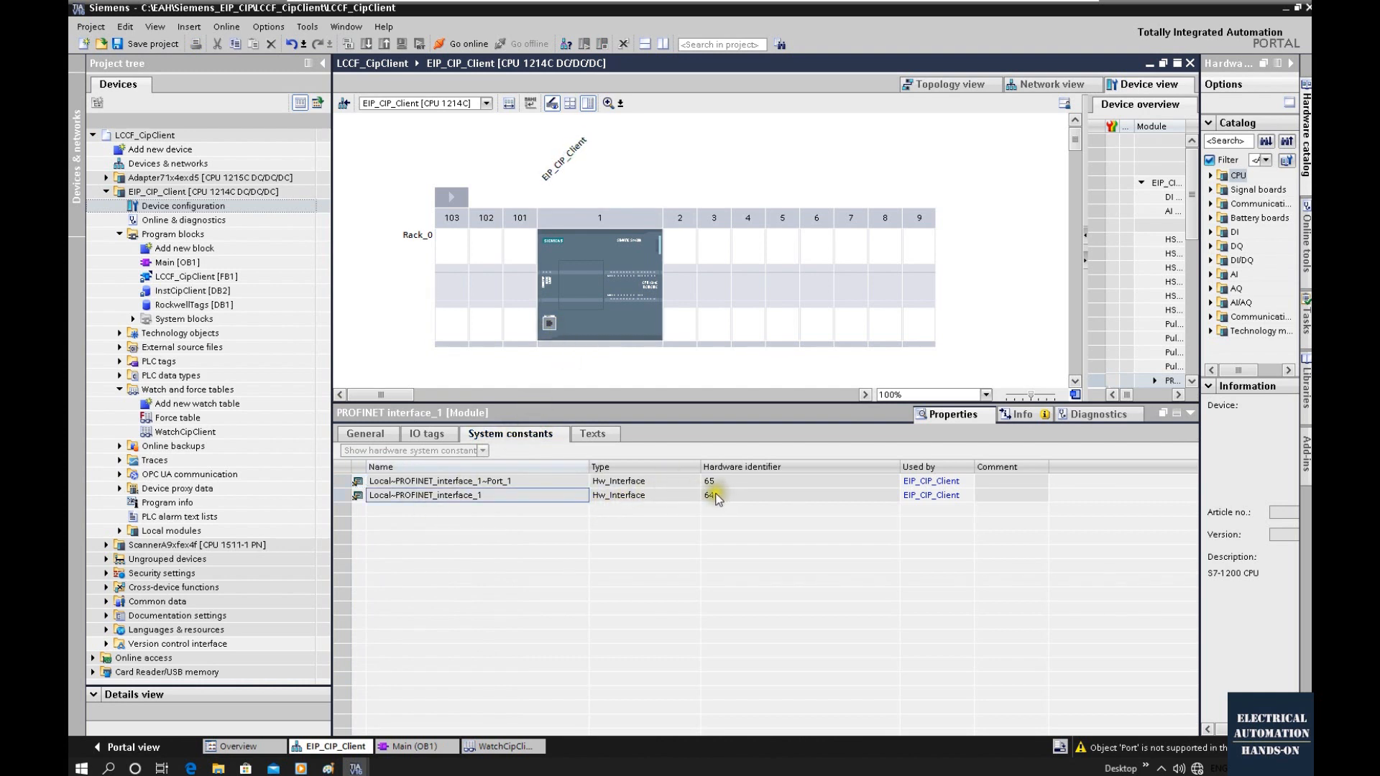
- Return to Main [OB1] and check the constant assigned to the interface input of LCCF_CipClient in Network 2
left_click(415, 746)
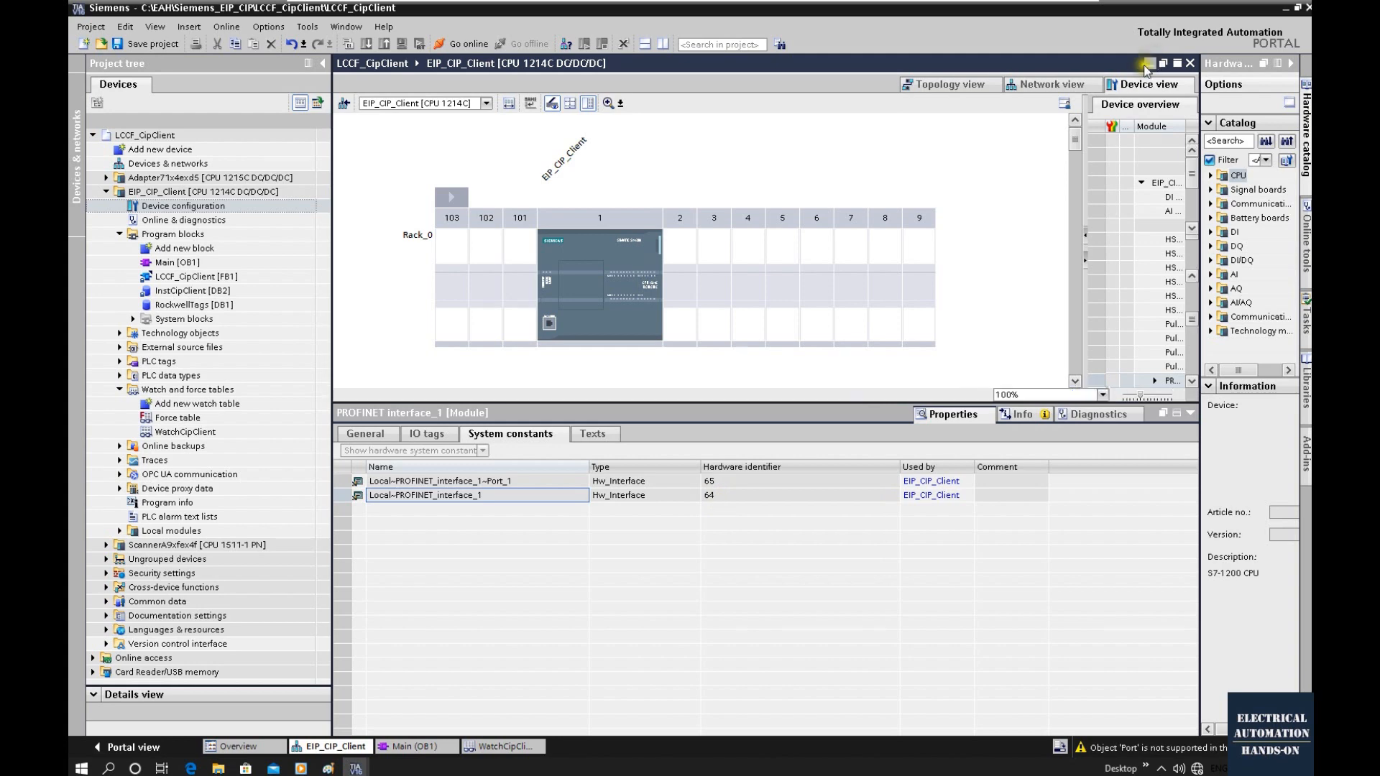
left_click_drag(589, 403, 531, 611)
scroll(692, 385, "down", 3)
left_click(423, 460)
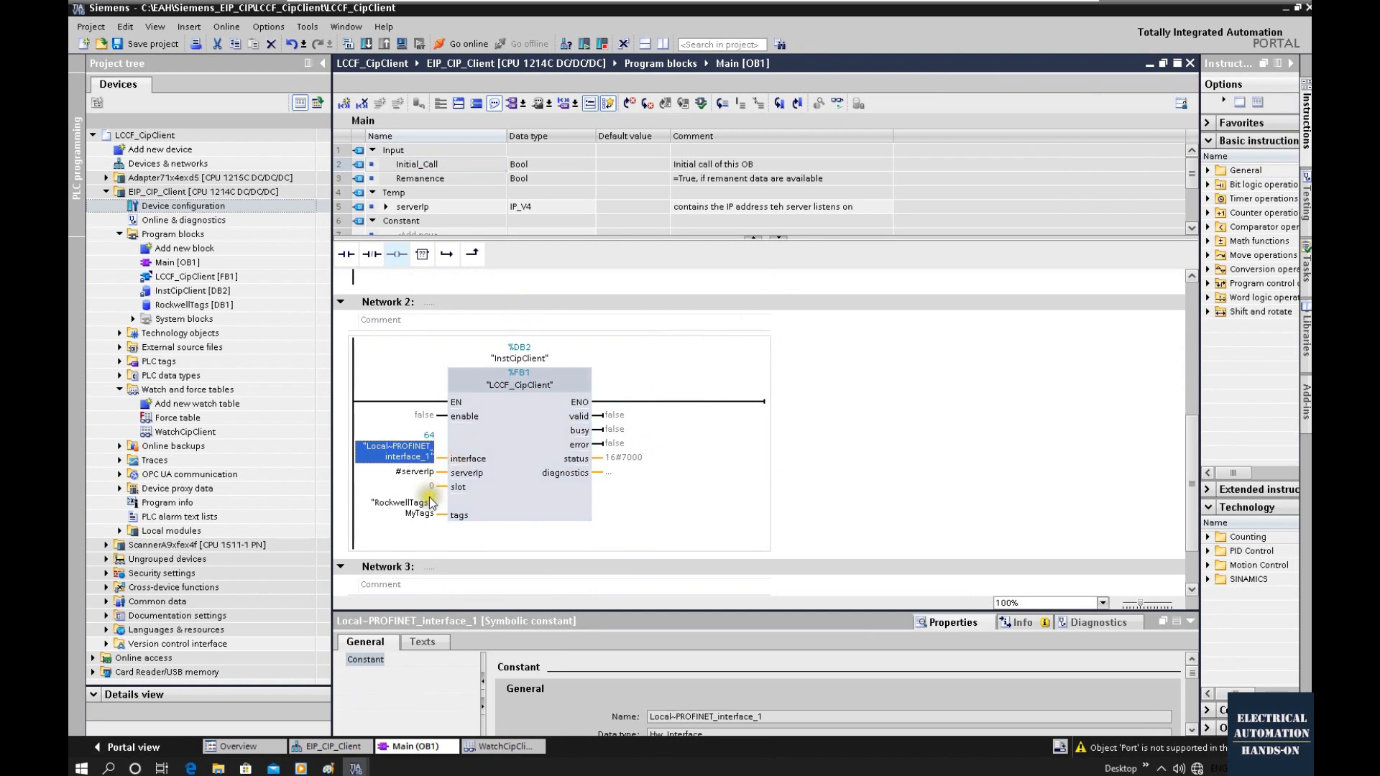
left_click(837, 404)
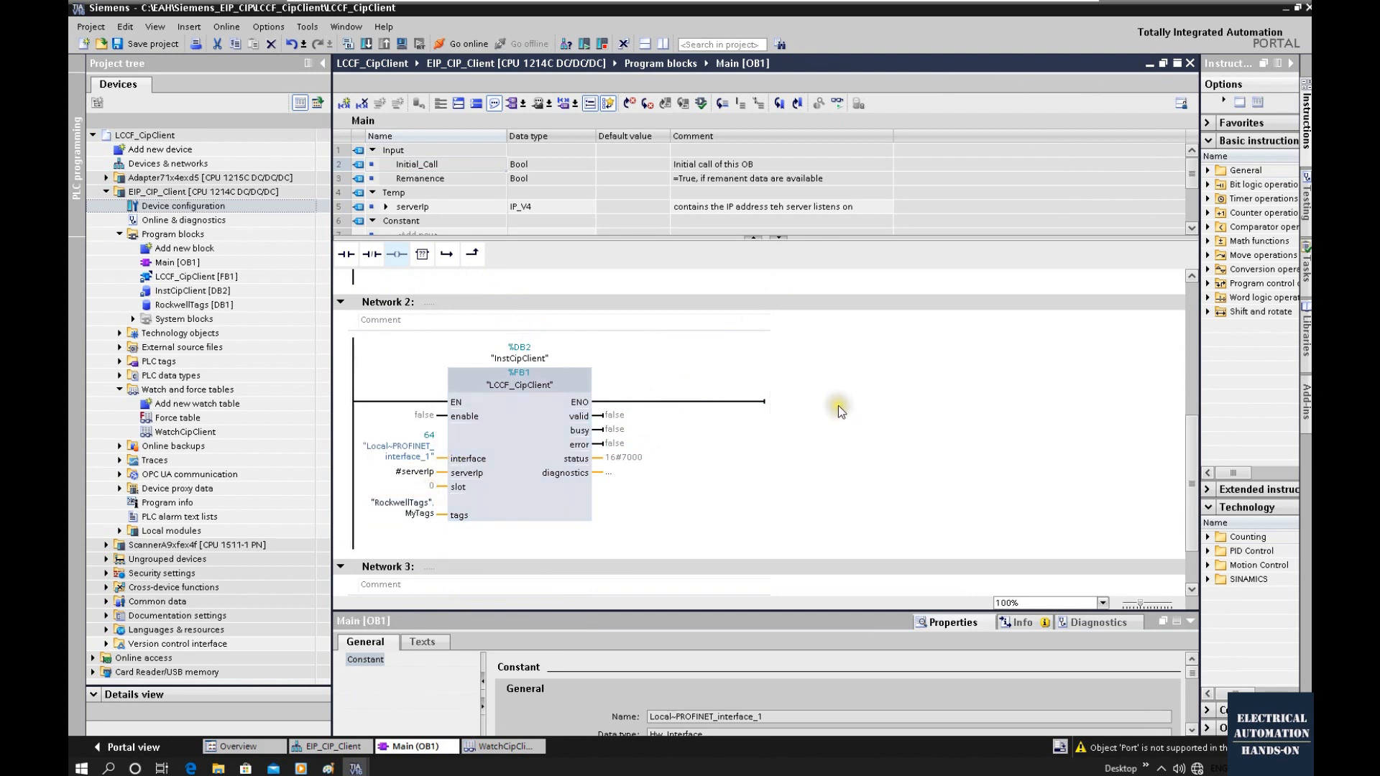
- Expand the serverIp variable down to its ADDR bytes and compare them with the address assignments in Network 1 and the block's serverIp input
left_click(417, 474)
left_click_drag(539, 237, 522, 293)
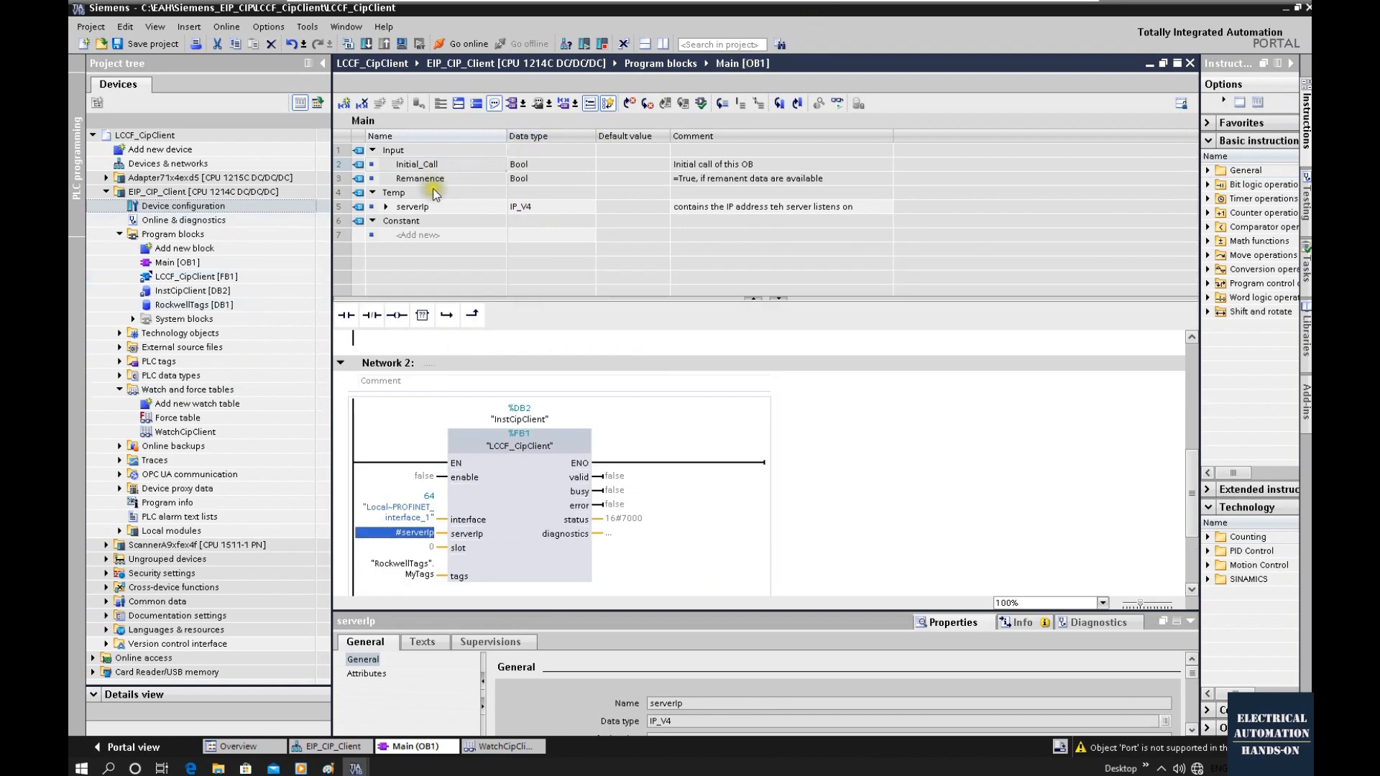
left_click(386, 207)
left_click(399, 220)
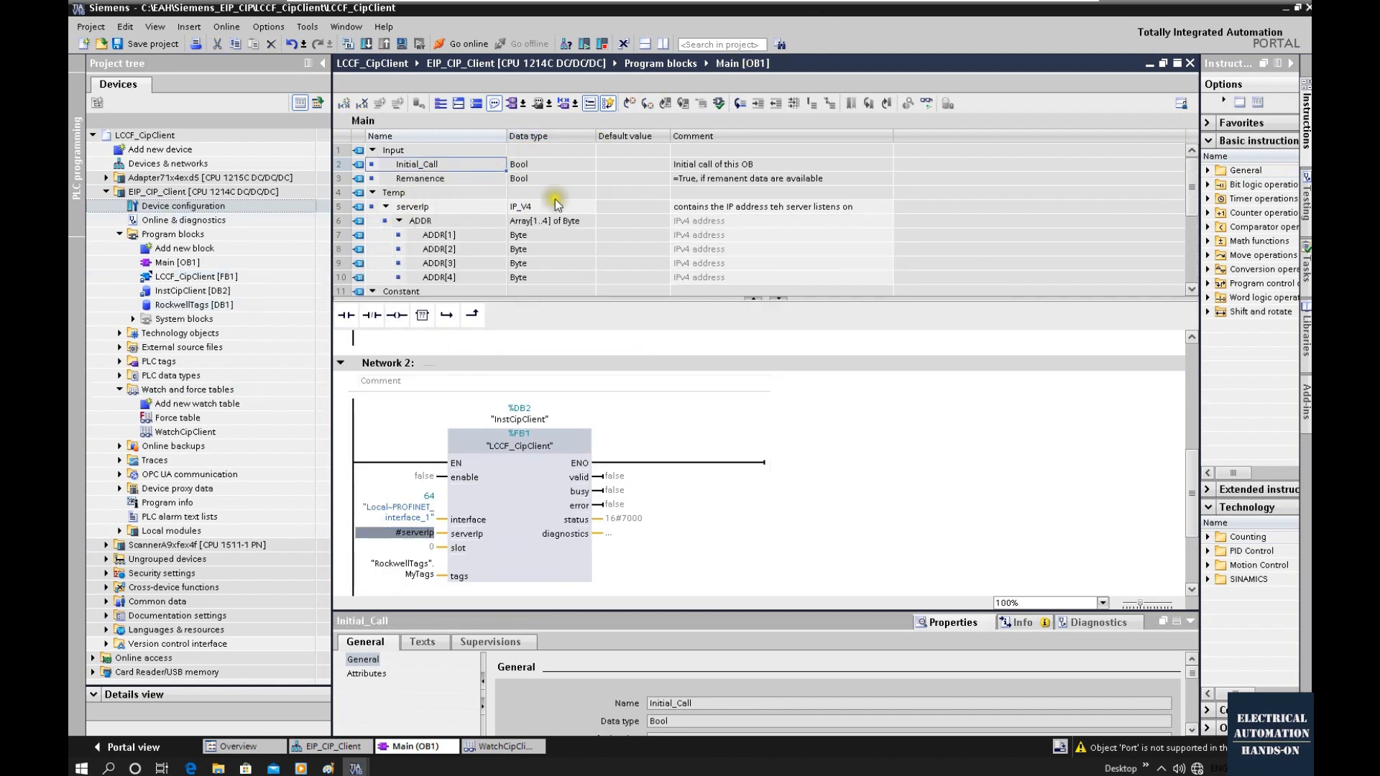
scroll(557, 205, "down", 1)
left_click(793, 438)
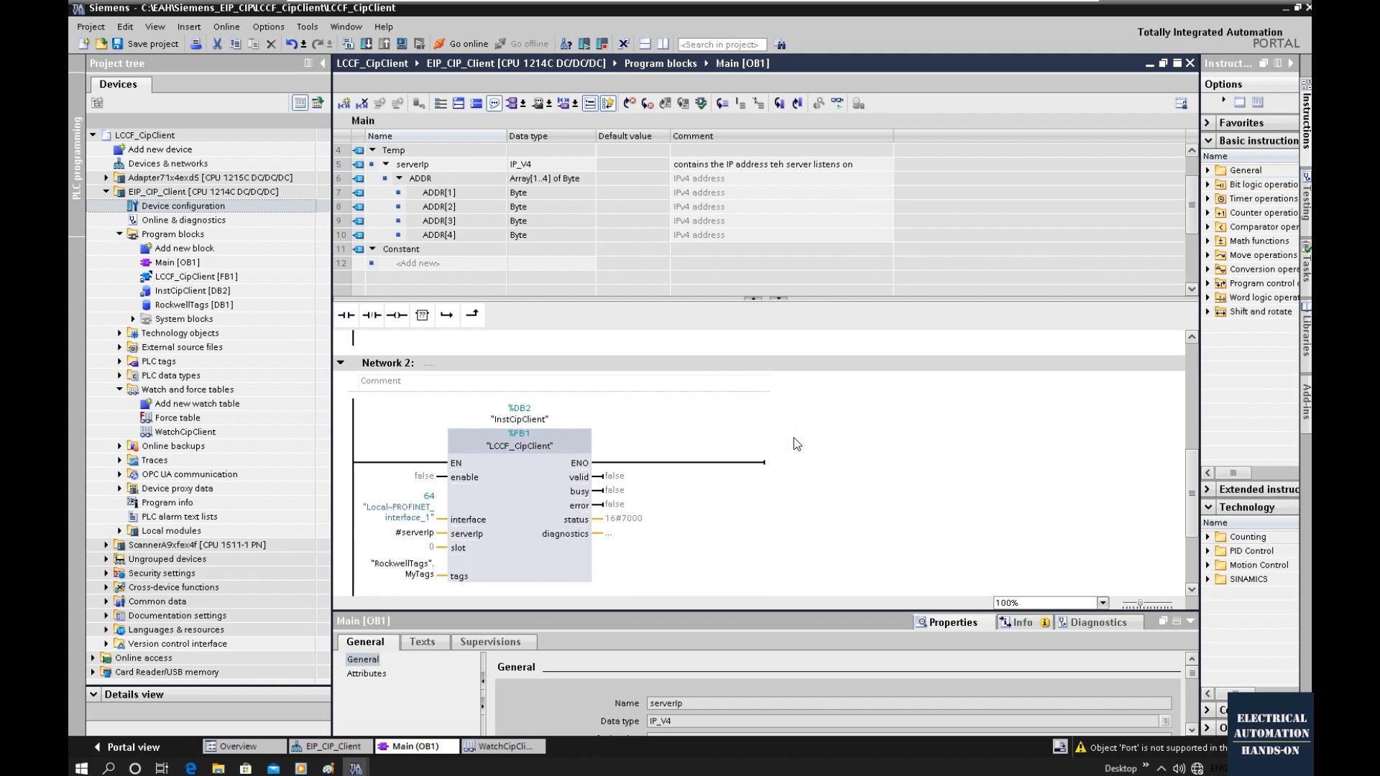
scroll(793, 439, "up", 5)
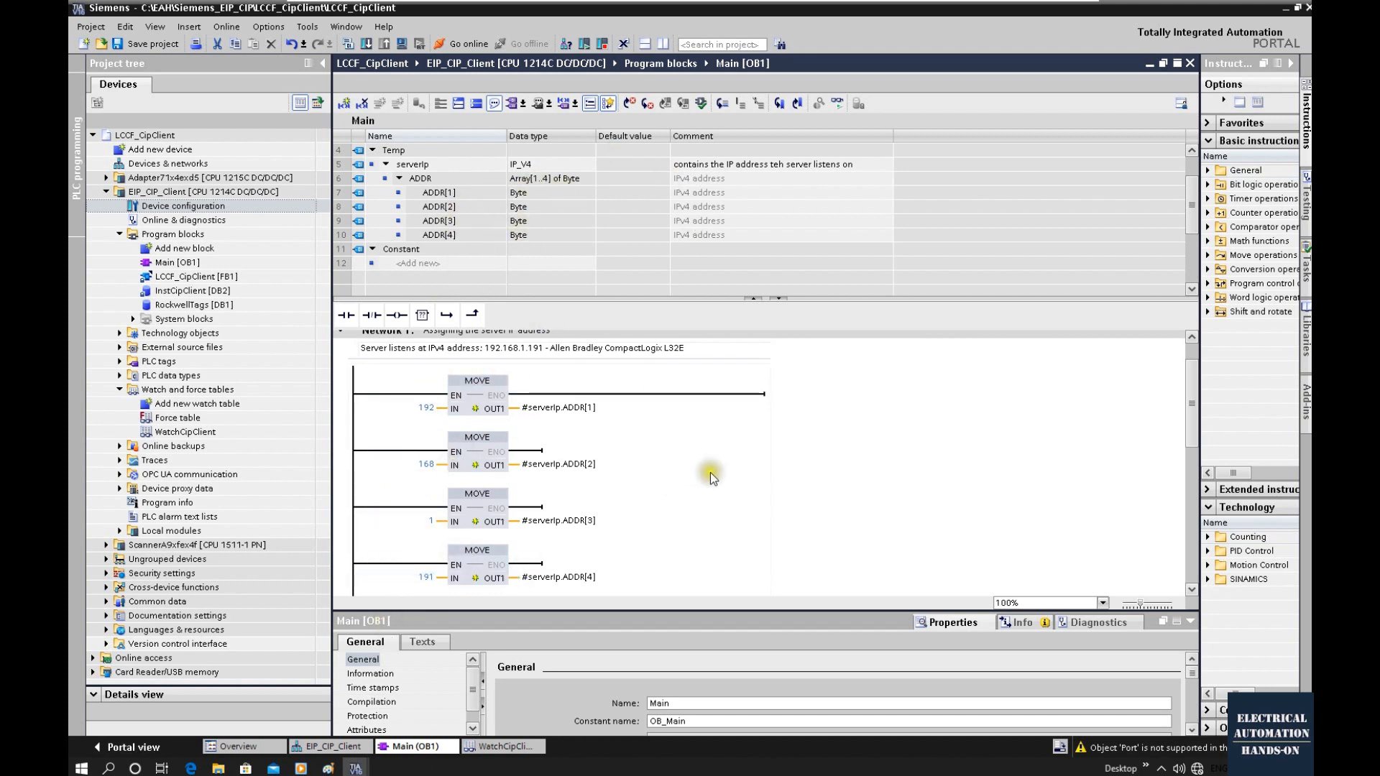
scroll(868, 408, "down", 3)
scroll(869, 407, "down", 6)
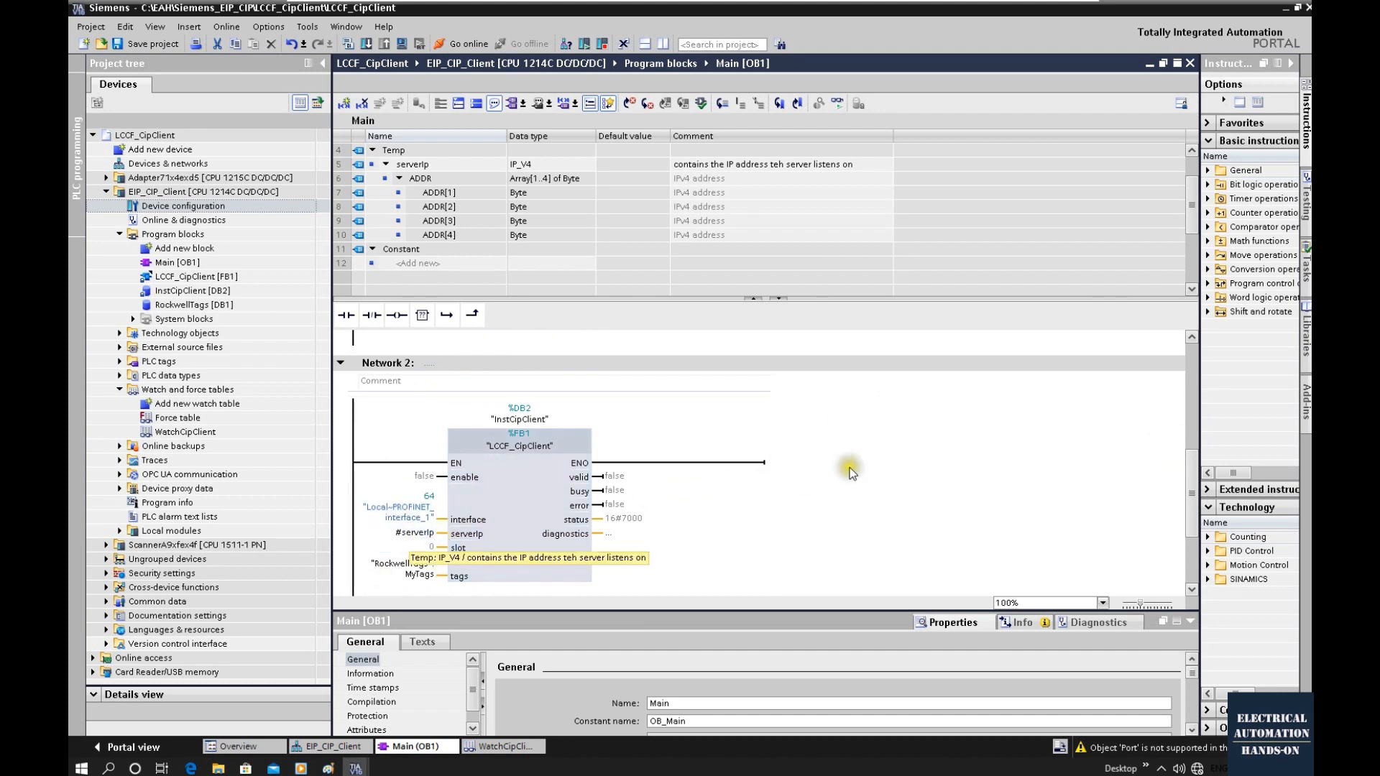
scroll(801, 476, "down", 3)
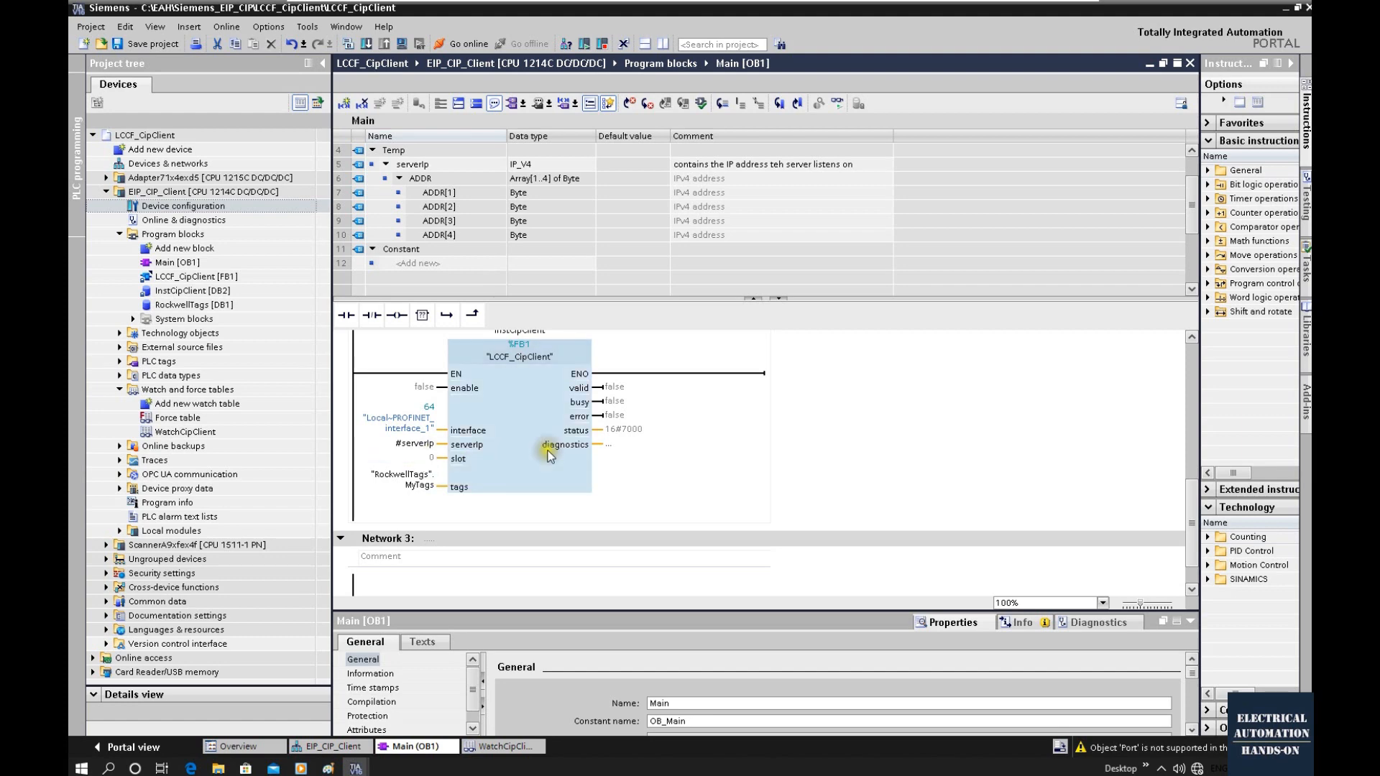
- Switch to the CIP Client support page and its PDF manual, and read Appendix 7.1 on CIP/PCCC communication path settings
key("alt+Tab")
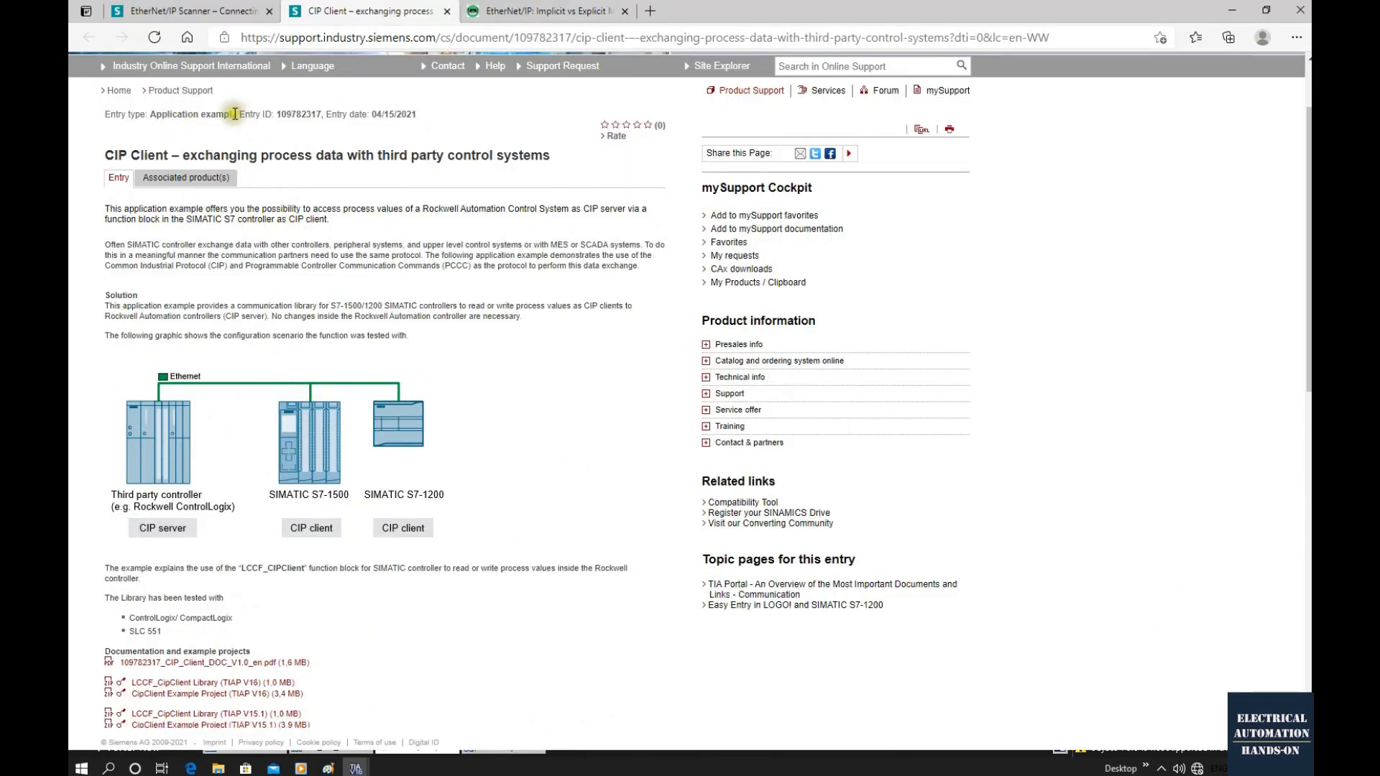
scroll(382, 409, "down", 3)
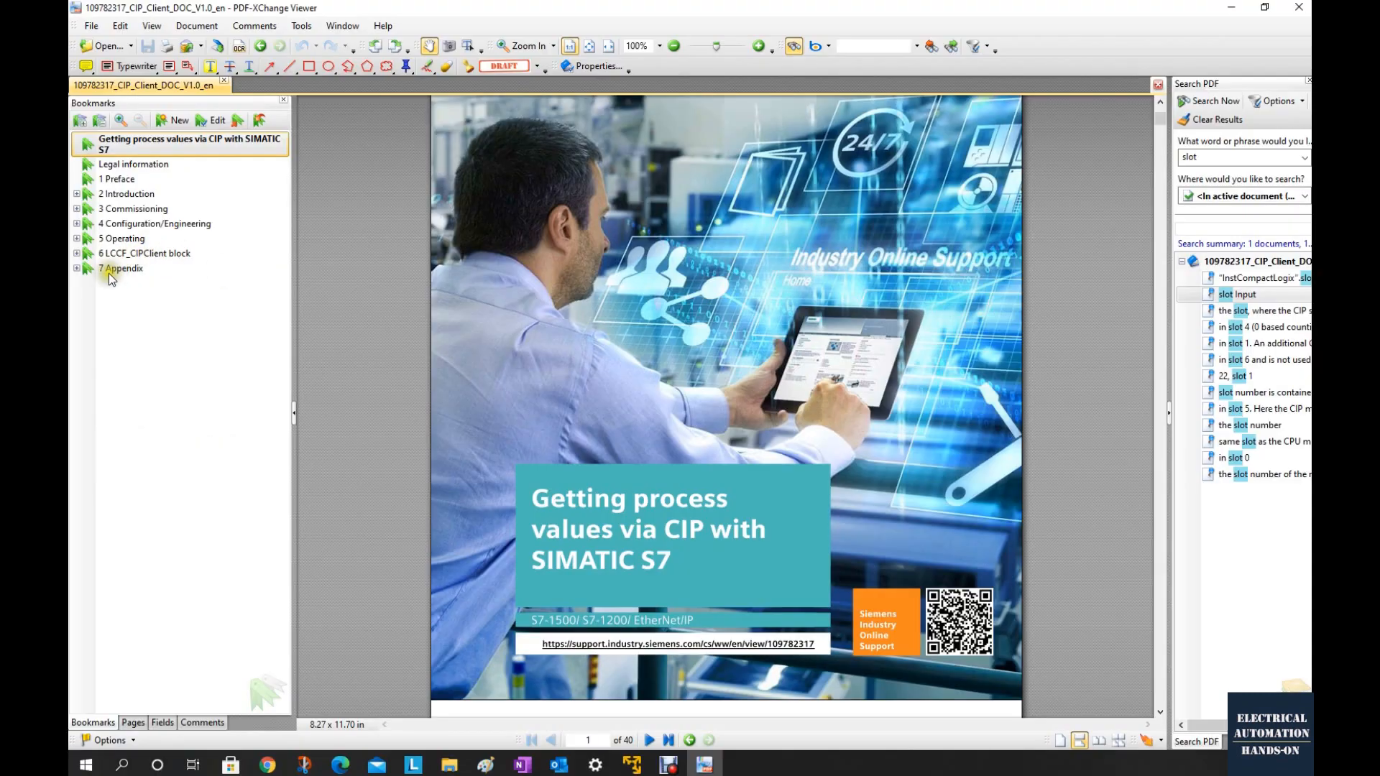
left_click(109, 272)
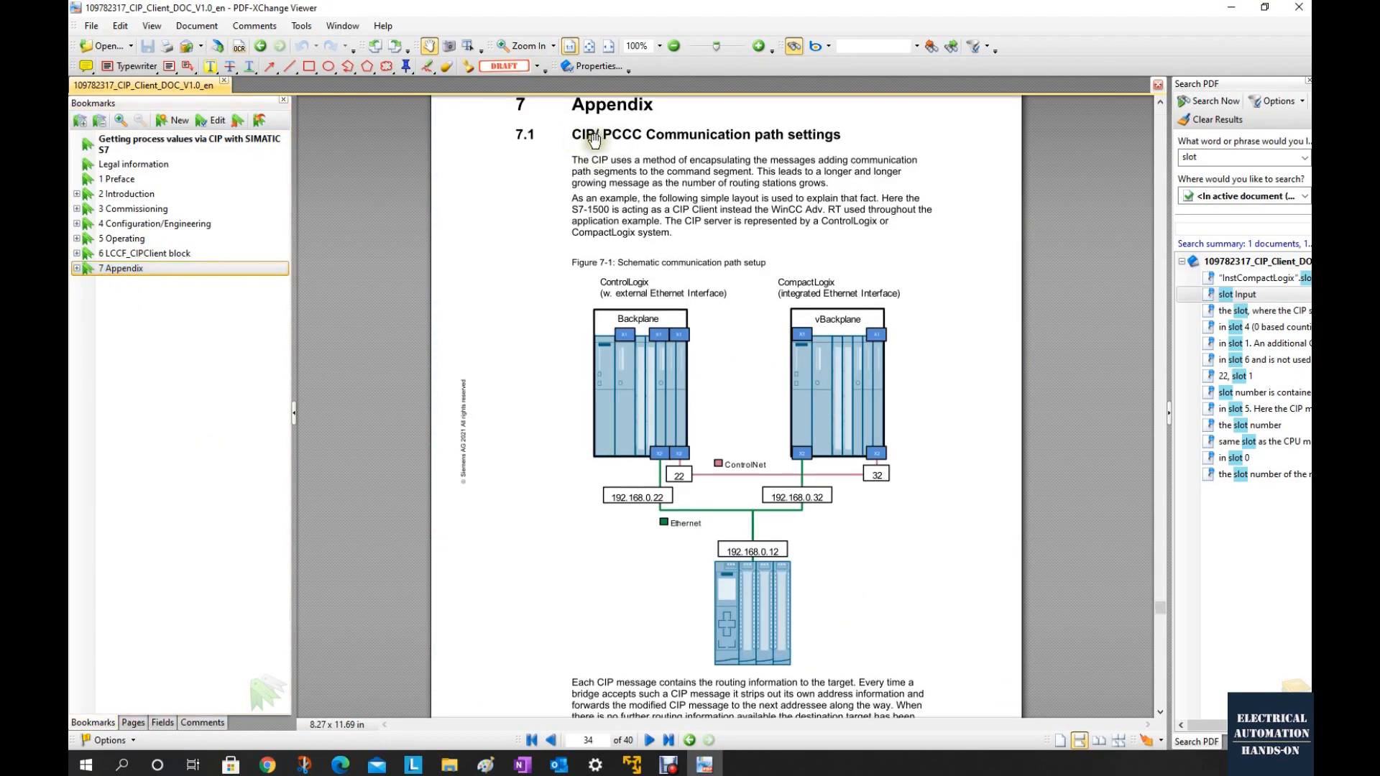
scroll(805, 174, "down", 15)
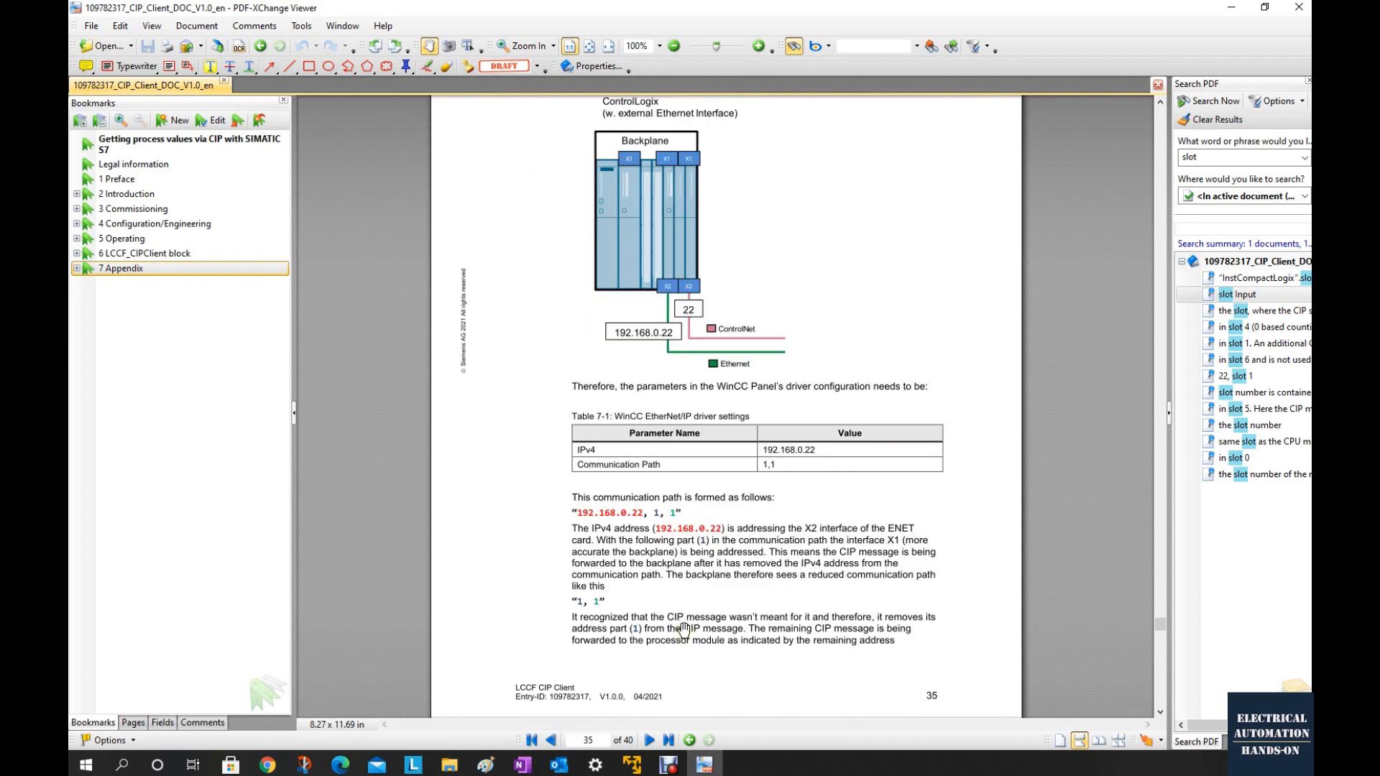
scroll(684, 630, "down", 10)
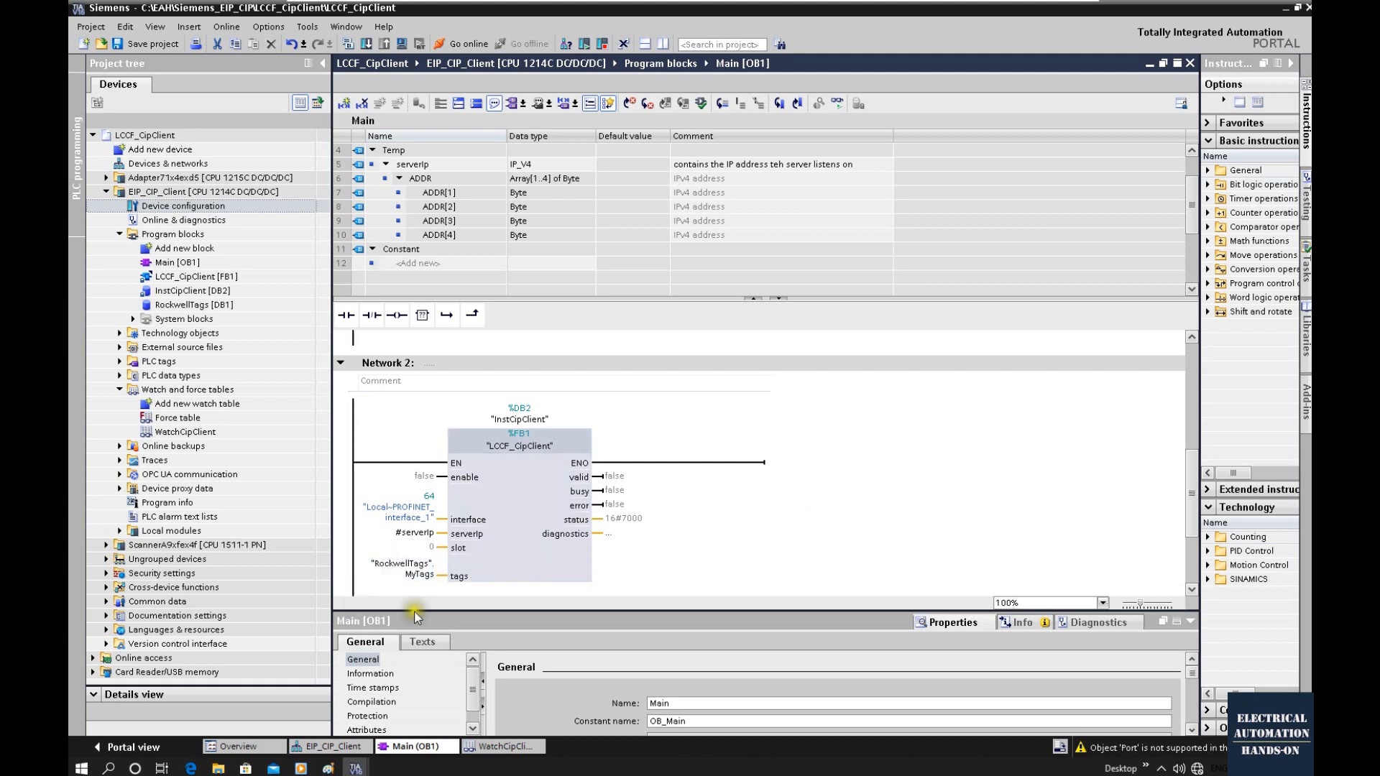
- Open the RockwellTags [DB1] data block wired to the tags input and resize the MyTags array to Array[0..5] of "LCCF_typeTagDef"
left_click(386, 564)
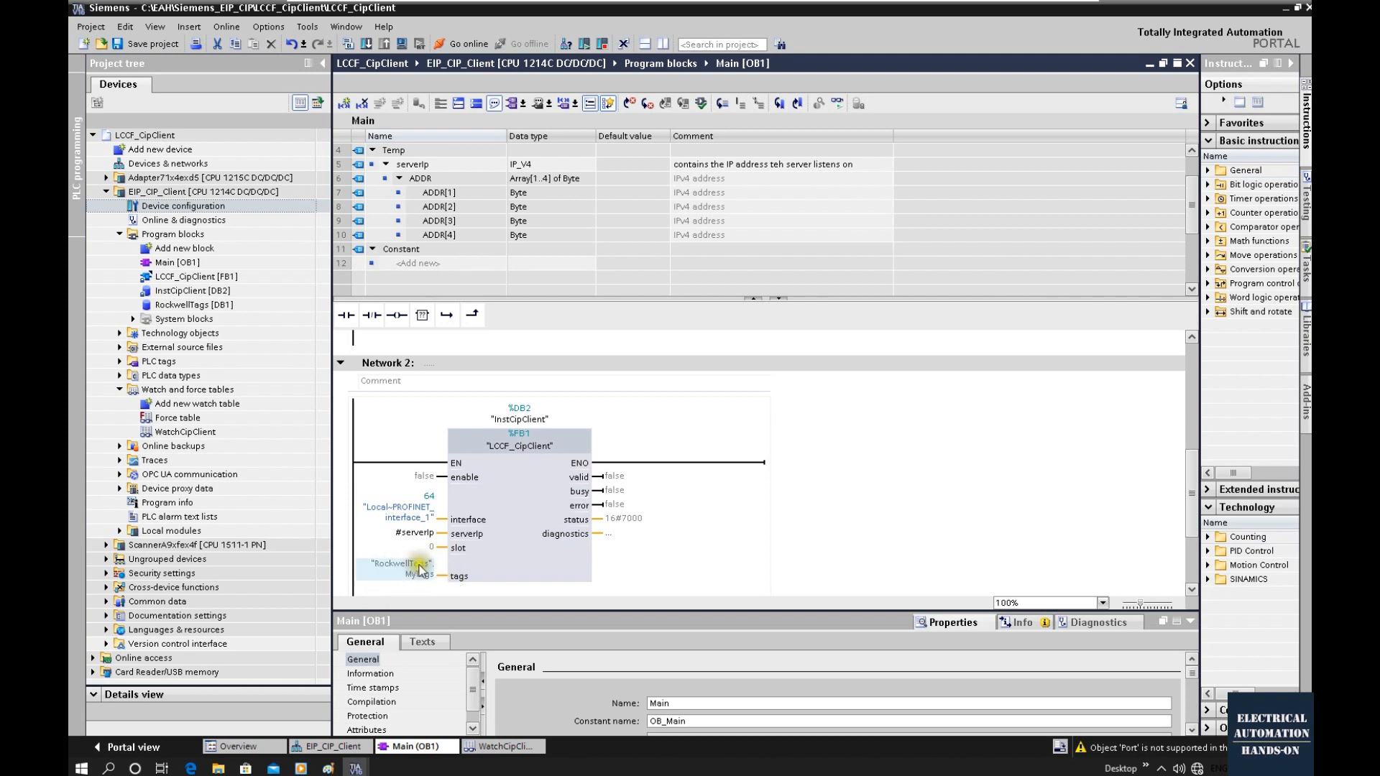
left_click(194, 308)
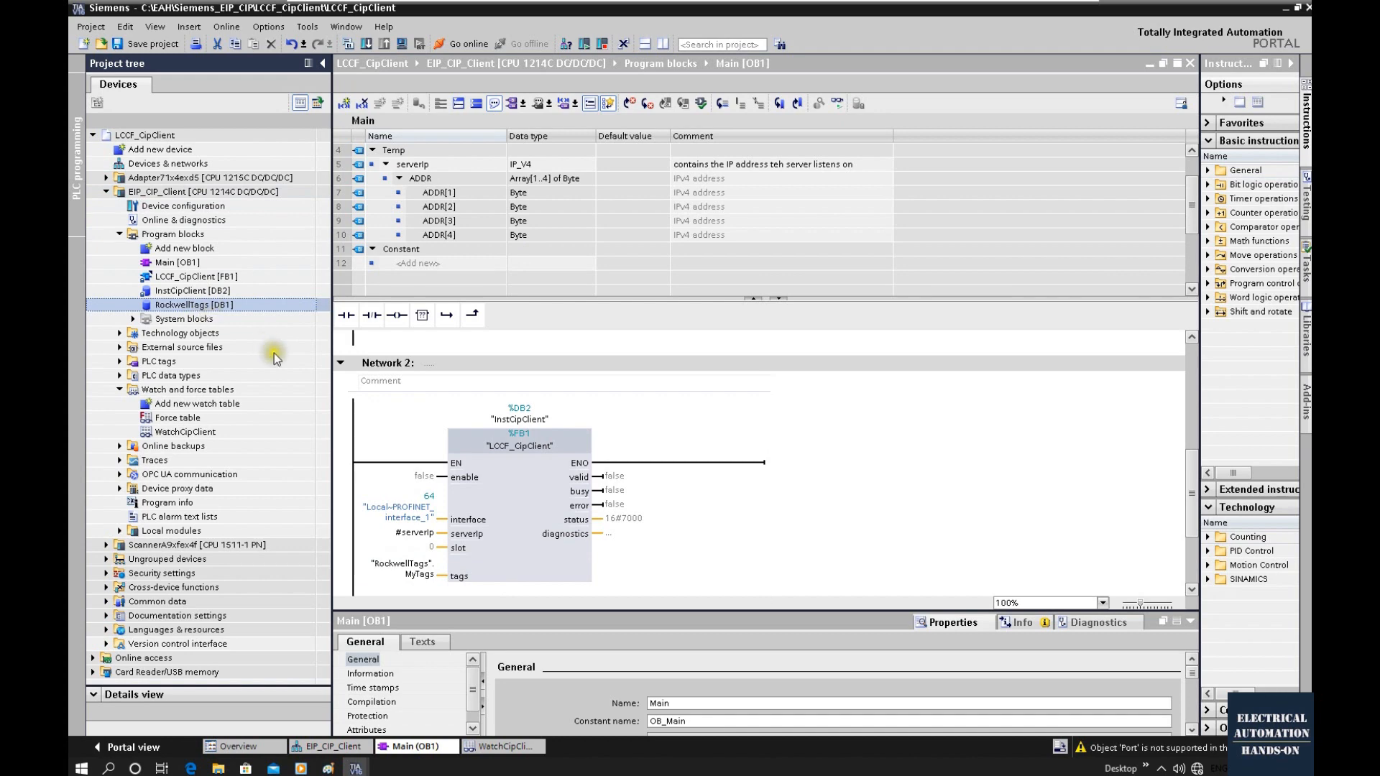
double_click(203, 310)
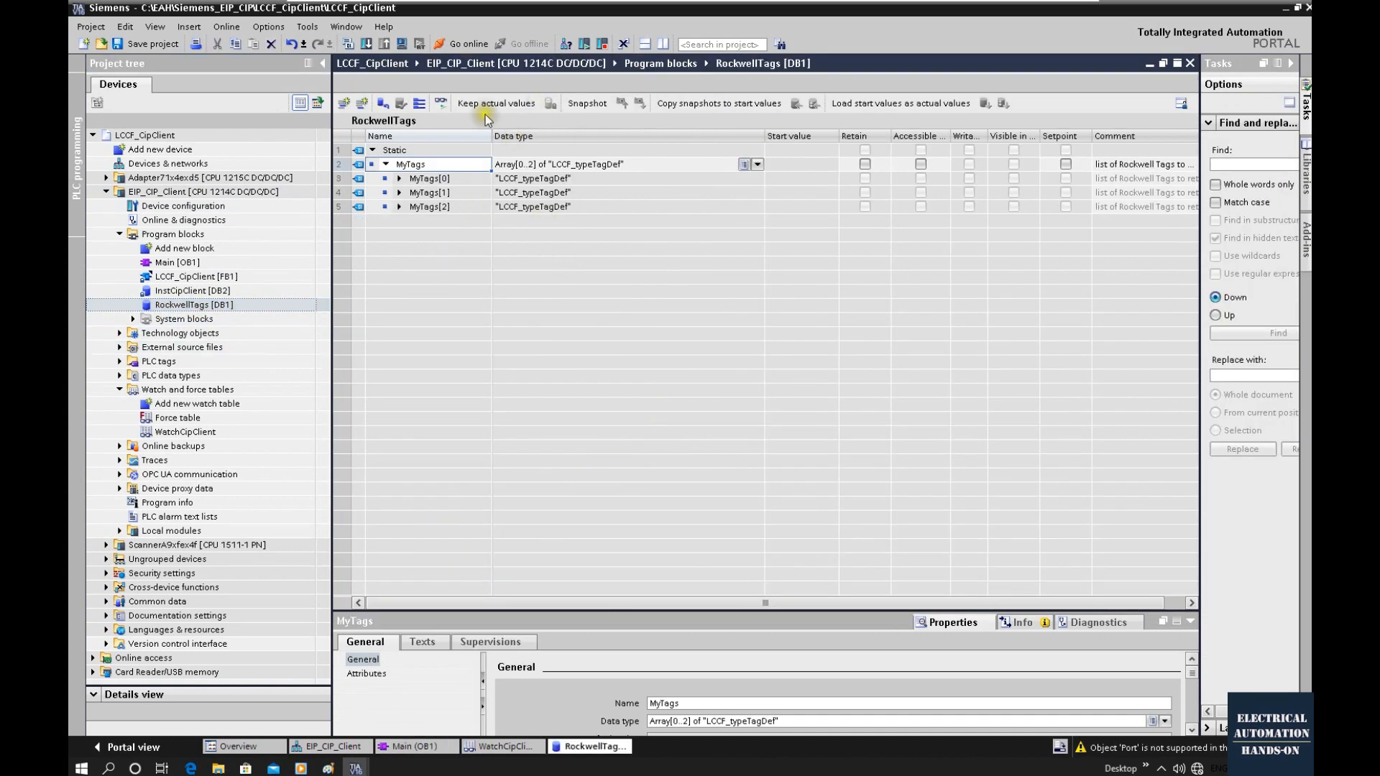
left_click(528, 164)
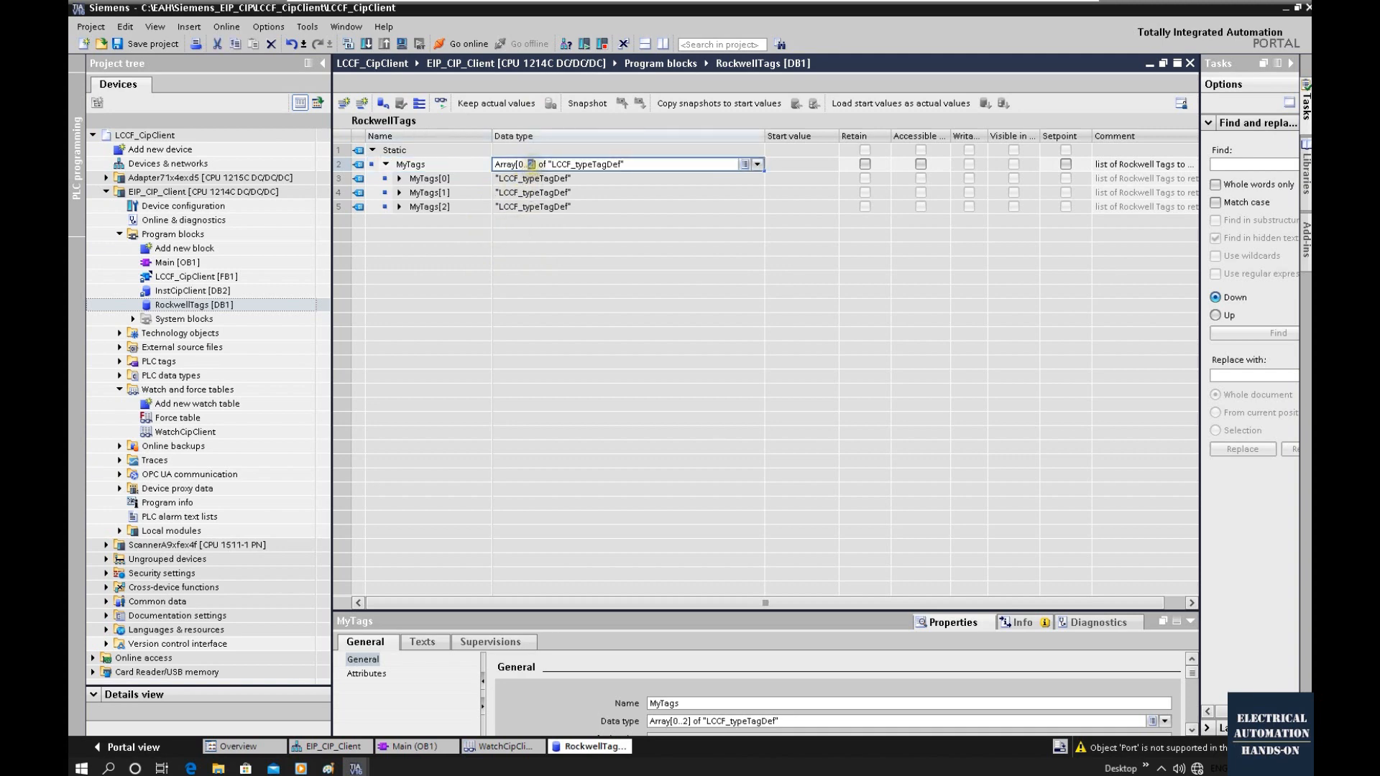
type("5")
left_click(463, 450)
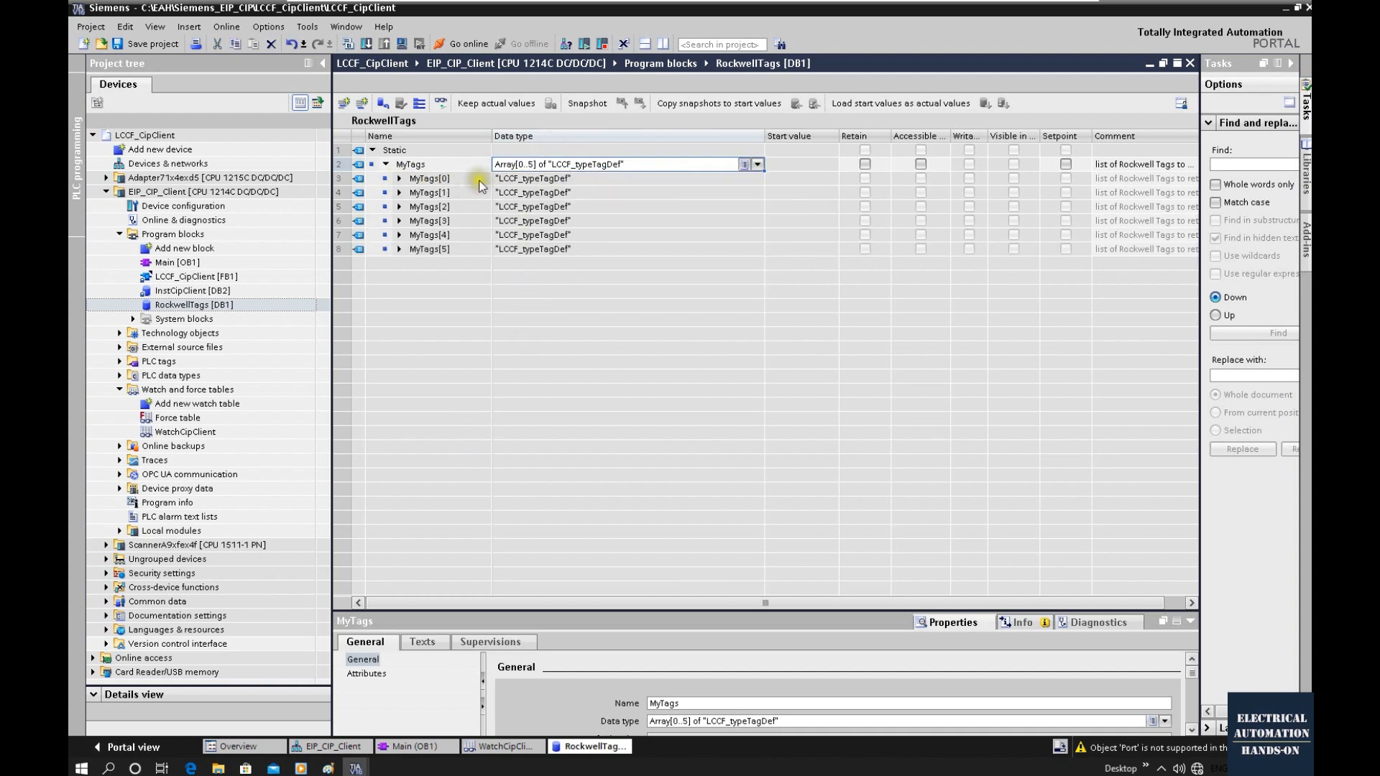
- Expand MyTags[0] and examine its members and the start value of tagName
left_click(399, 178)
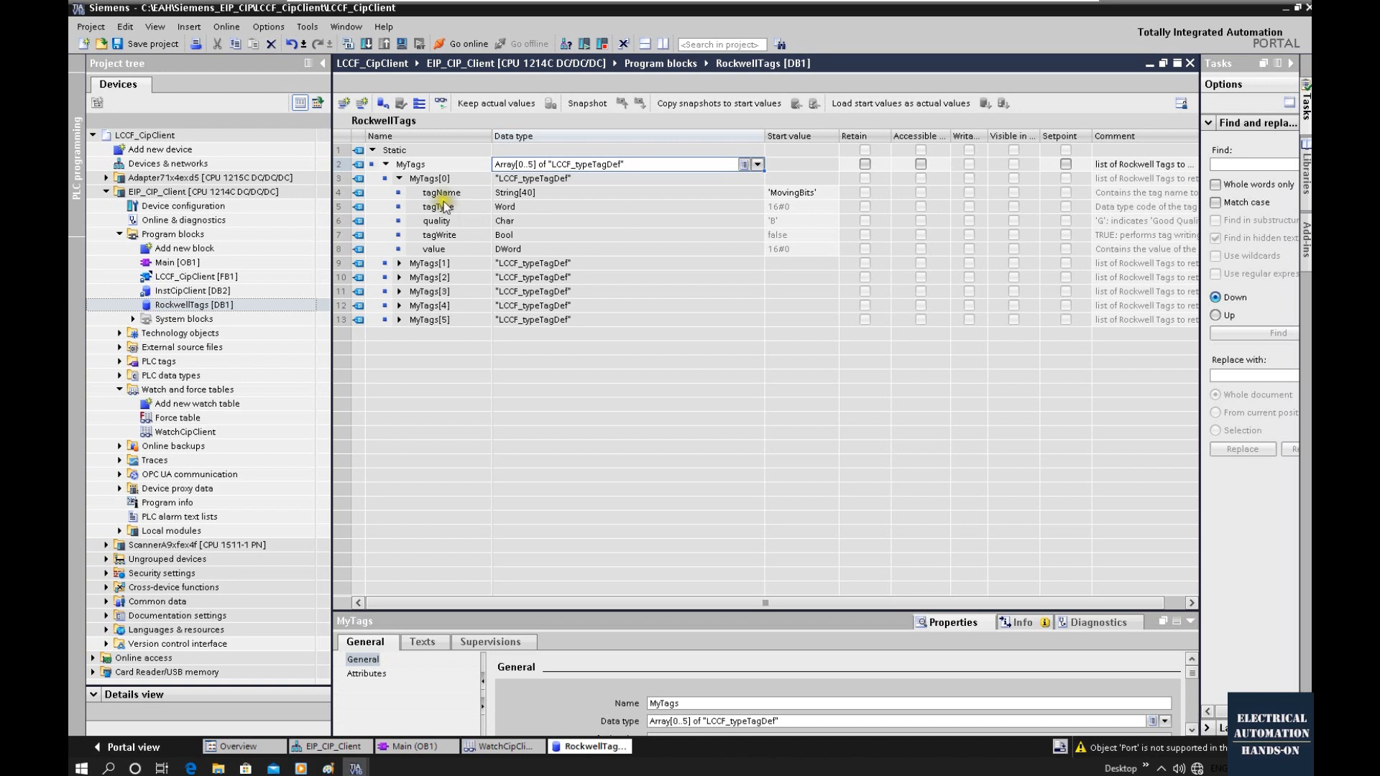
left_click(819, 193)
left_click(821, 194)
left_click_drag(821, 194, 708, 199)
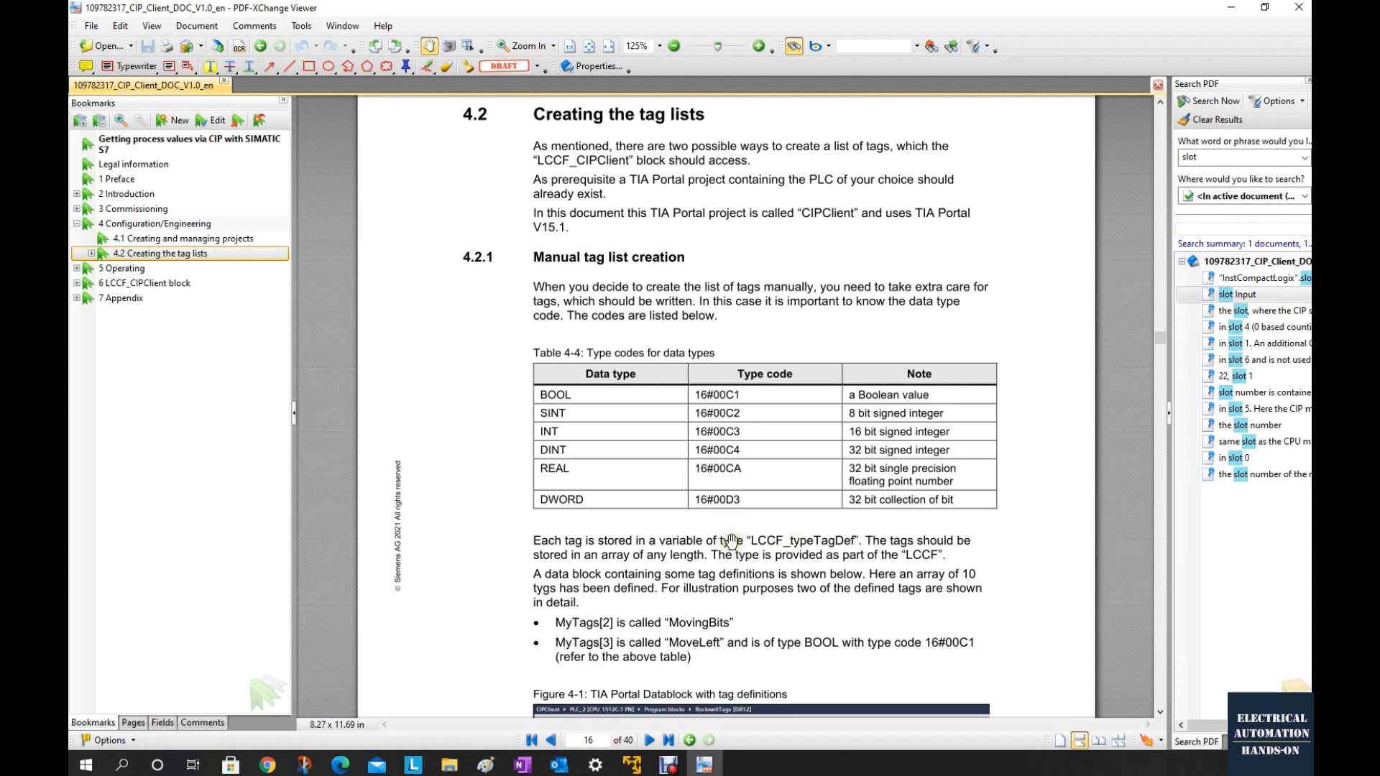
- Switch to the PDF manual and read section 4.2.1 on type codes and the example tag definitions in Figure 4-1
scroll(731, 540, "down", 3)
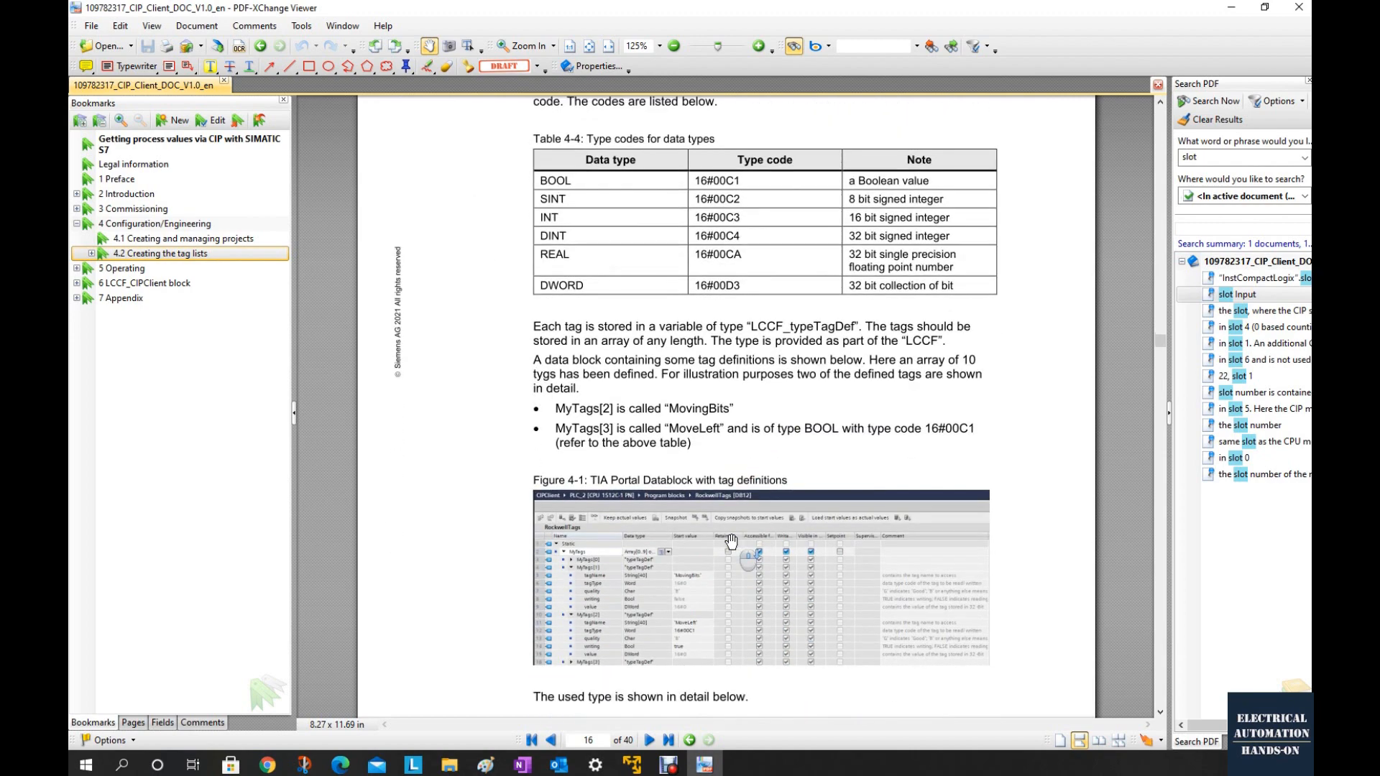
scroll(649, 605, "up", 3)
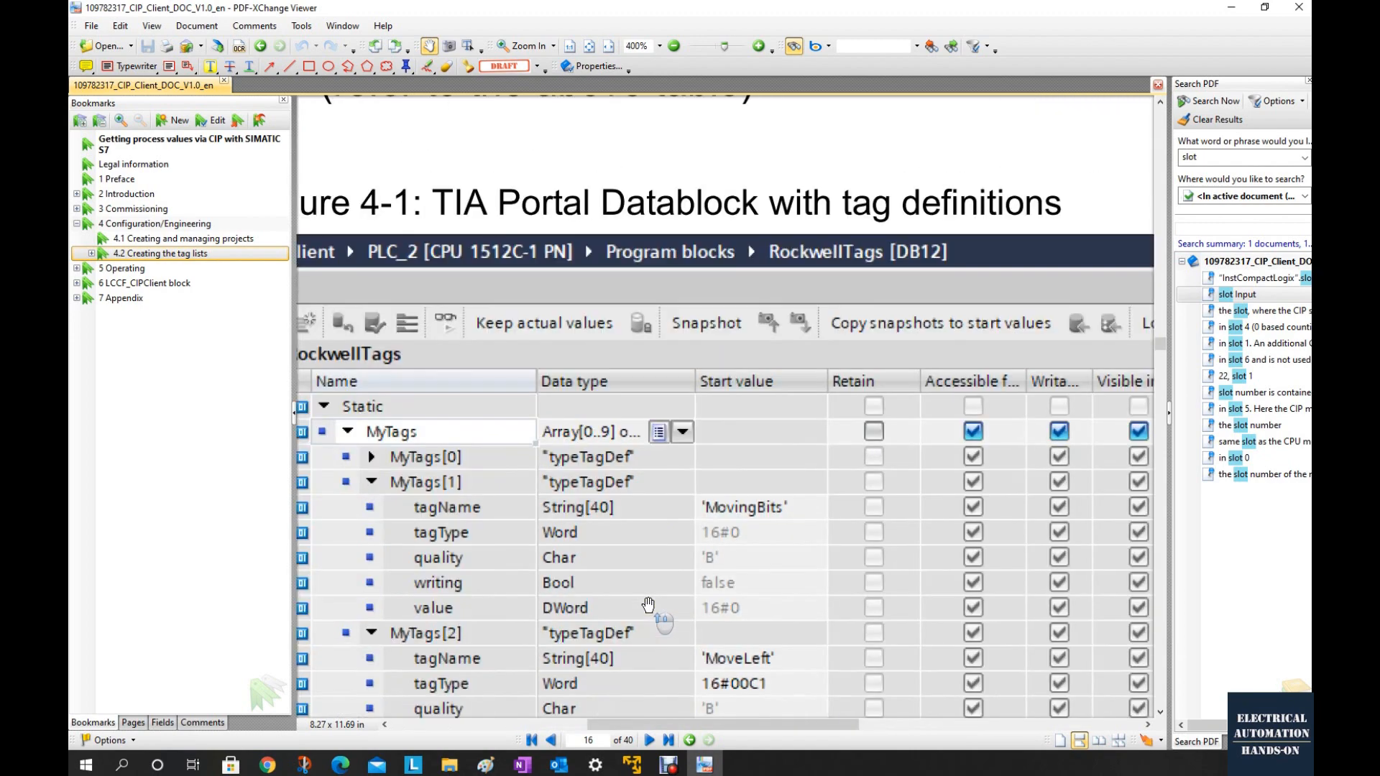
left_click_drag(714, 699, 776, 513)
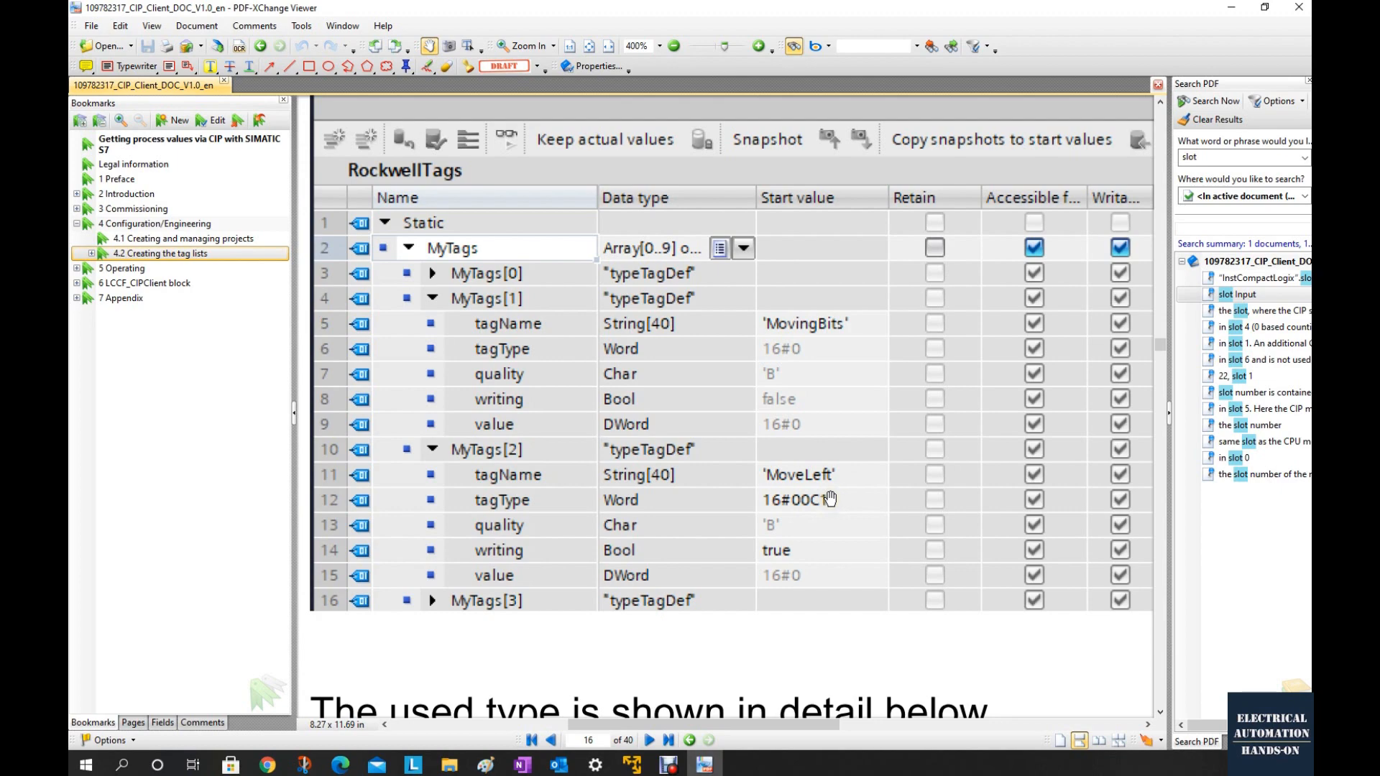
scroll(830, 499, "down", 2)
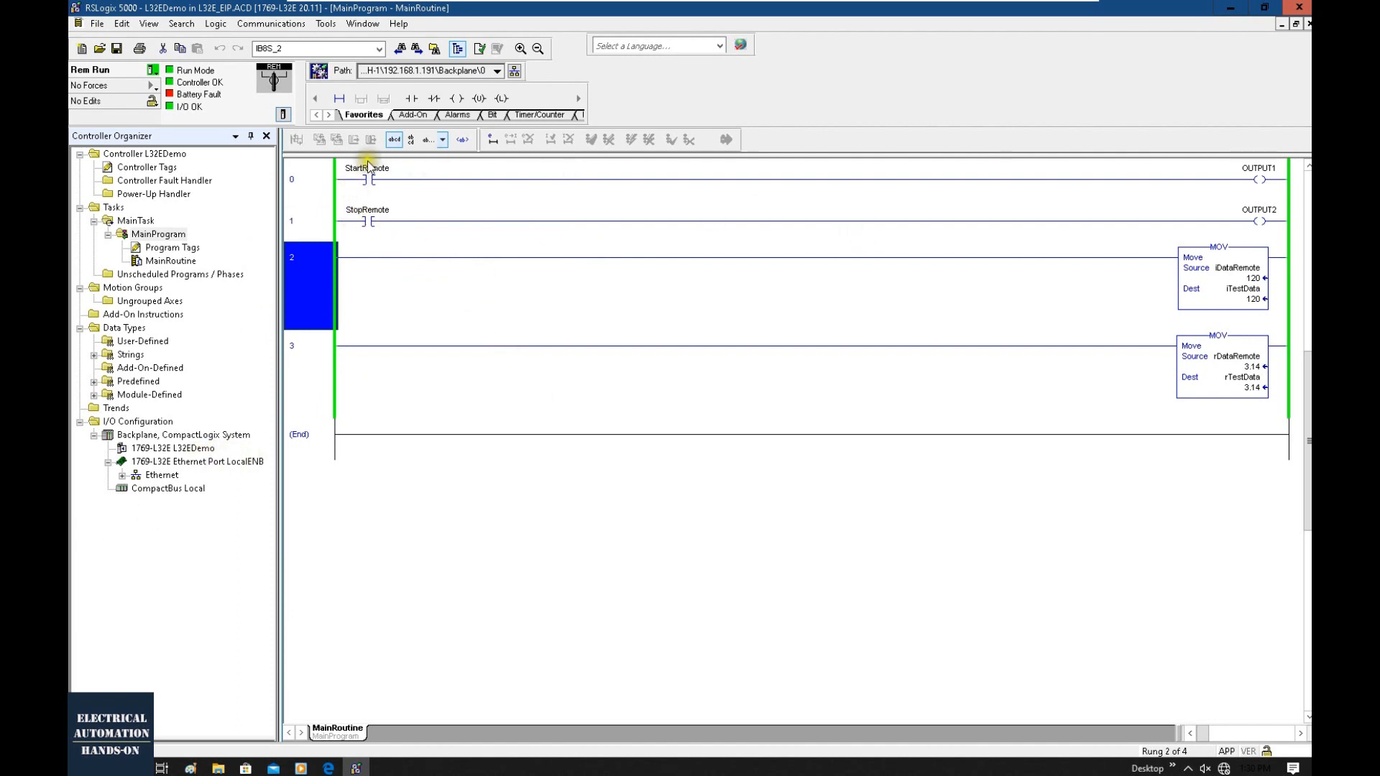
- Switch to the L32EDemo project in RSLogix 5000 and examine the remote tags used by the contacts and MOV instructions in MainRoutine
mouse_move(362, 176)
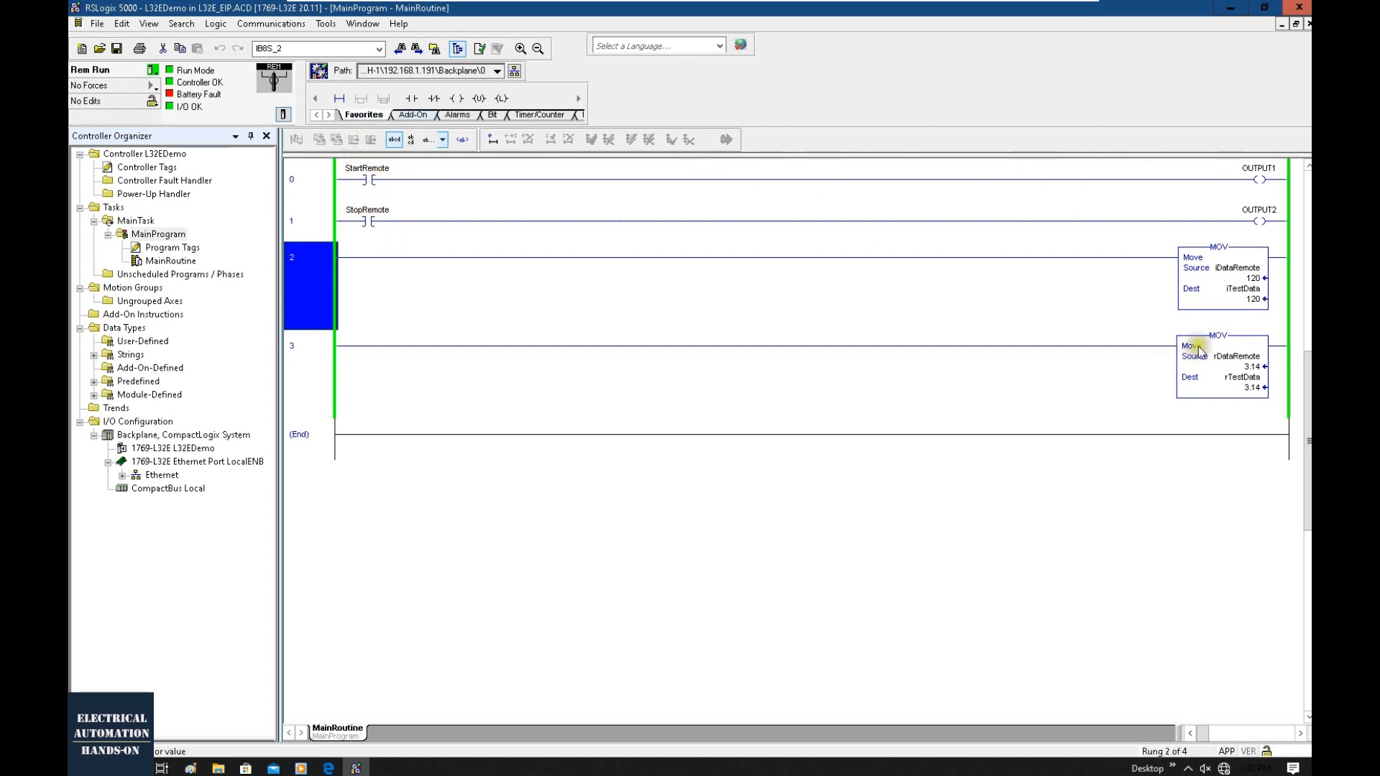
mouse_move(1223, 358)
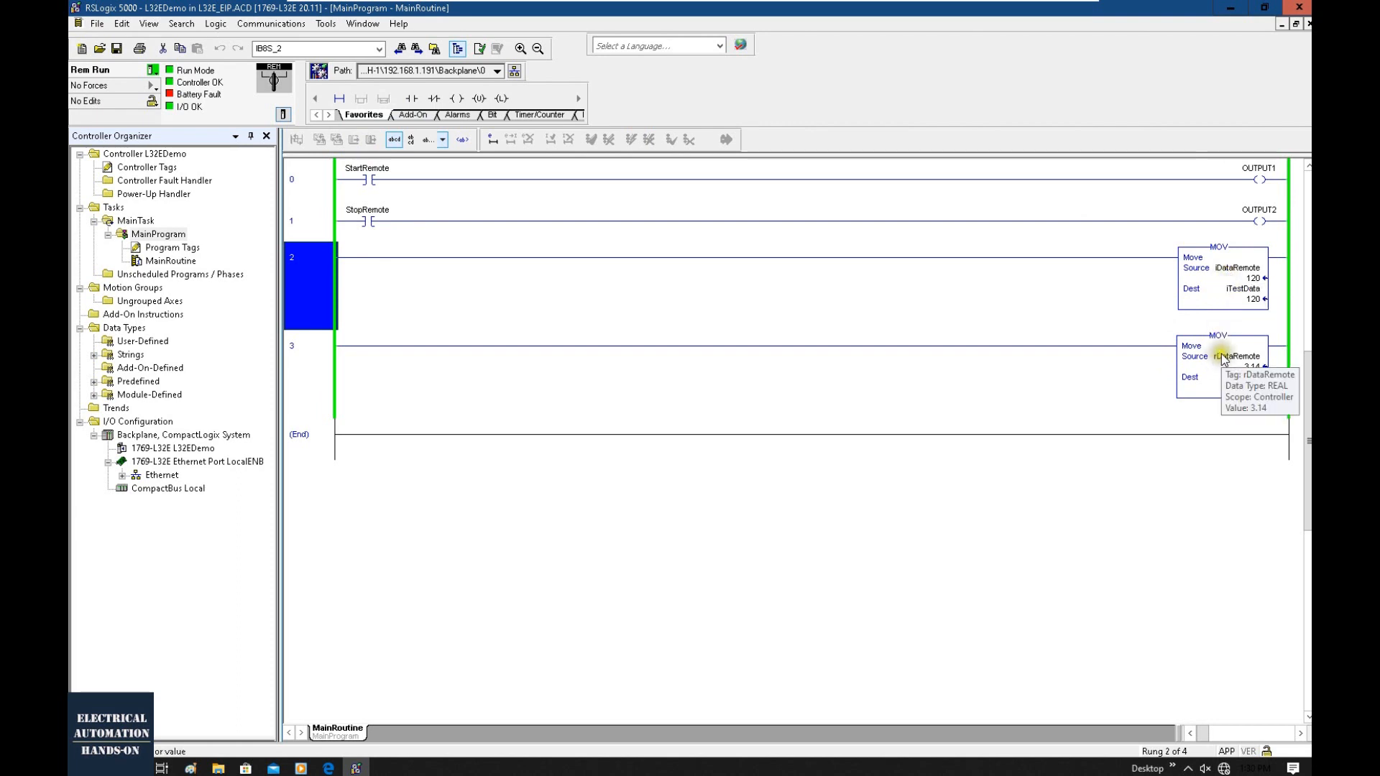
left_click(1218, 275)
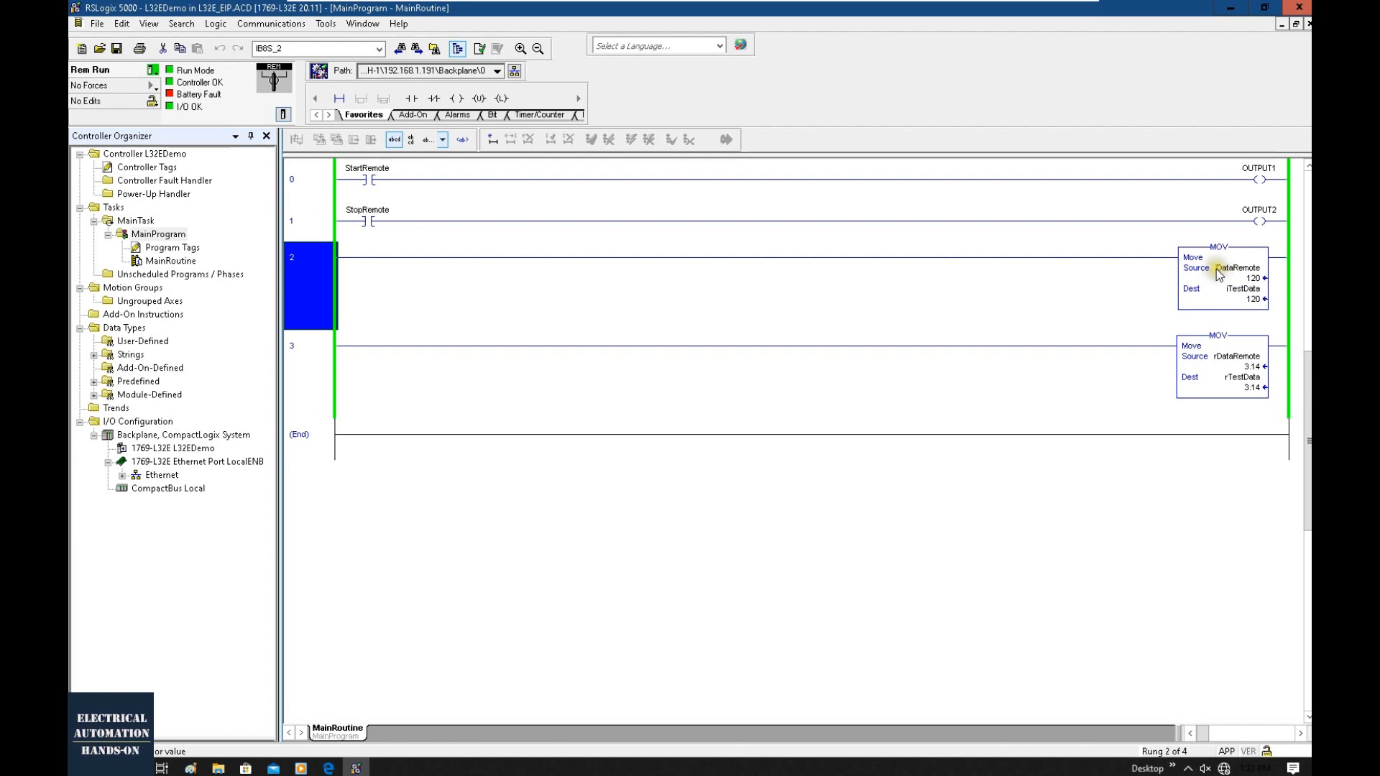
left_click(1220, 361)
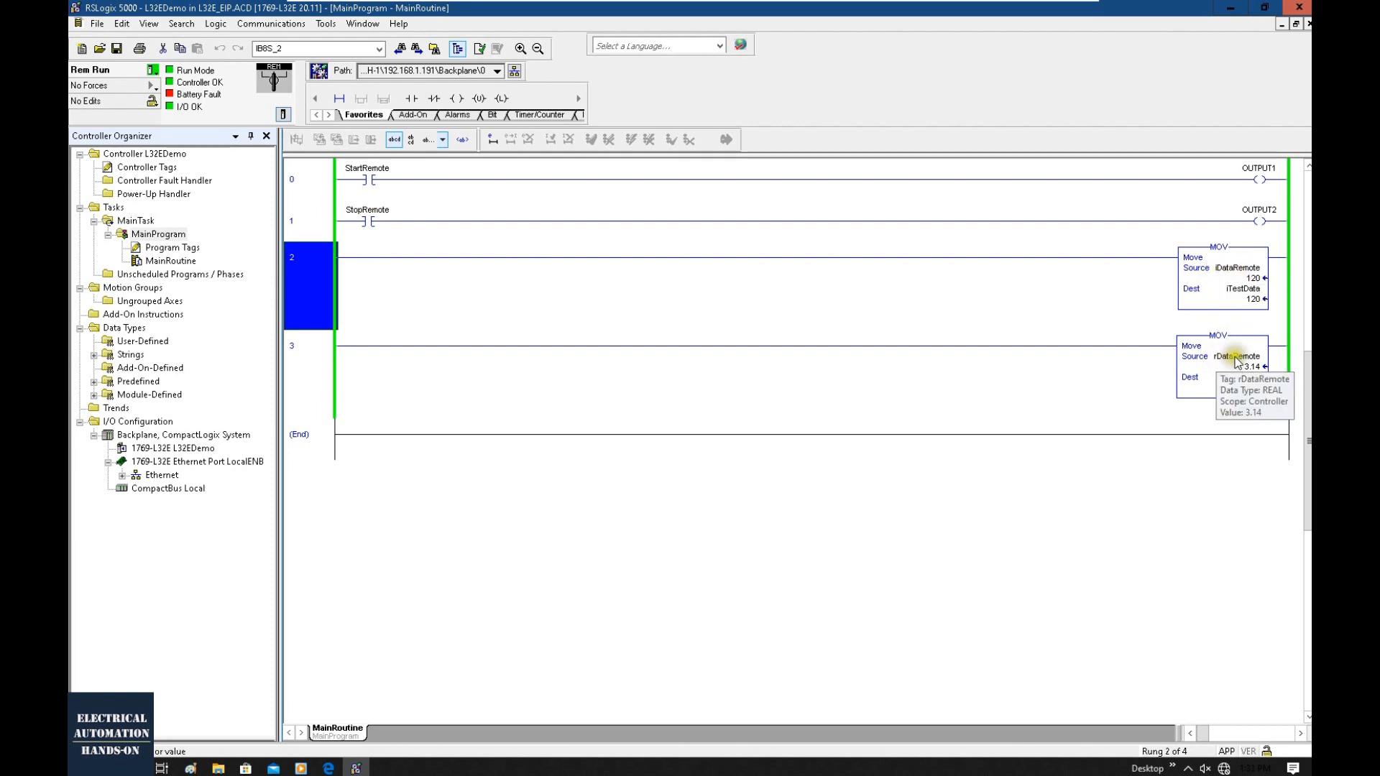
left_click(1218, 360)
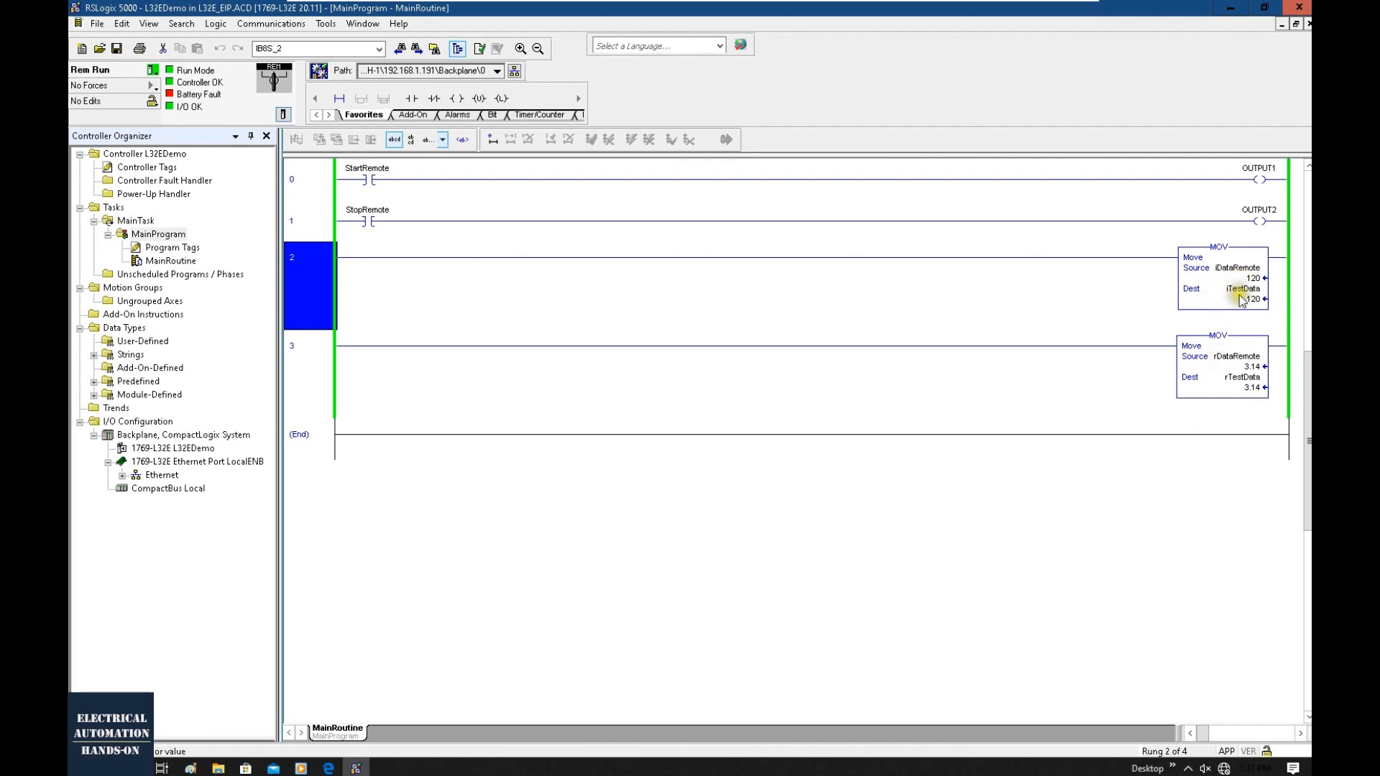
left_click(1263, 280)
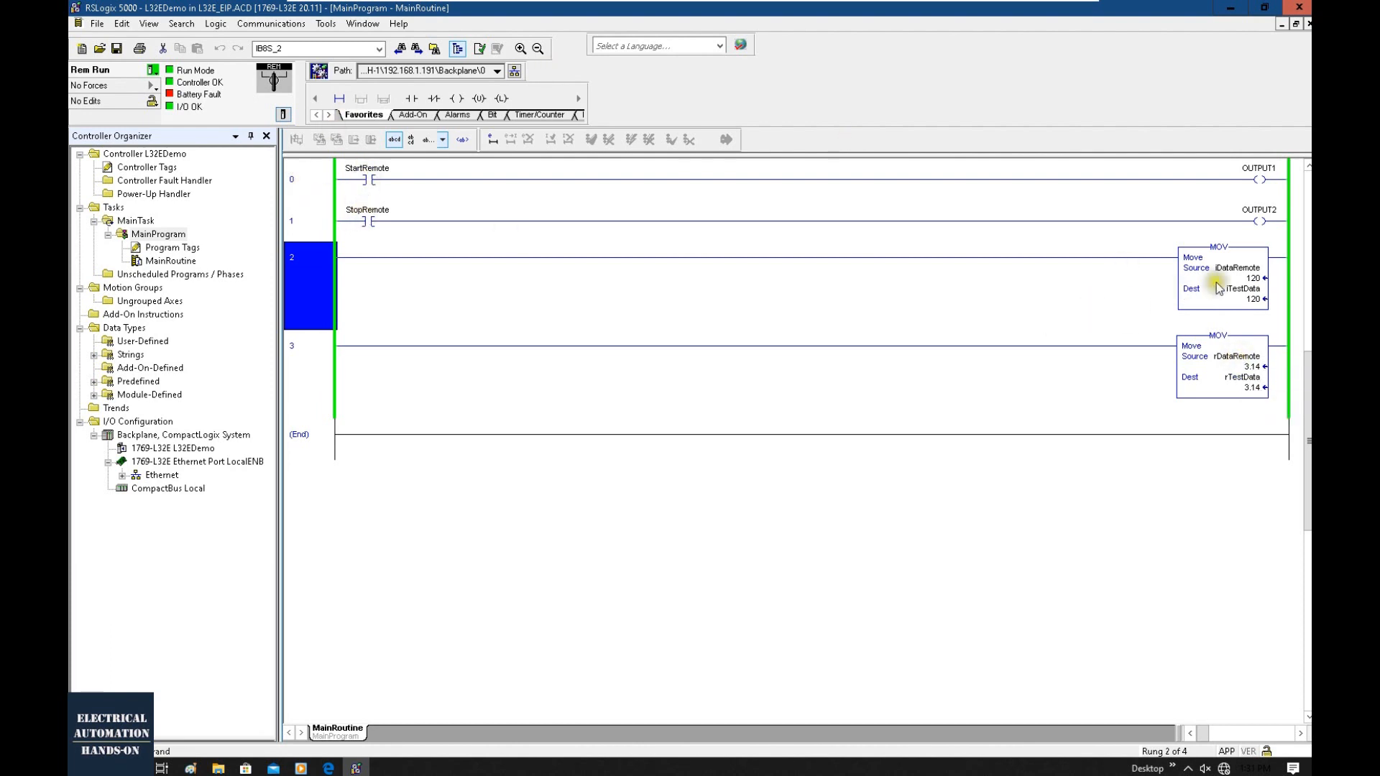
- View the tag properties of rDataRemote to check its data type and scope, and close them without changes
right_click(1237, 354)
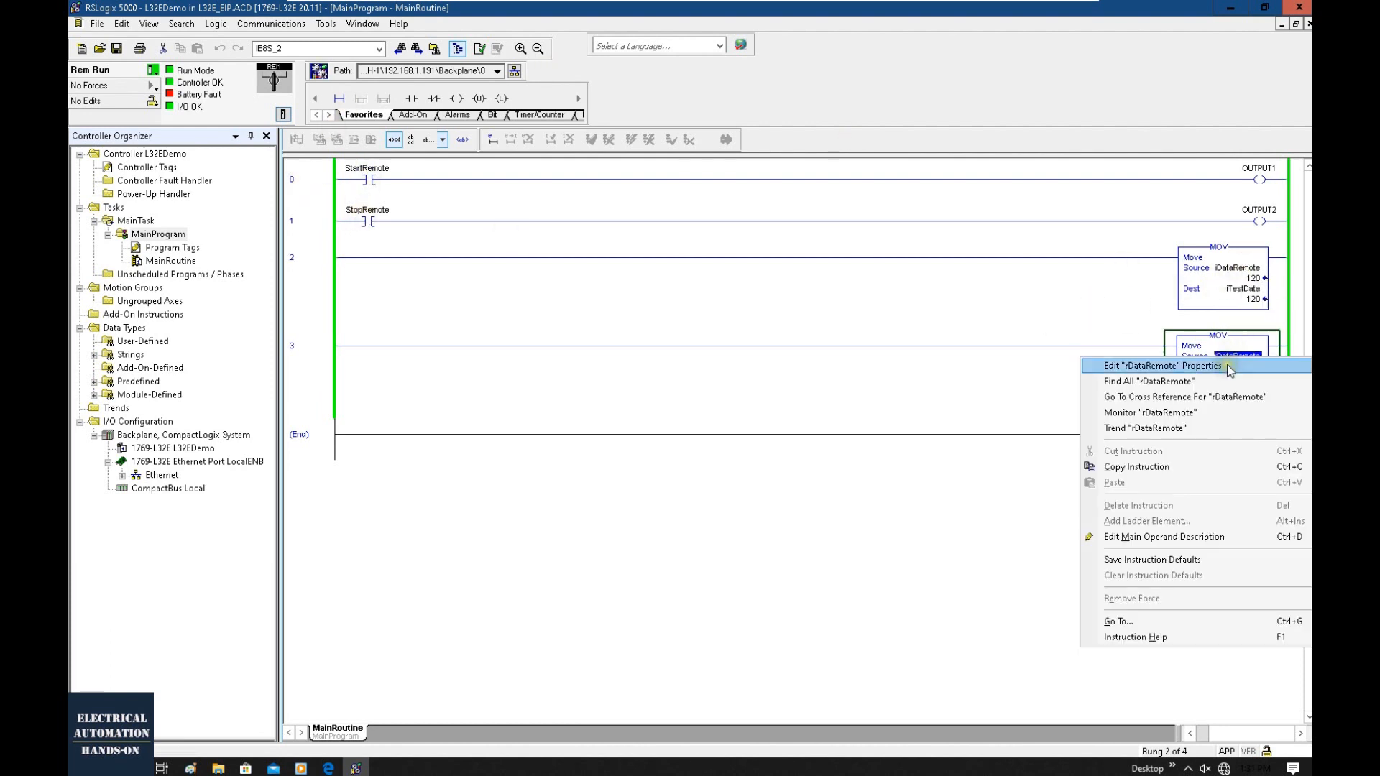
left_click(1162, 366)
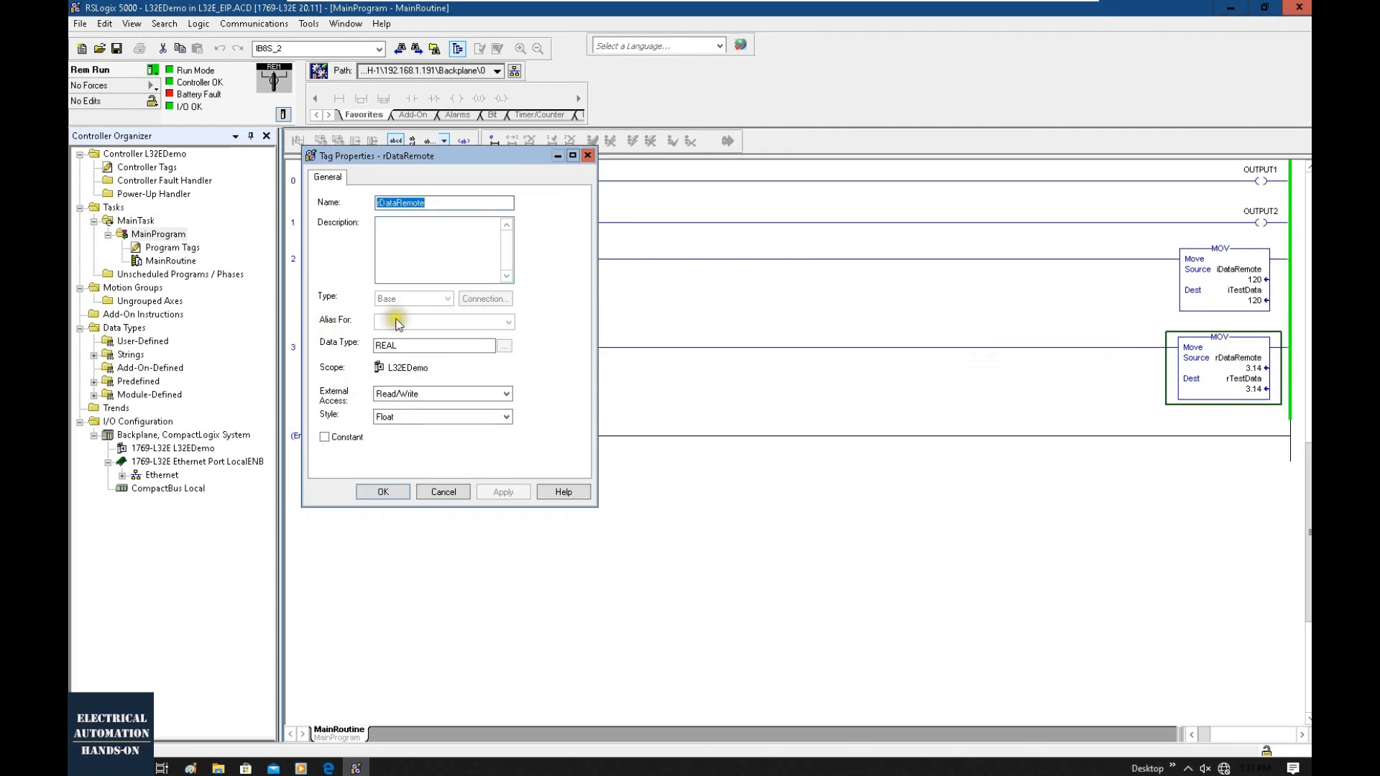
left_click(148, 167)
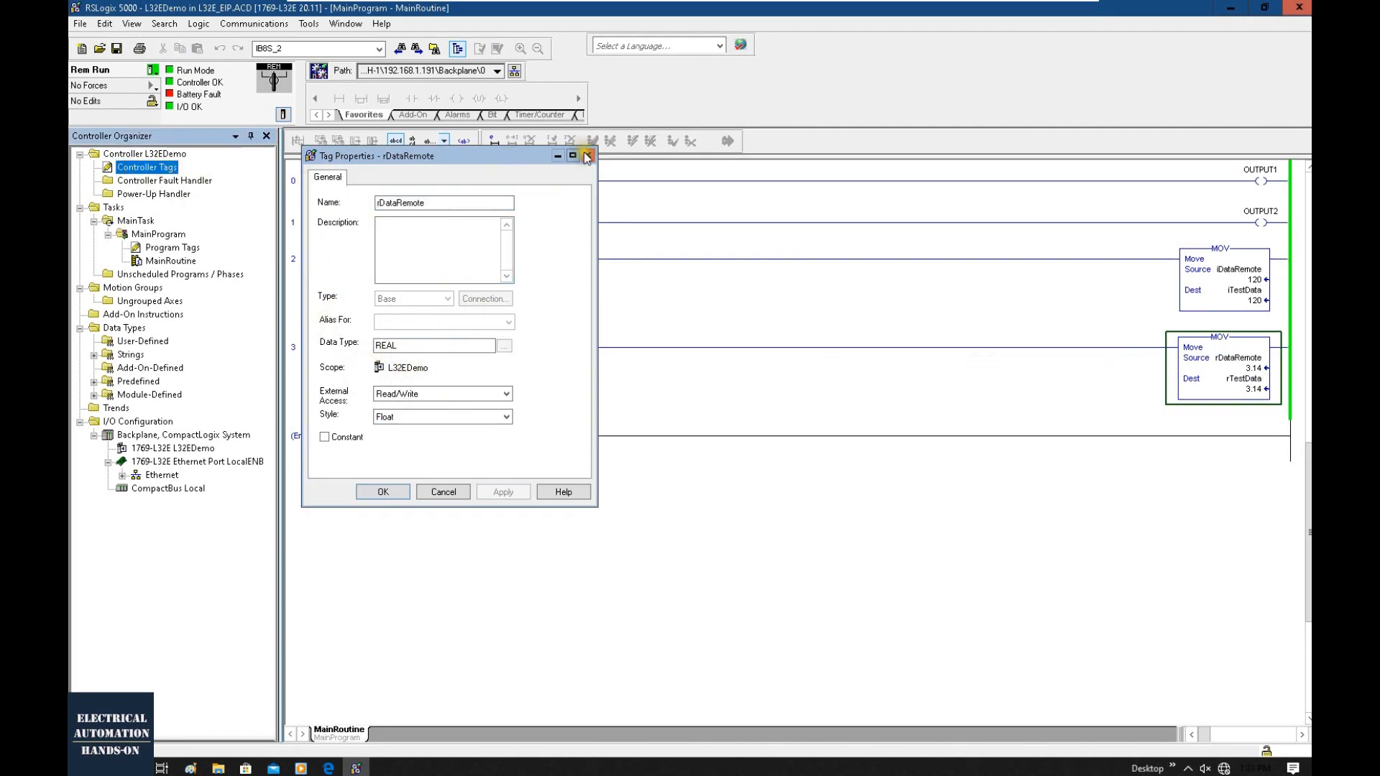
left_click(588, 155)
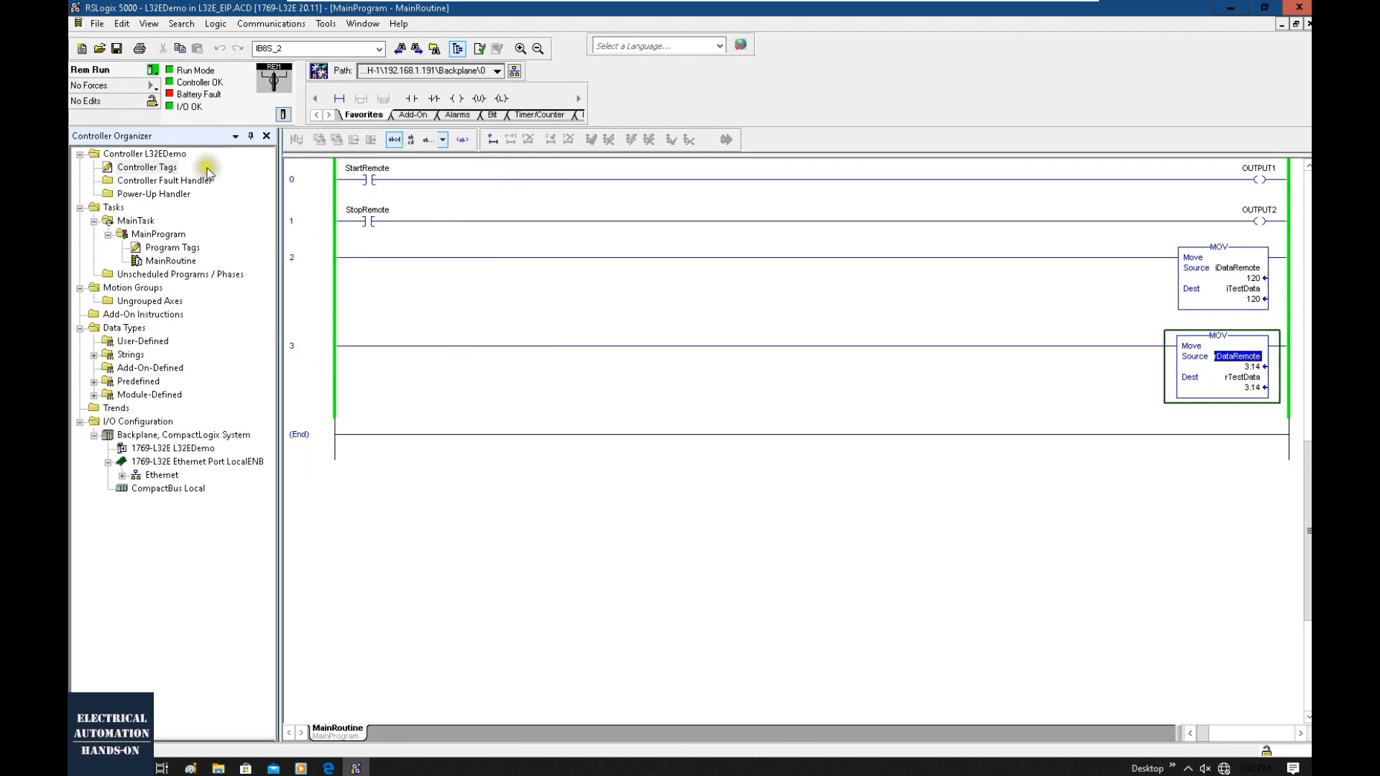
- Open the Controller Tags and examine the StartRemote, StopRemote, rDataRemote and iDataRemote entries
double_click(147, 167)
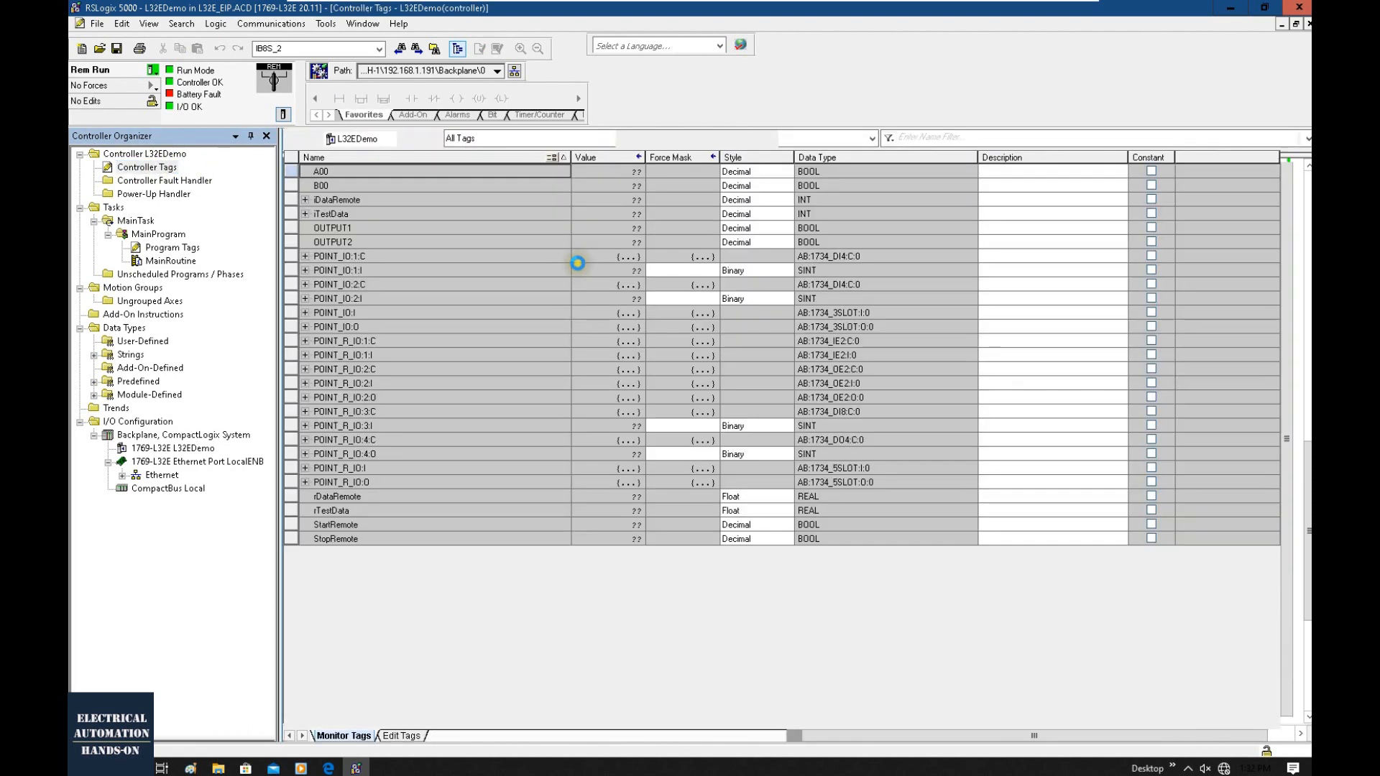
left_click(296, 529)
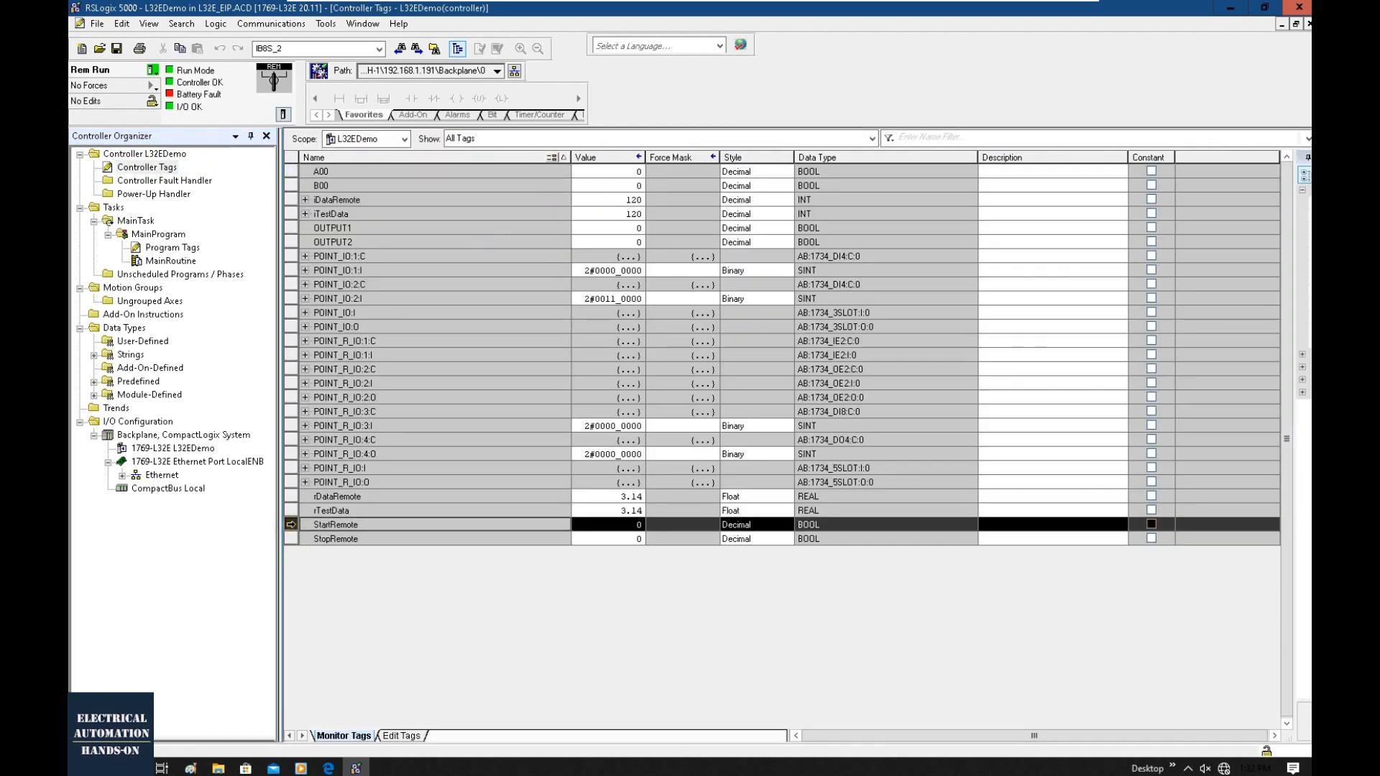
left_click(293, 538)
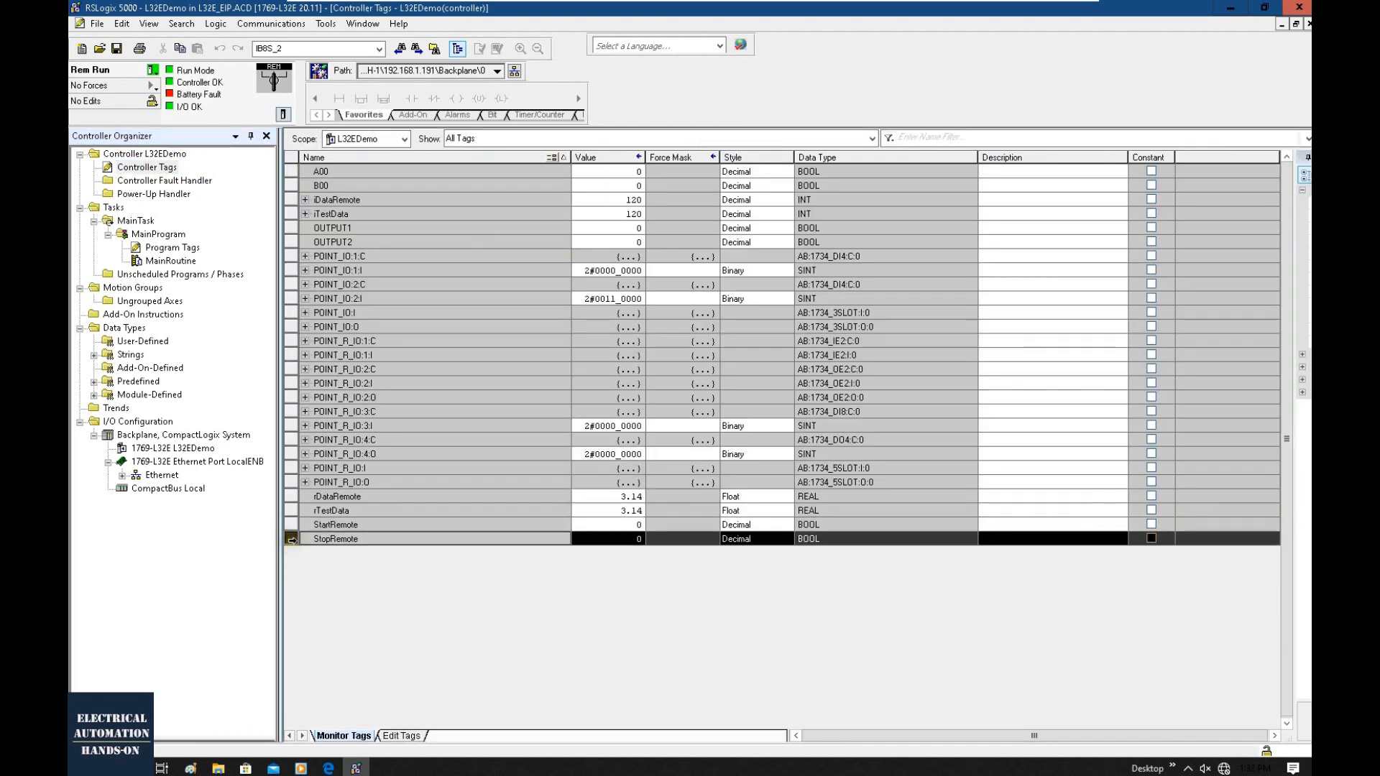
left_click(292, 496)
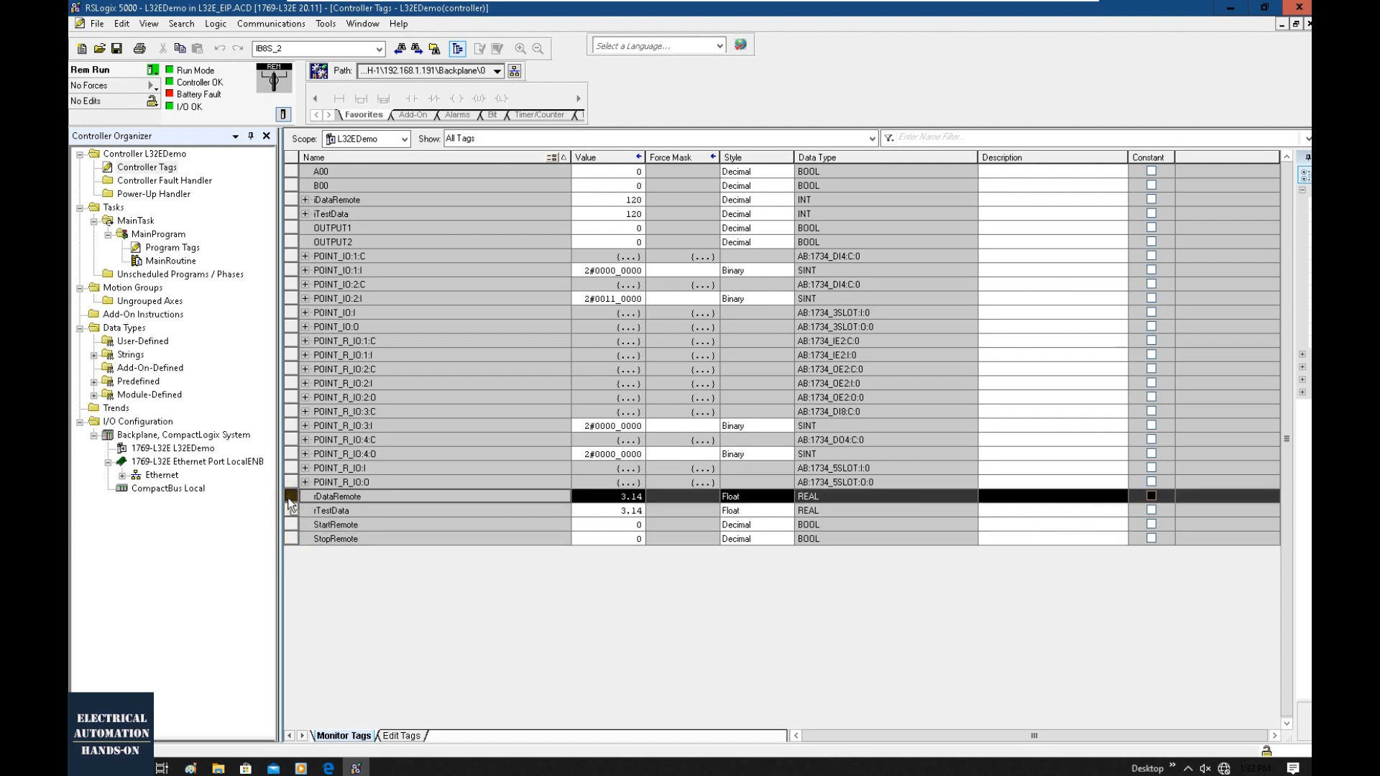
left_click(293, 200)
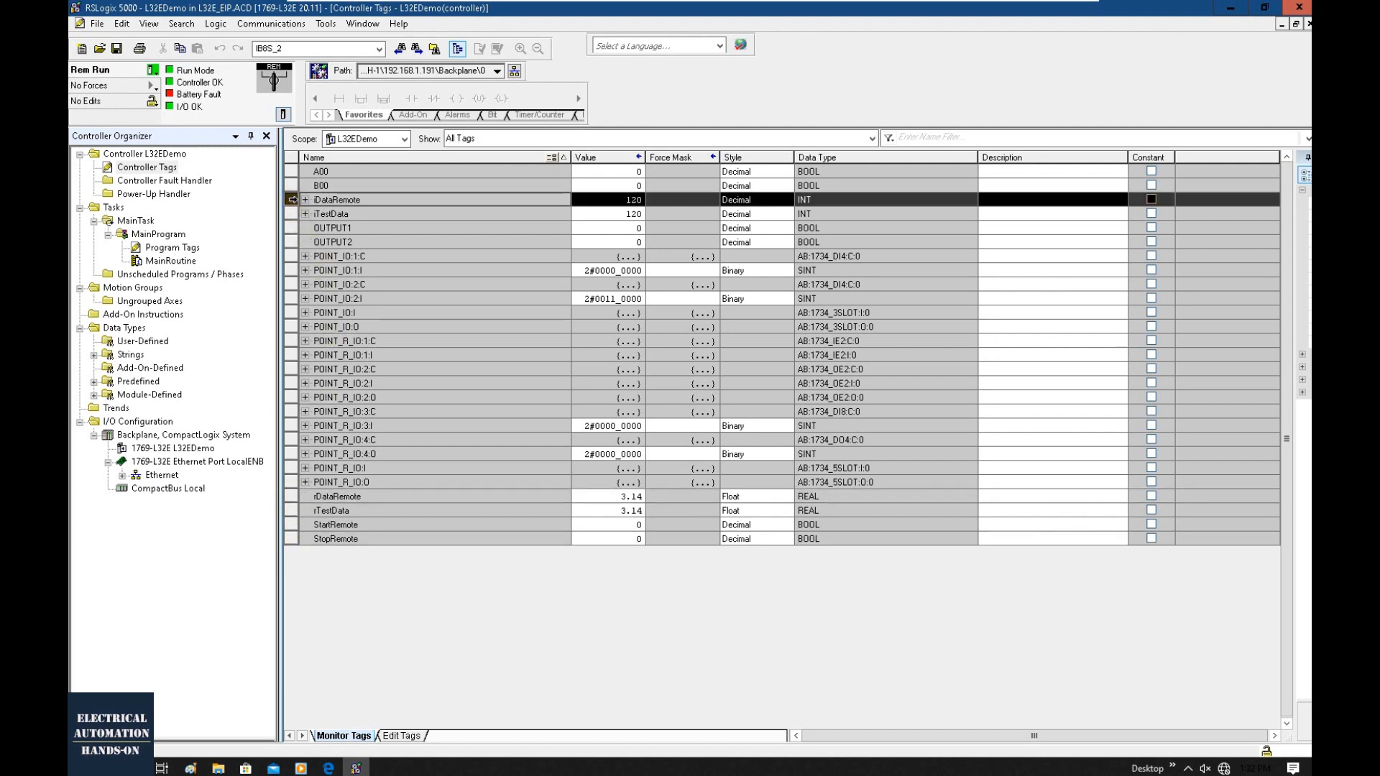
left_click(157, 167)
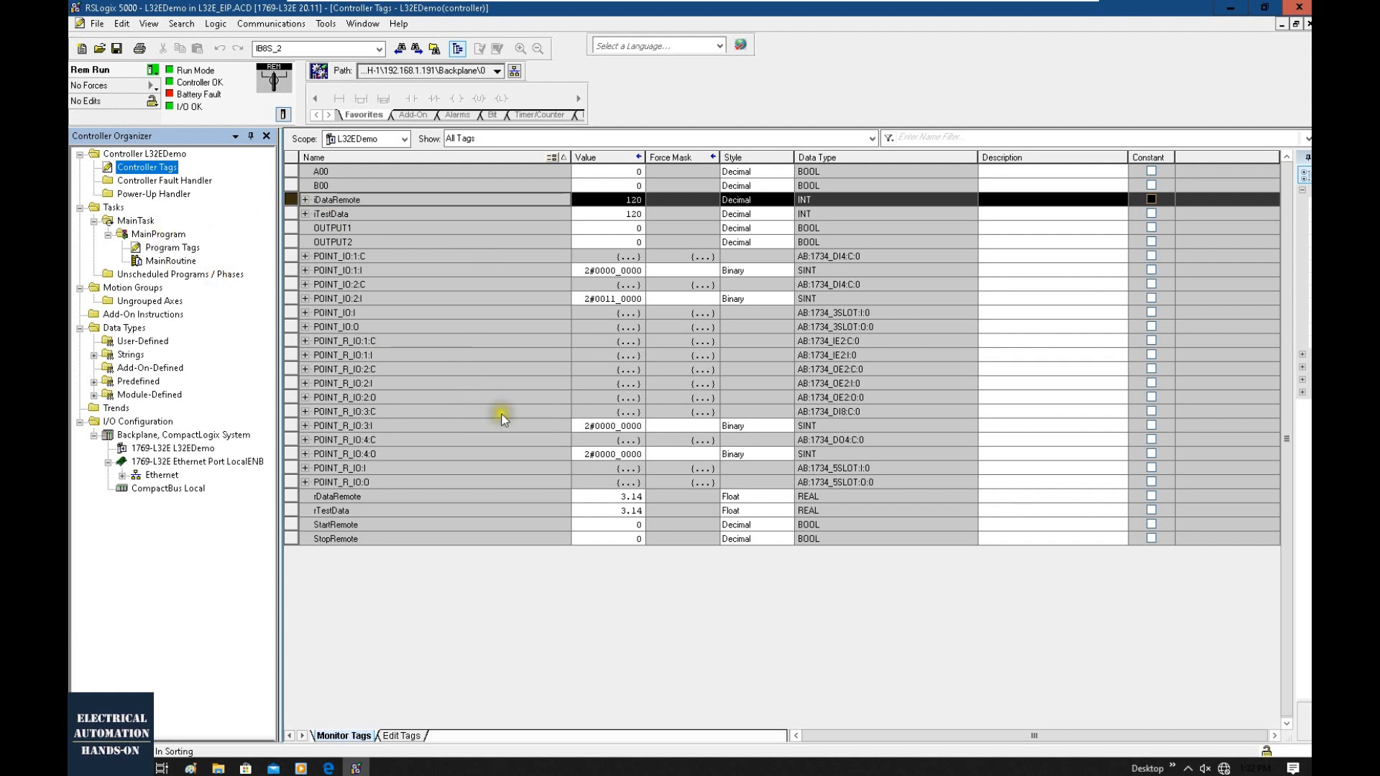
- View MainProgram's Program Tags and return to the Controller Tags to compare local tags with the controller-scoped remote tags
left_click(159, 248)
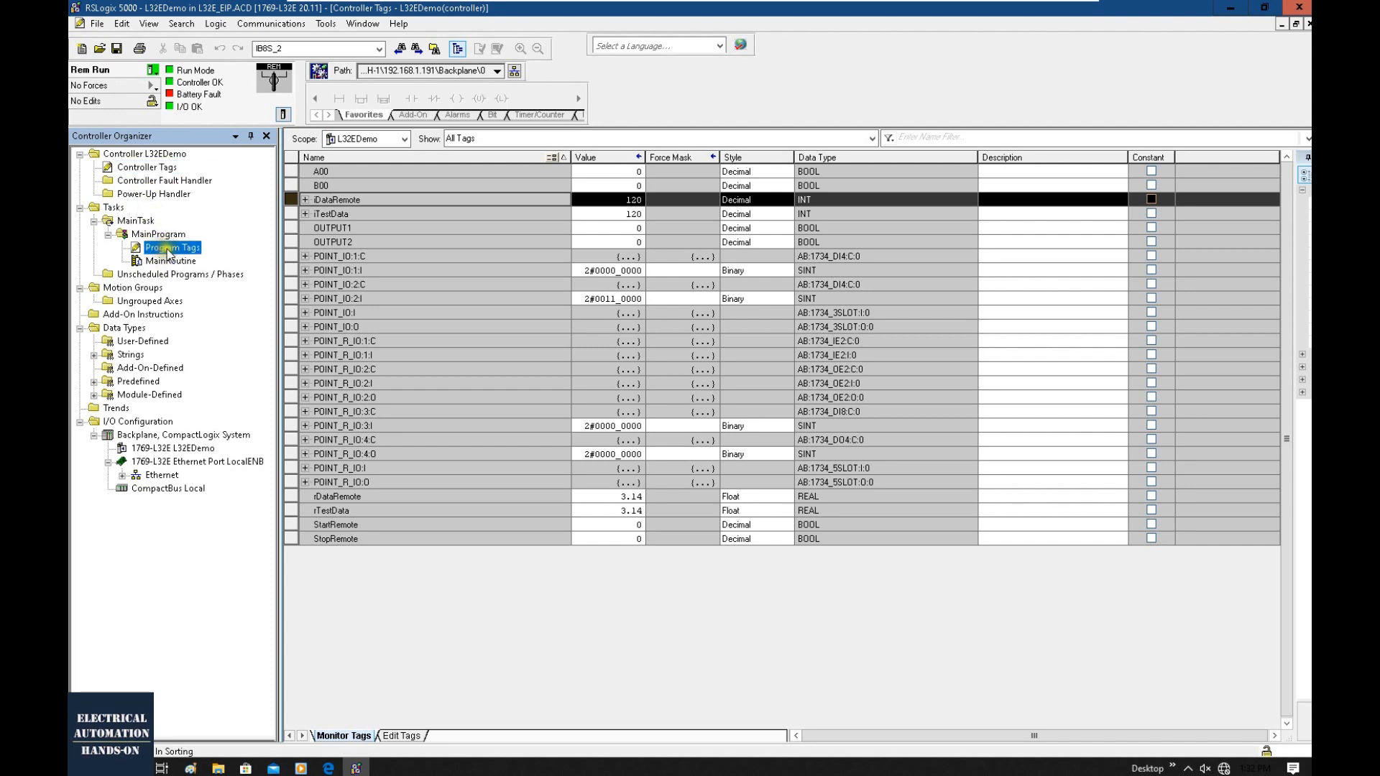
double_click(167, 250)
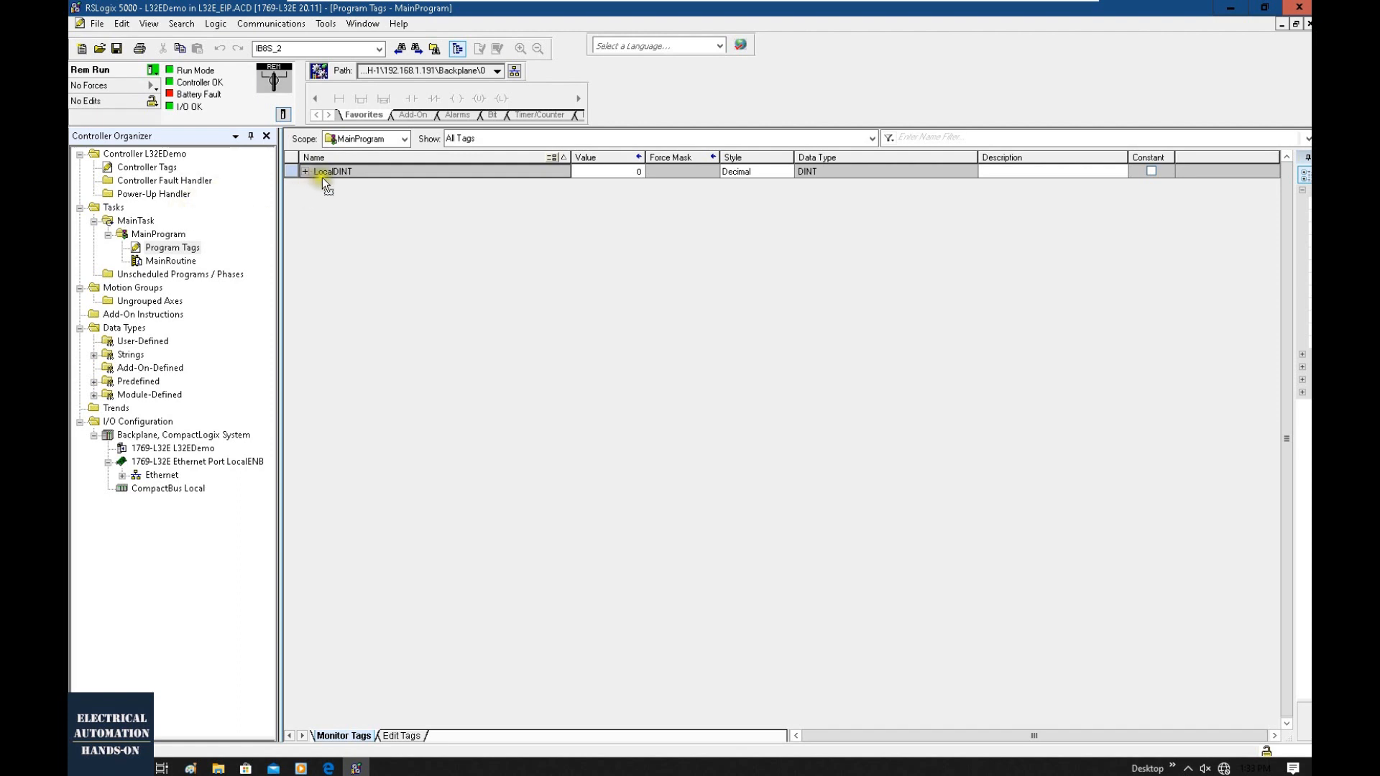
double_click(147, 167)
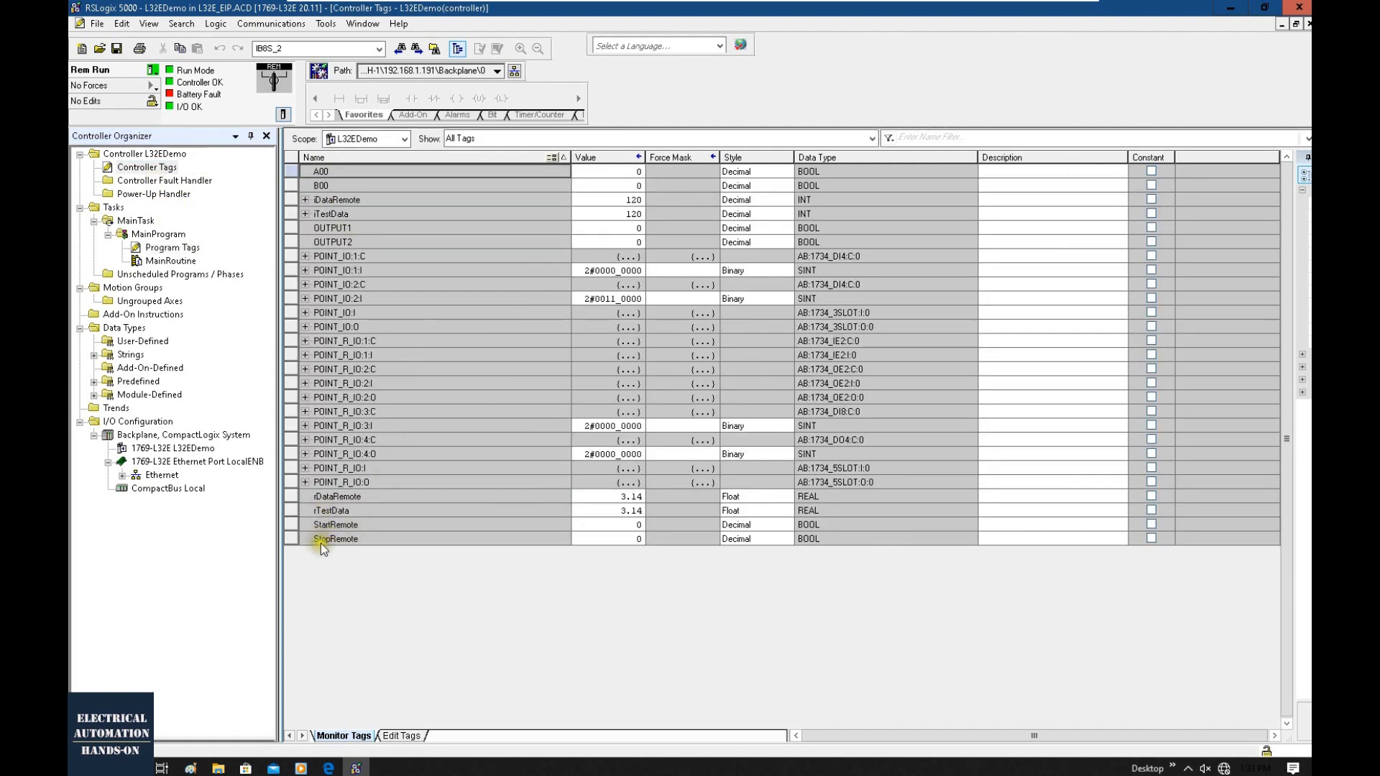
left_click(335, 498)
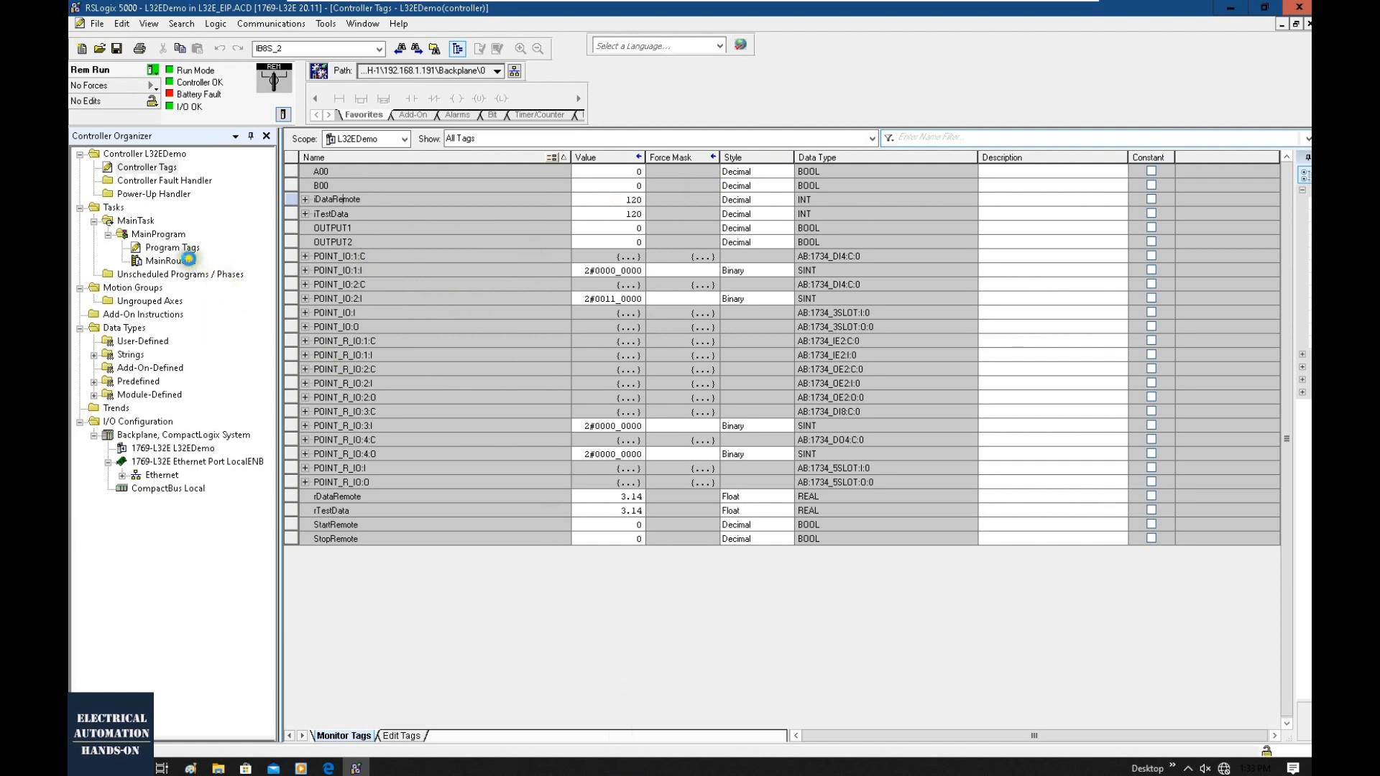
- Return to MainRoutine and review its remote tags against the controller and program tag scopes
double_click(170, 261)
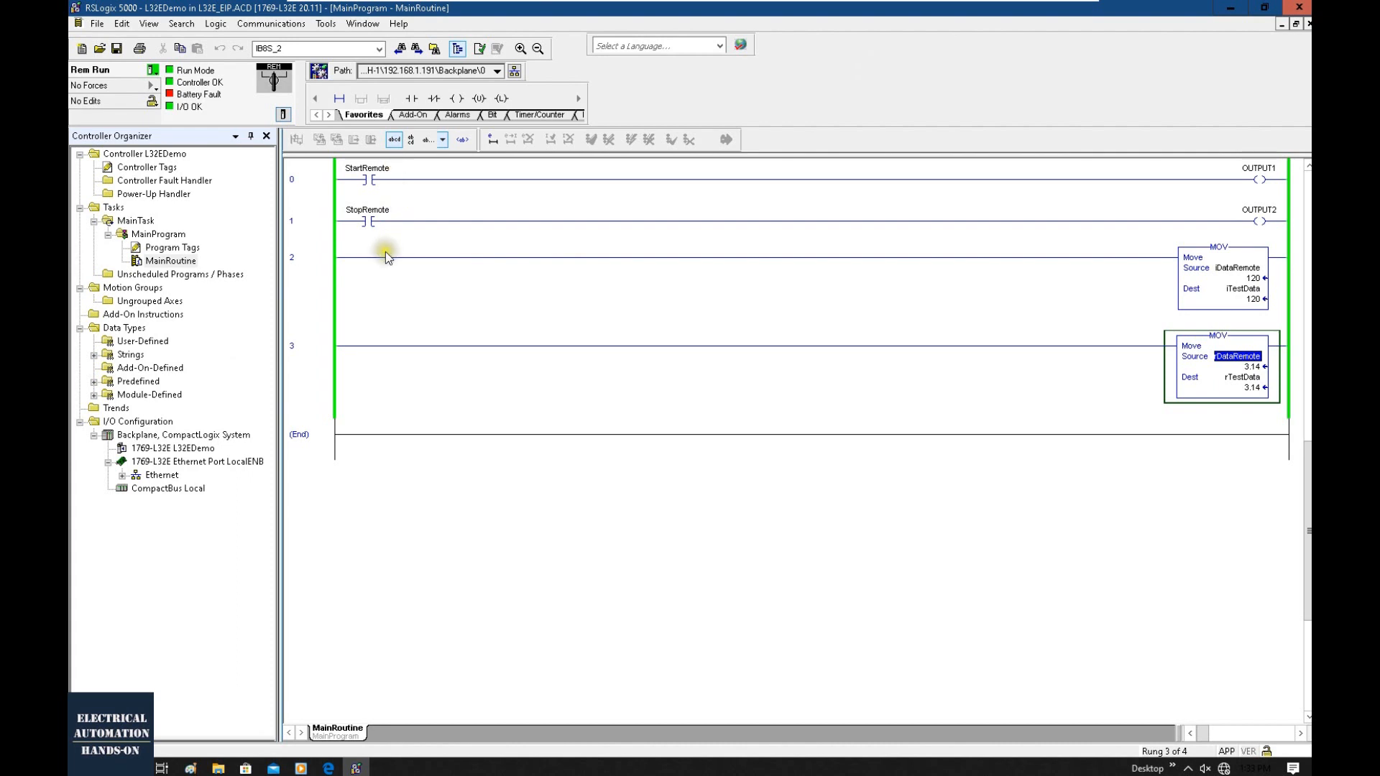
left_click(167, 172)
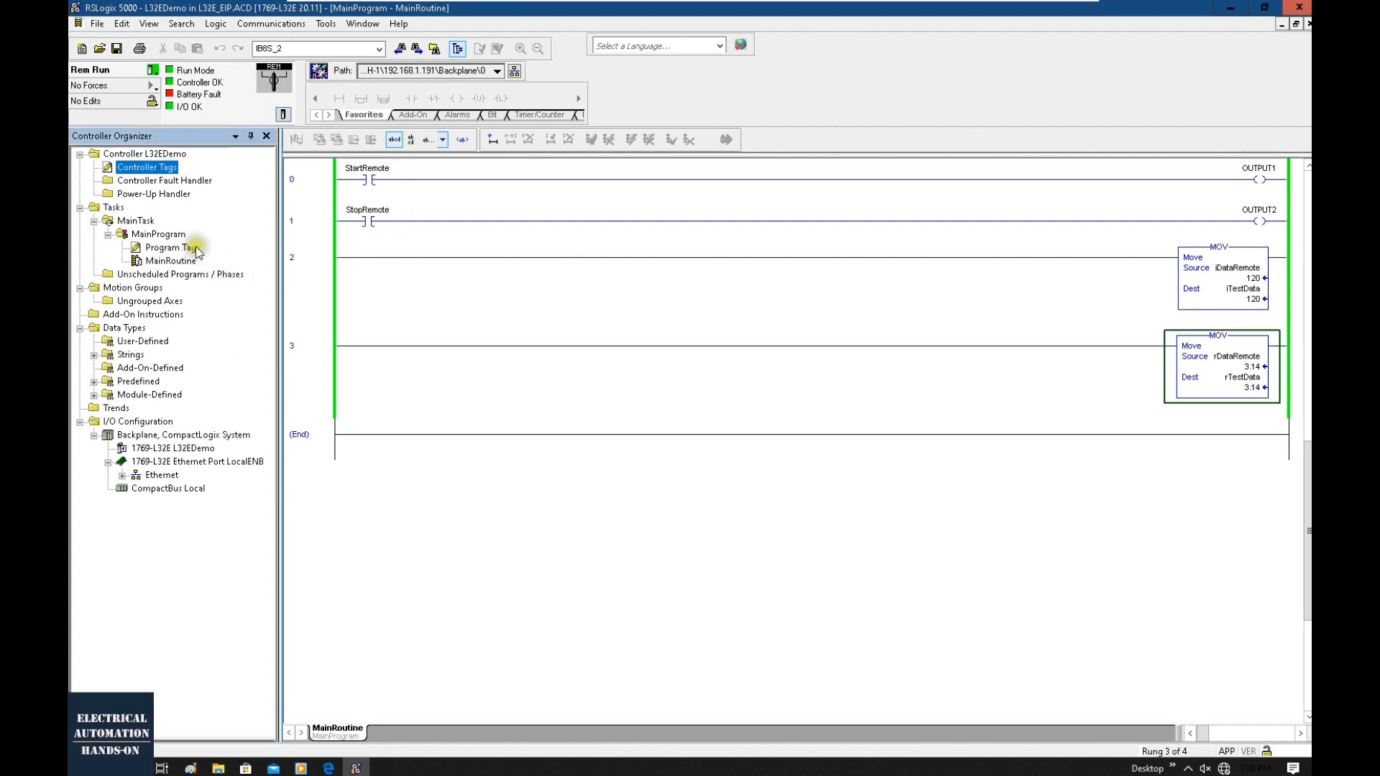
left_click(163, 248)
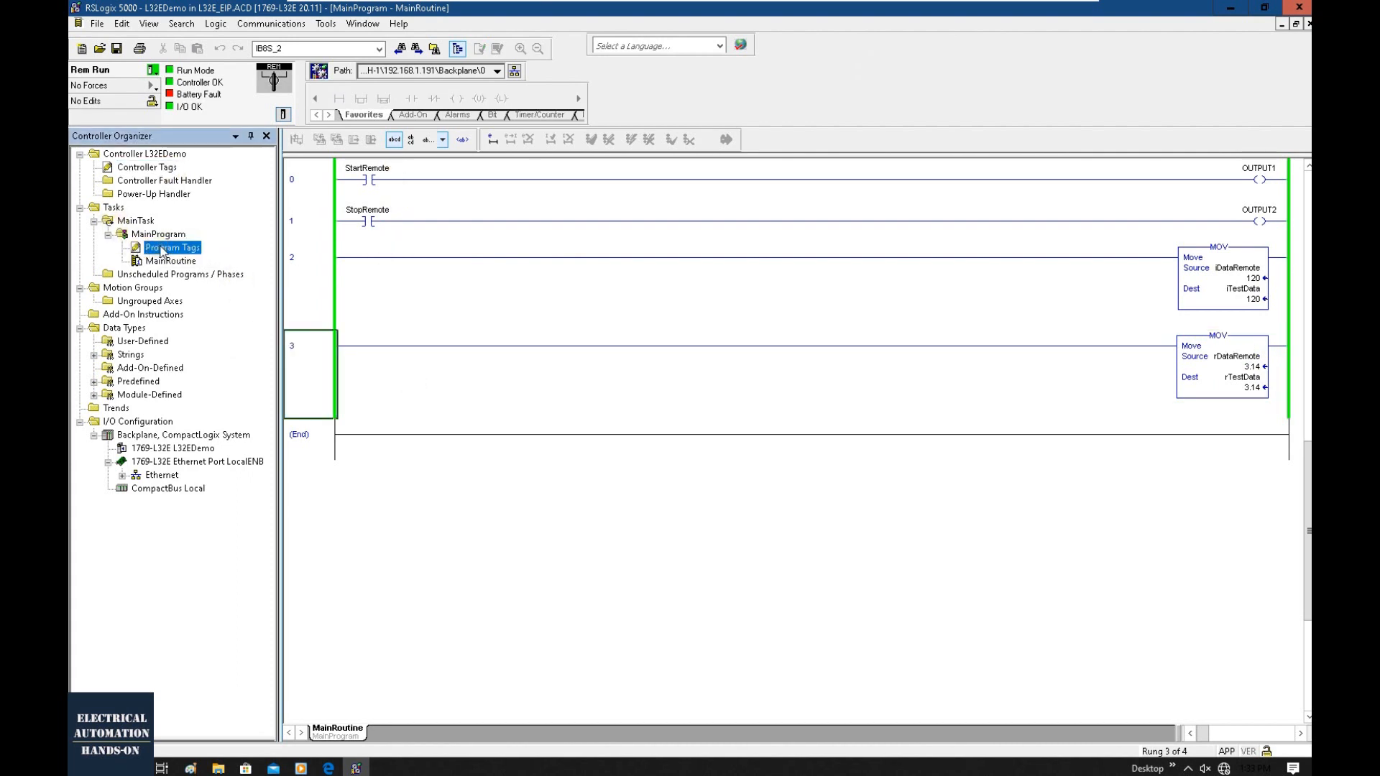
left_click(991, 513)
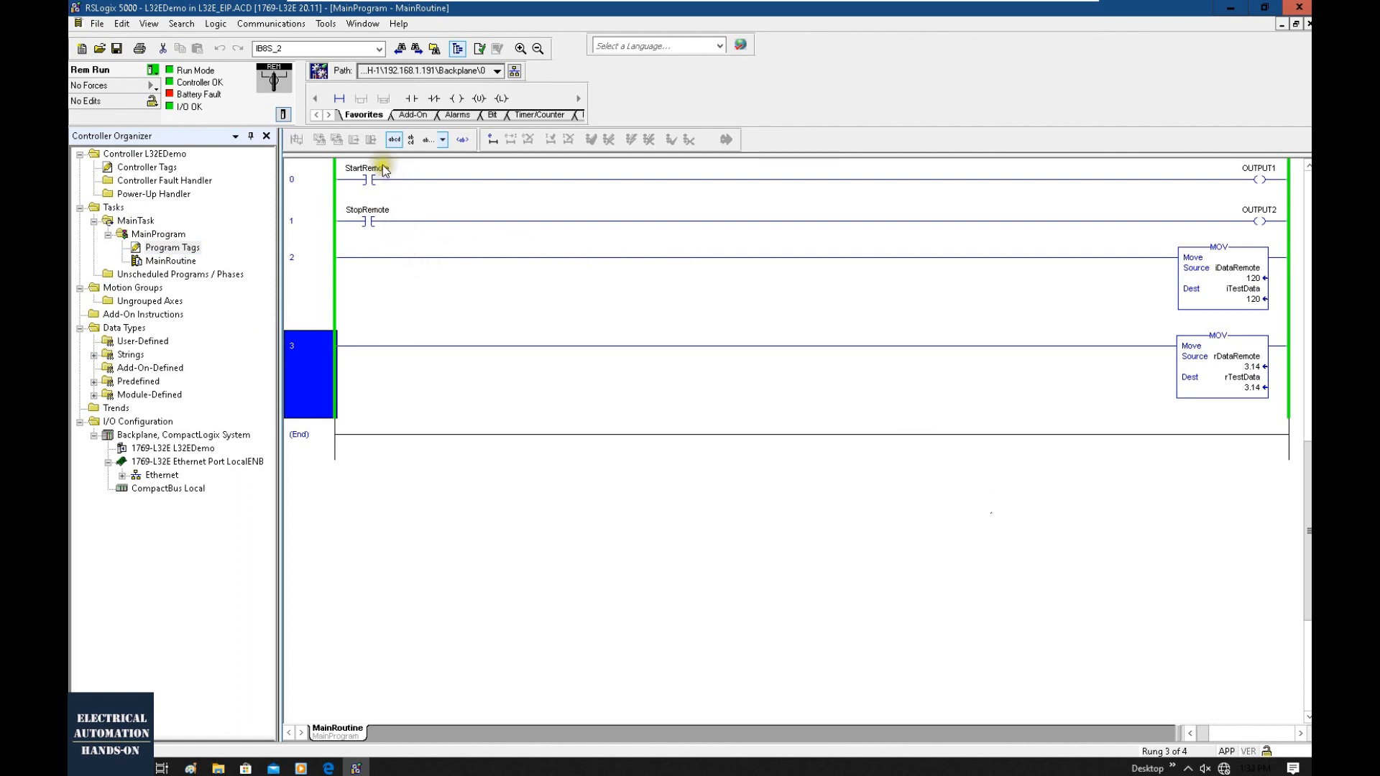
- Switch to TIA Portal and set MyTags[0] in RockwellTags to tagName 'StartRemote' and tagType 16#00C1
mouse_move(381, 167)
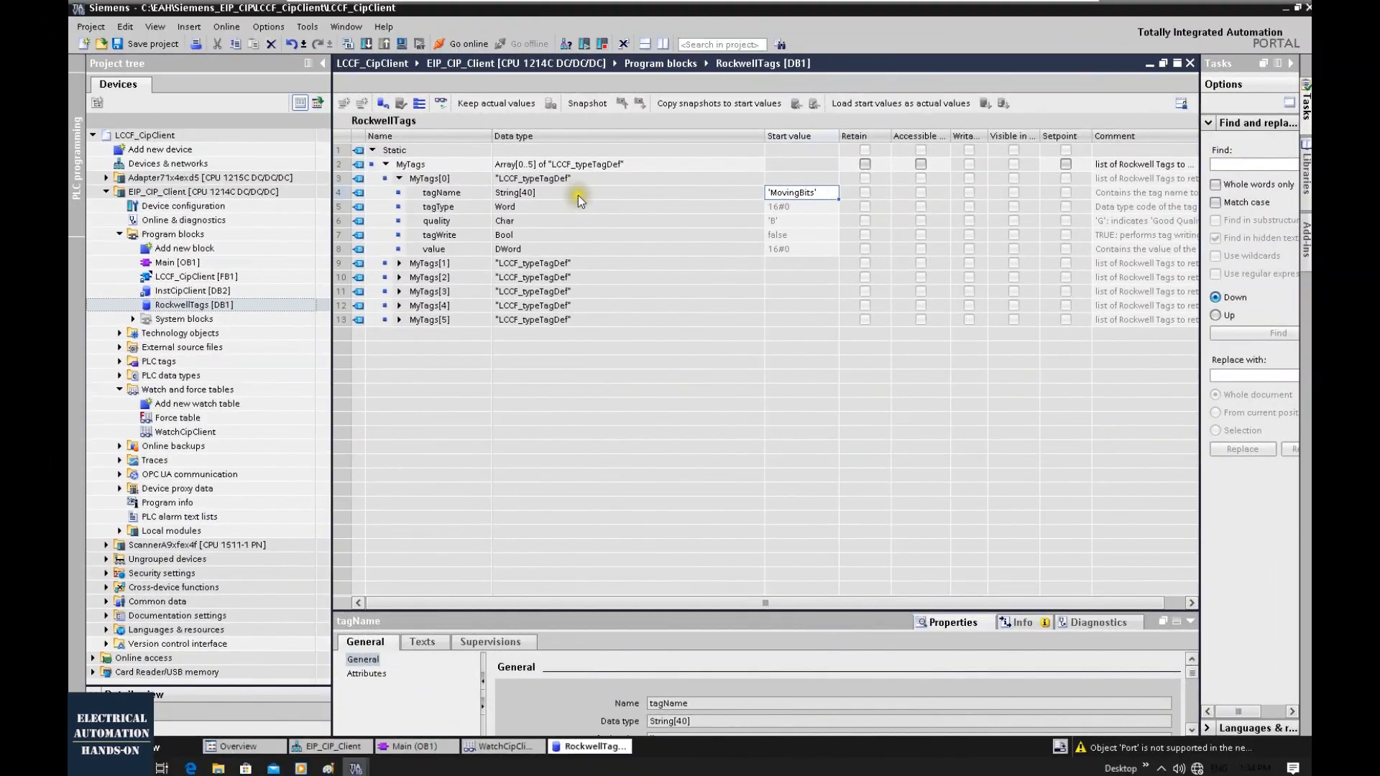
left_click(776, 196)
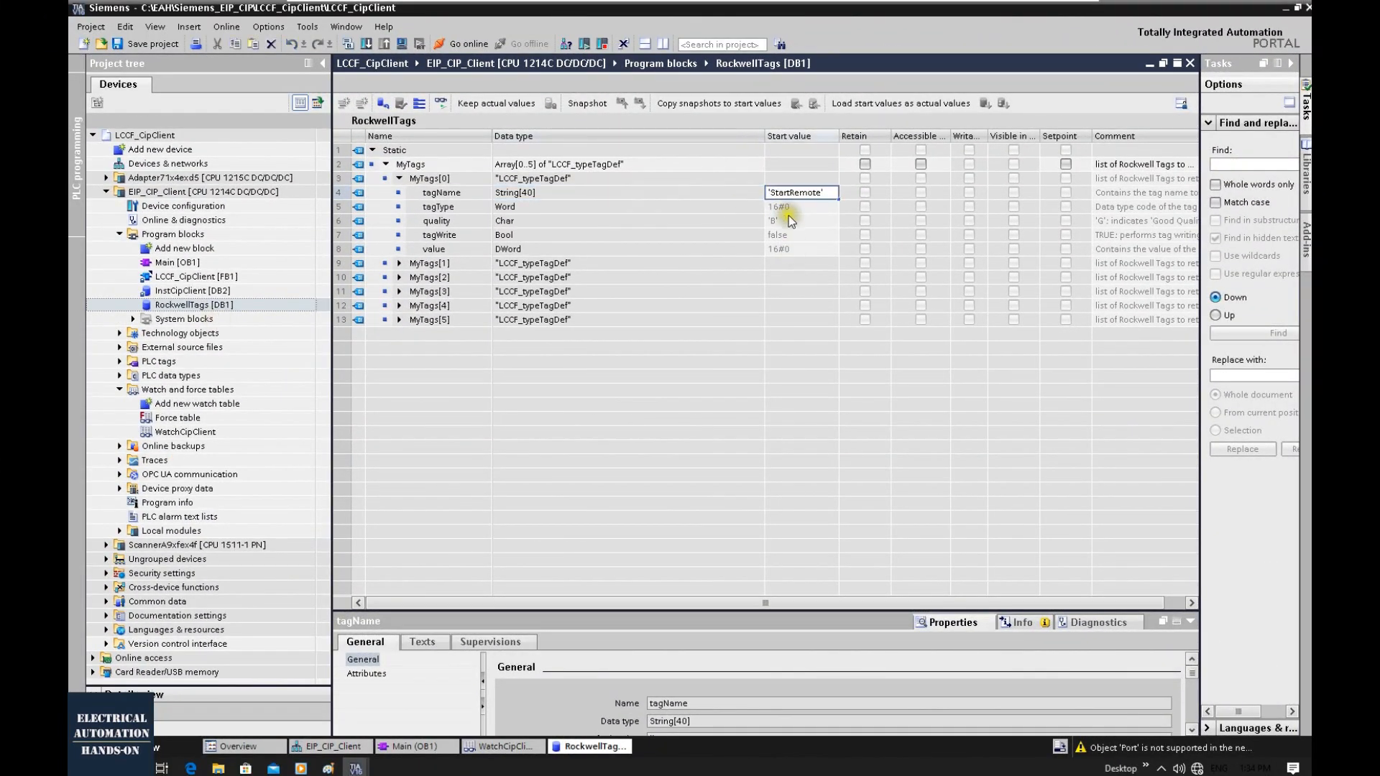
left_click(789, 249)
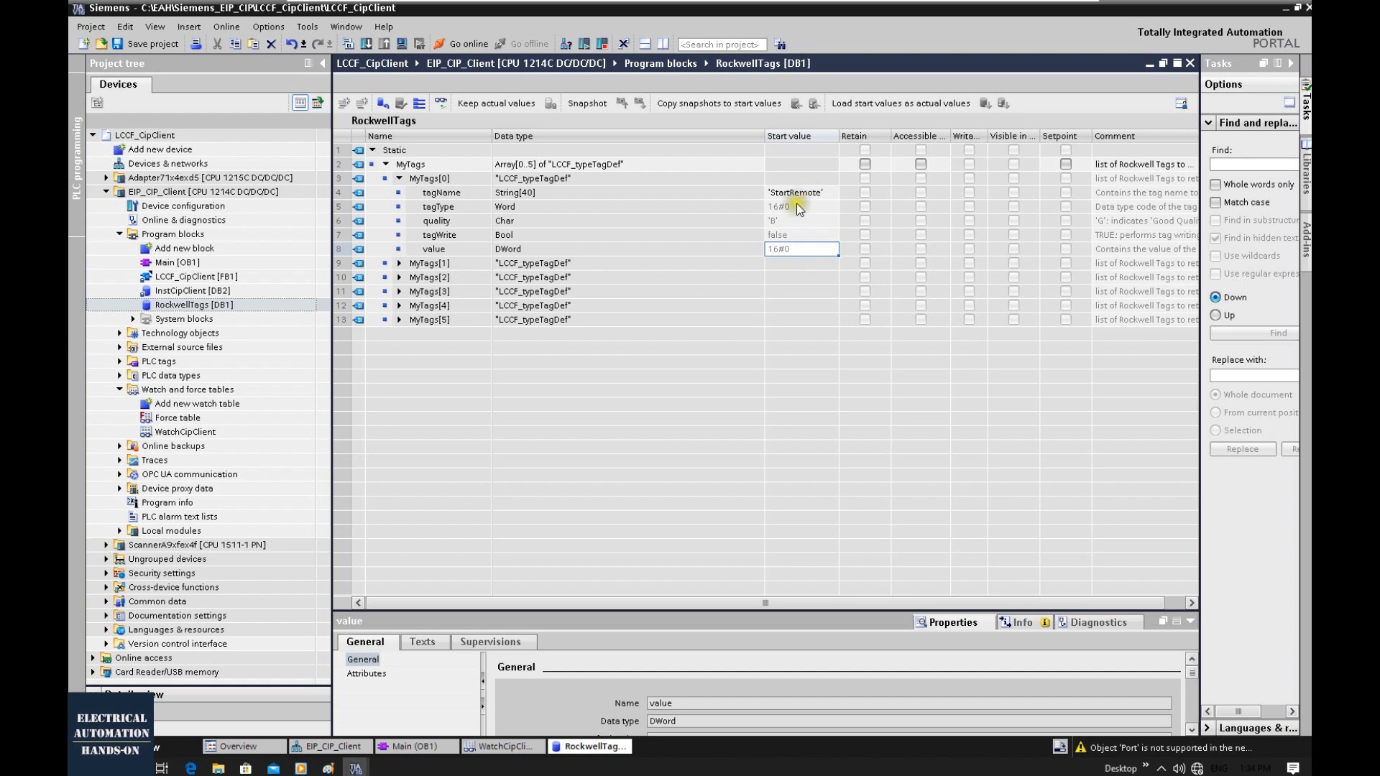
double_click(796, 206)
left_click(795, 207)
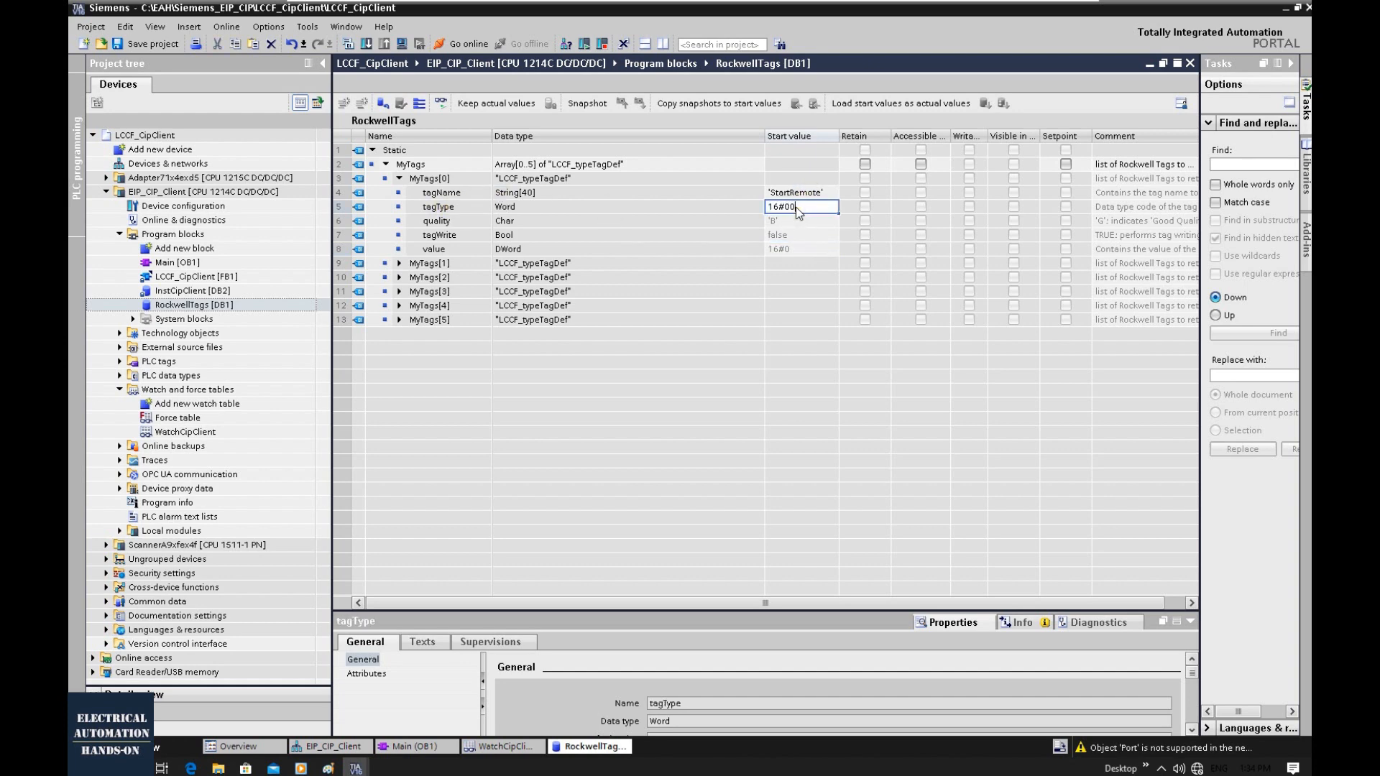
type("0c1")
left_click(865, 306)
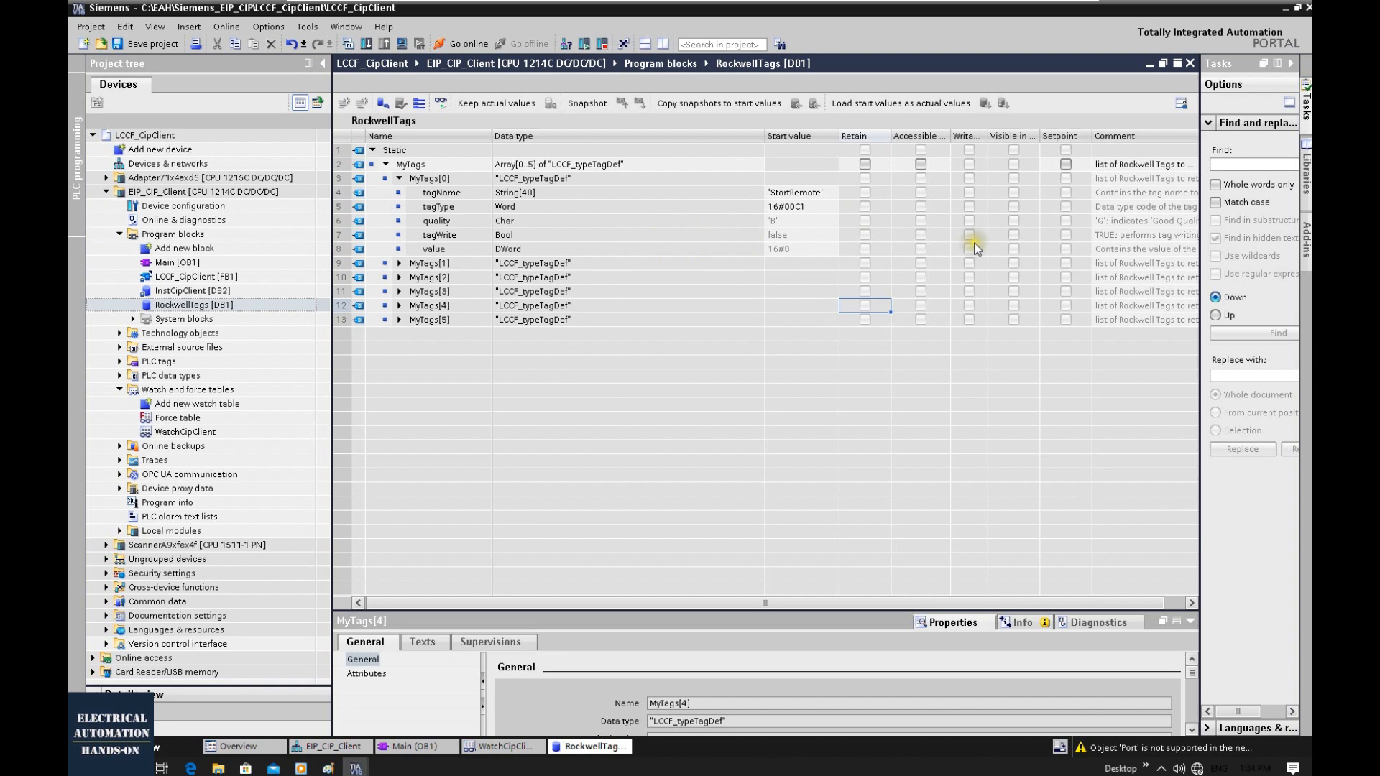
- Set the tagWrite start value of MyTags[0] to TRUE
left_click(438, 239)
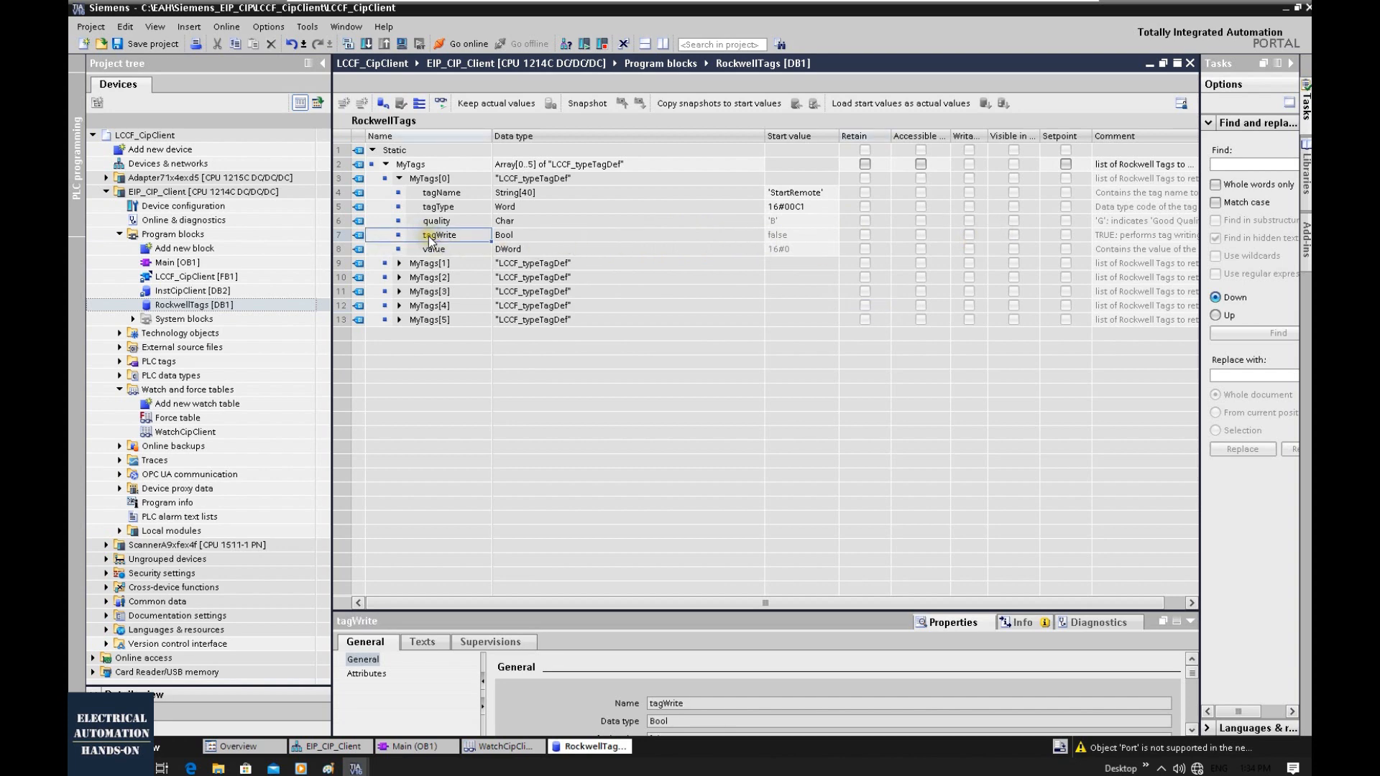
double_click(777, 235)
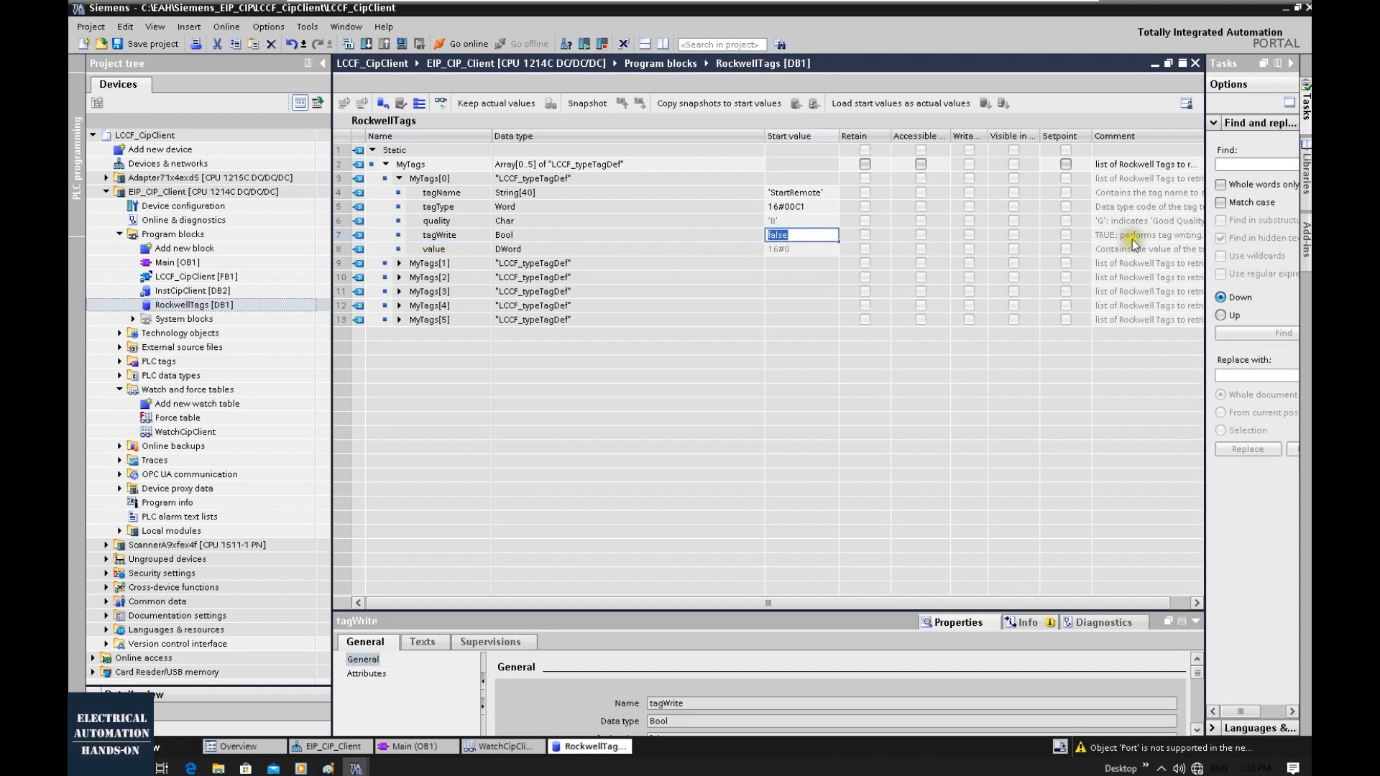
type("TRUE")
key("Return")
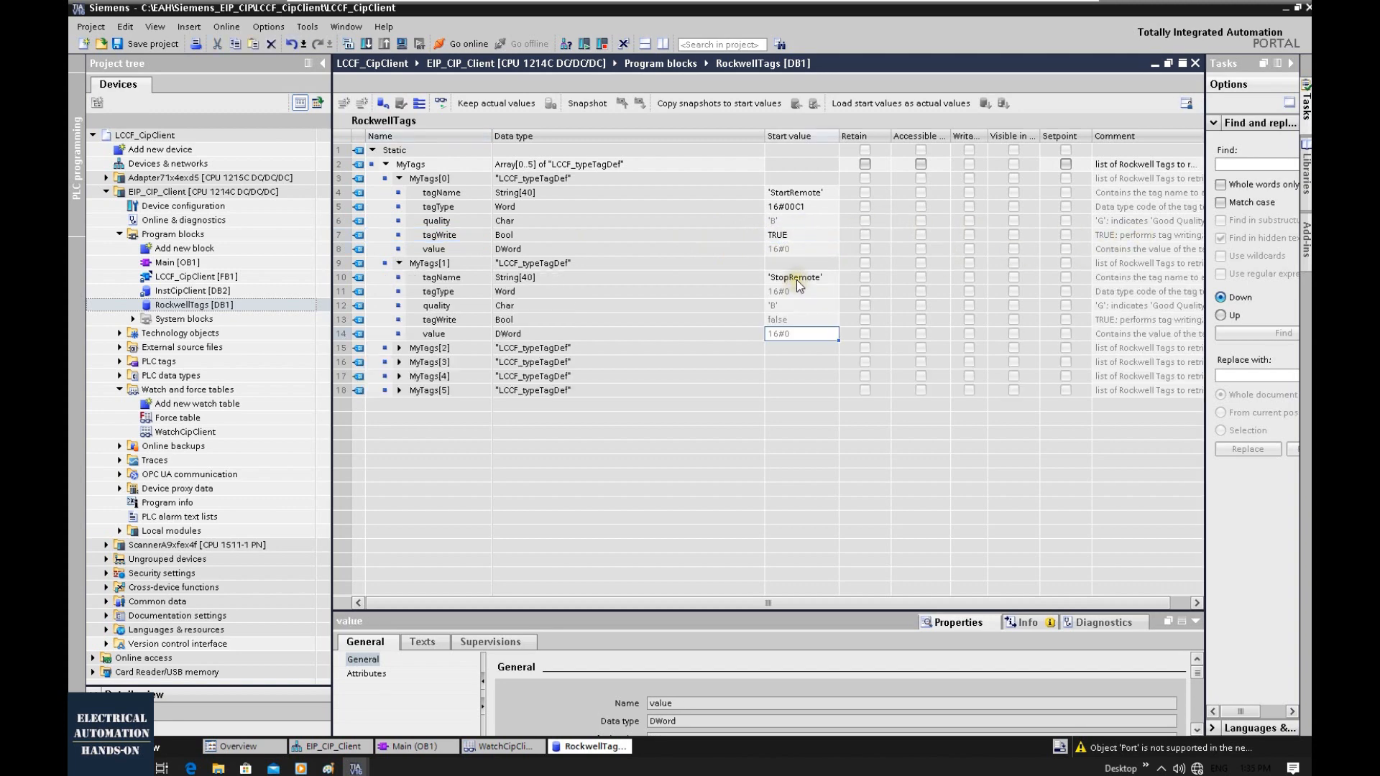
- Define MyTags[1] with tagName 'StopRemote', tagType 16#00C1 and tagWrite TRUE
left_click(797, 280)
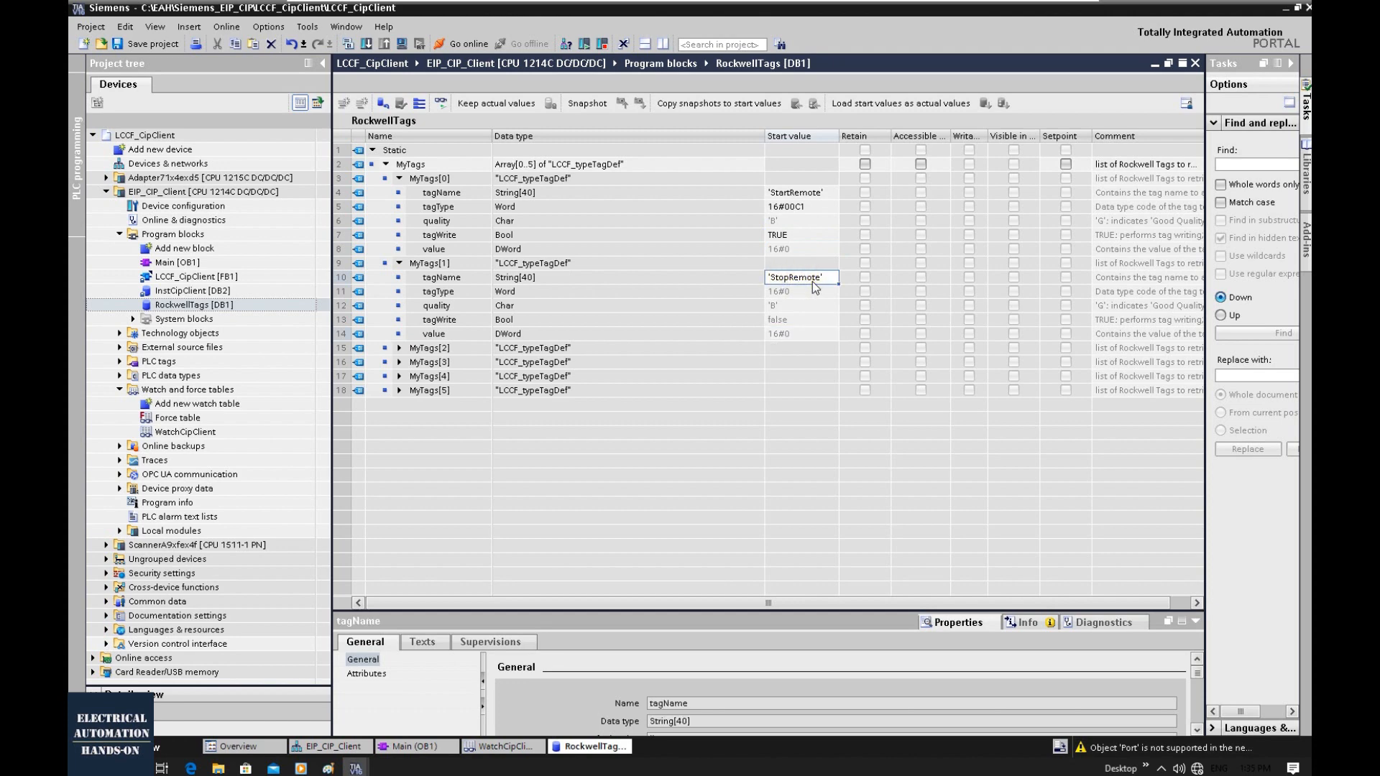
left_click(811, 293)
type("16#00C1")
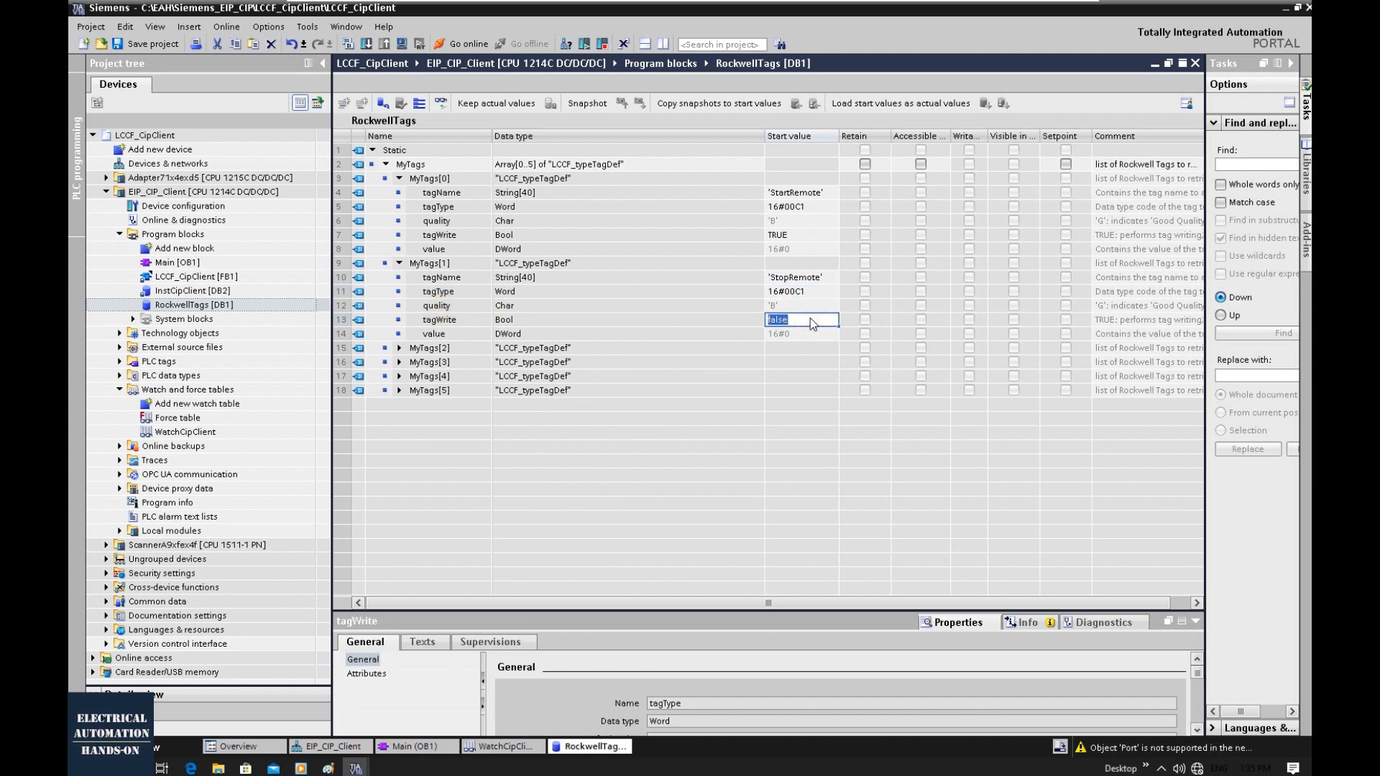
key("Return")
left_click(753, 482)
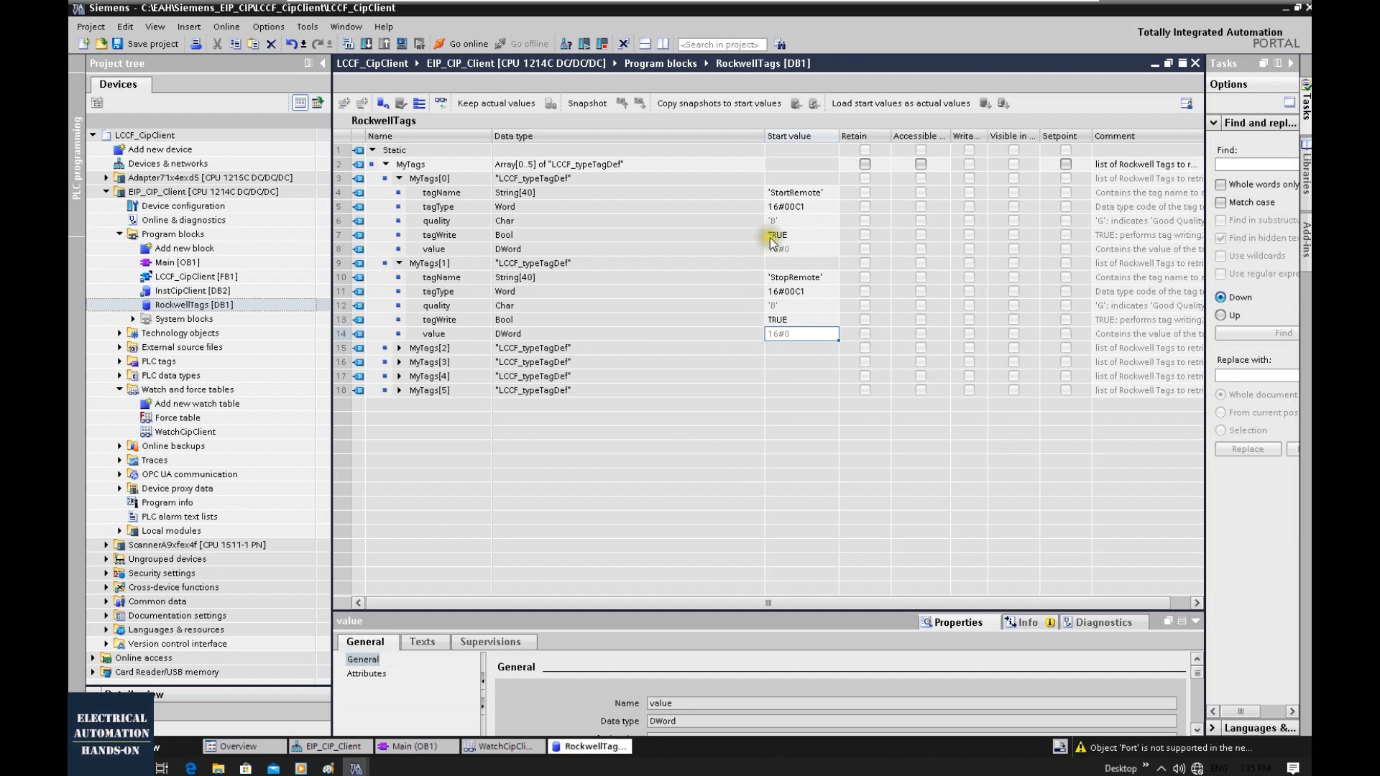
left_click(791, 248)
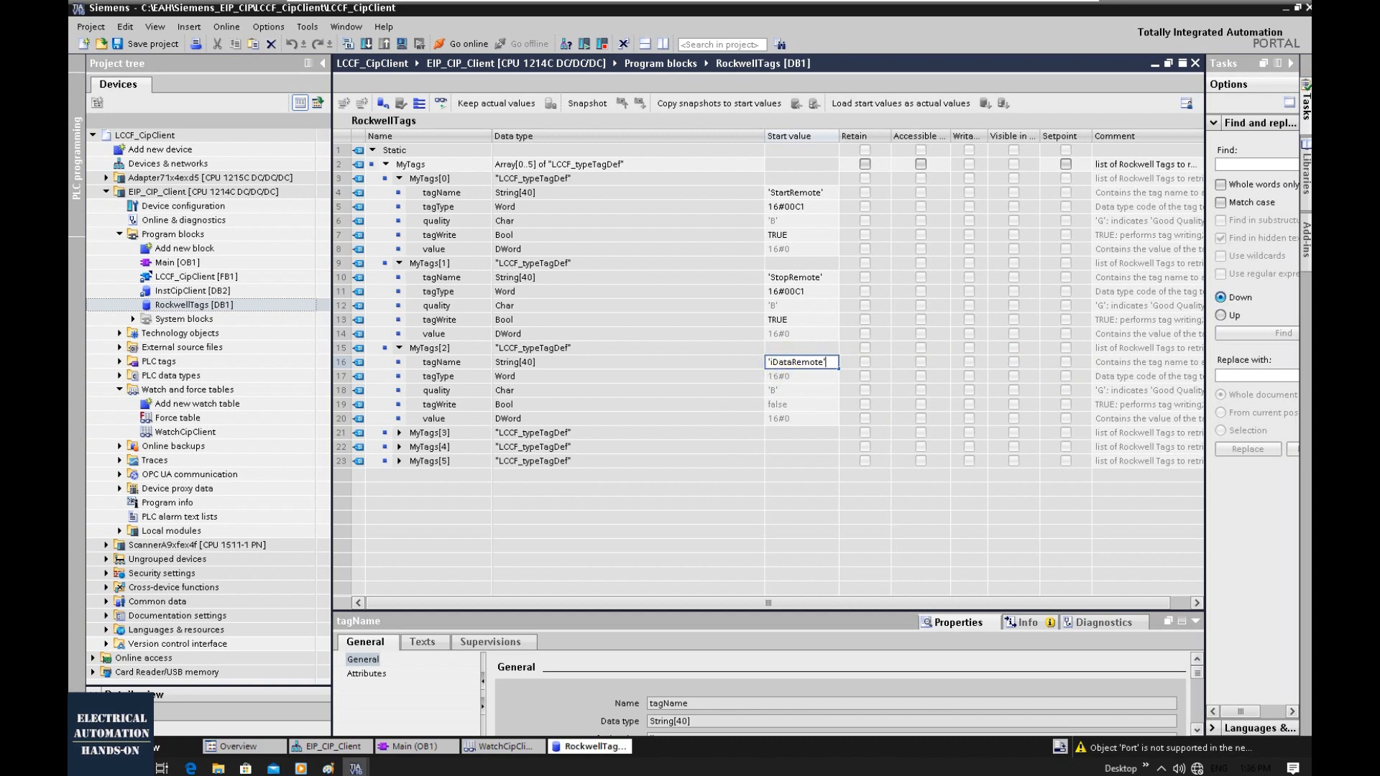
- Define MyTags[2] with tagName 'iDataRemote' and the INT type code 16#00C3 as its tagType
left_click(820, 390)
left_click(782, 375)
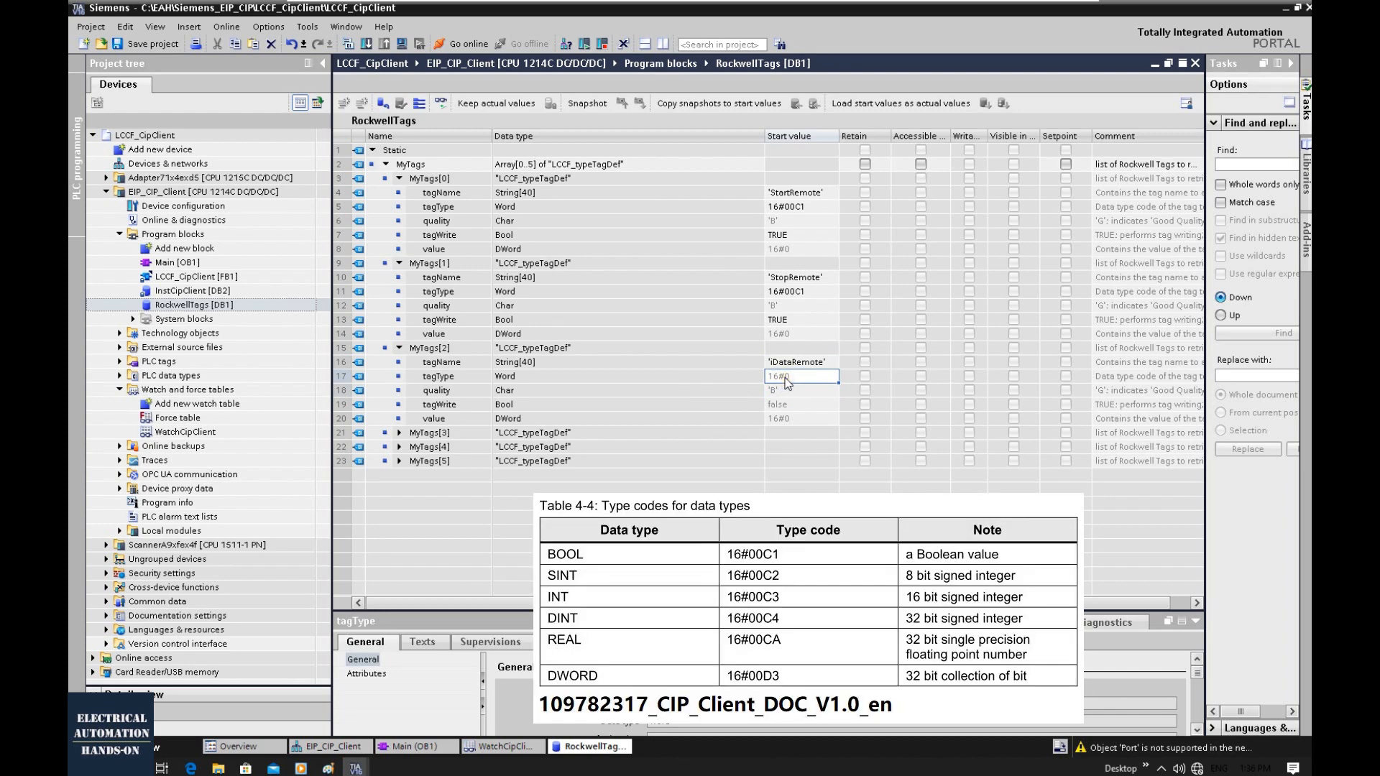
double_click(787, 376)
type("00C3")
key("Return")
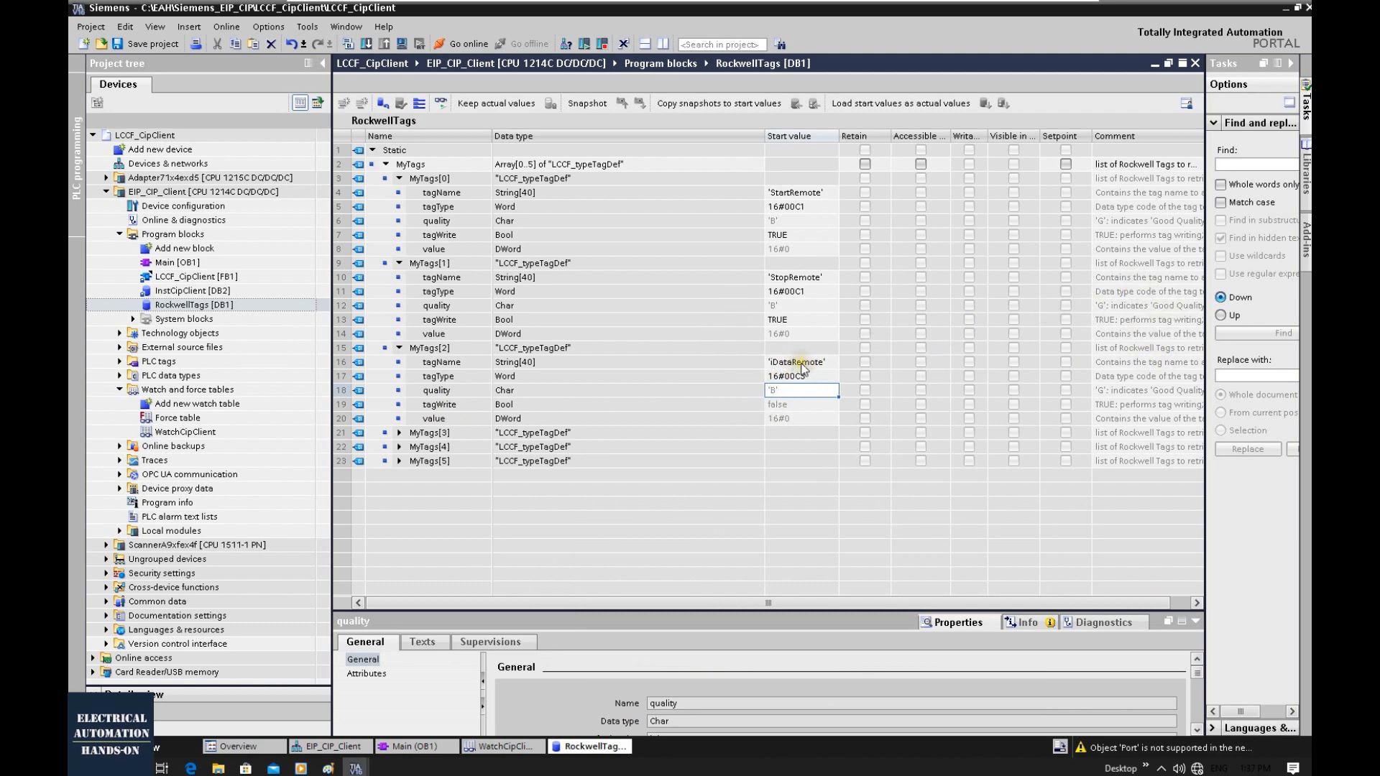
- Define MyTags[3] with tagName 'rDataRemote' and the REAL type code 16#00CA as its tagType
left_click(399, 433)
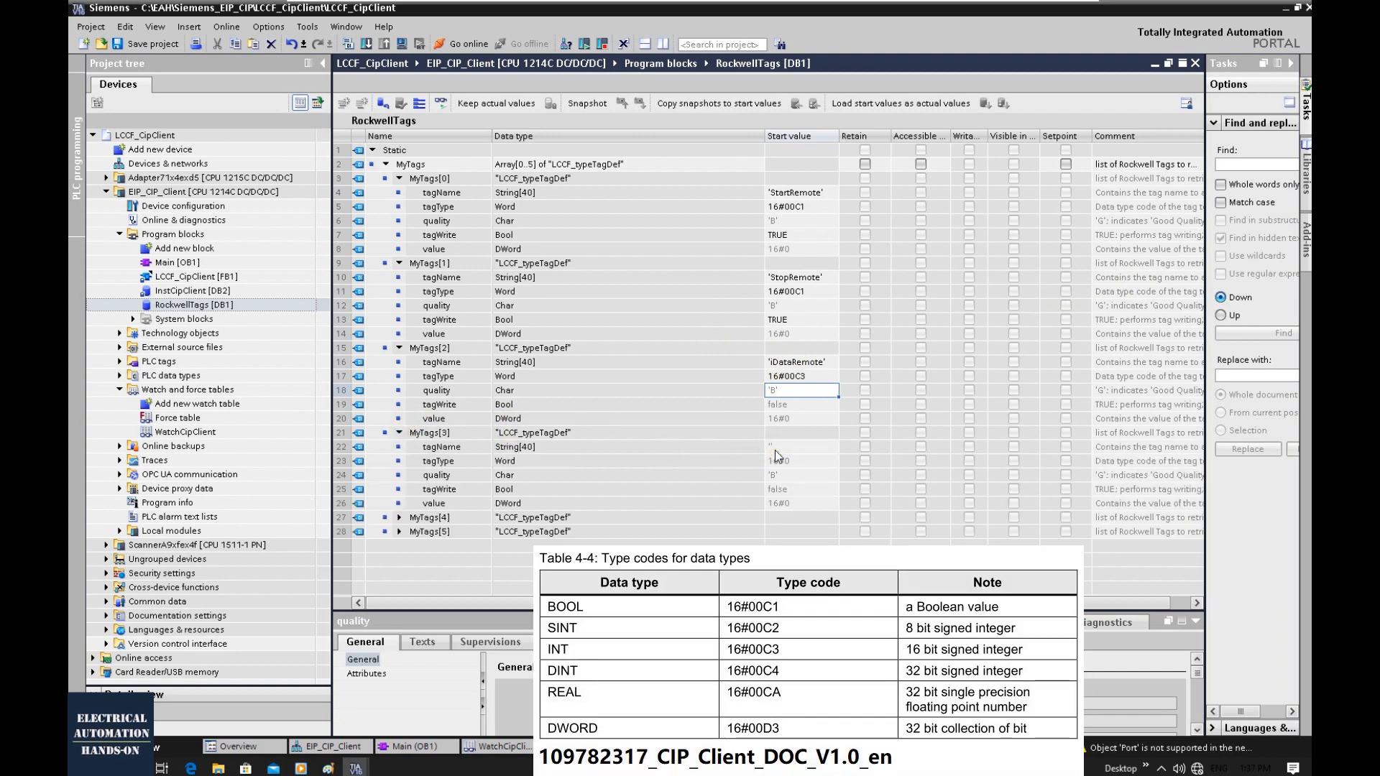
left_click(795, 462)
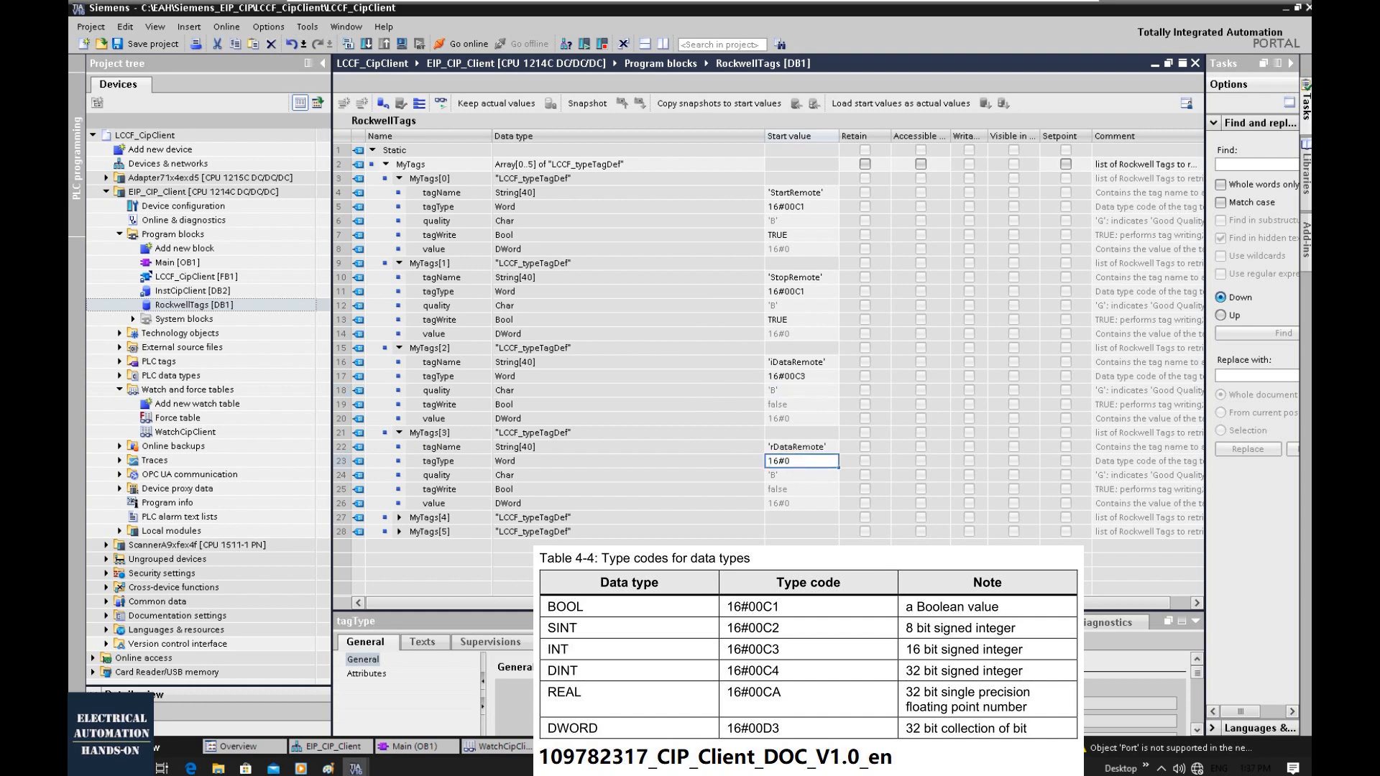
left_click(793, 462)
key("Return")
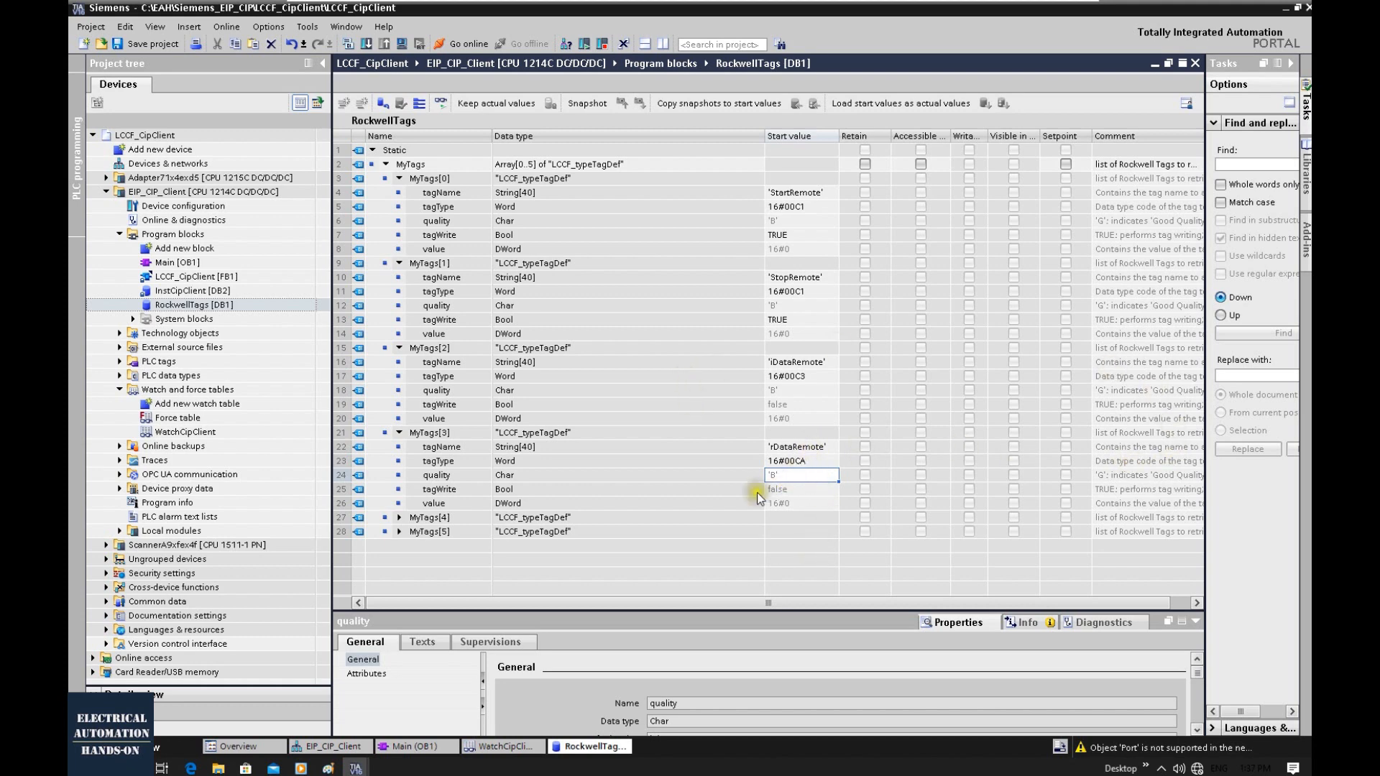
left_click(444, 490)
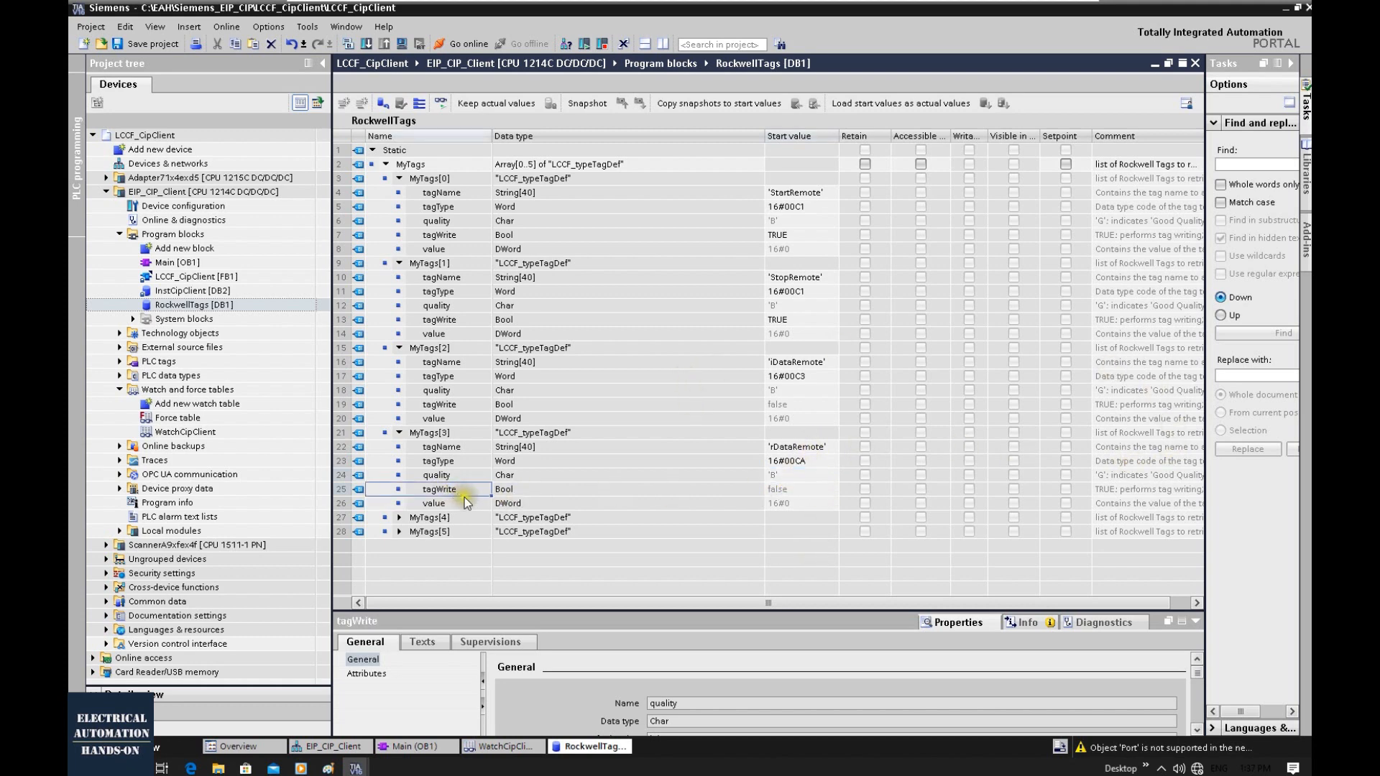
- Enter 'LocalDINT' as the tagName start value of MyTags[4]
left_click(790, 491)
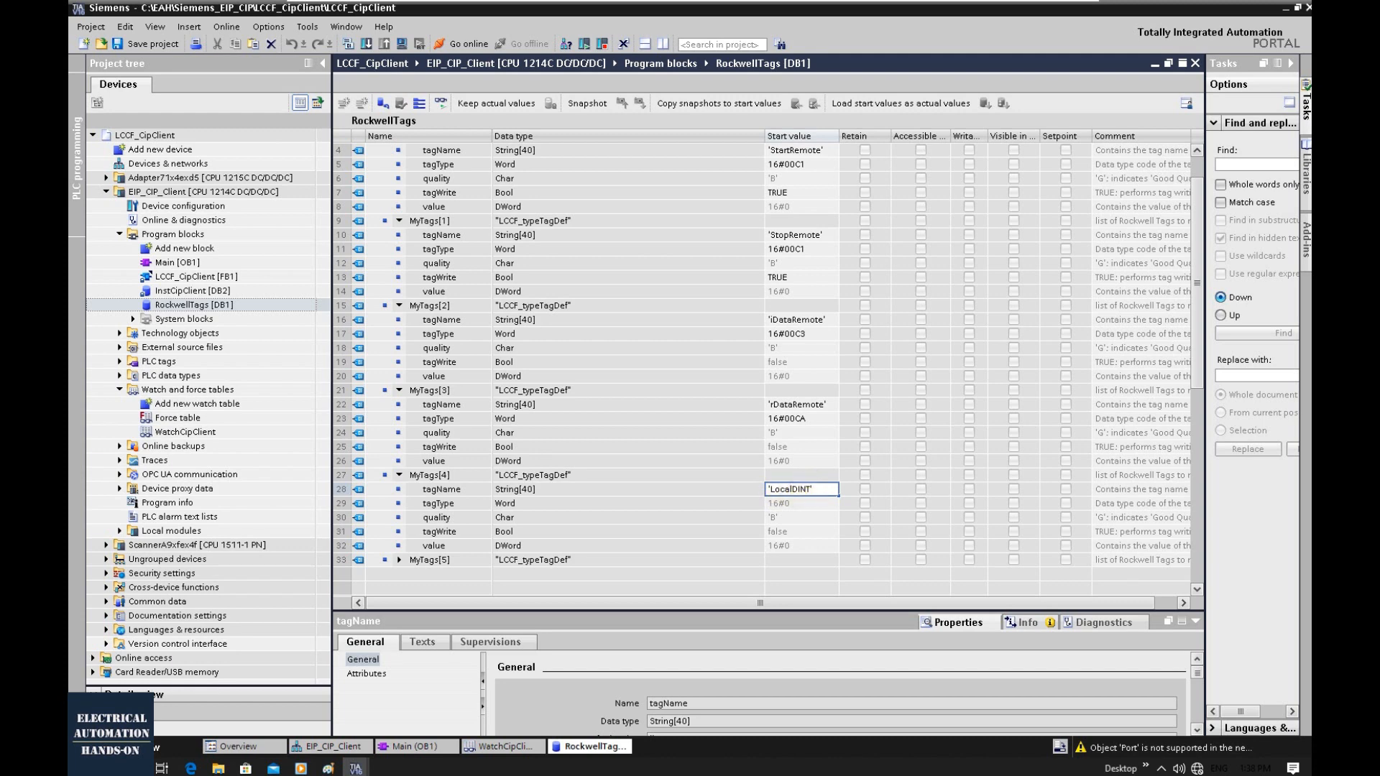
left_click(805, 503)
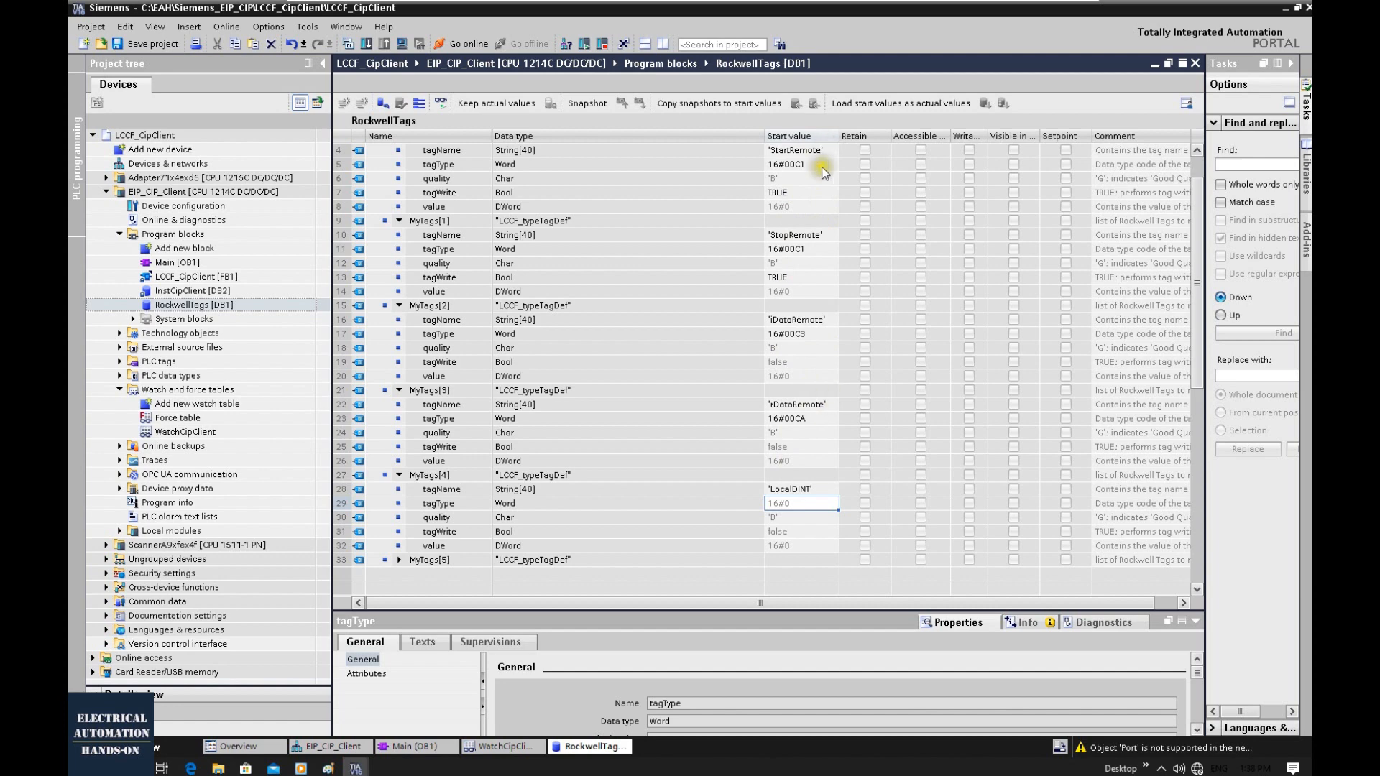
left_click(818, 491)
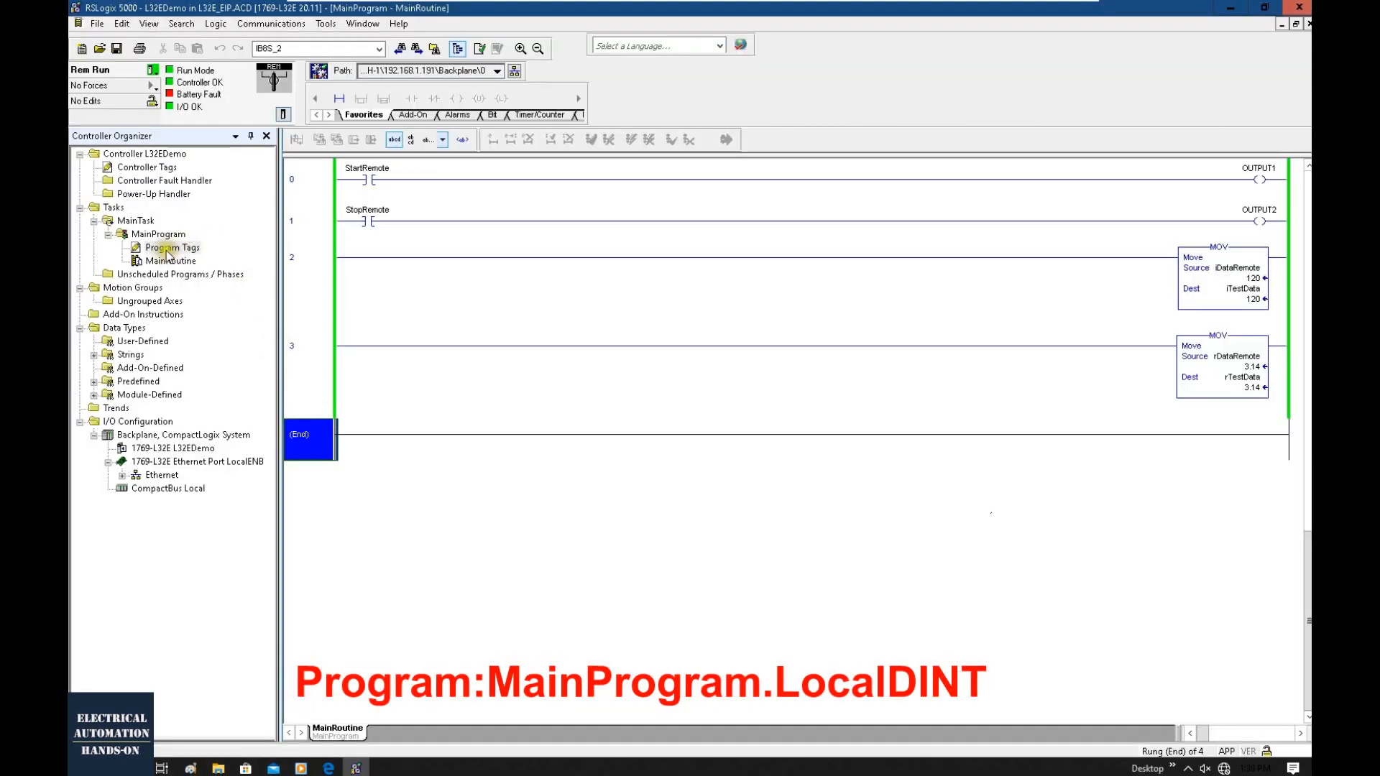
- Switch to RSLogix 5000 and check the LocalDINT tag and its scope in MainProgram's Program Tags
double_click(166, 247)
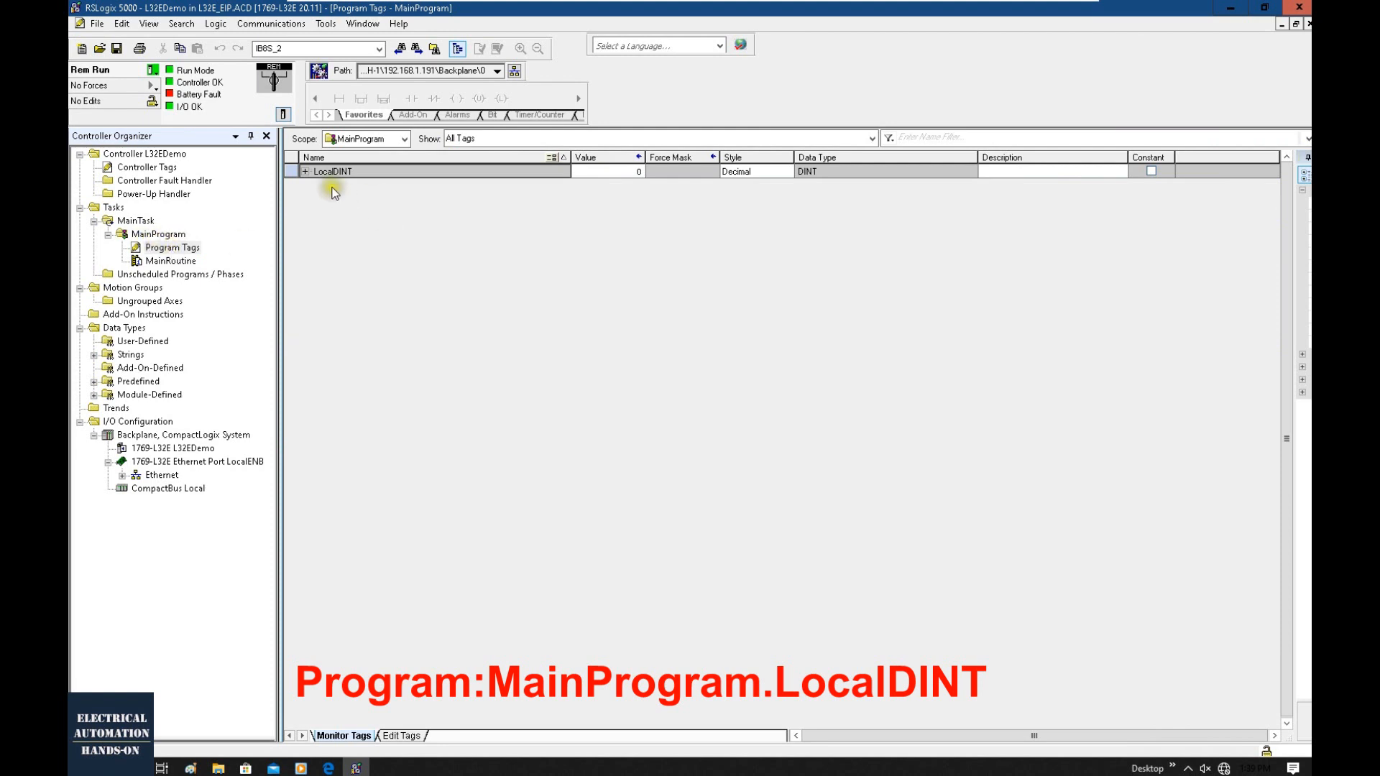
left_click(354, 141)
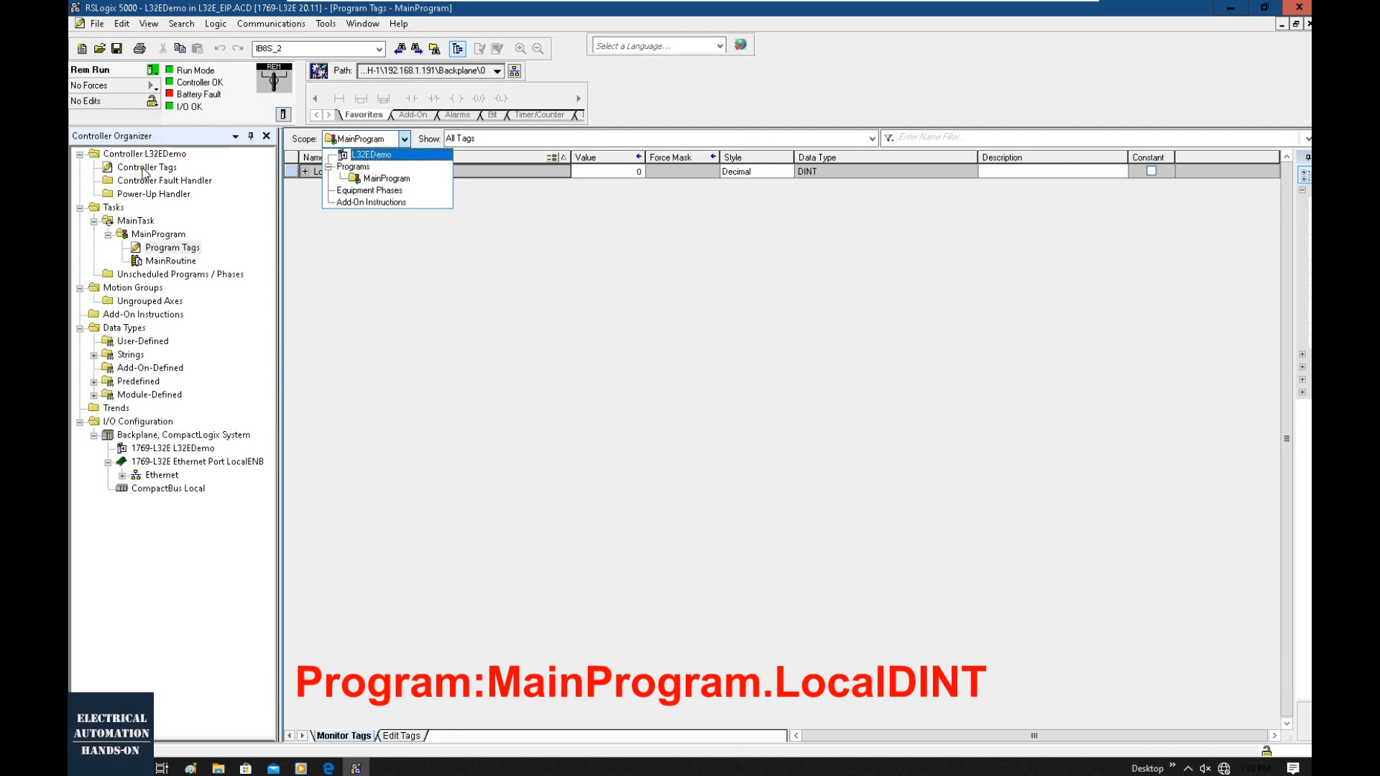
left_click(413, 178)
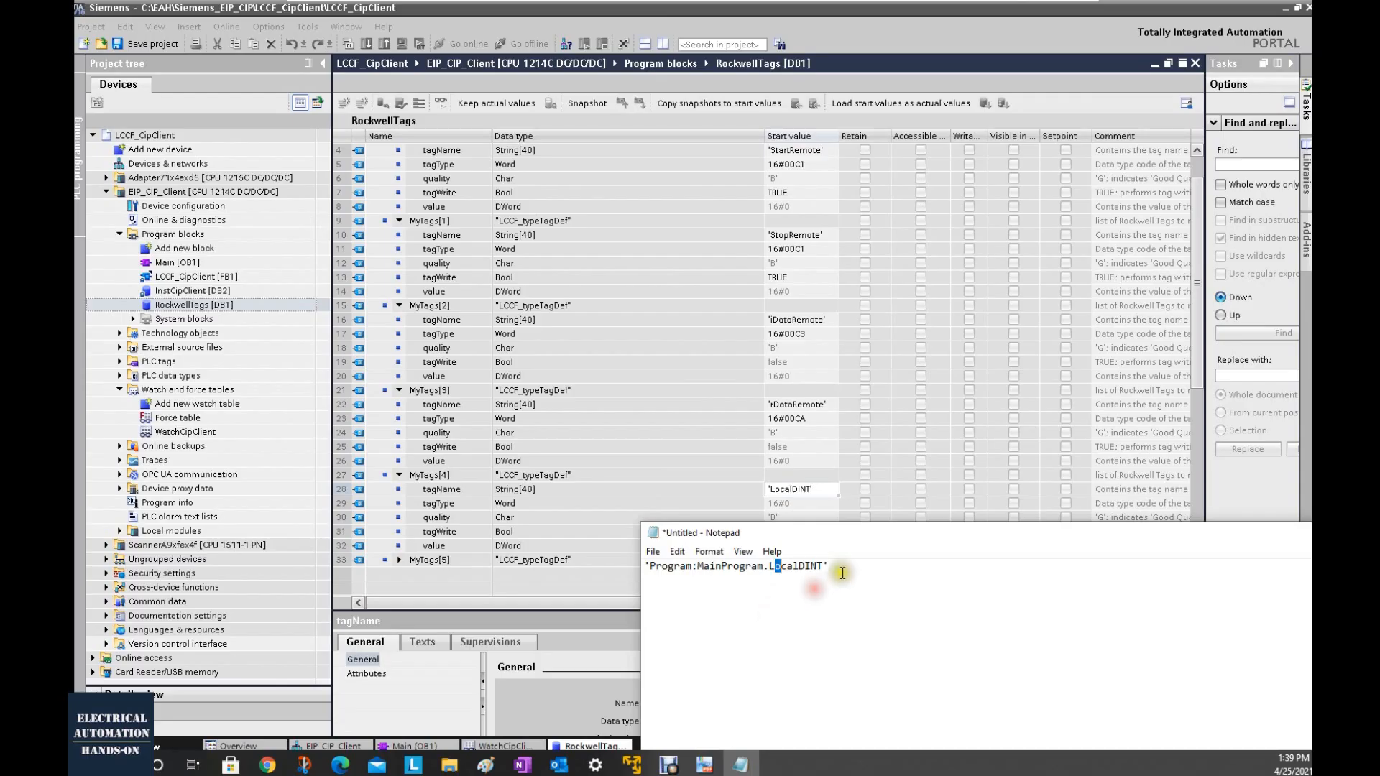
- Examine the program-scoped path 'Program:MainProgram.LocalDINT' in Notepad and return to the tagName of MyTags[4] in TIA Portal
key("ctrl+a")
left_click(797, 657)
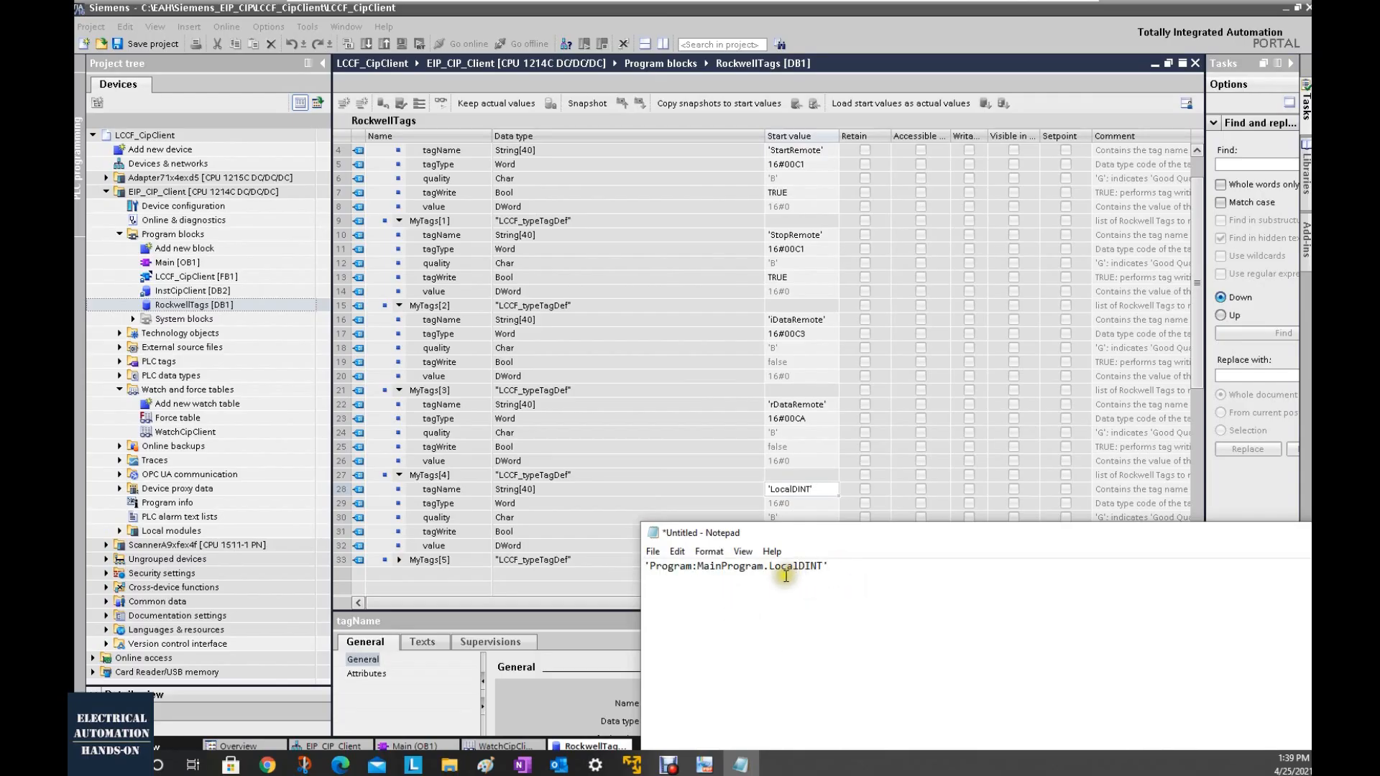
left_click(788, 494)
left_click(790, 490)
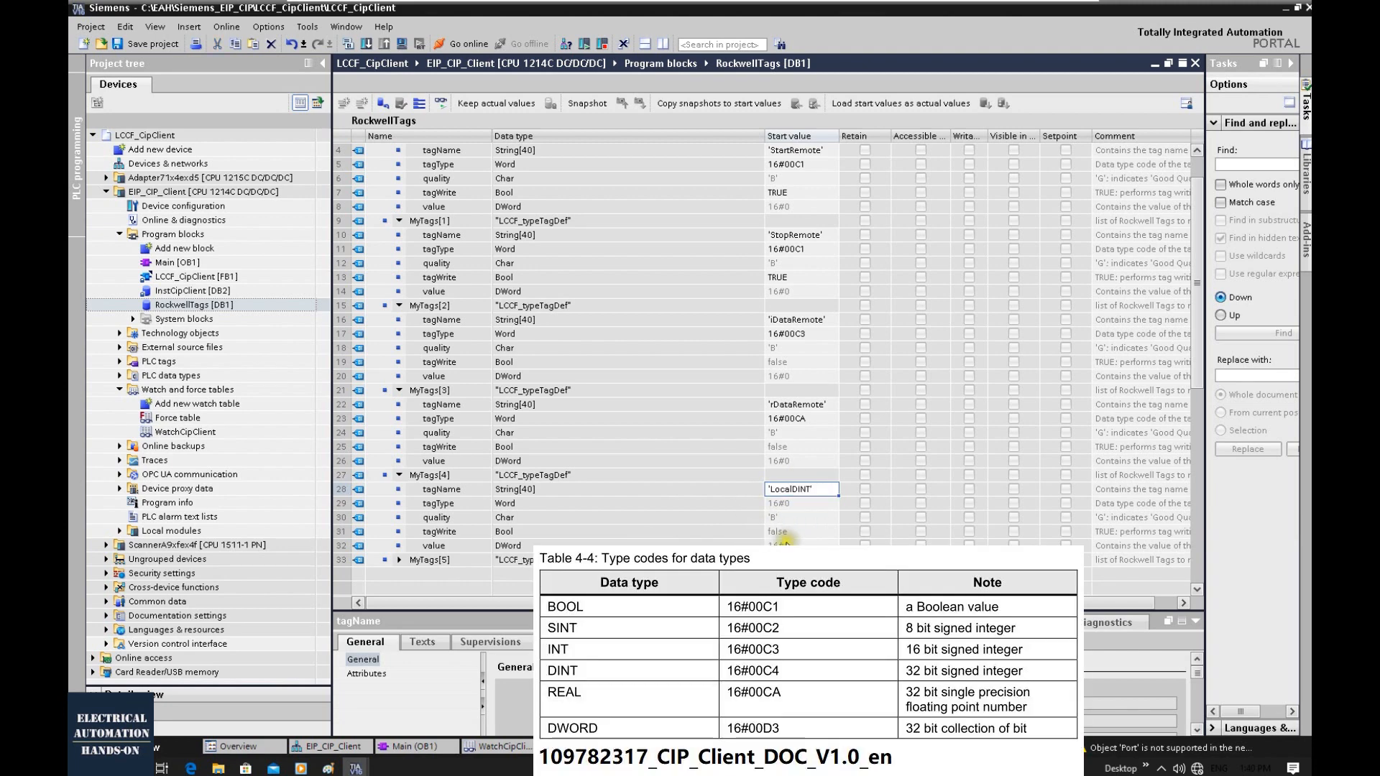
- Set MyTags[4] to the DINT type code 16#00C4 as tagType and tagWrite to TRUE
left_click(822, 505)
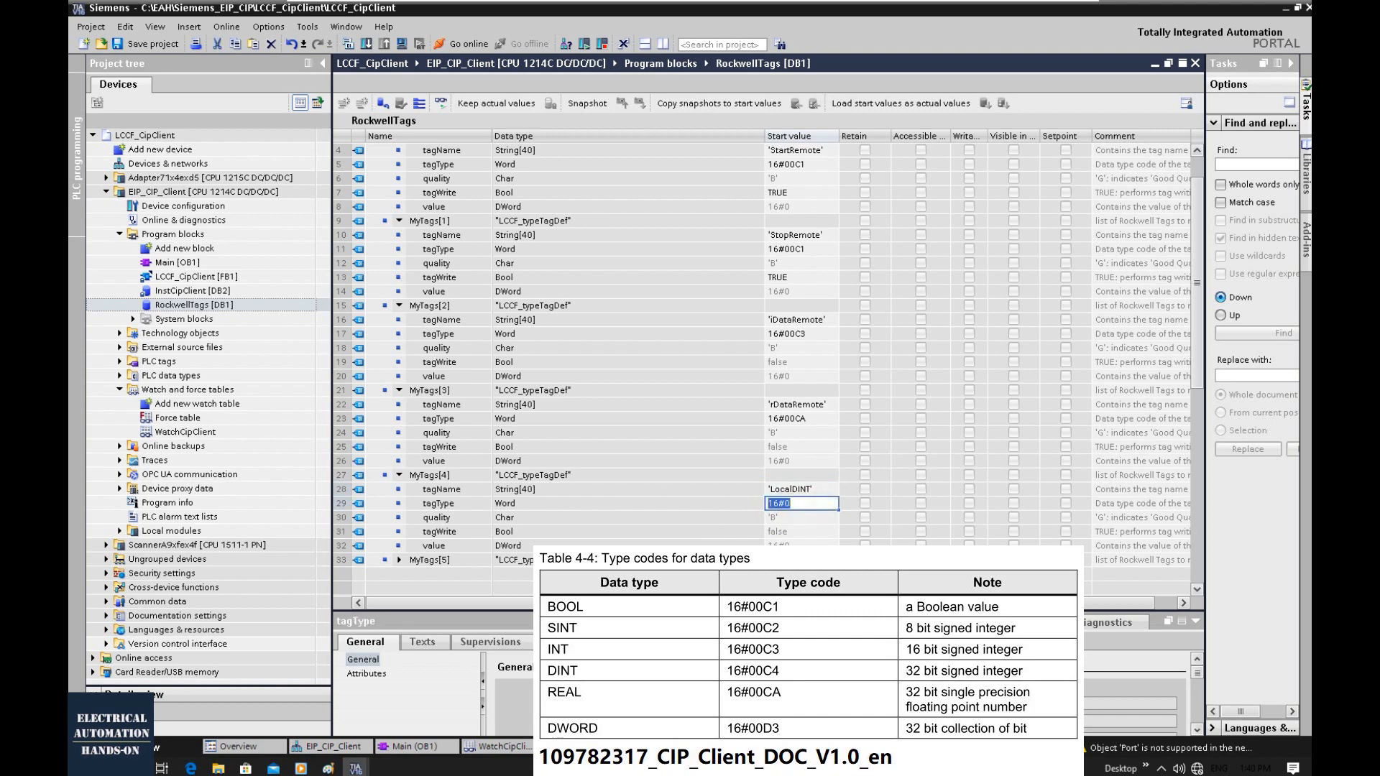
type("16#00C4")
left_click(795, 534)
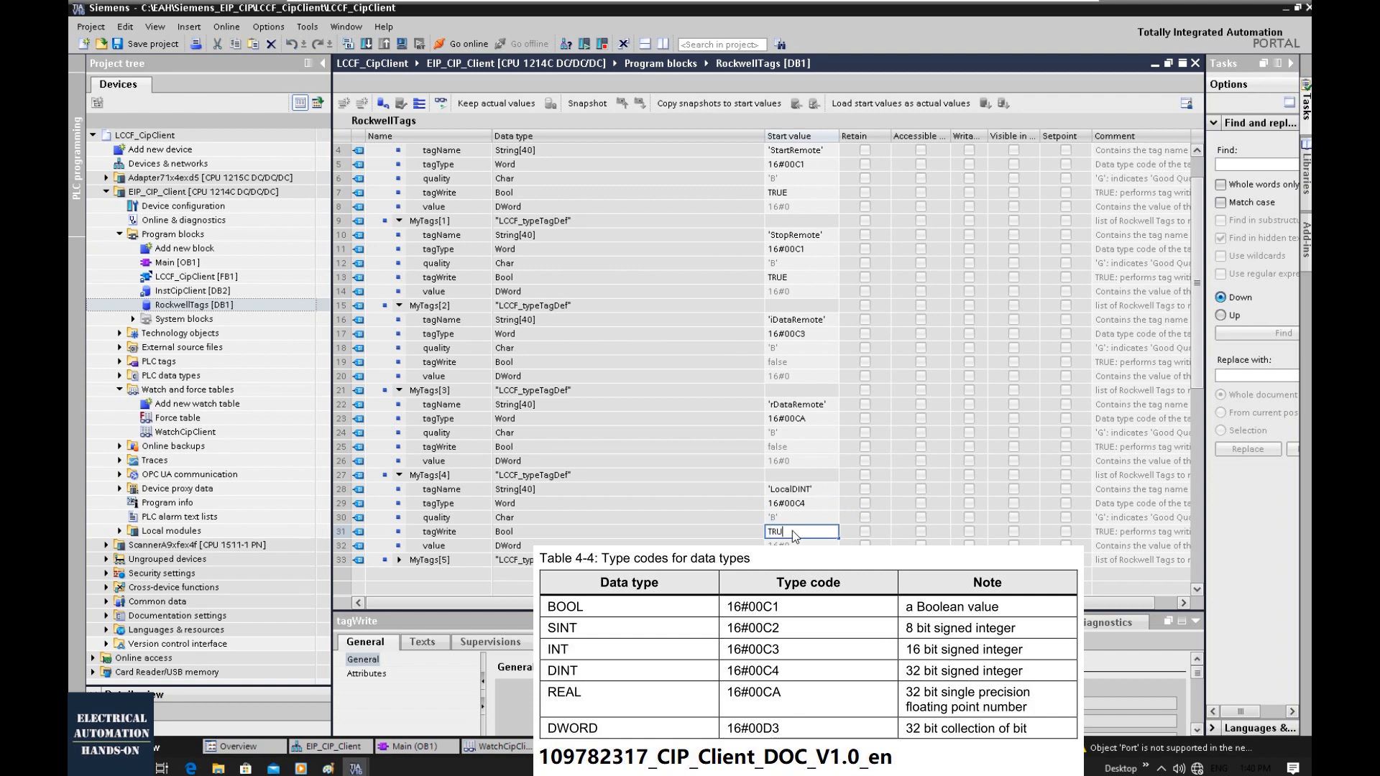
key("Return")
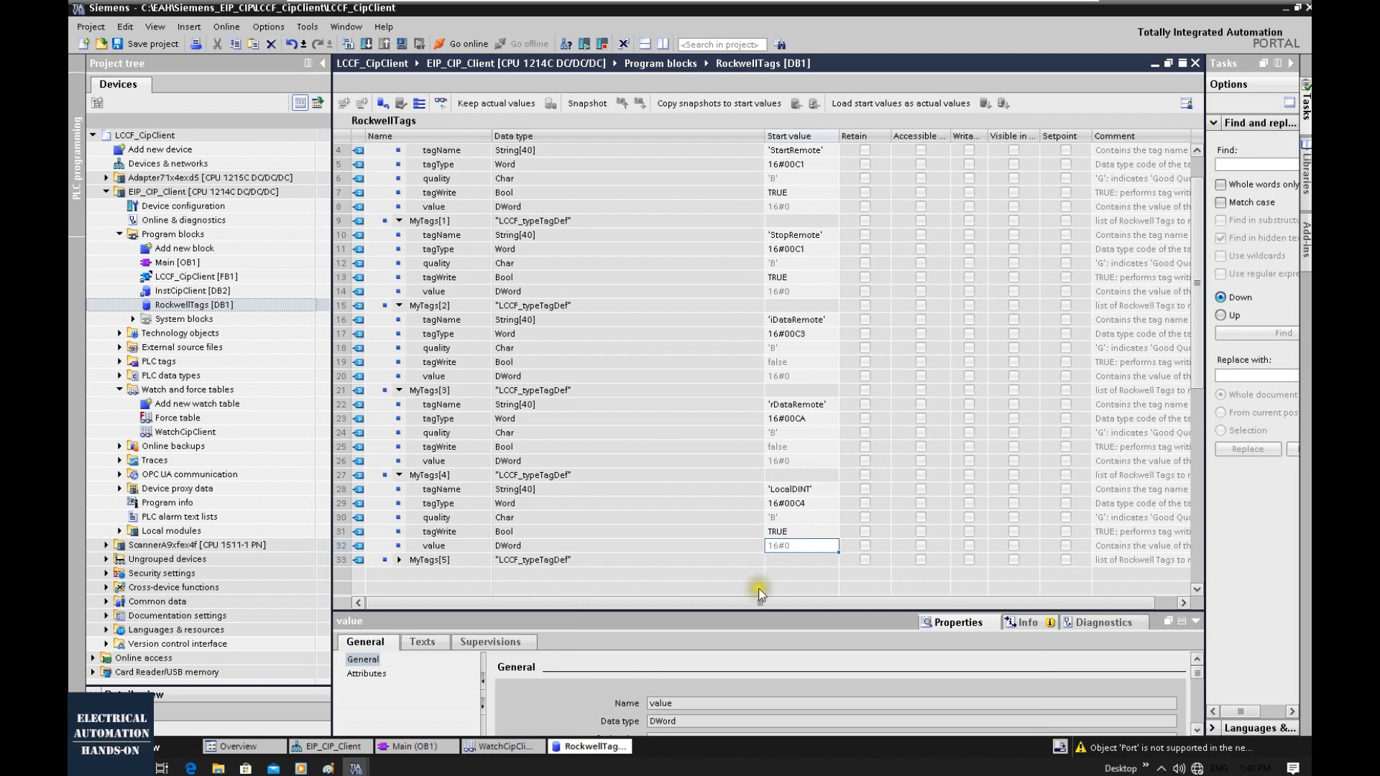
- Review the tagName entries in RockwellTags, and open Main [OB1] to examine the LCCF_CipClient call in Network 2
left_click(792, 151)
left_click(800, 238)
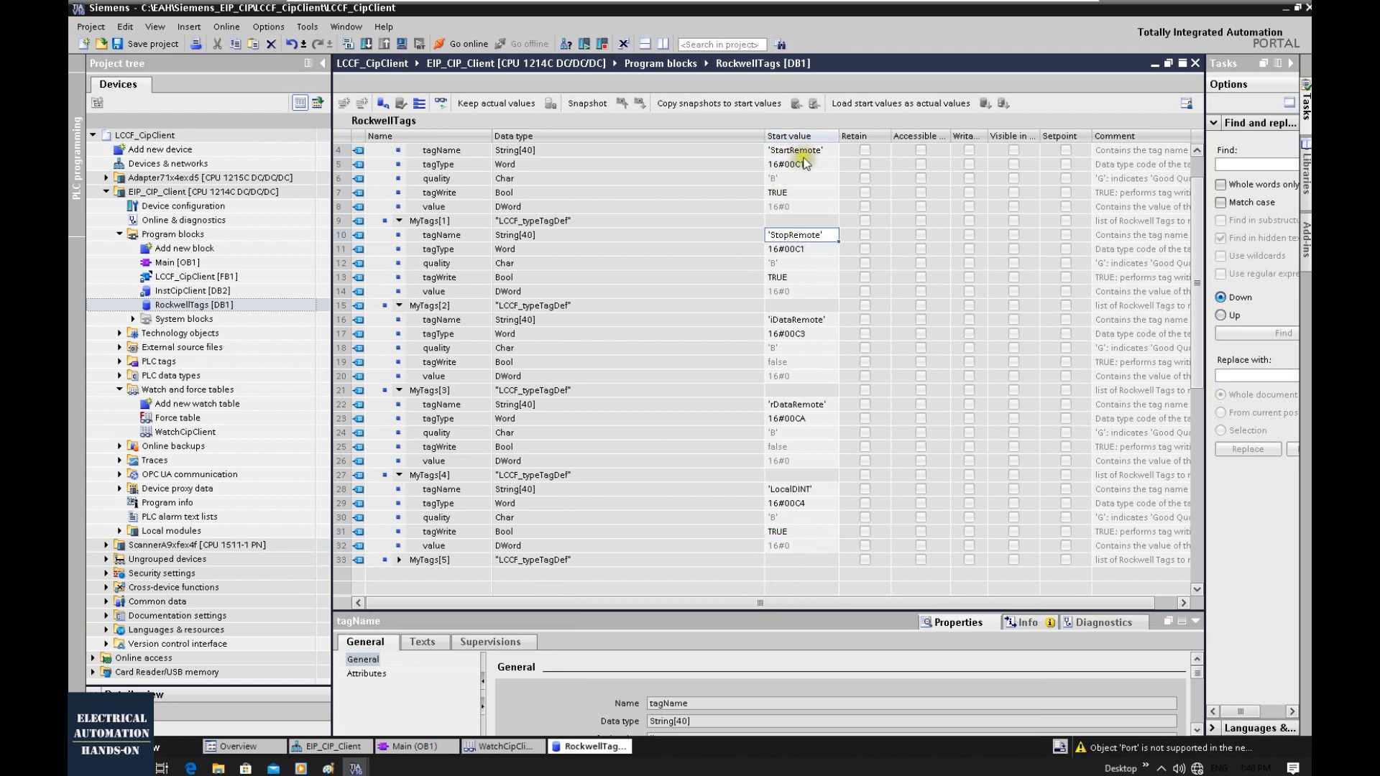
left_click(809, 332)
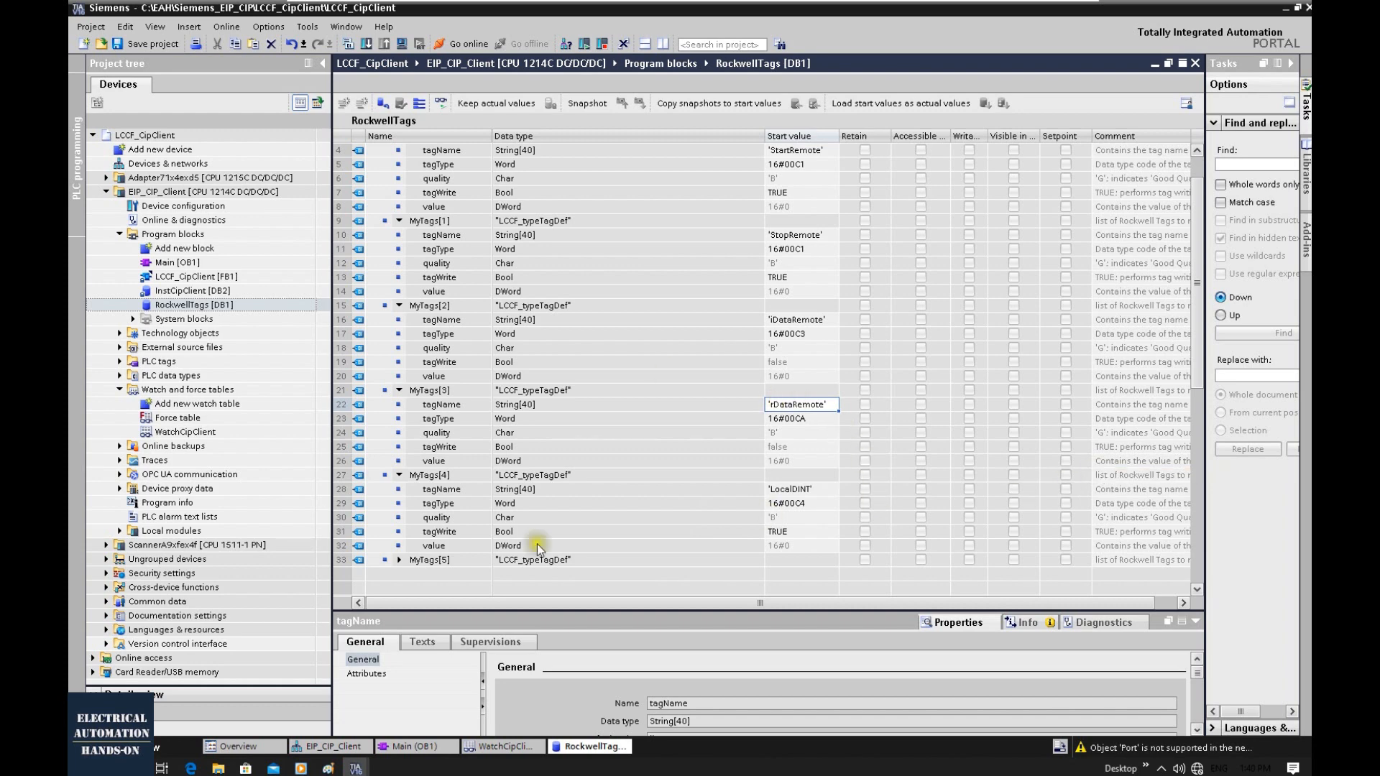
double_click(177, 262)
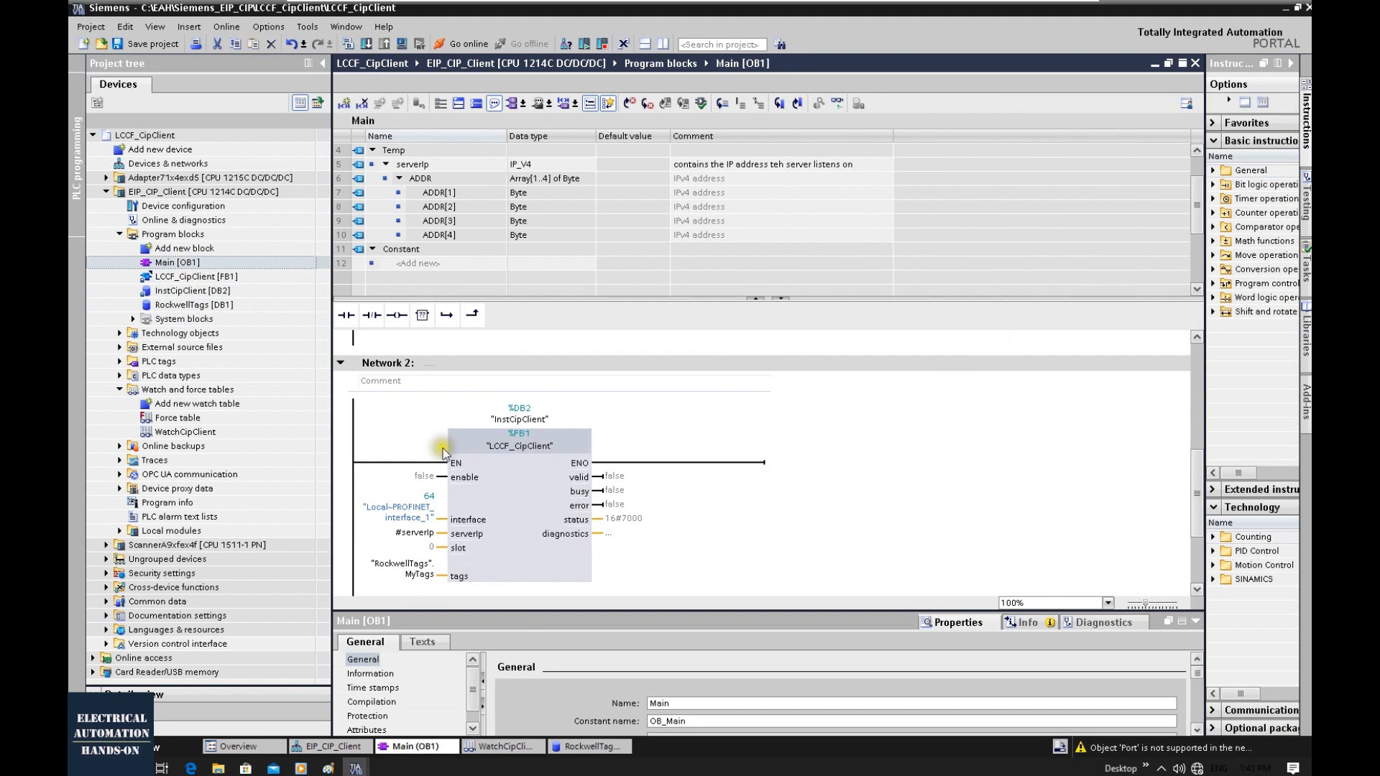
scroll(527, 518, "down", 2)
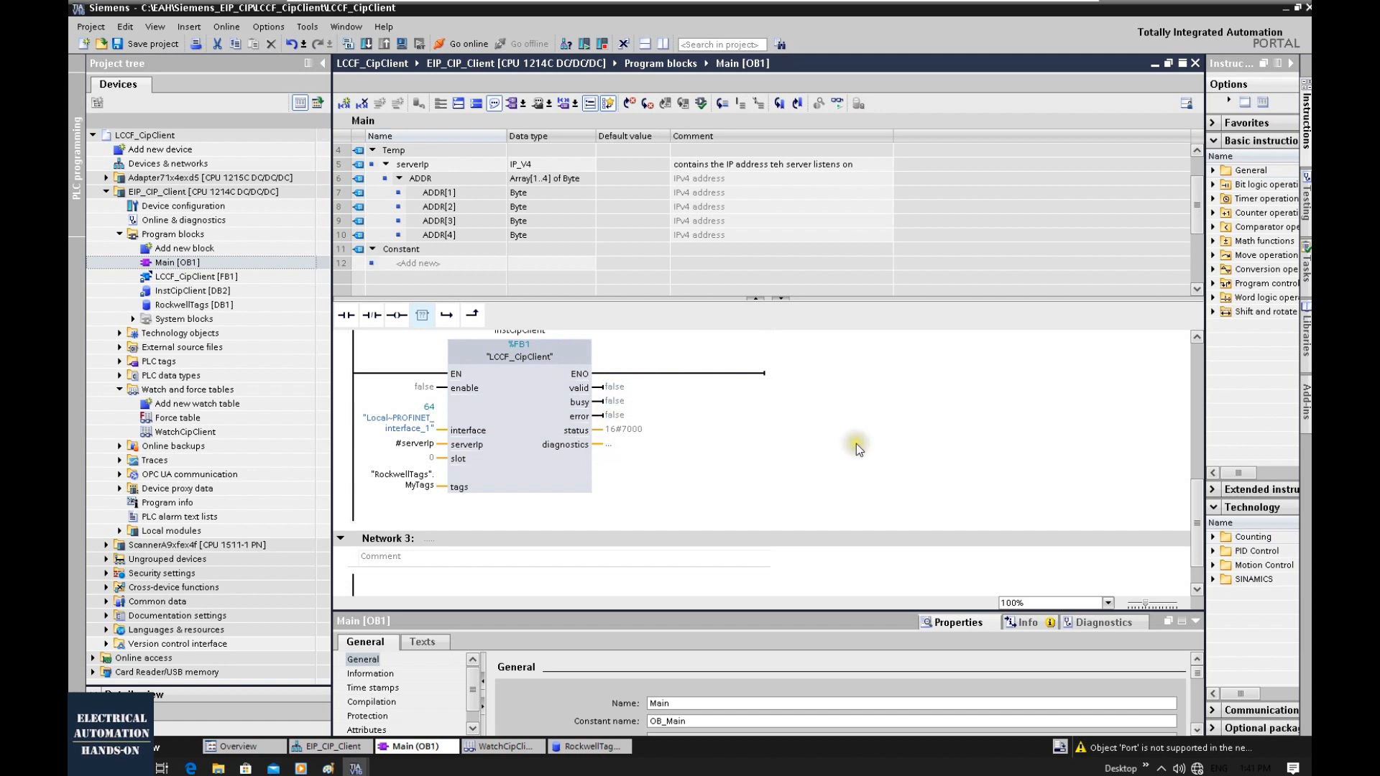
- Add a global data block named CIP_STS to EIP_CIP_Client and float its editor beside Main [OB1]
double_click(184, 249)
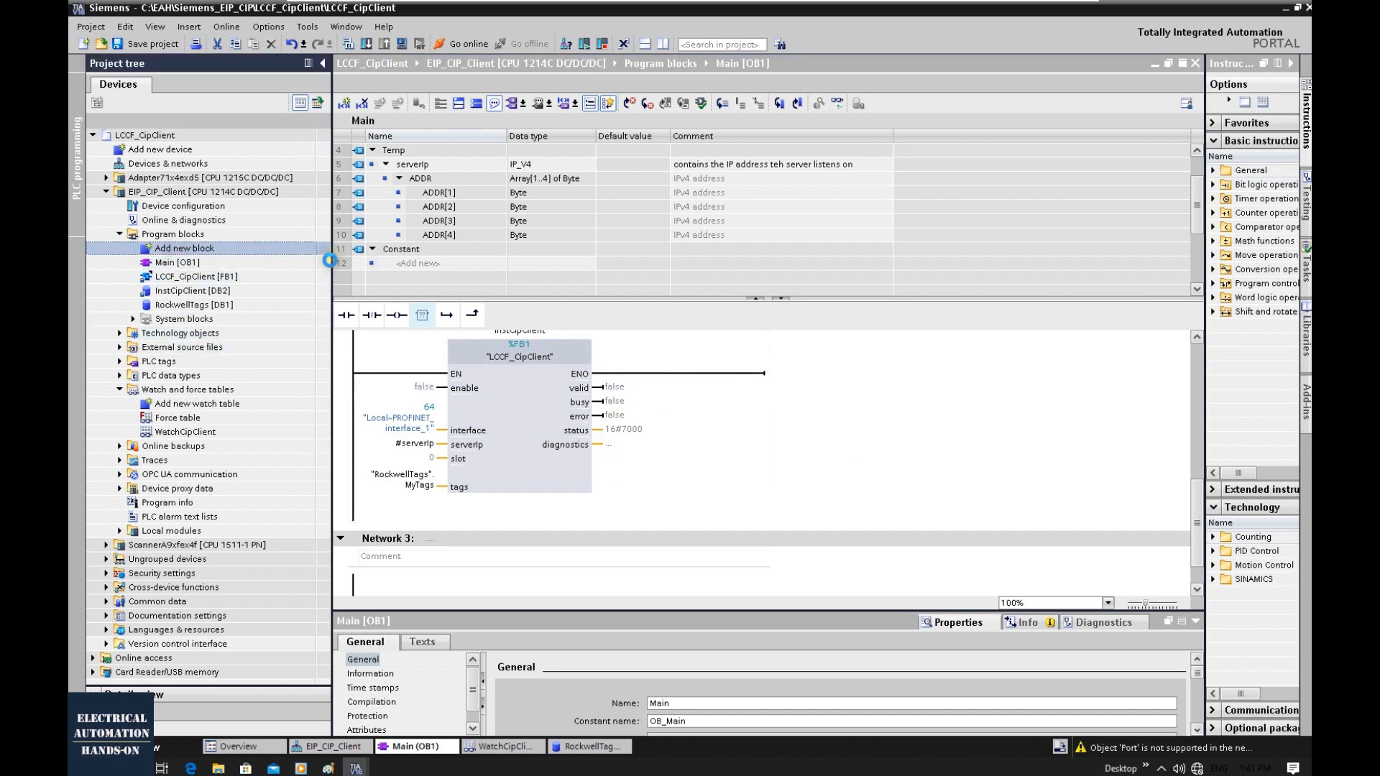
type("CIP_")
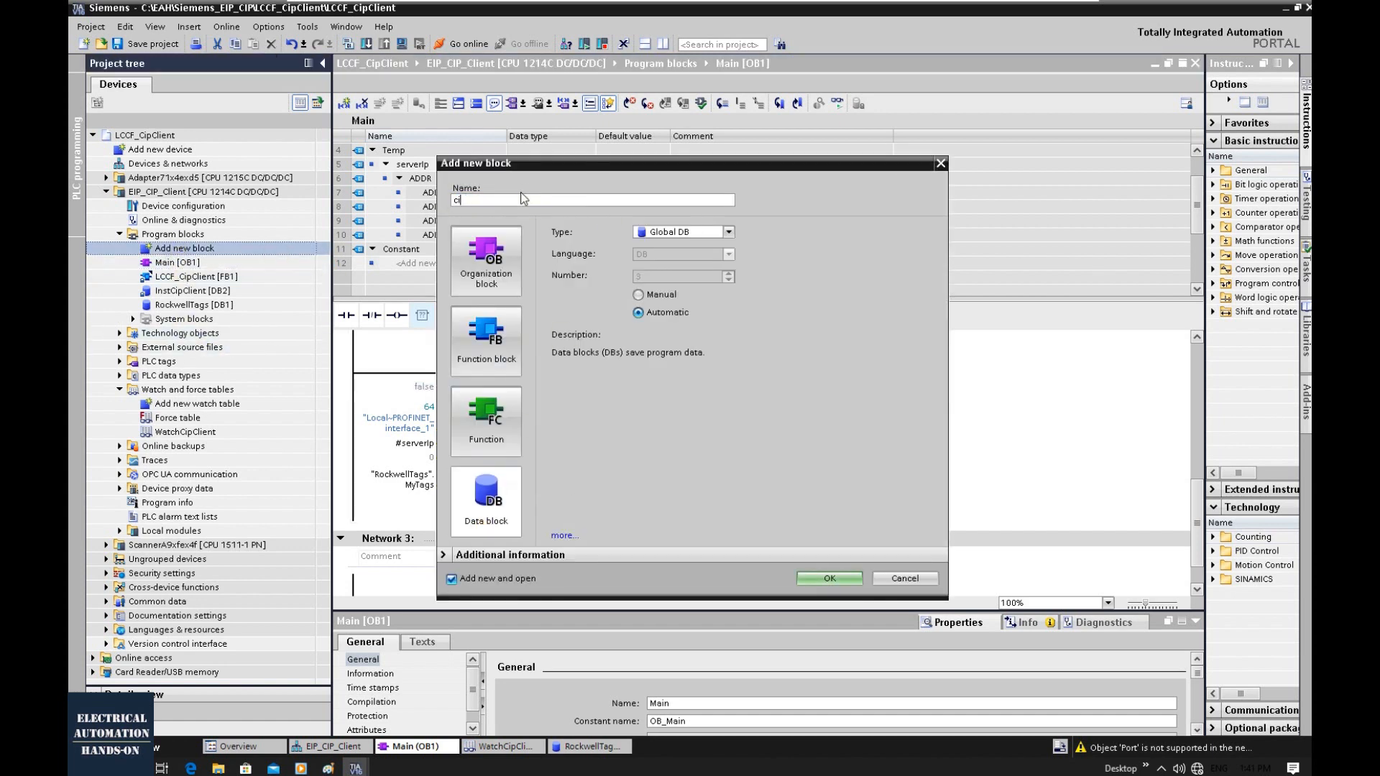
type("STS")
key("Return")
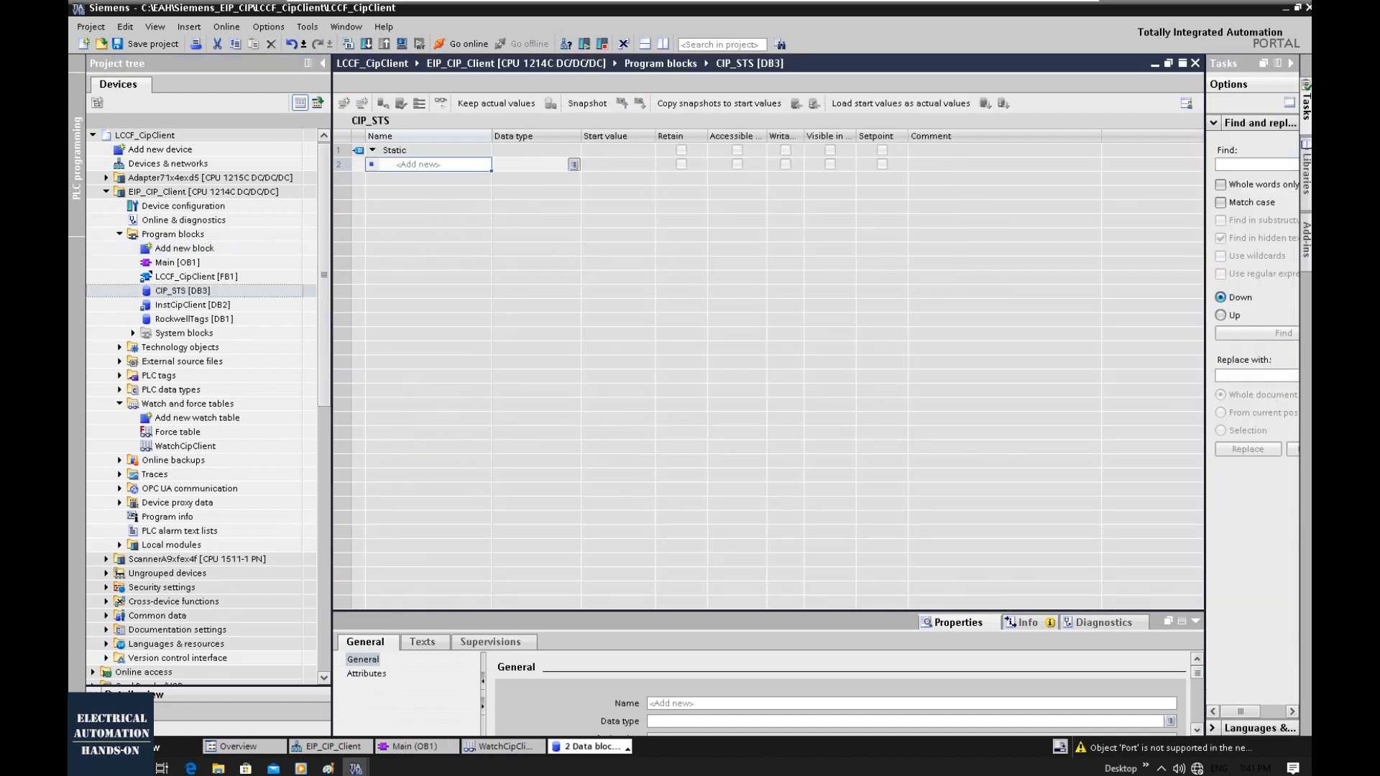
left_click(1169, 65)
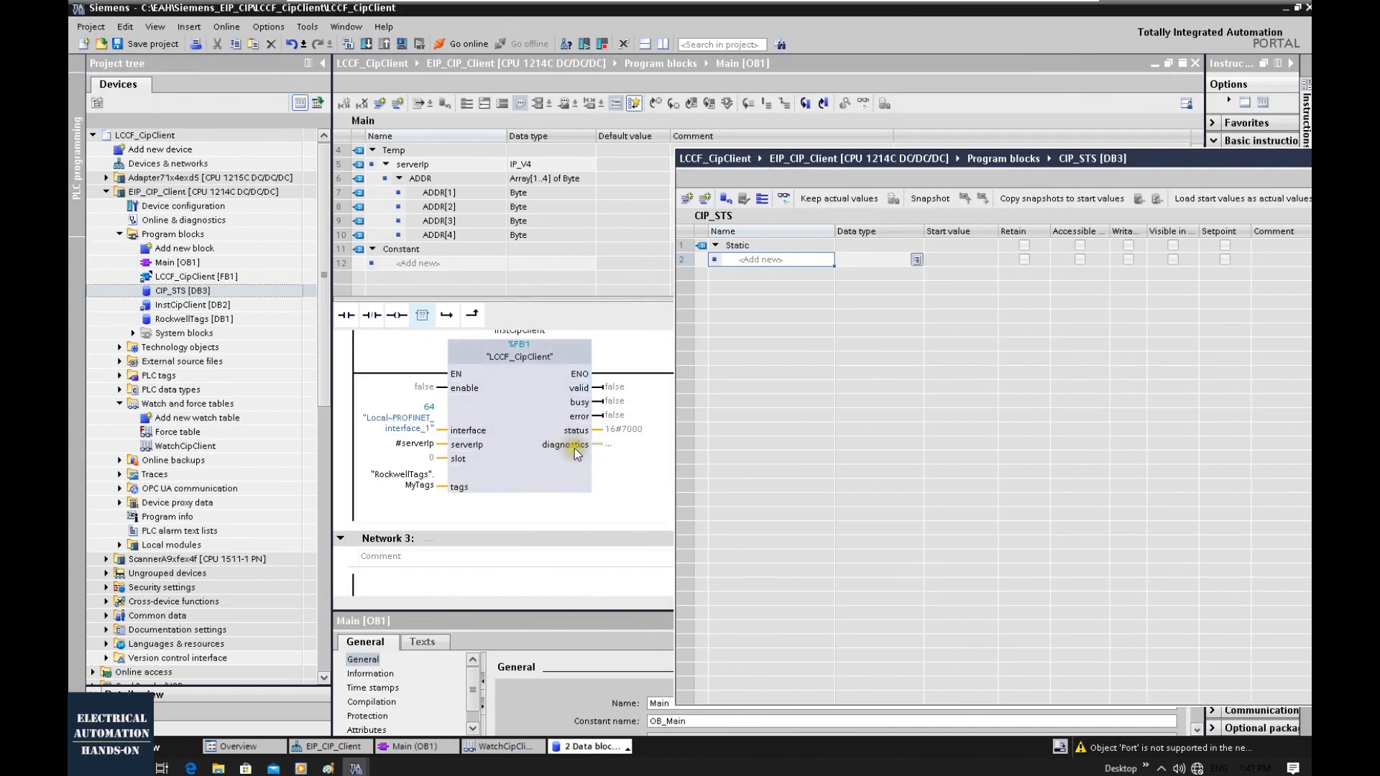
- Open the know-how-protected LCCF_CipClient block read-only without a password and widen its data type column to show the output types in full
left_click(574, 446)
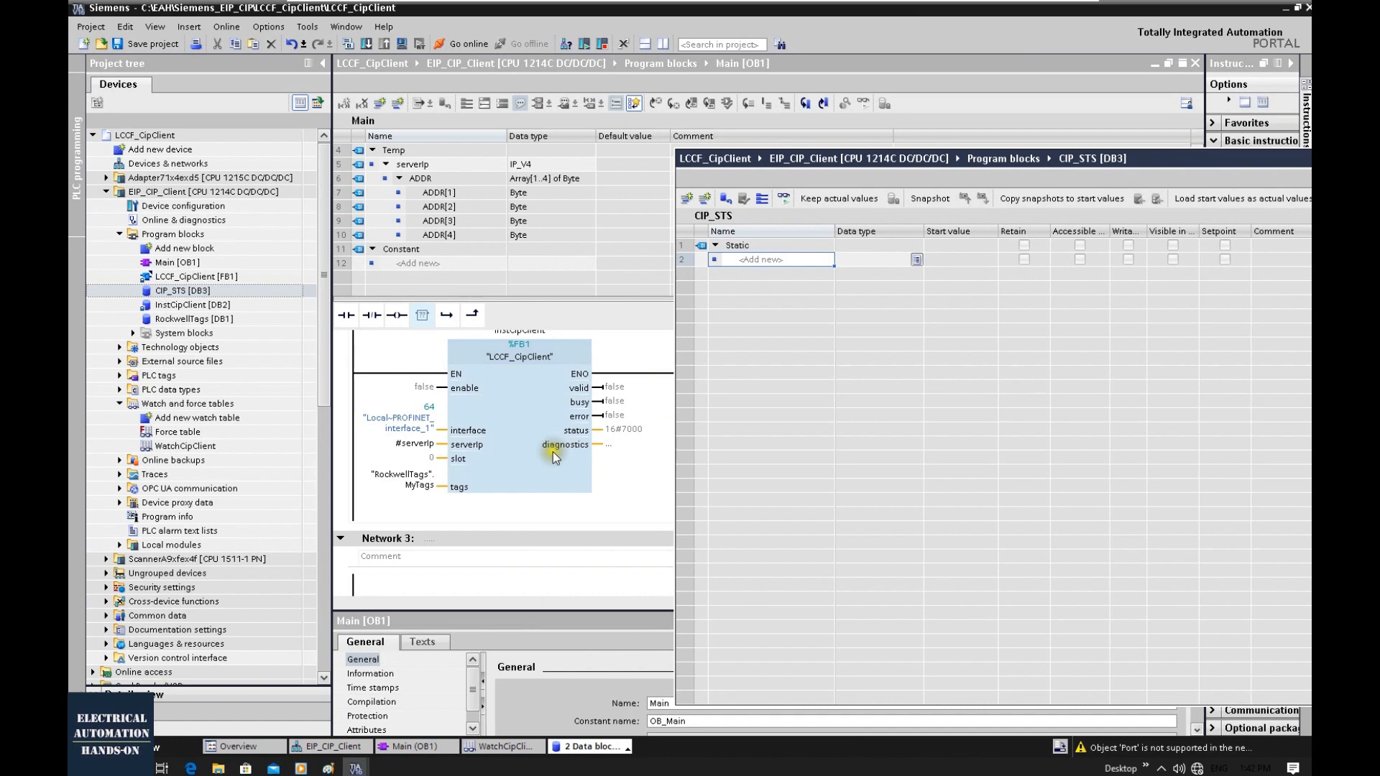
double_click(517, 381)
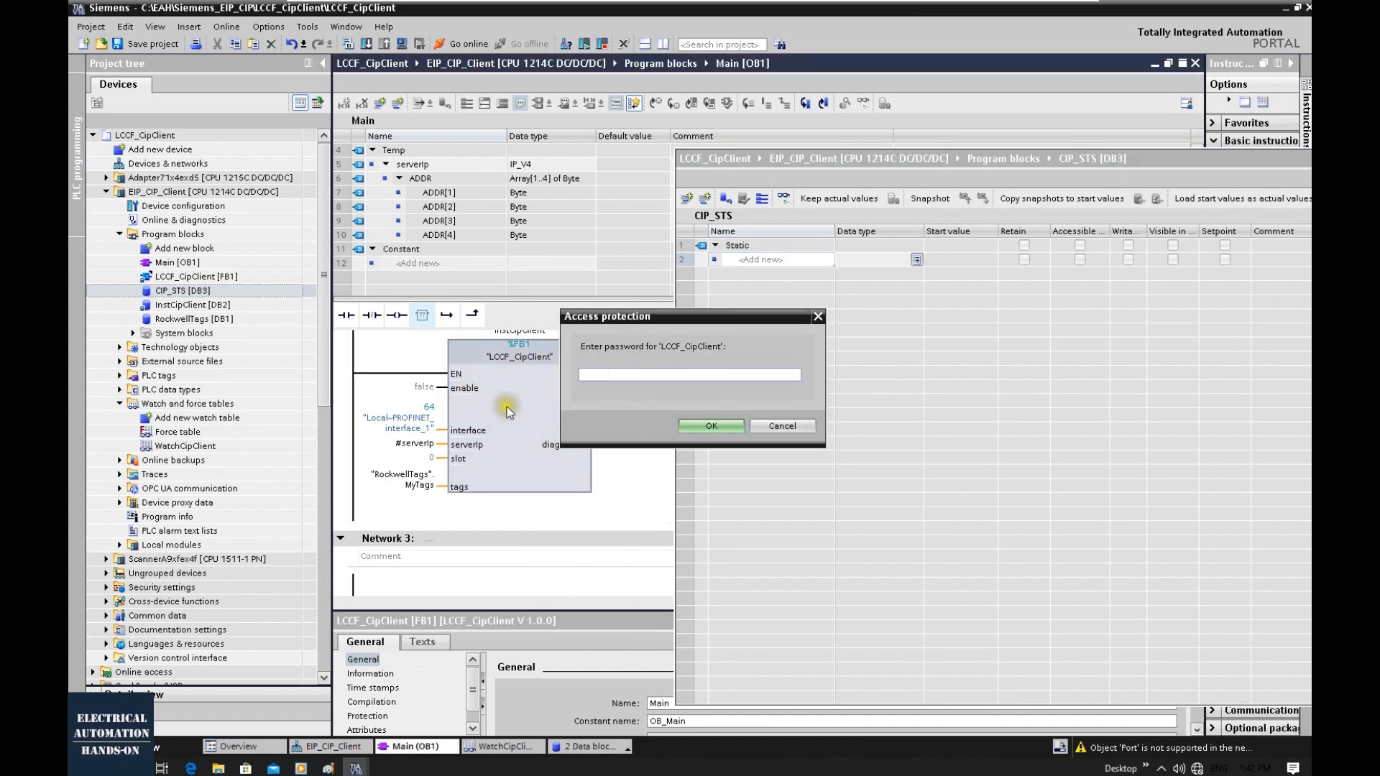
left_click(714, 427)
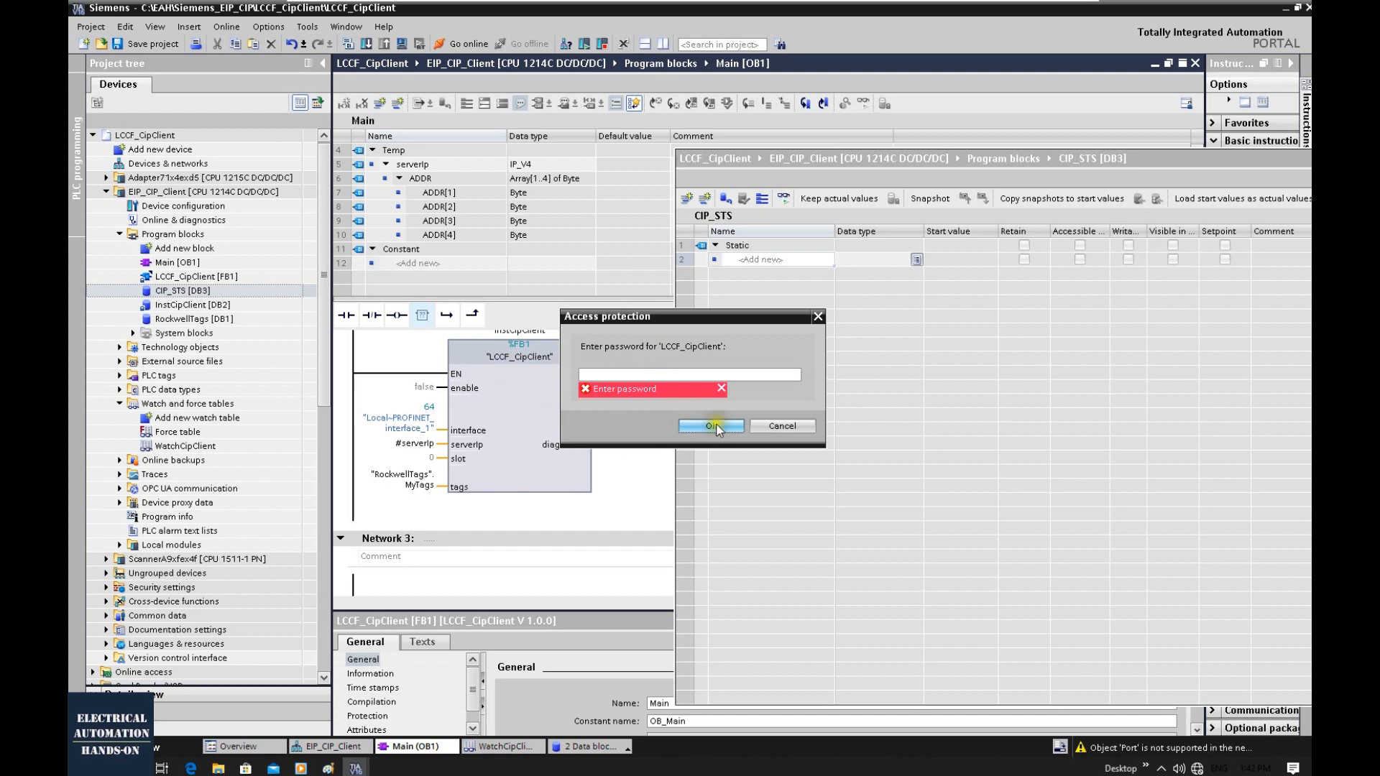
left_click(782, 426)
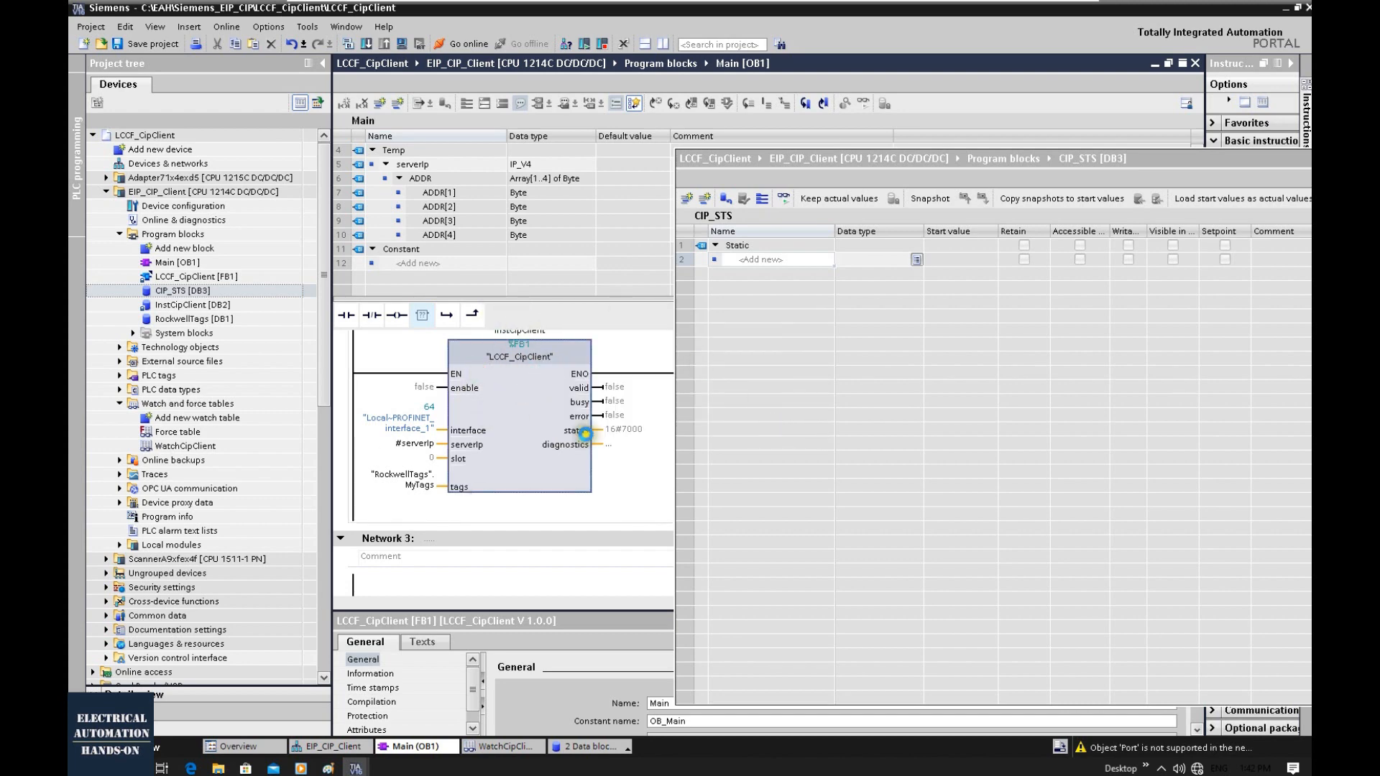
left_click(564, 448)
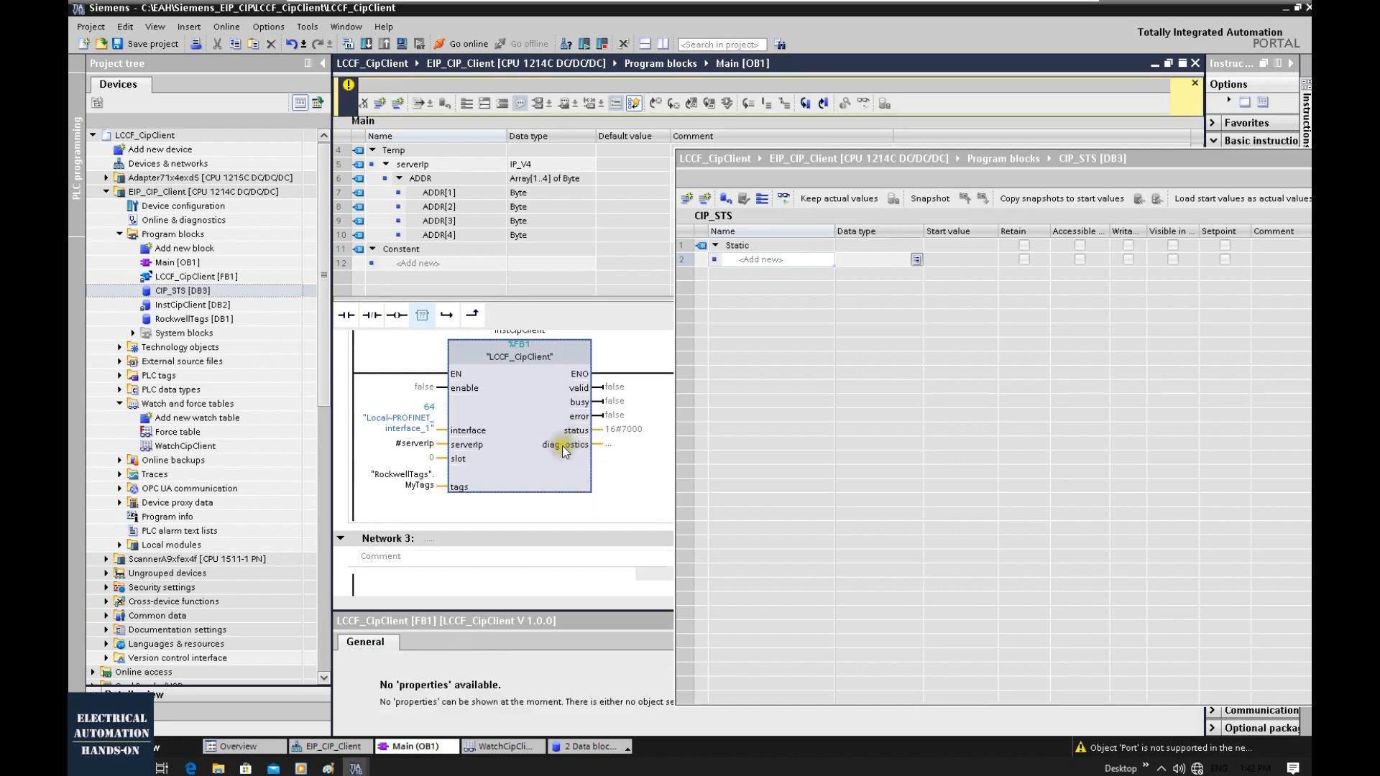
left_click(543, 266)
scroll(403, 266, "down", 1)
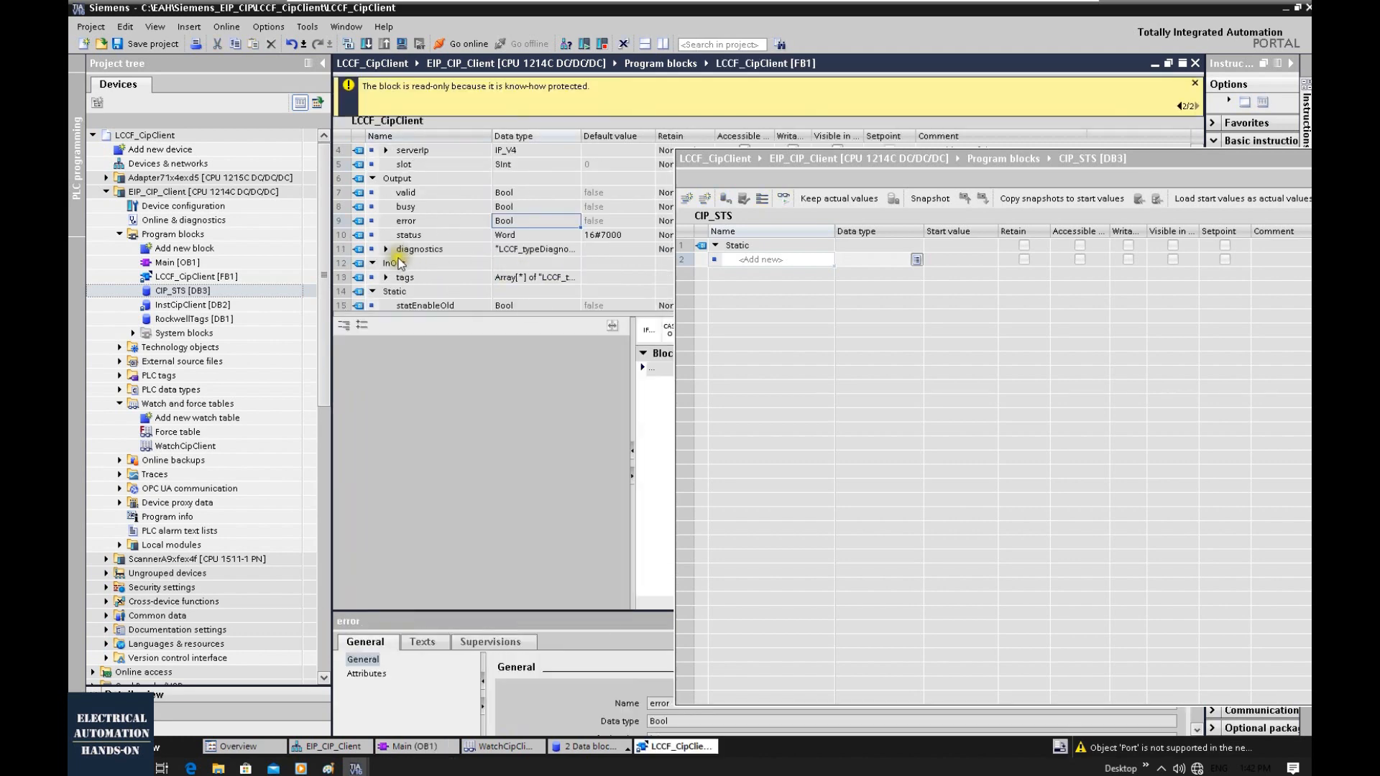
left_click(503, 249)
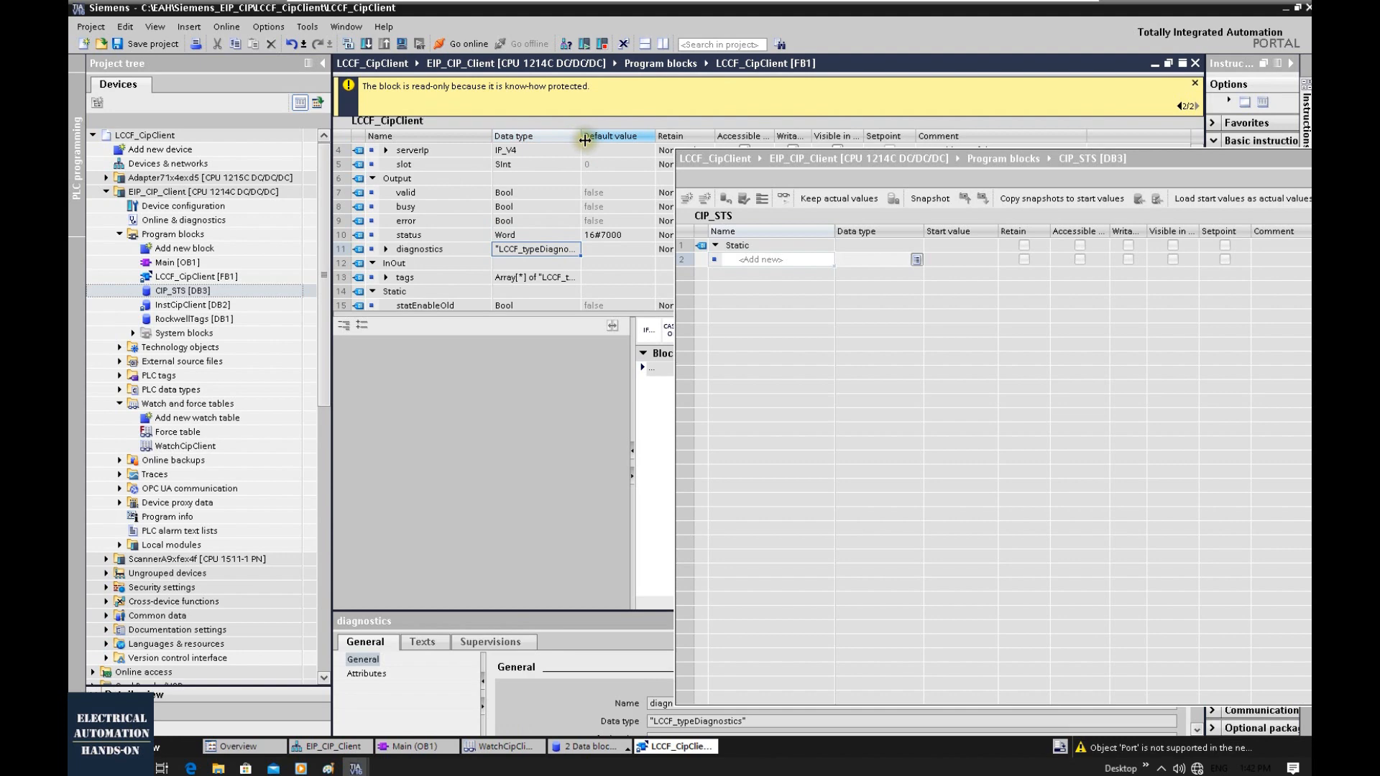
left_click_drag(638, 146, 686, 146)
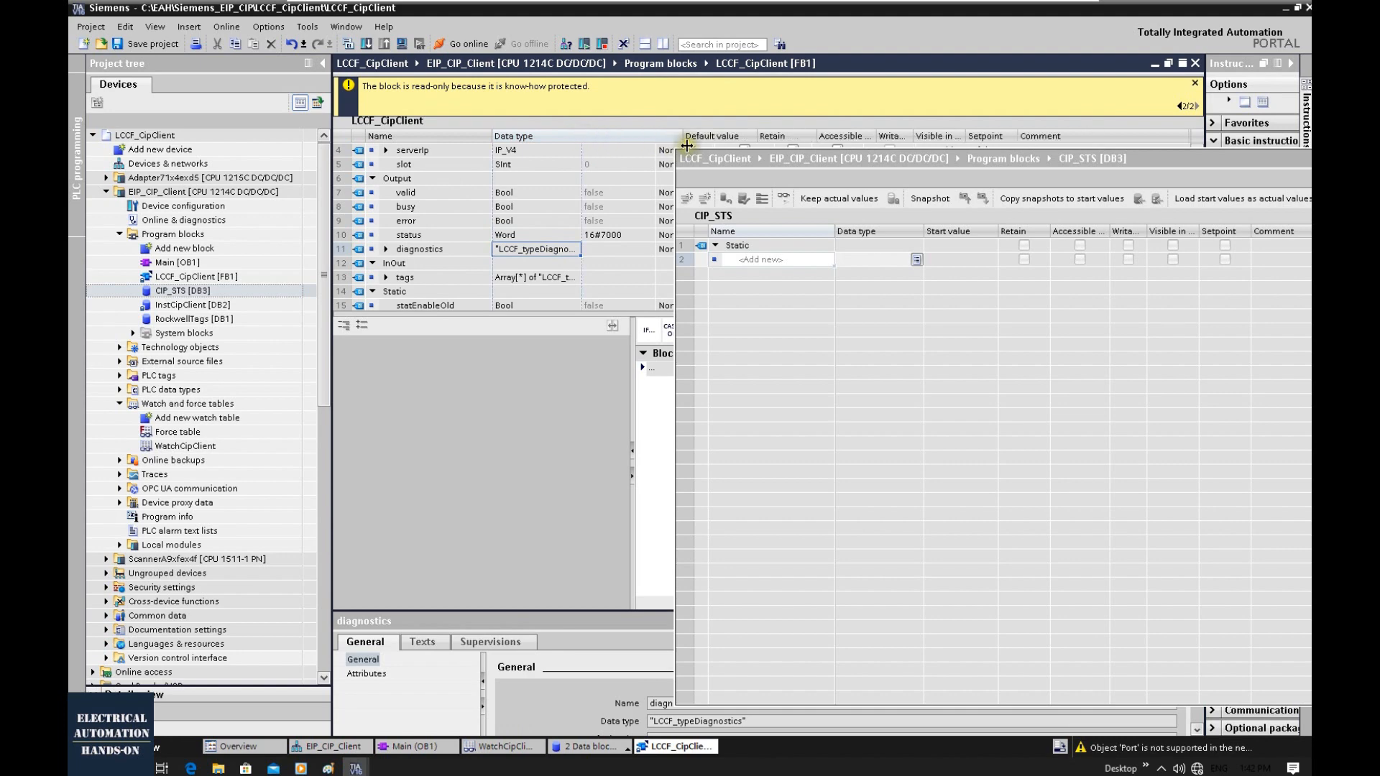
left_click(570, 252)
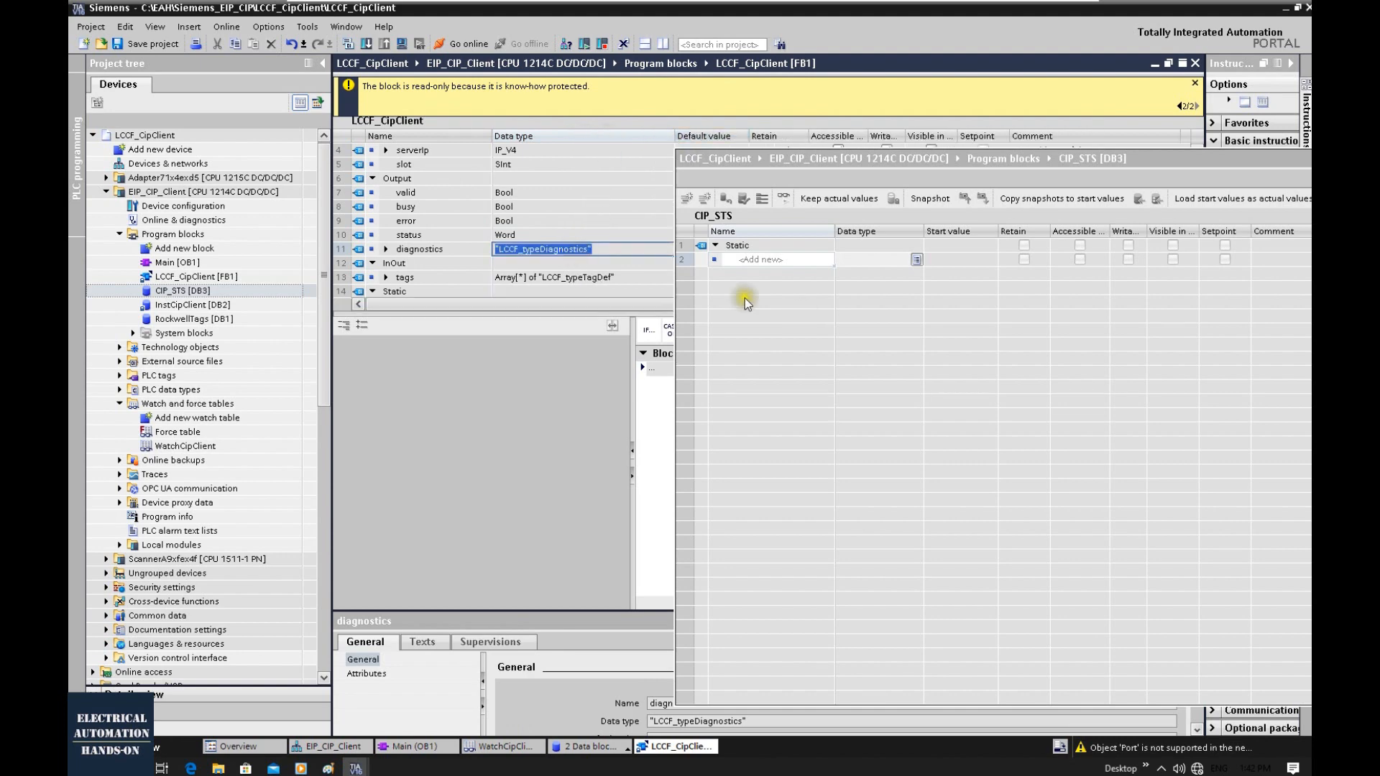
- Copy the outputs valid, busy, error, status and diagnostics from the LCCF_CipClient interface into CIP_STS
left_click(412, 194)
left_click(409, 252, "shift")
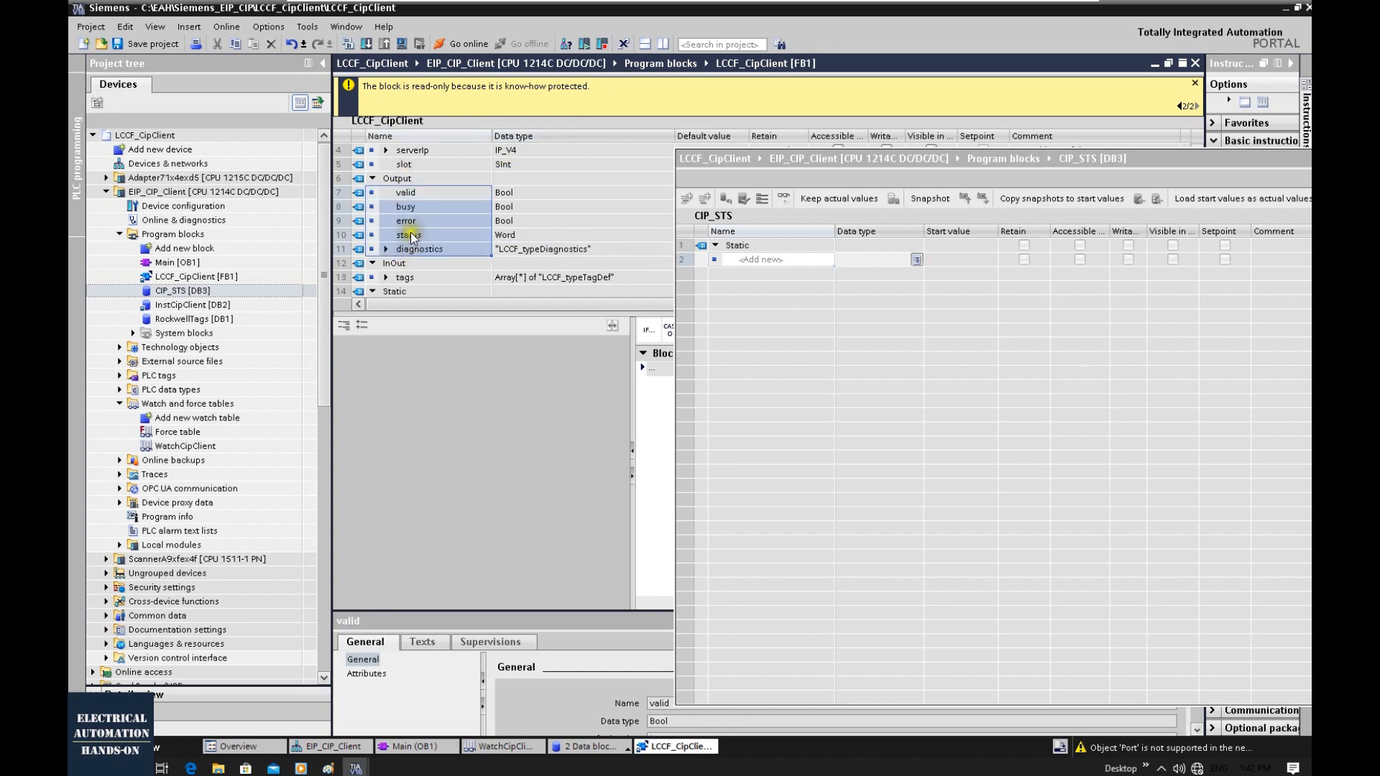
left_click_drag(410, 237, 753, 259)
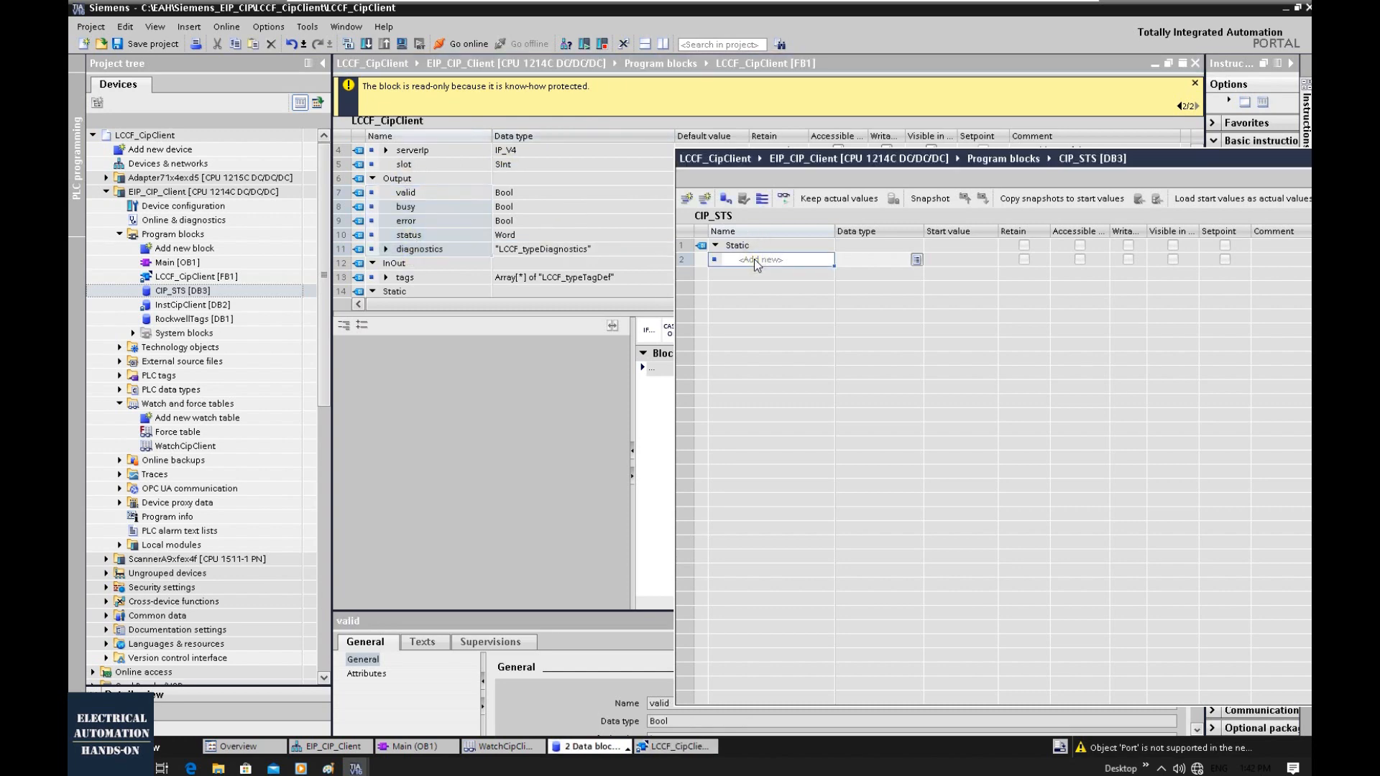
- Set the data type of diagnostics in CIP_STS to "LCCF_typeDiagnostics", copied from LCCF_CipClient, and return to Main [OB1]
left_click(593, 250)
left_click(597, 250)
key("ctrl+c")
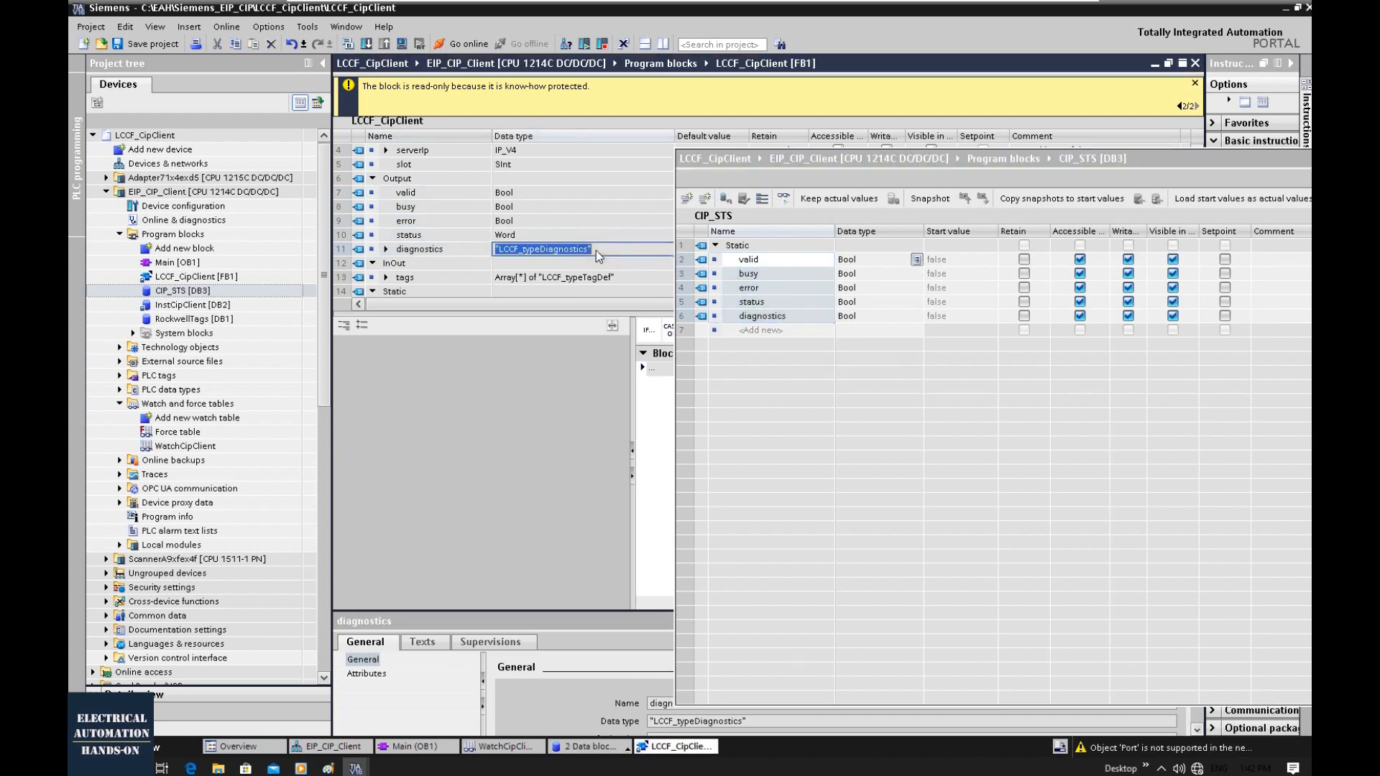
left_click(871, 316)
key("ctrl+v")
left_click(729, 499)
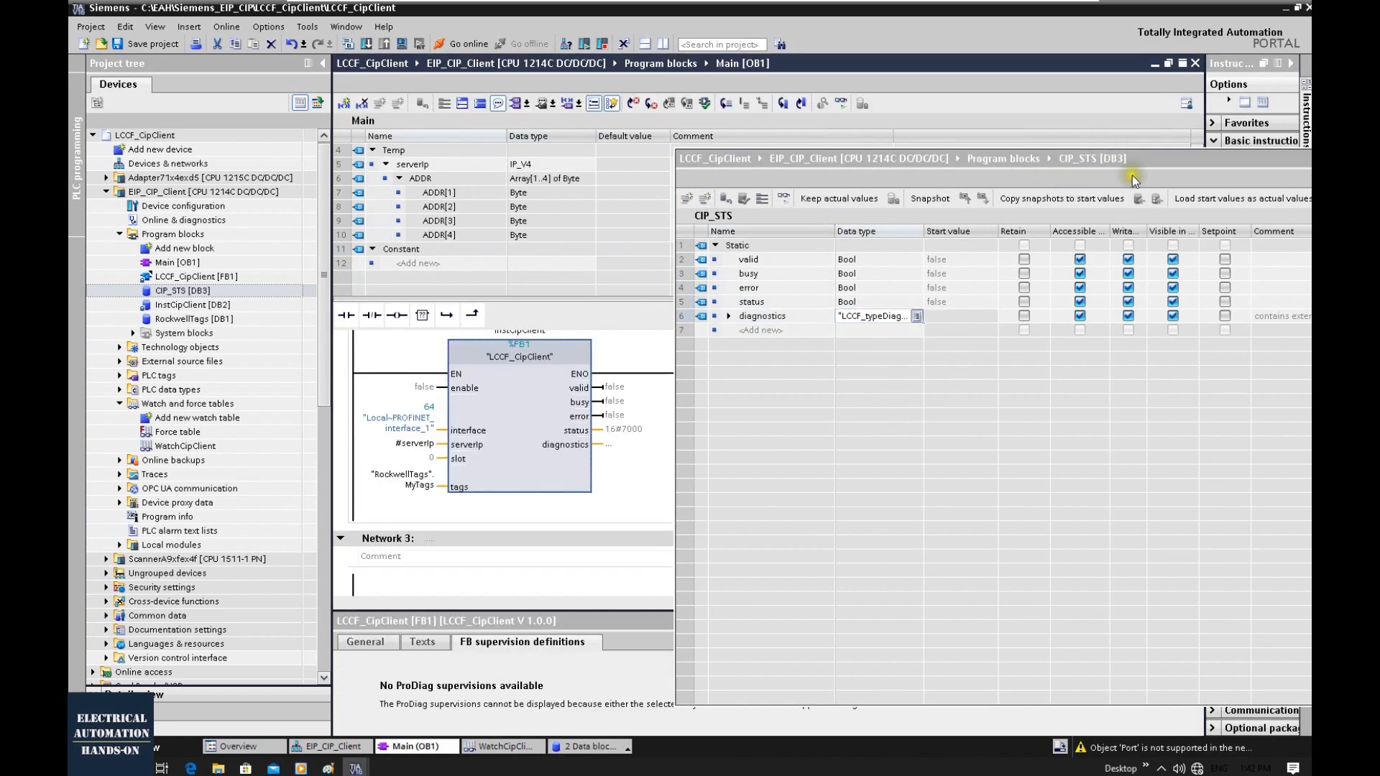
- Assign the CIP_STS tags valid, busy, error, status and diagnostics to the matching outputs of the LCCF_CipClient call in Network 2
left_click_drag(1041, 161, 1150, 196)
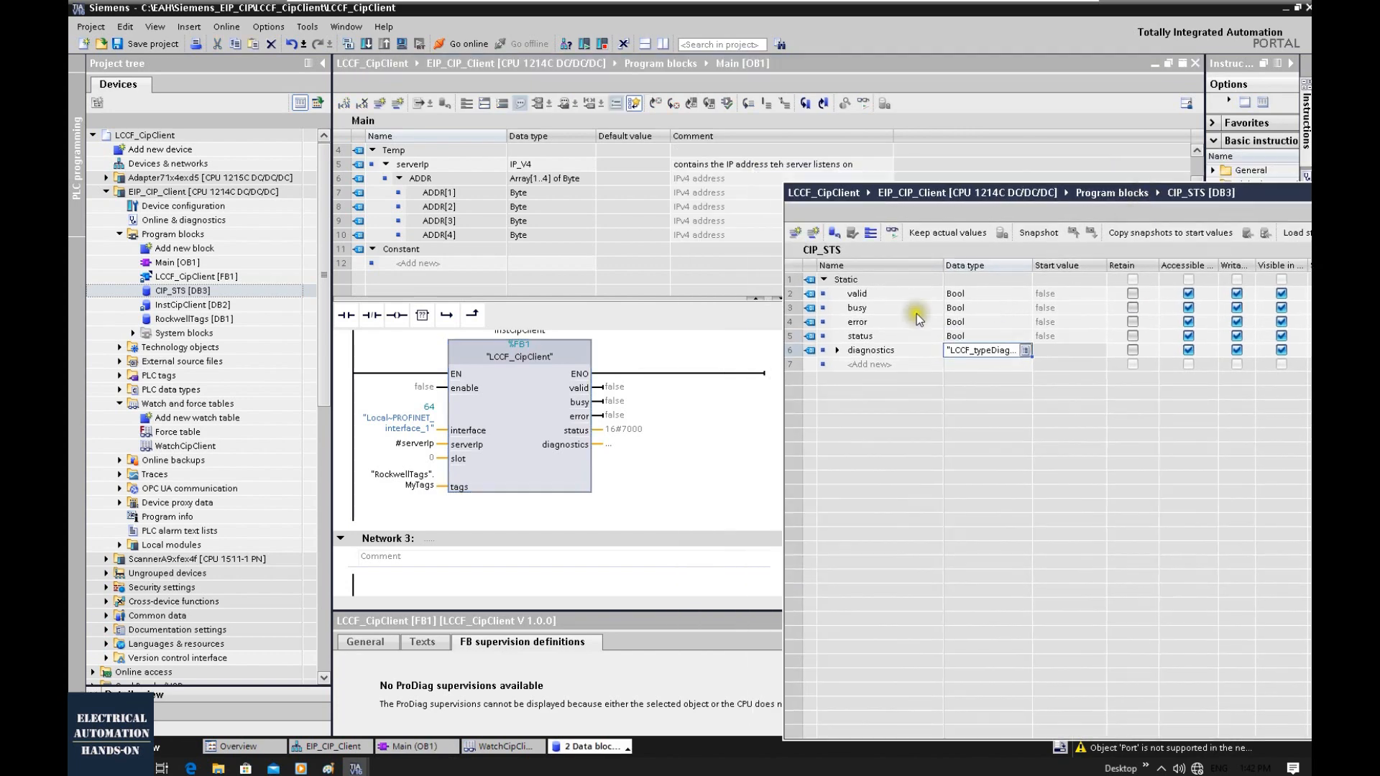
left_click_drag(857, 295, 609, 390)
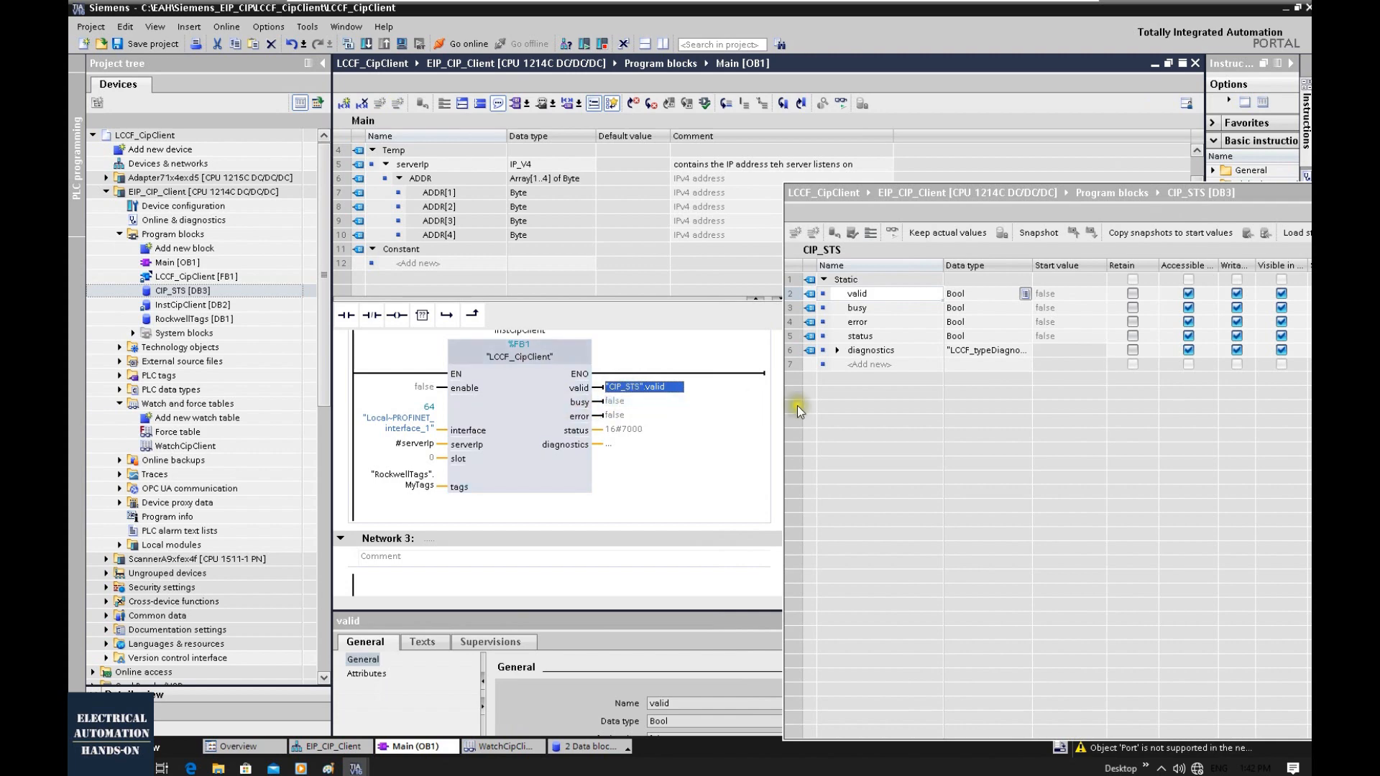
left_click_drag(857, 308, 610, 401)
left_click_drag(857, 322, 615, 415)
left_click_drag(858, 337, 619, 447)
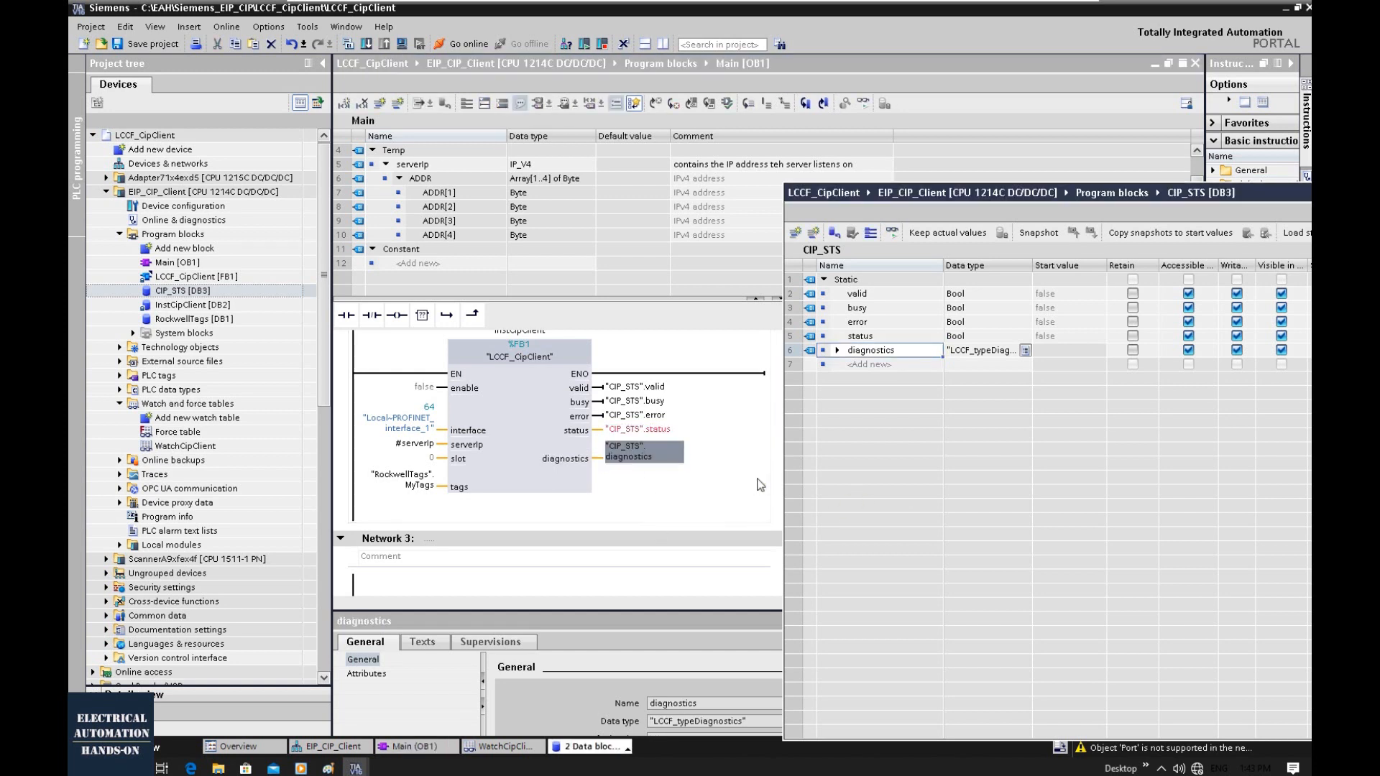
- Set the data type of status in CIP_STS to Word
left_click(962, 336)
type("Word")
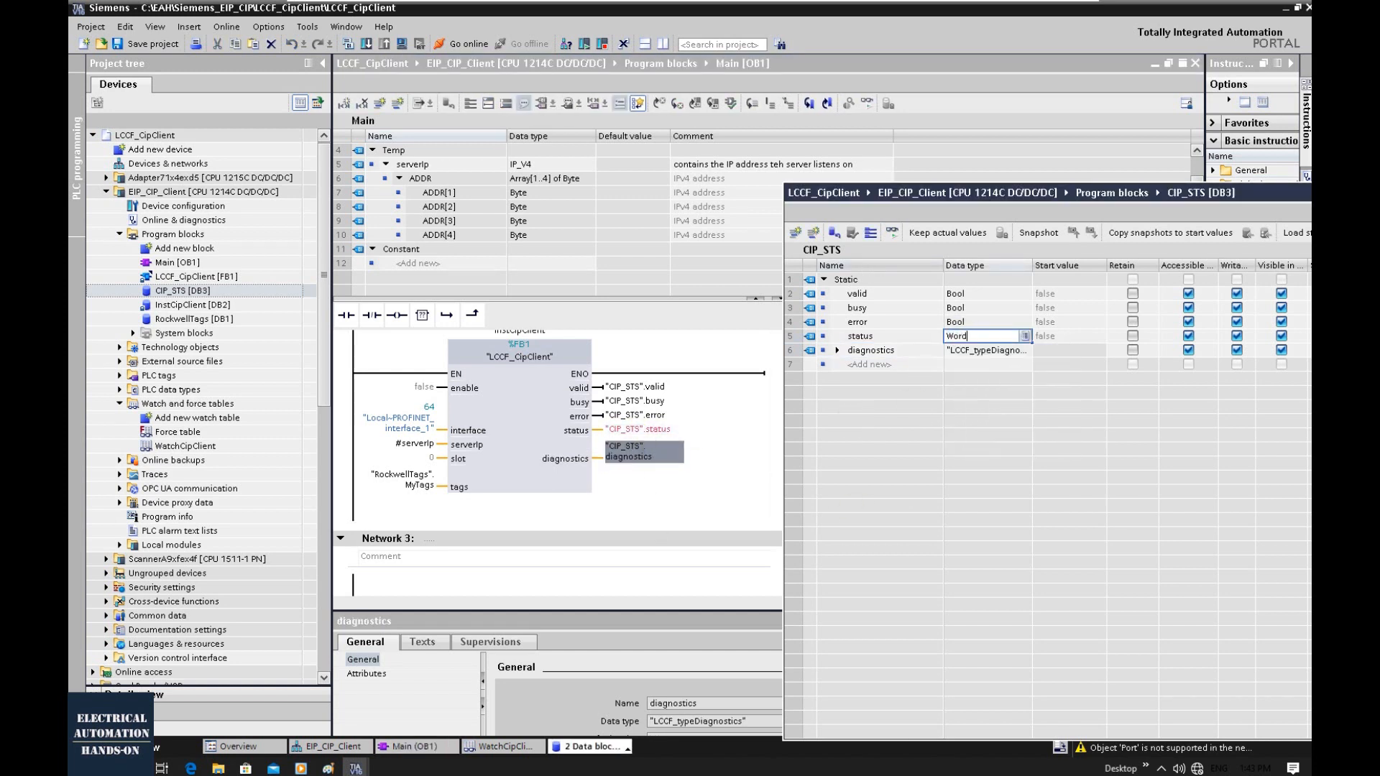
left_click(528, 473)
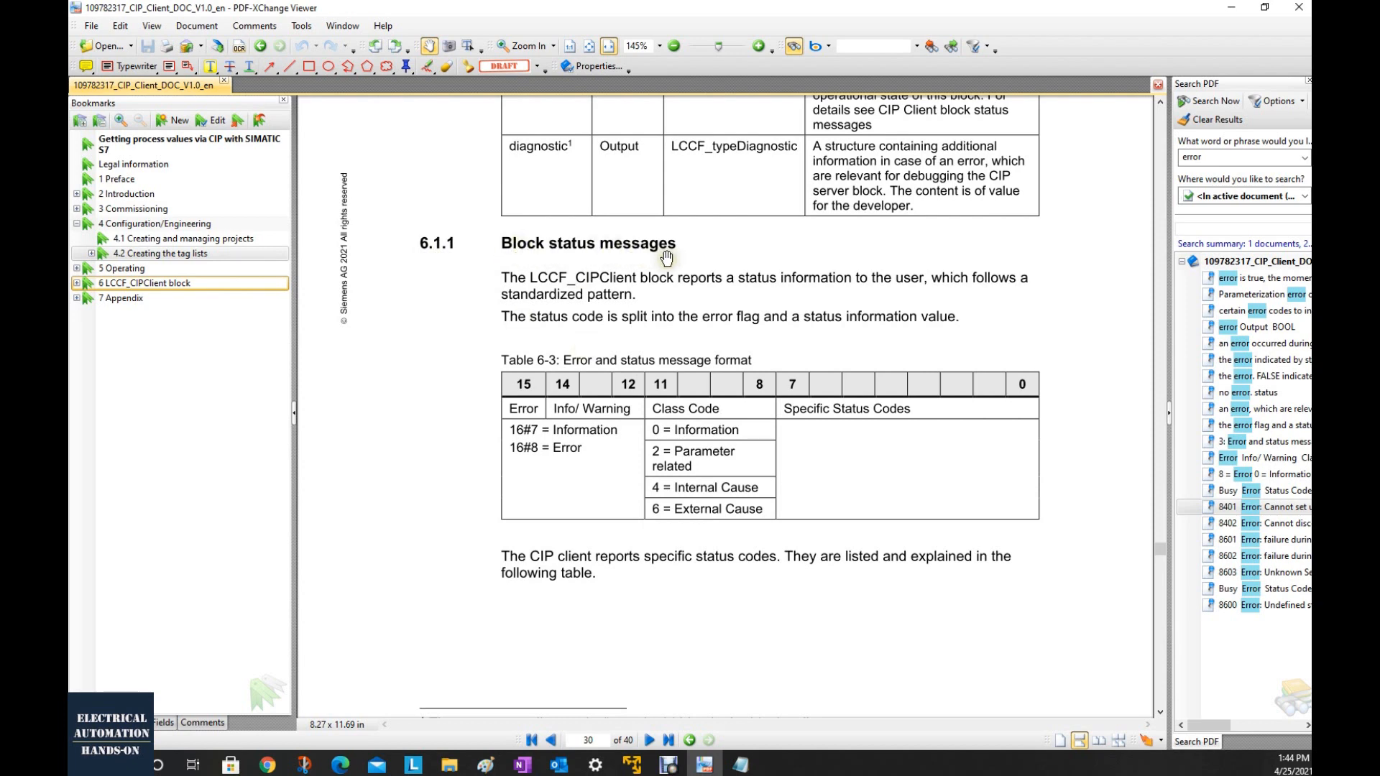
- Read the LCCF_CIPClient block status messages table in the CIP Client PDF manual, and return to TIA Portal
scroll(667, 257, "down", 10)
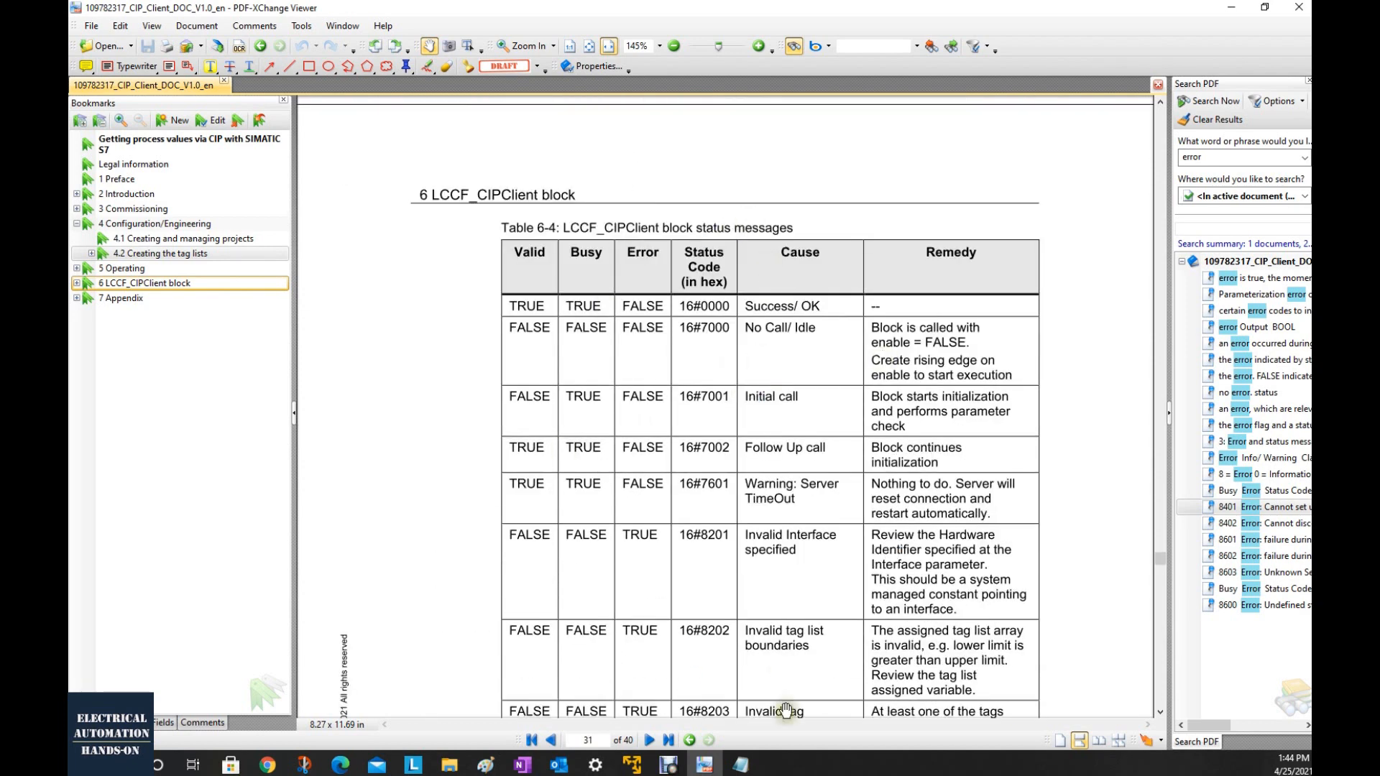
scroll(698, 575, "down", 3)
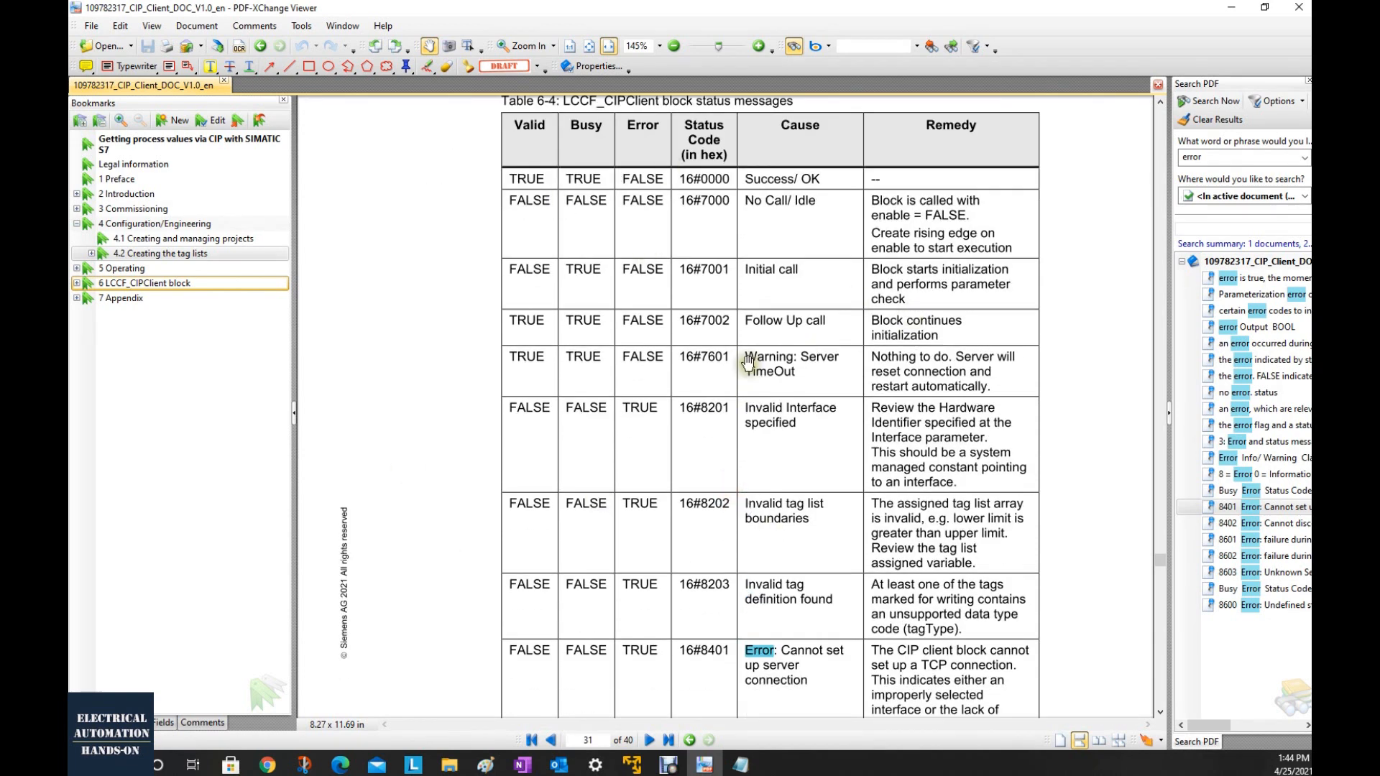
scroll(805, 388, "up", 1)
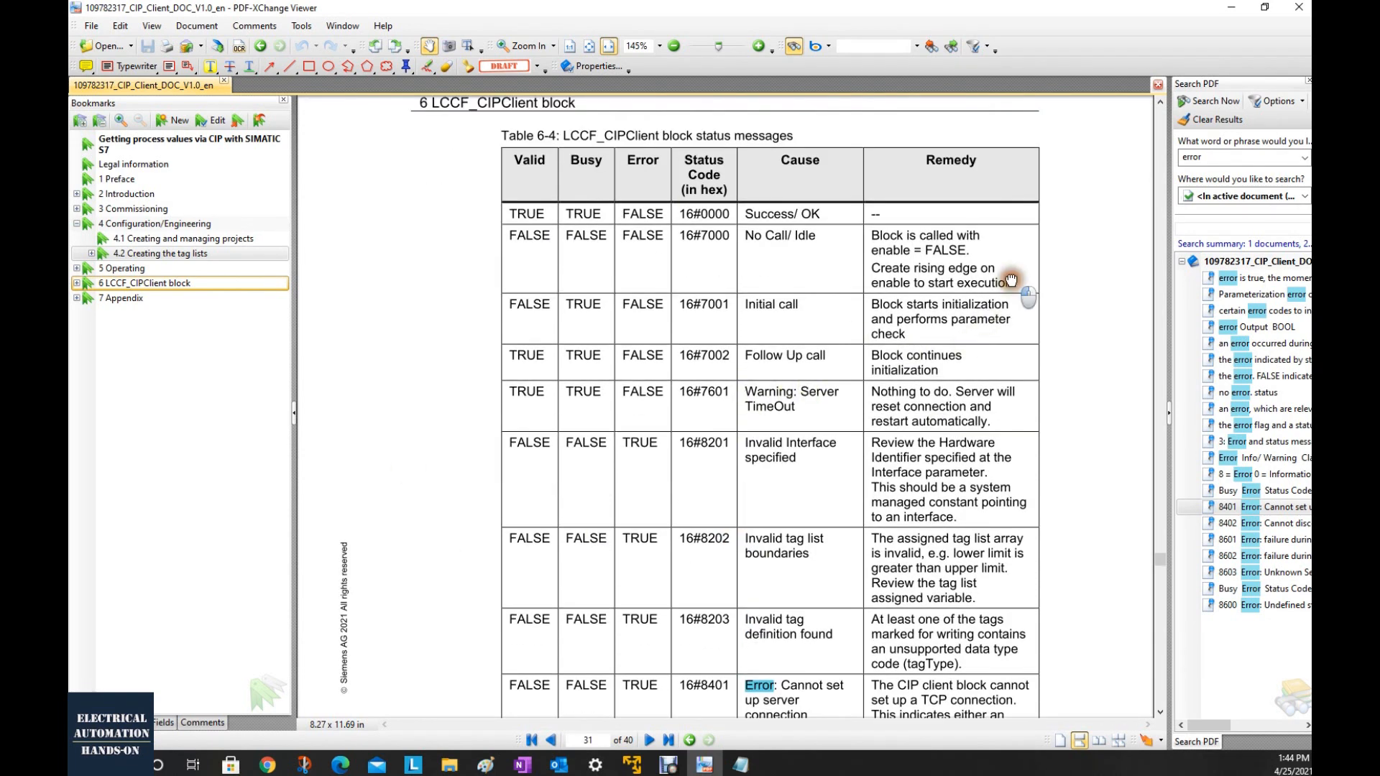
left_click(1232, 9)
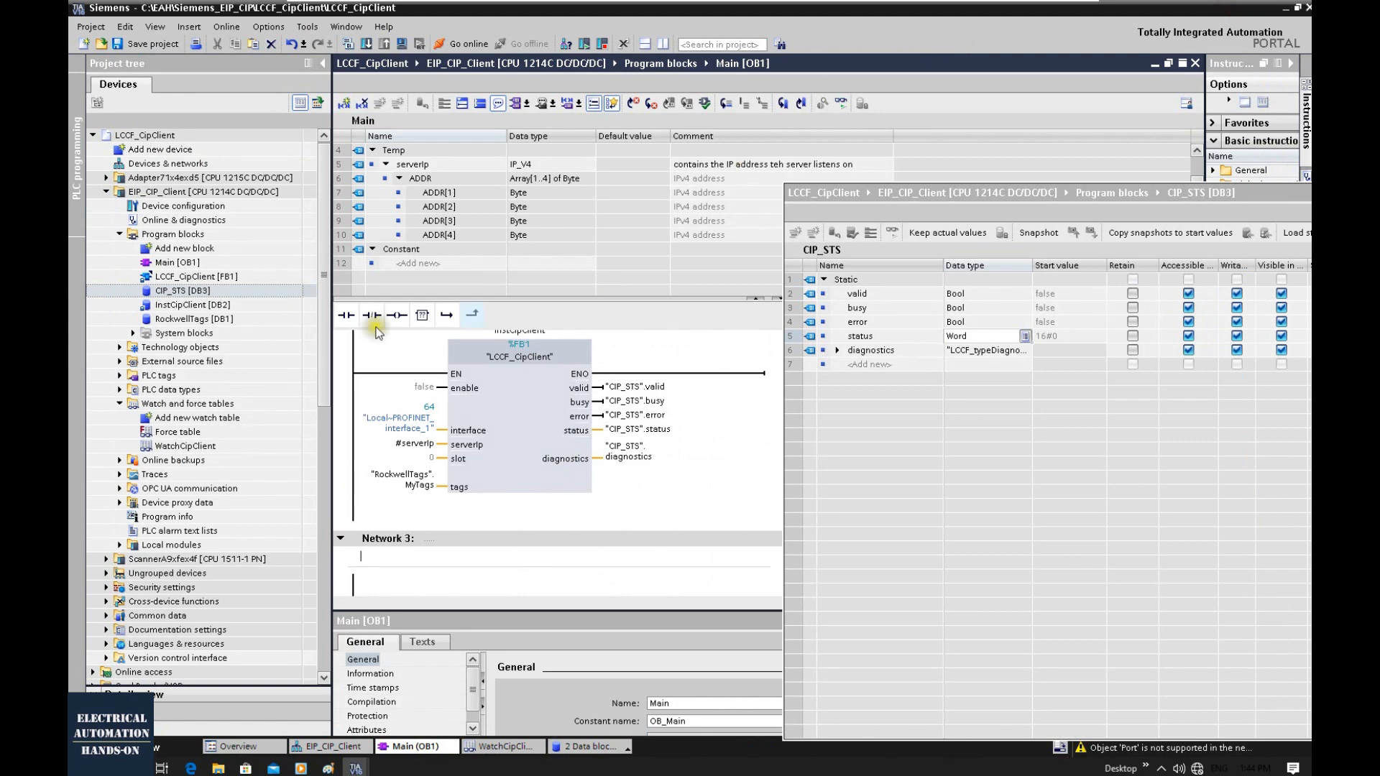
- Save the project and download EIP_CIP_Client to the PLC, confirming the load preview and finishing the load
scroll(595, 391, "up", 5)
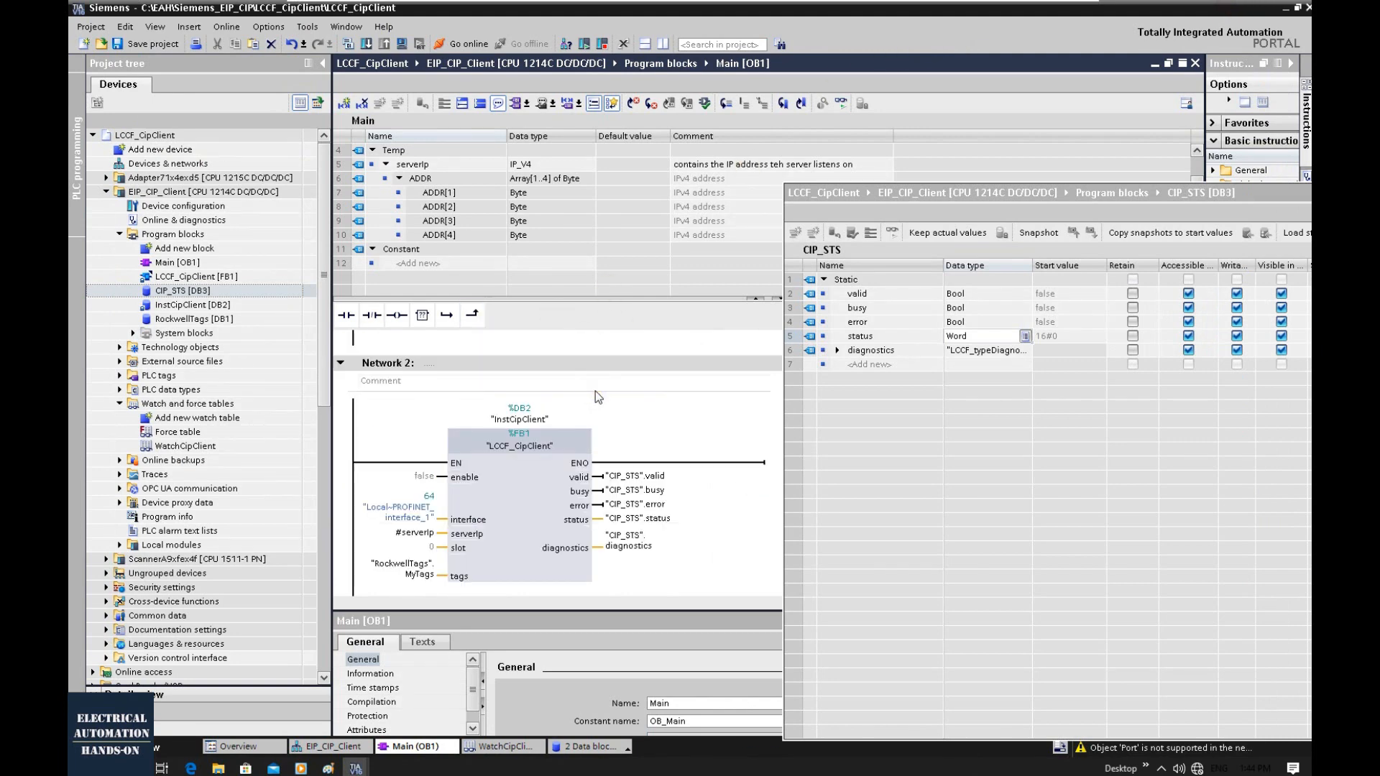
left_click(191, 191)
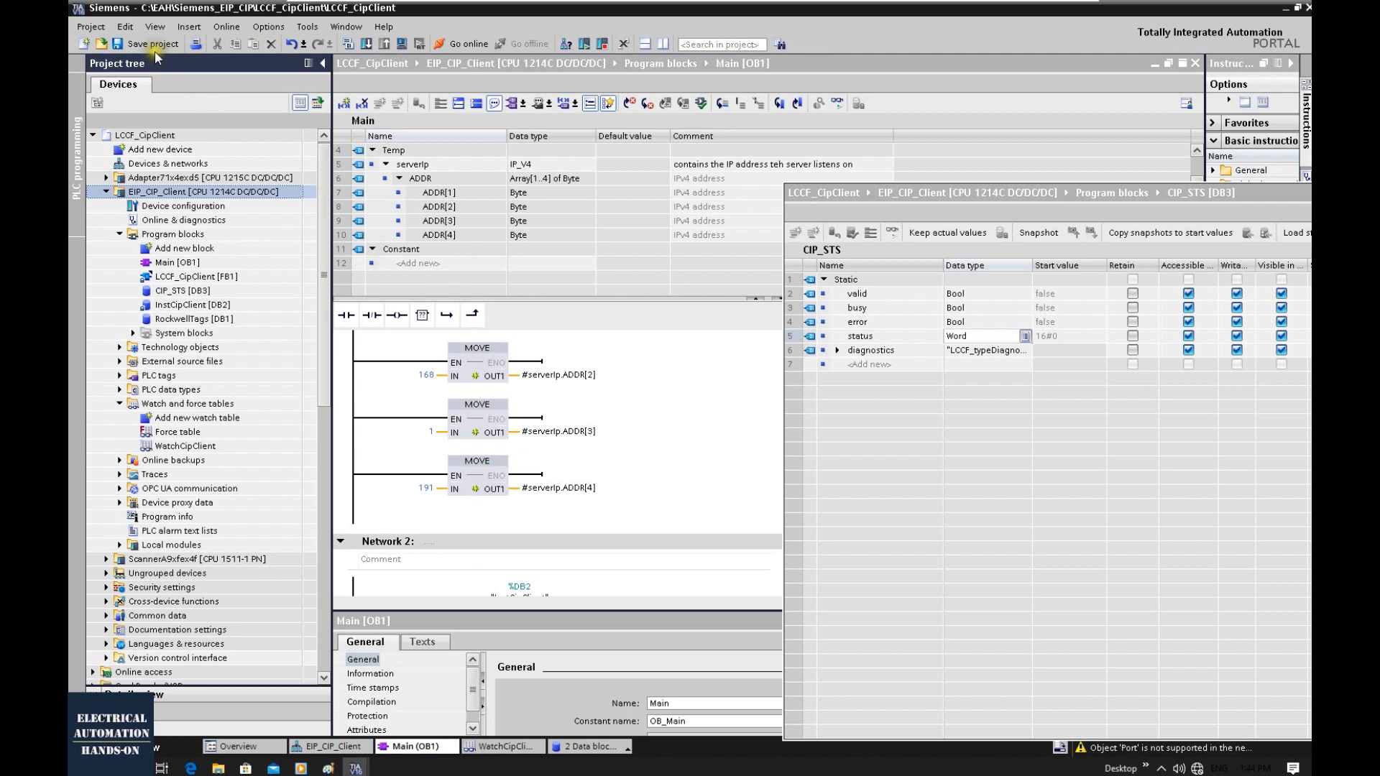
key("ctrl+s")
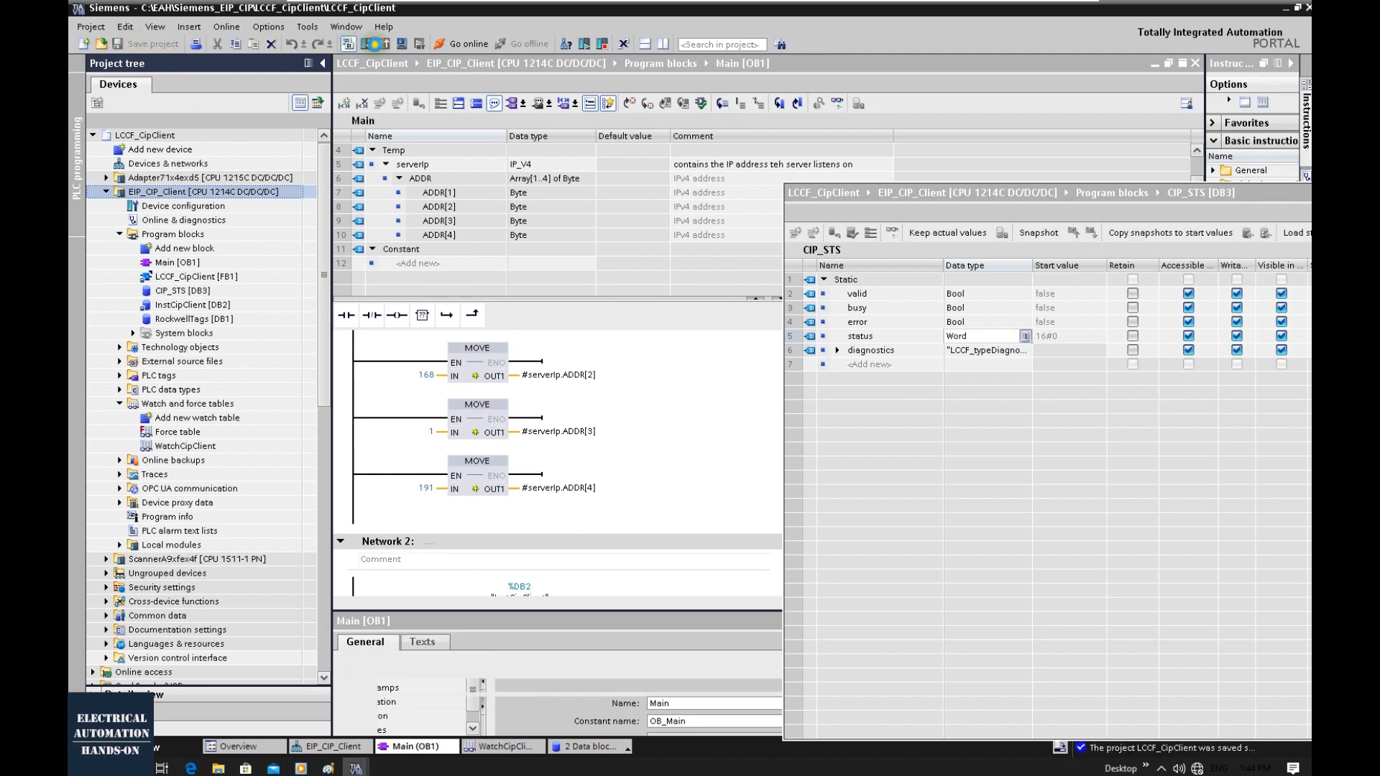
left_click(369, 45)
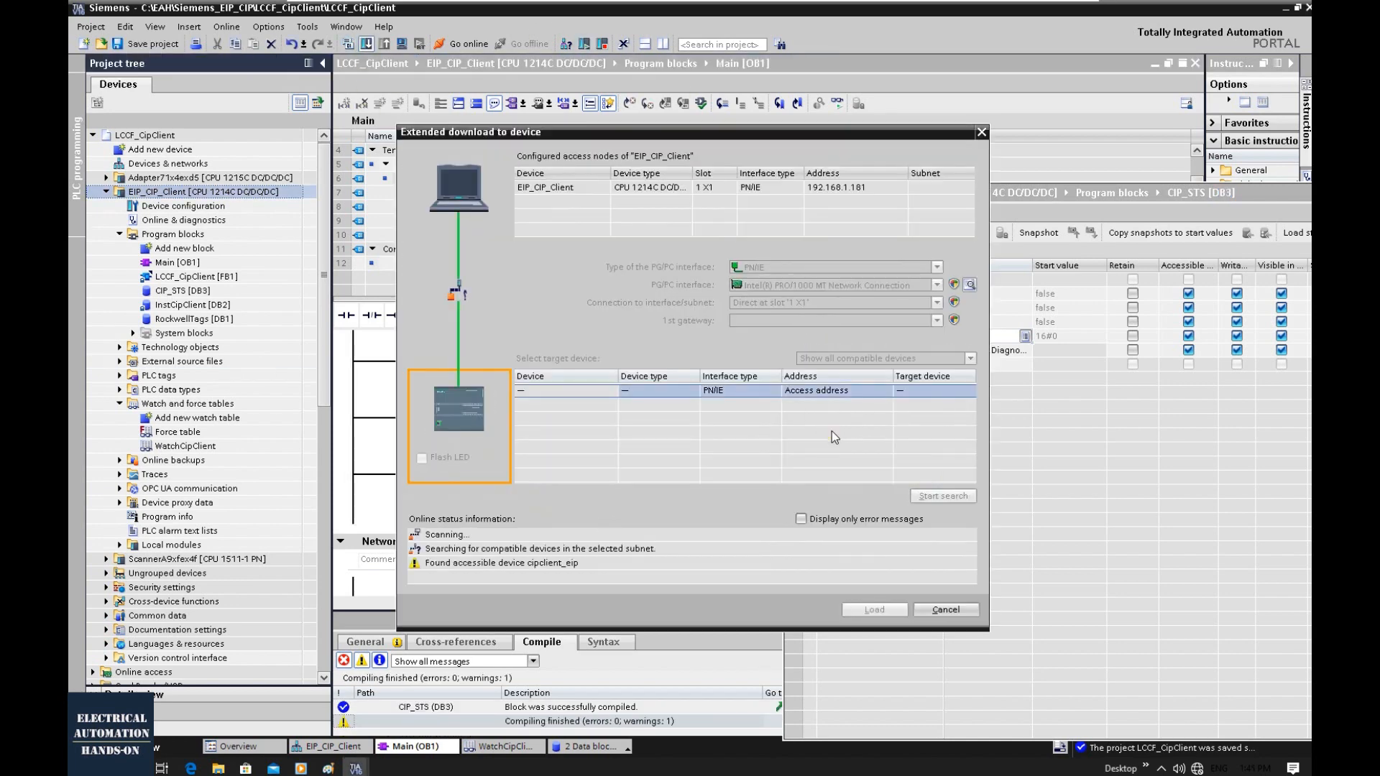
left_click(873, 609)
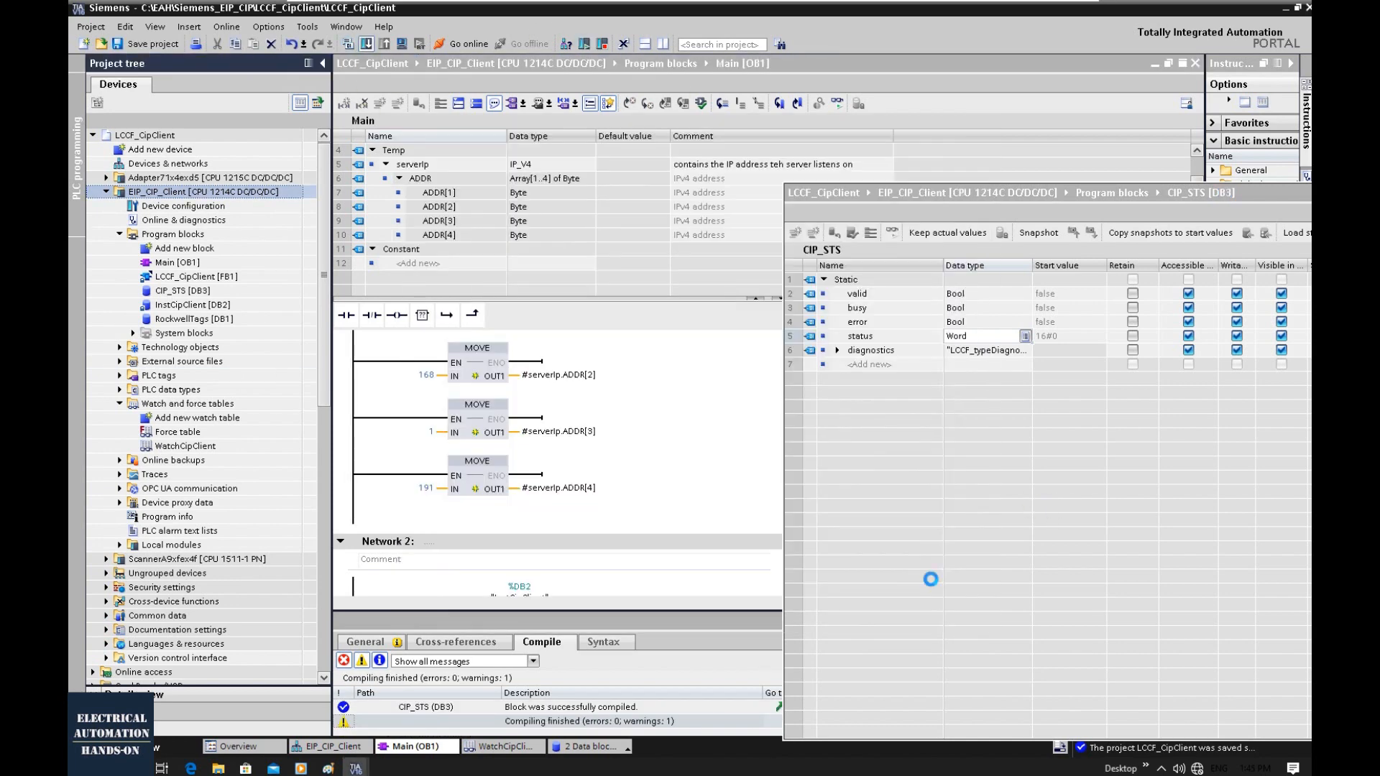
left_click(870, 530)
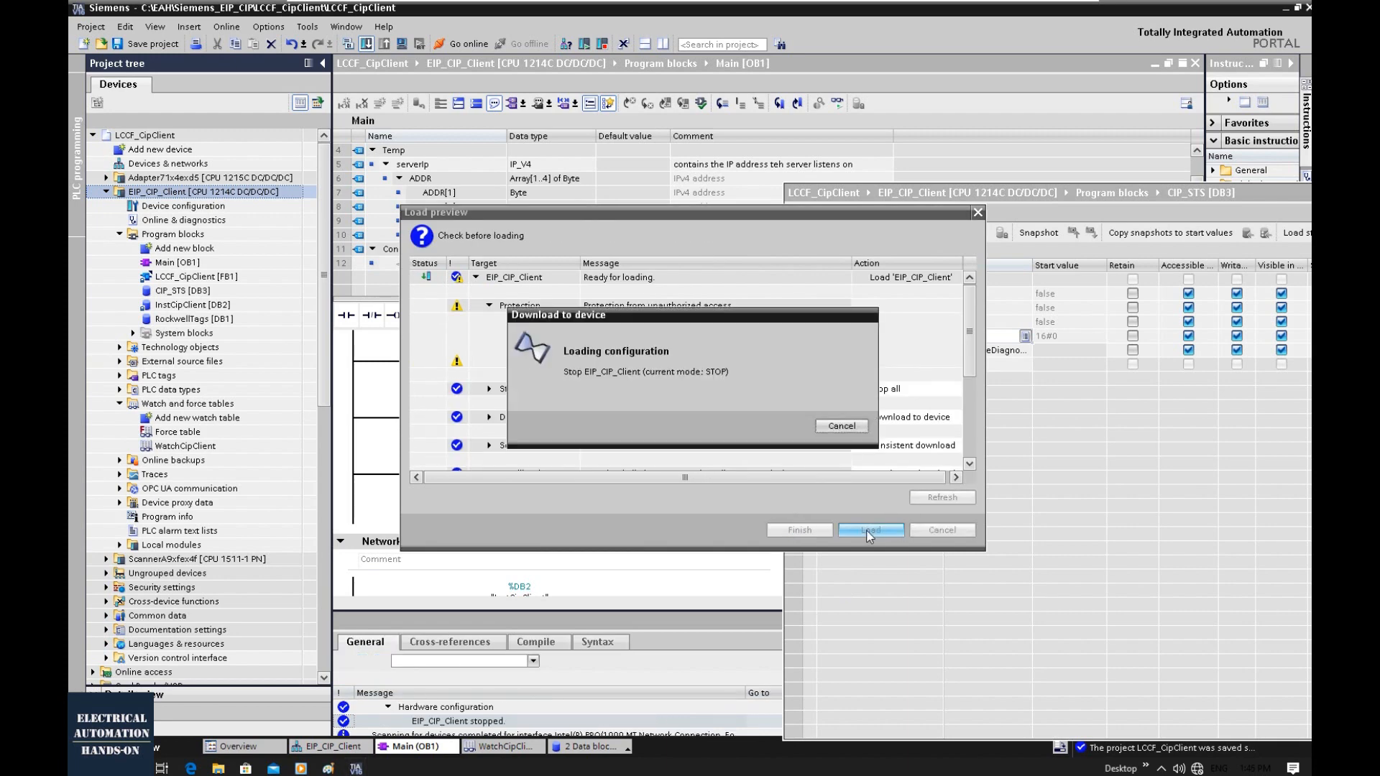
left_click(794, 530)
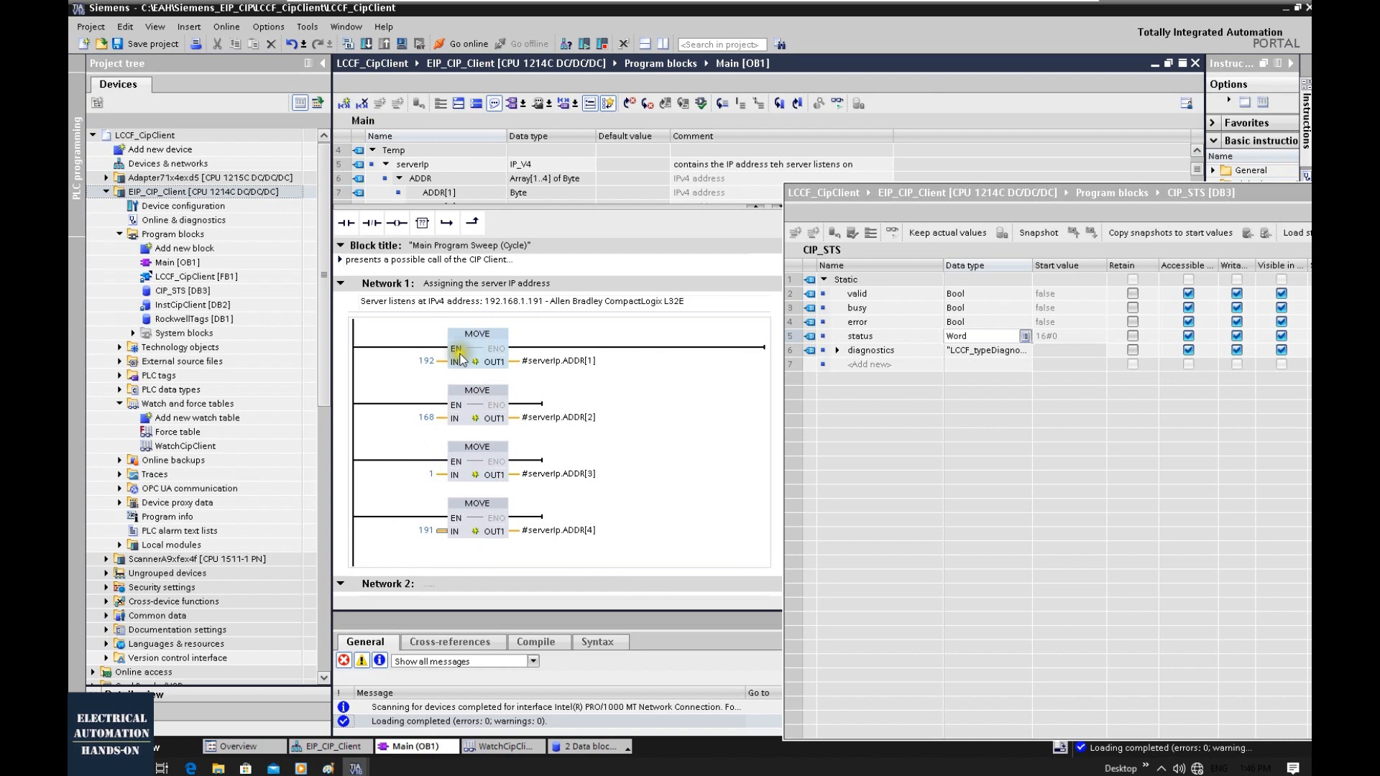
- Review the server IP address moves in Network 1 and the LCCF_CipClient call in Network 2 of Main [OB1]
scroll(445, 503, "down", 3)
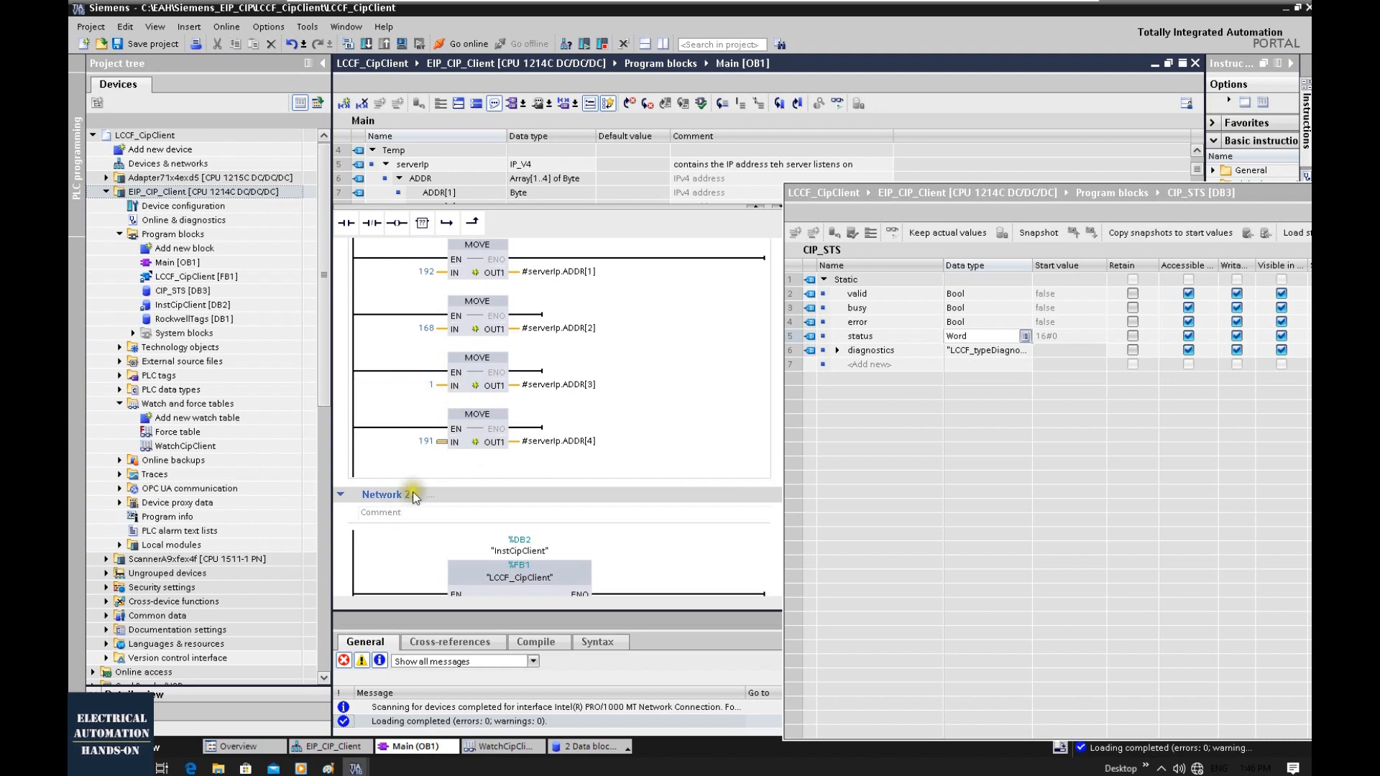
scroll(400, 496, "down", 9)
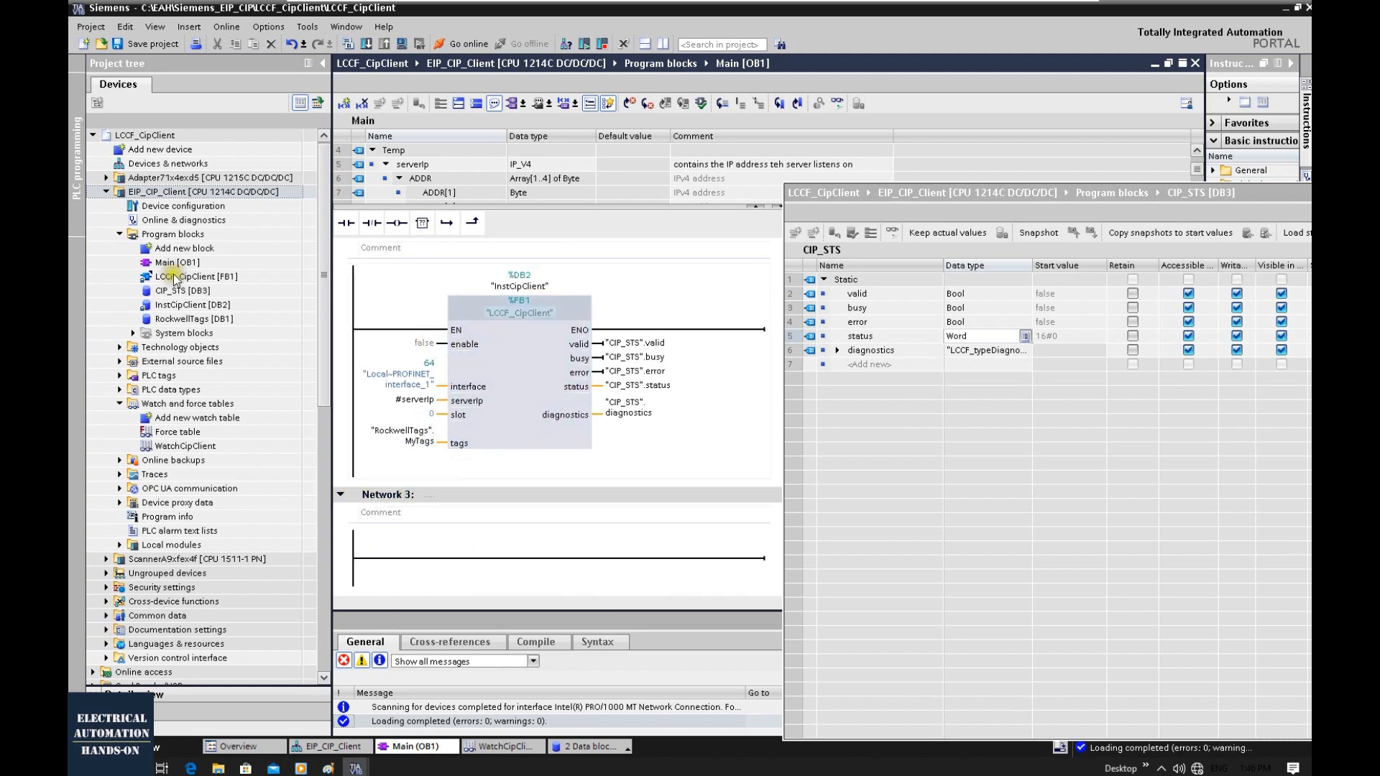
- Open the WatchCipClient watch table with live monitoring, place it beside Main [OB1], and turn on monitoring of that block
double_click(166, 449)
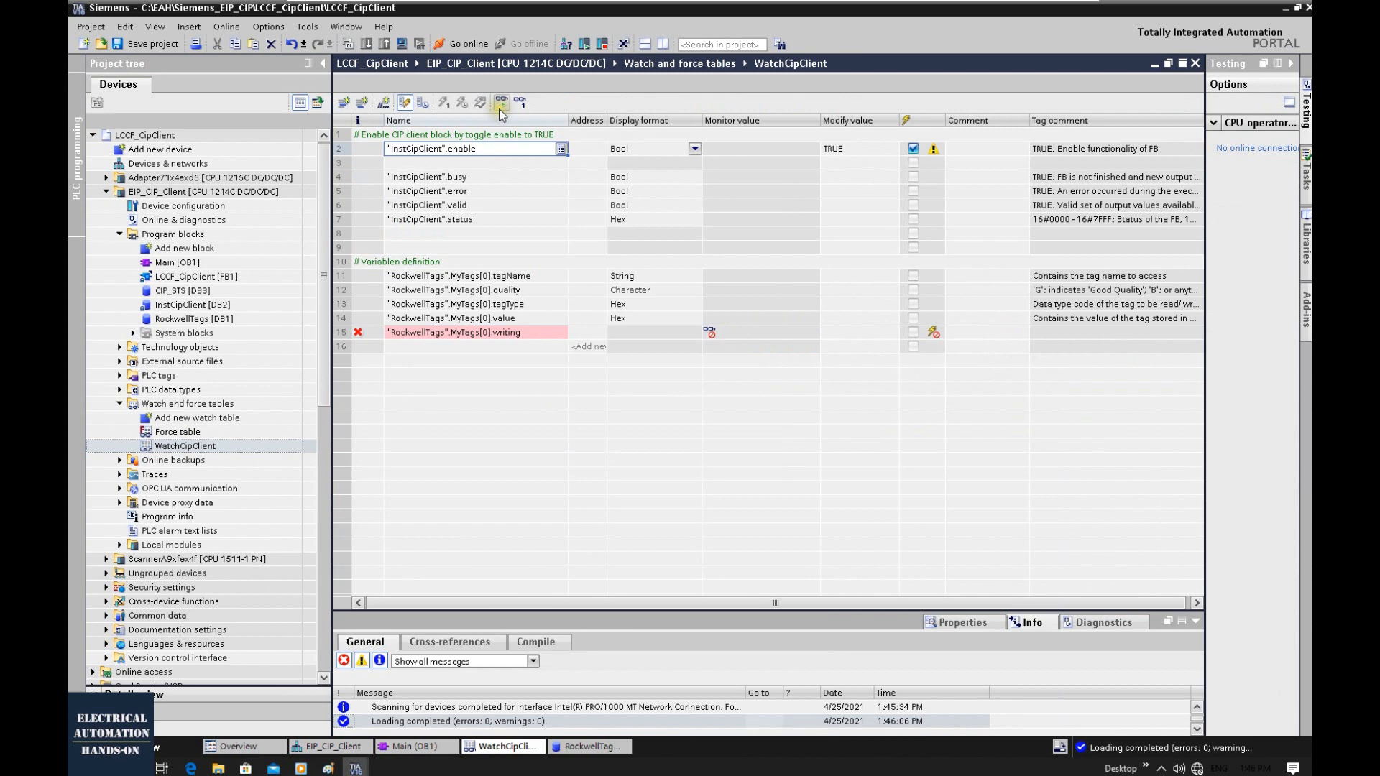
left_click(502, 105)
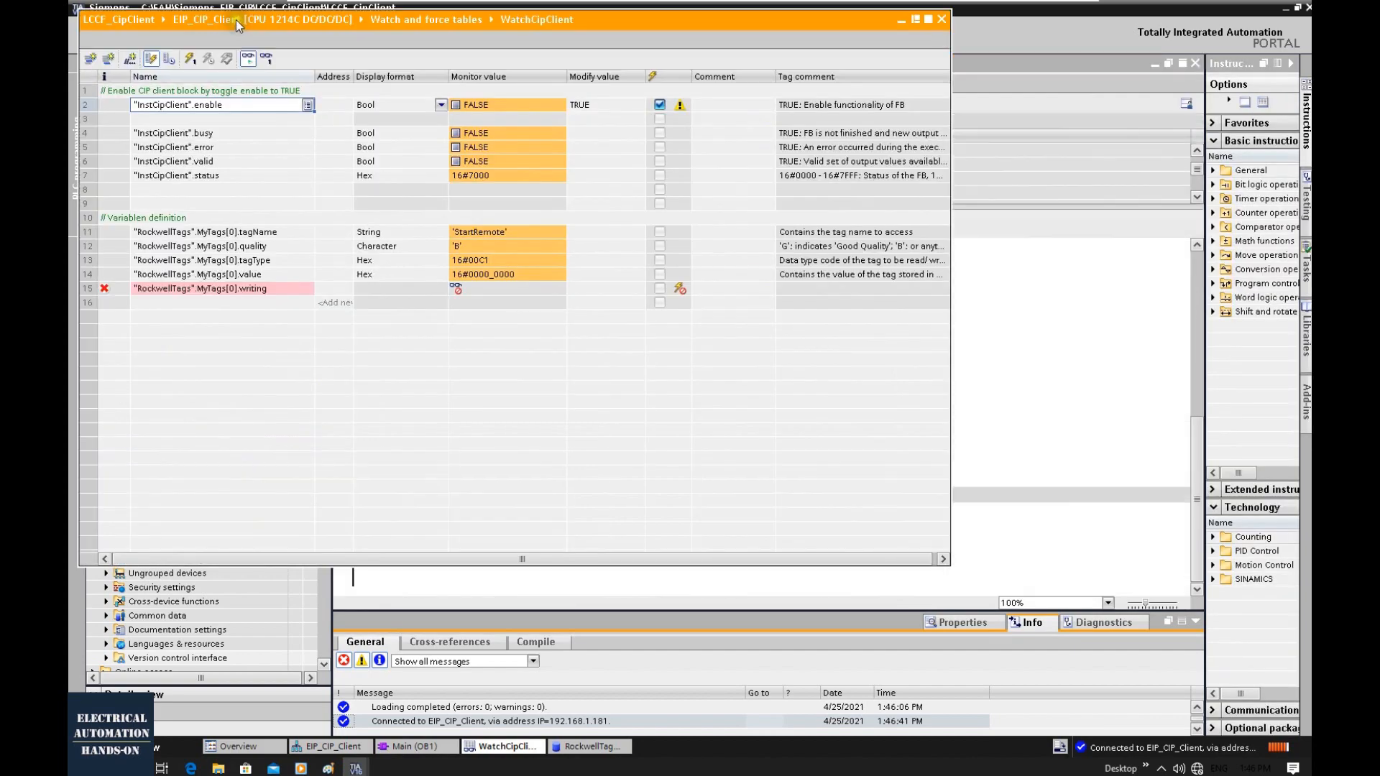
left_click_drag(232, 20, 789, 180)
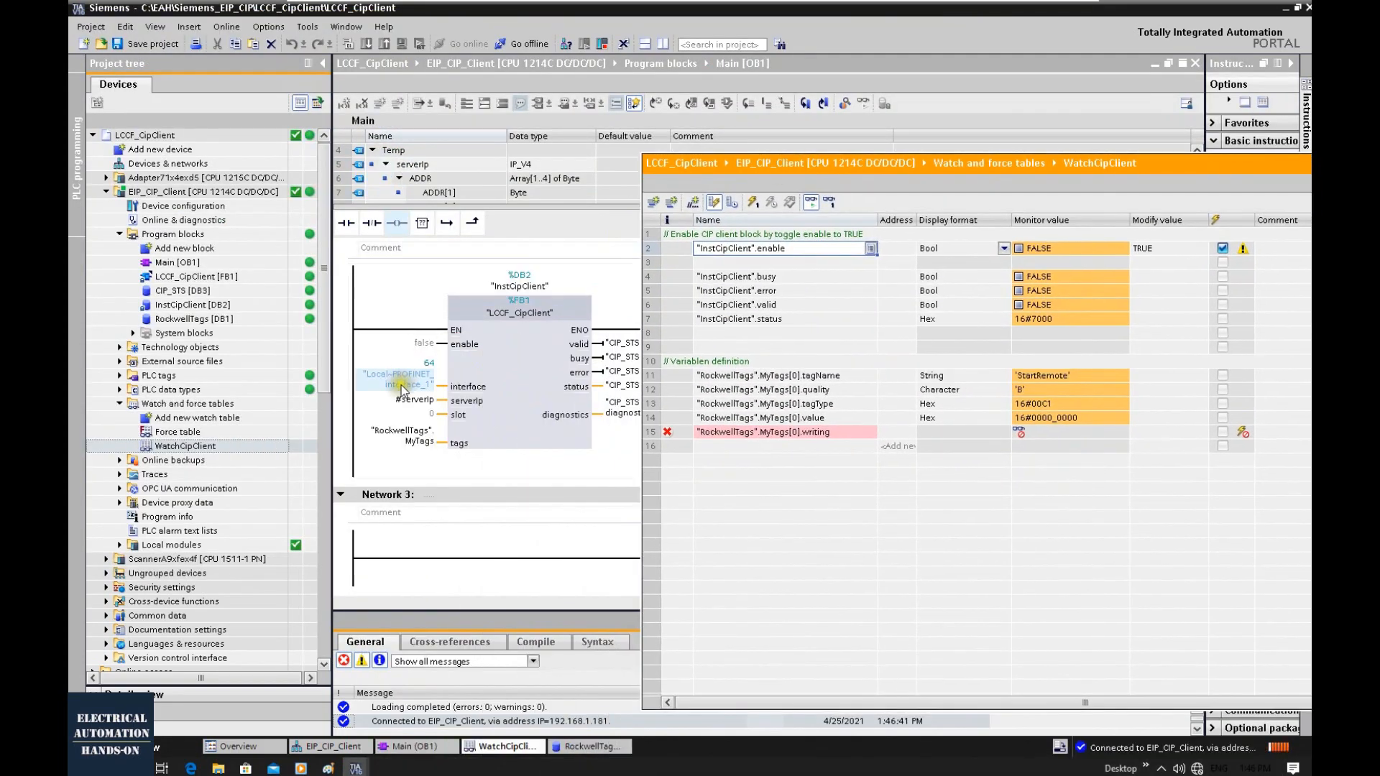
left_click(526, 358)
left_click(863, 103)
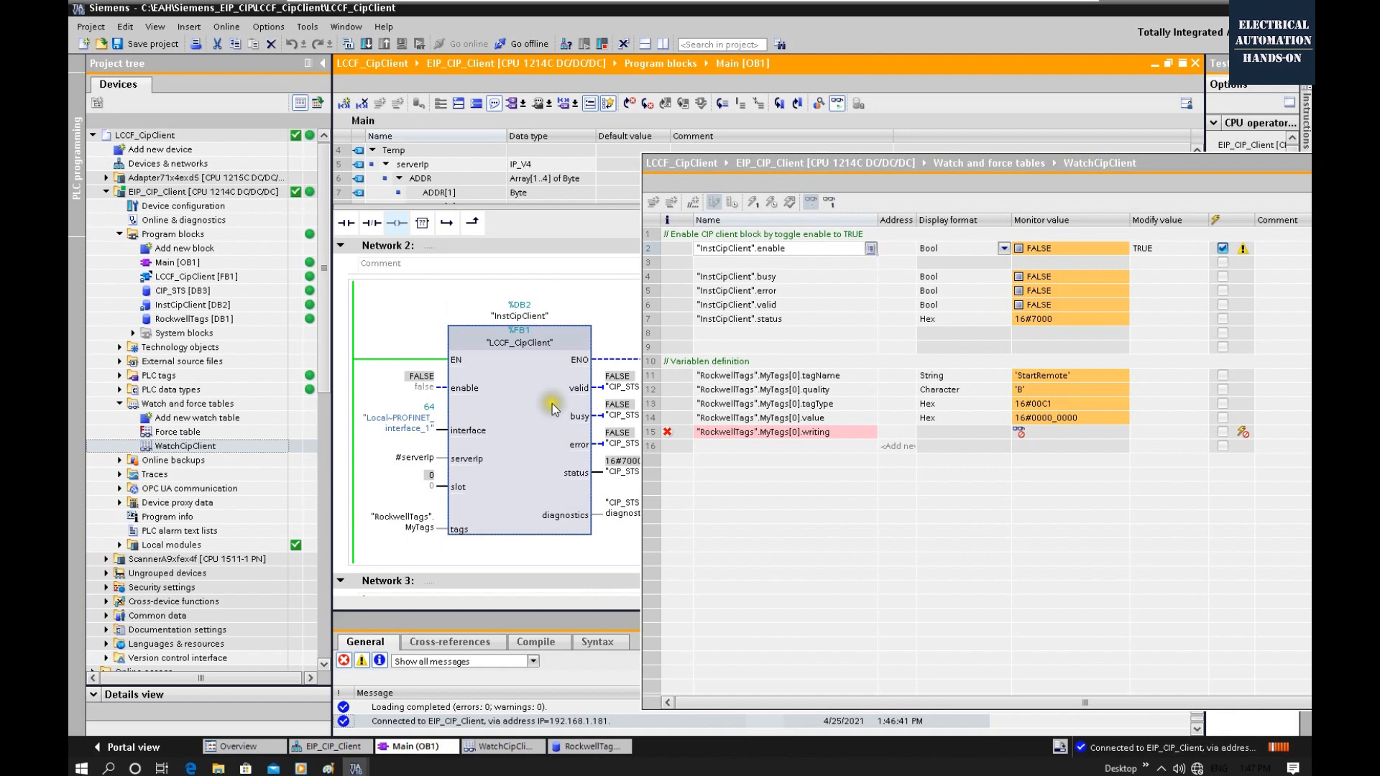
- Modify "InstCipClient".enable to TRUE in the PLC, and check the MyTags[0] quality and client status values in the watch table
left_click(1068, 253)
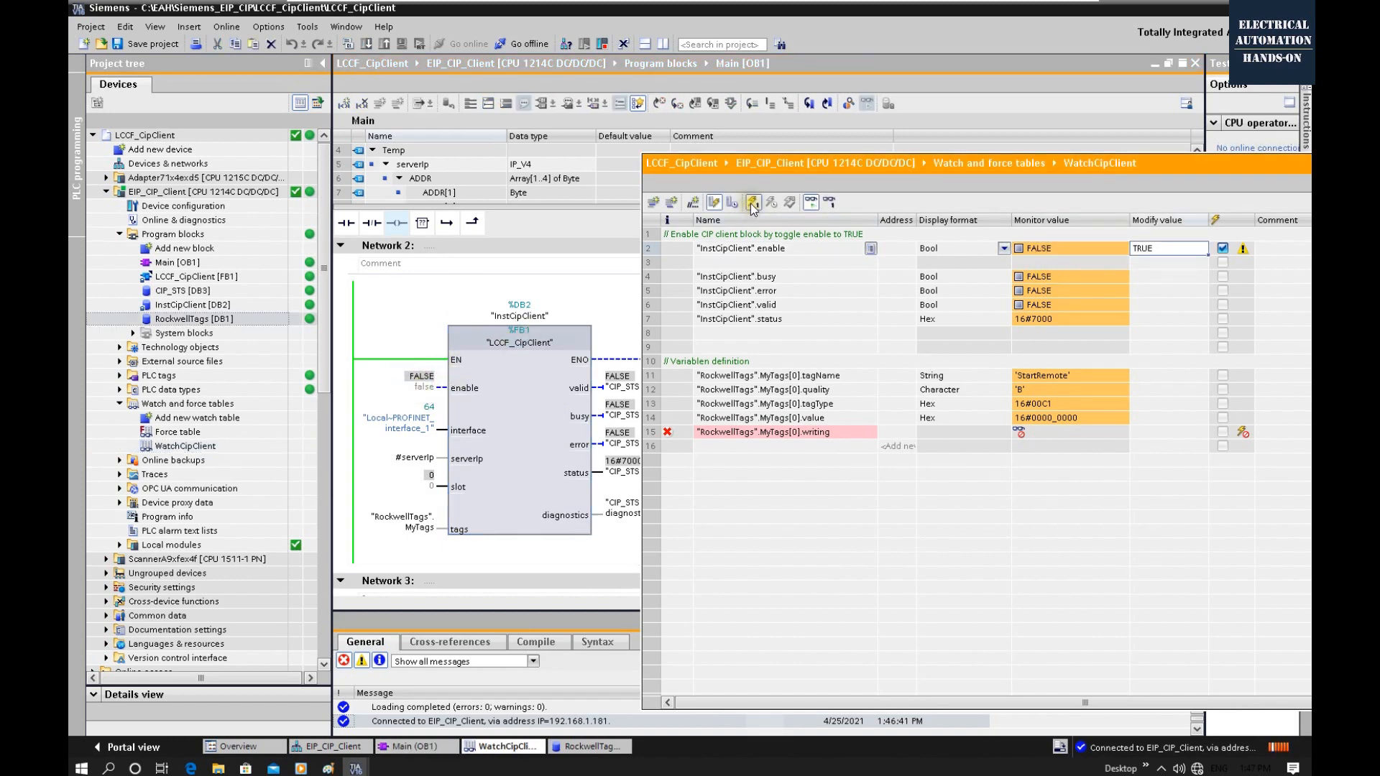
left_click(751, 205)
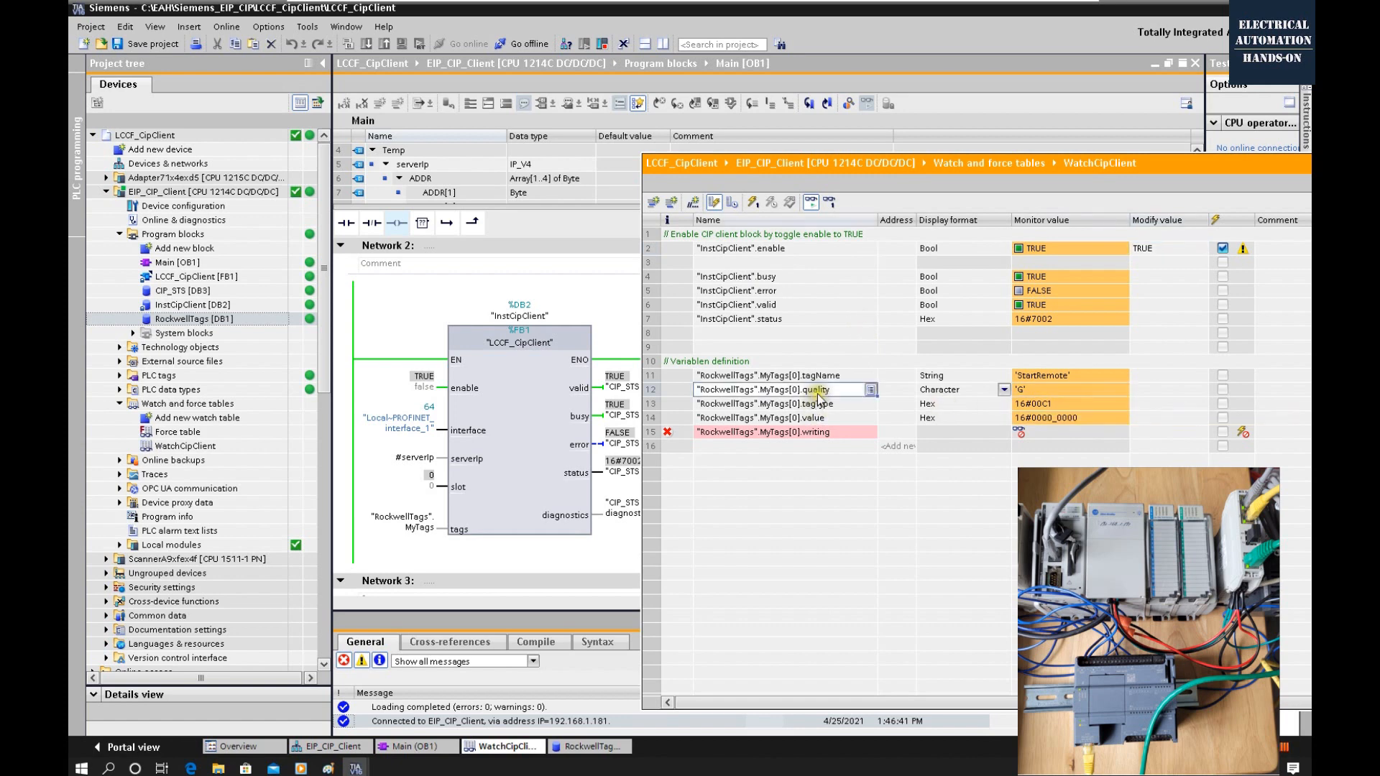
left_click(1032, 392)
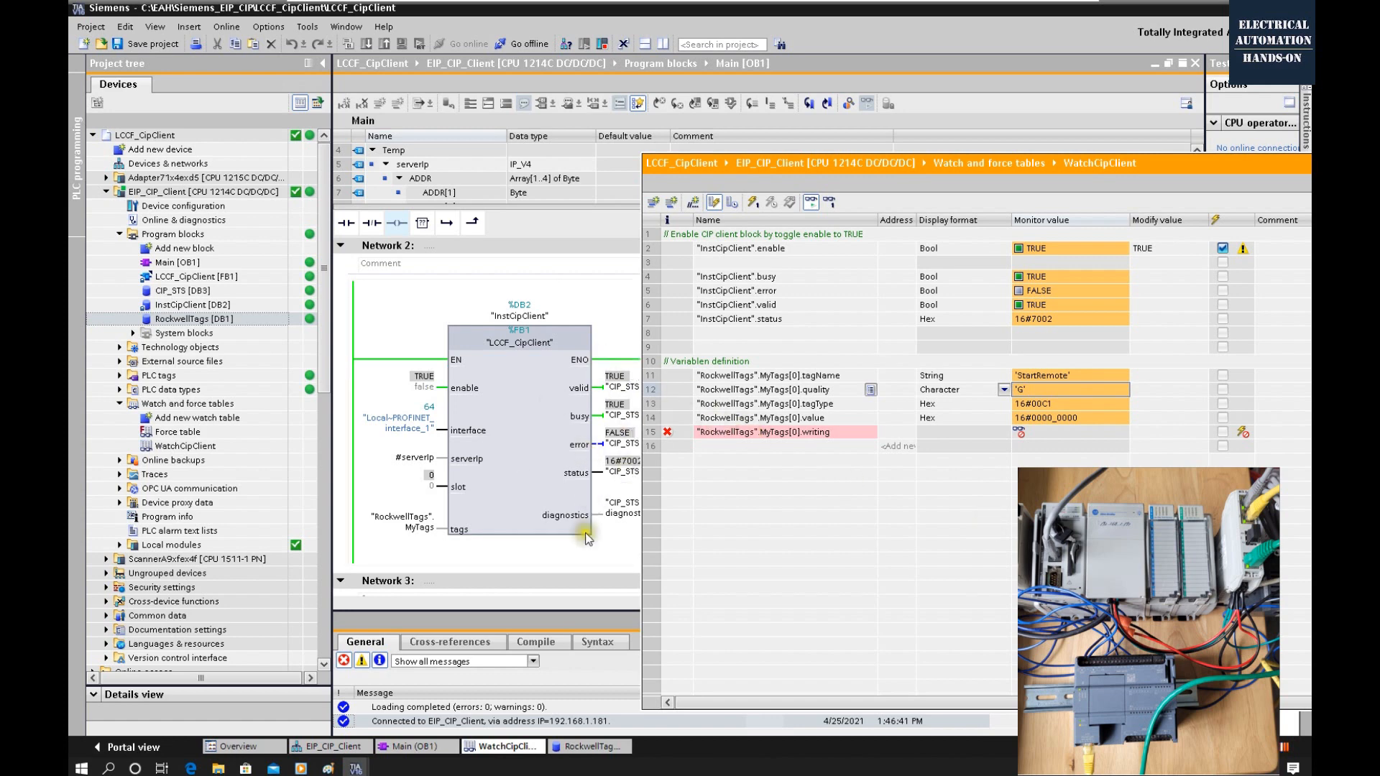
left_click_drag(851, 161, 920, 156)
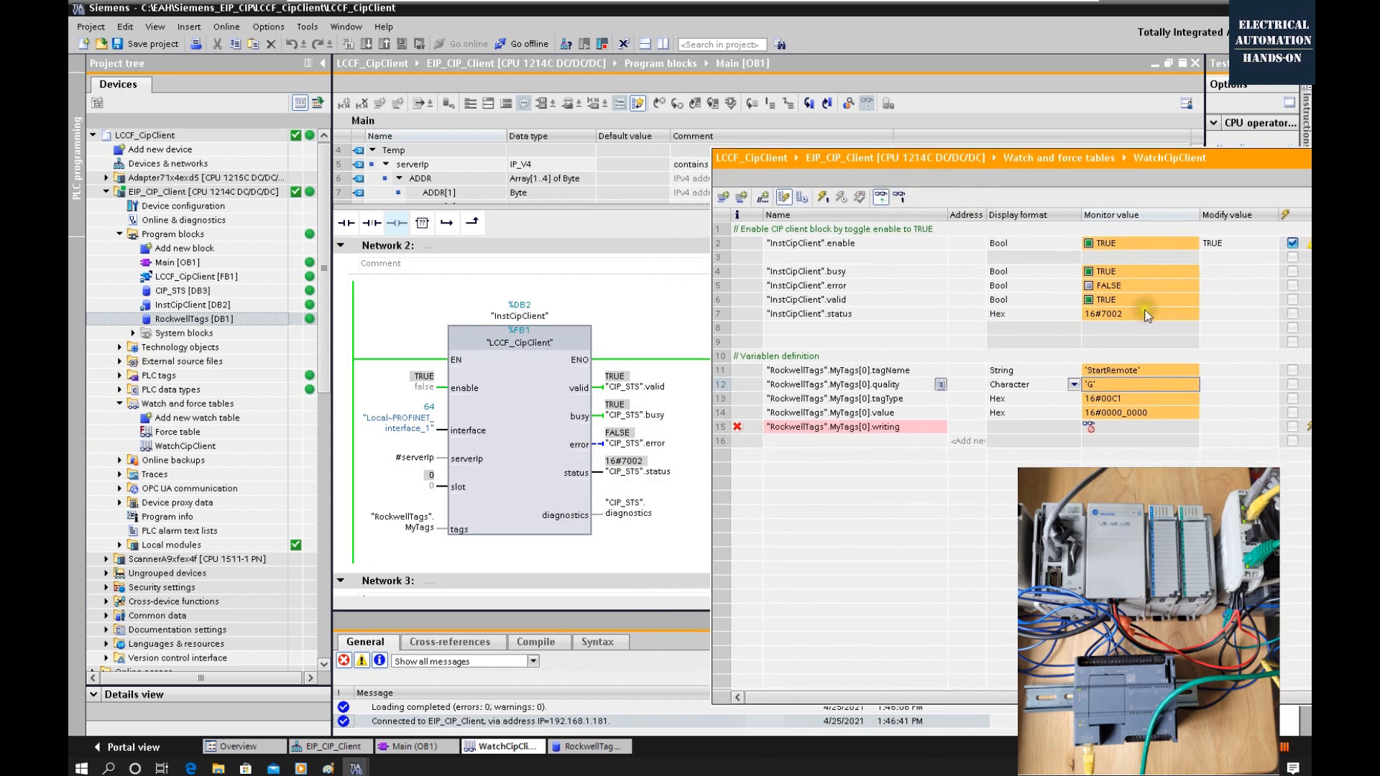
left_click(907, 314)
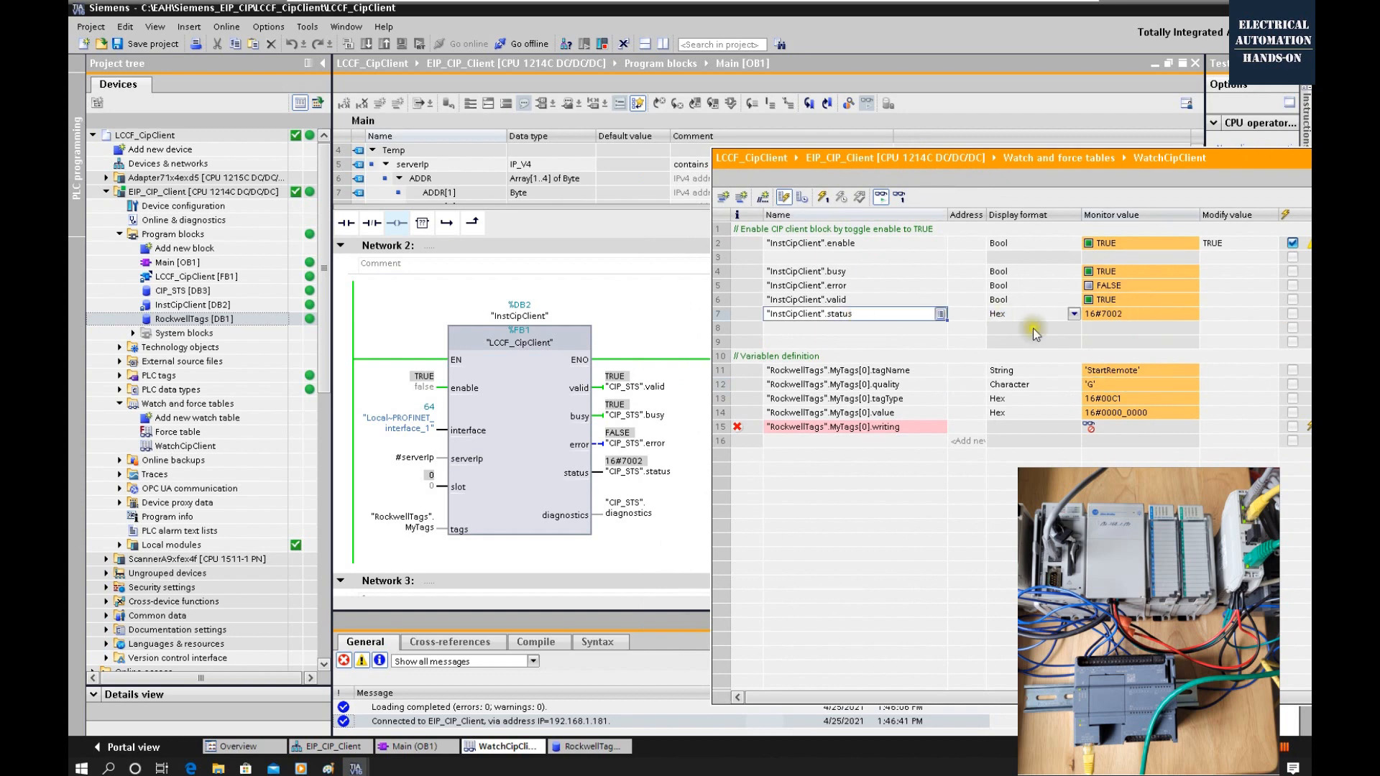
left_click(1113, 317)
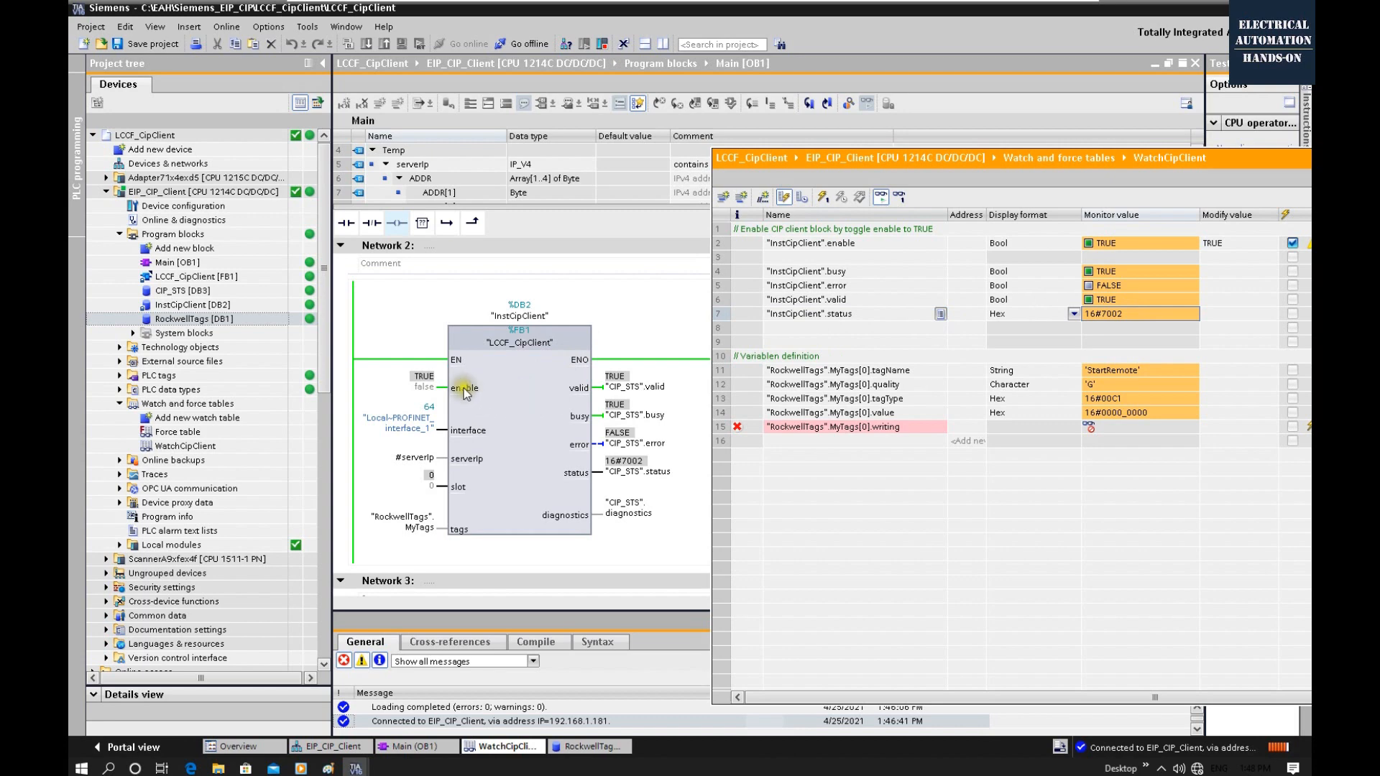
- Open the RockwellTags [DB1] data block with live monitoring, and move the watch table clear of its monitor values and comments
double_click(194, 320)
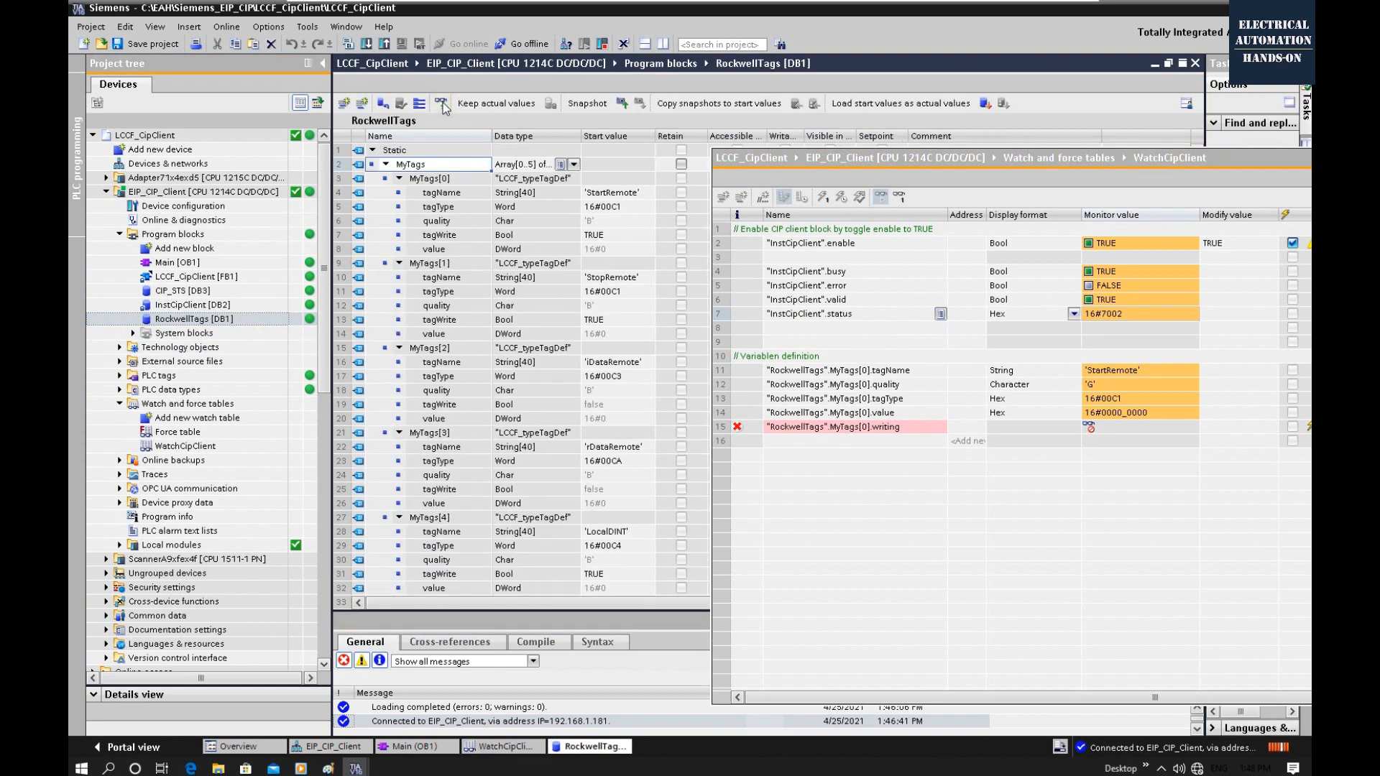
left_click(441, 104)
left_click_drag(868, 154, 970, 129)
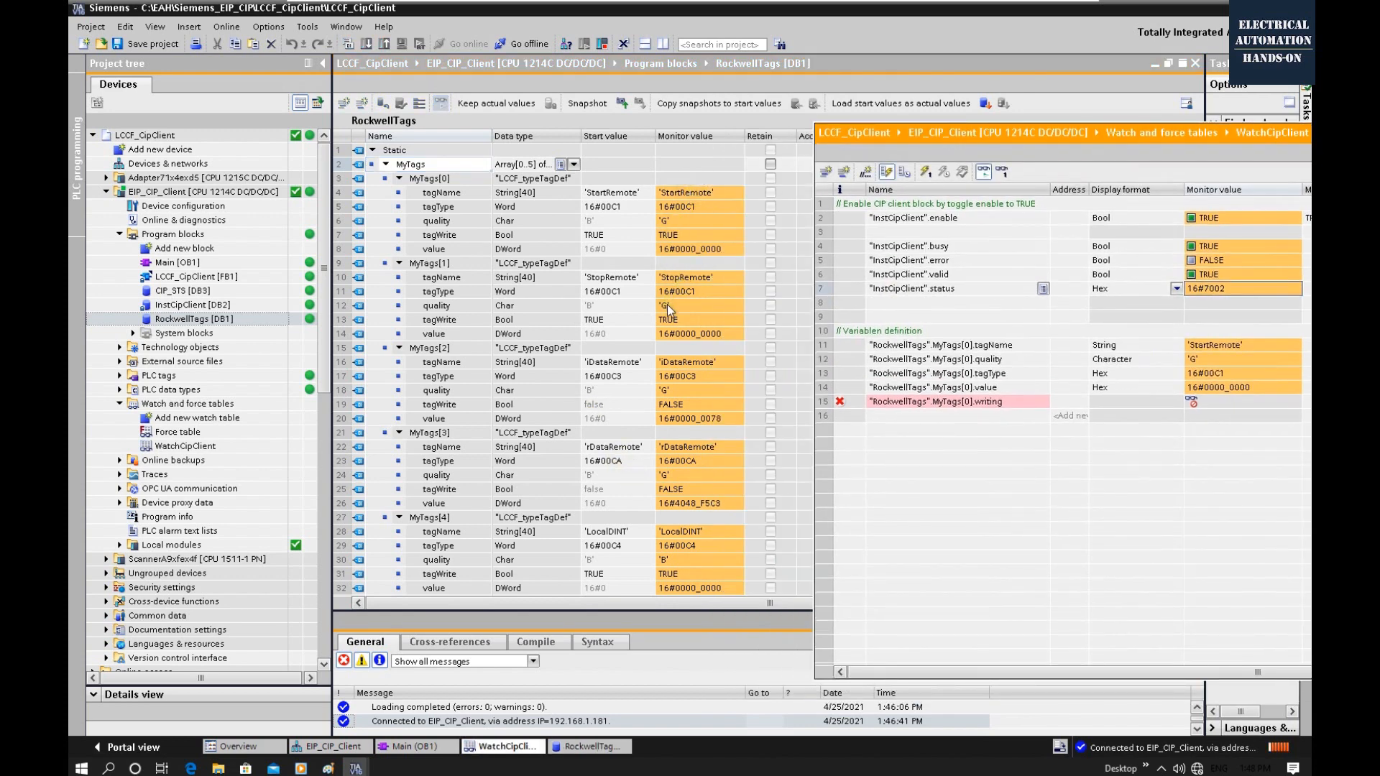
left_click_drag(900, 139, 936, 585)
left_click(1021, 228)
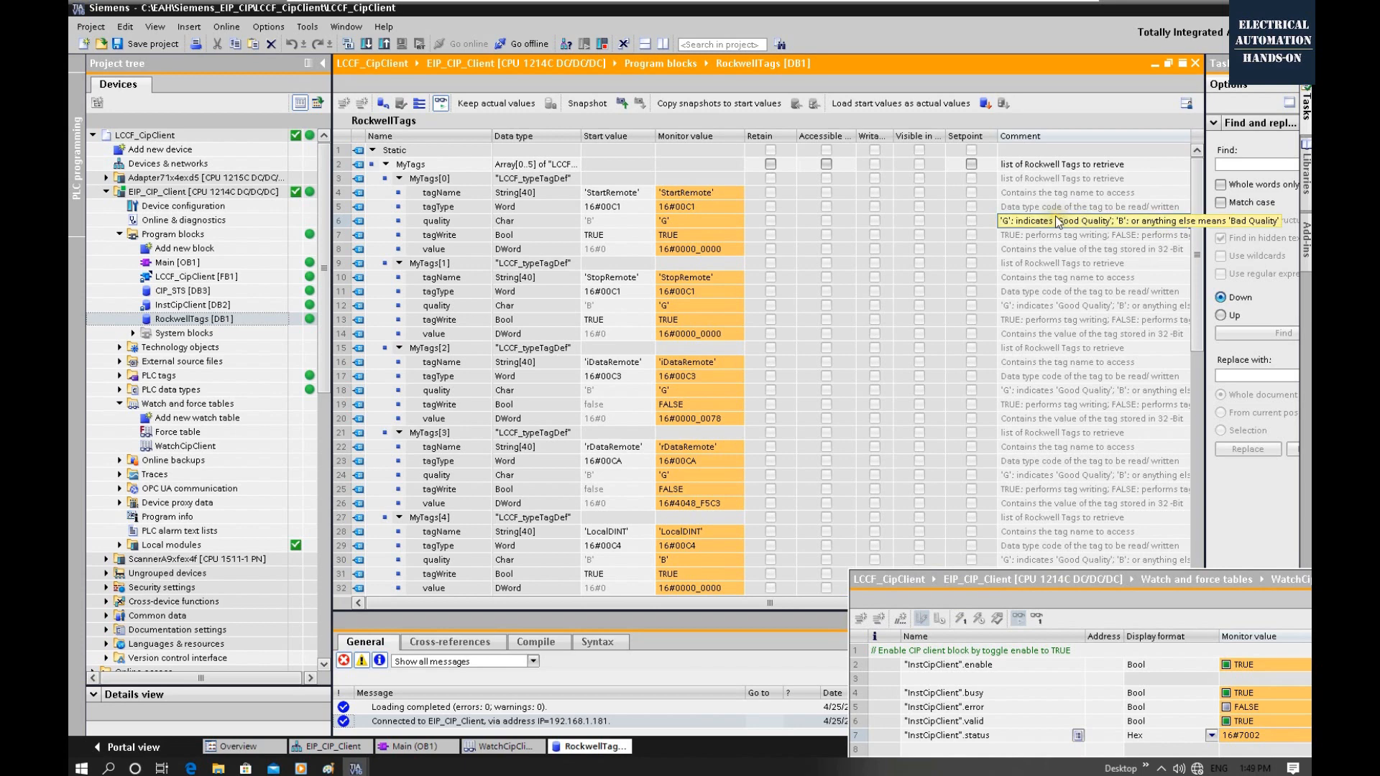
- Examine the monitored tag names, values and quality of MyTags[0] through MyTags[4] in RockwellTags
scroll(641, 248, "down", 1)
left_click(674, 322)
left_click(683, 405)
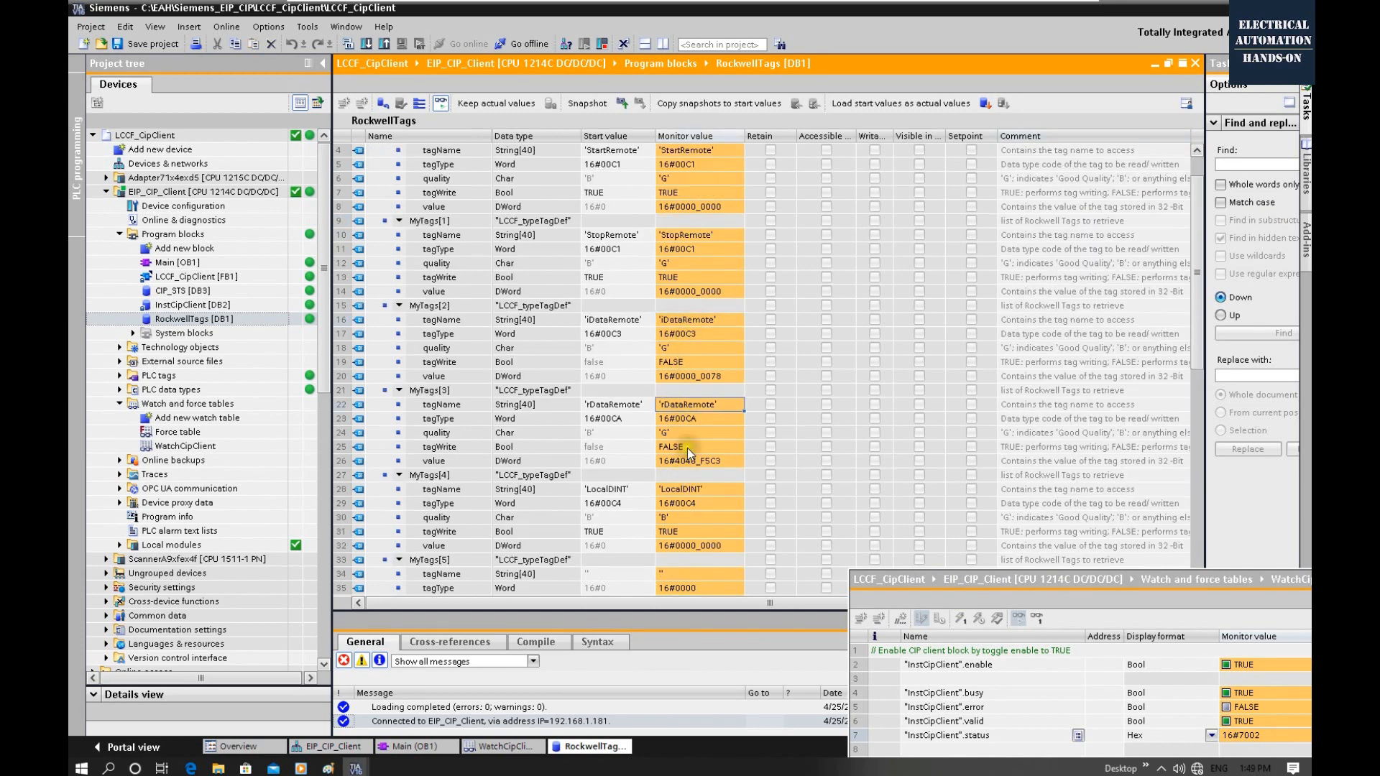
left_click(670, 380)
left_click(434, 378)
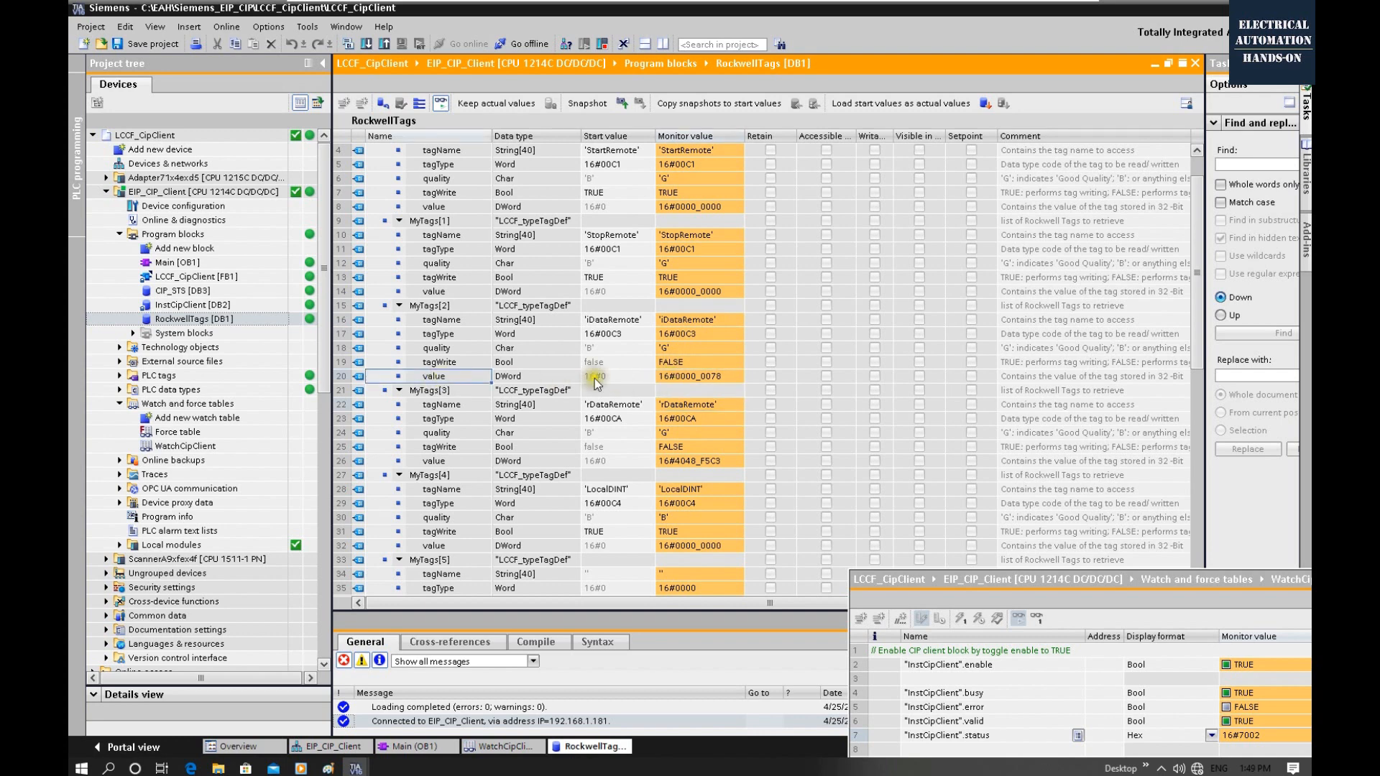
key("Tab")
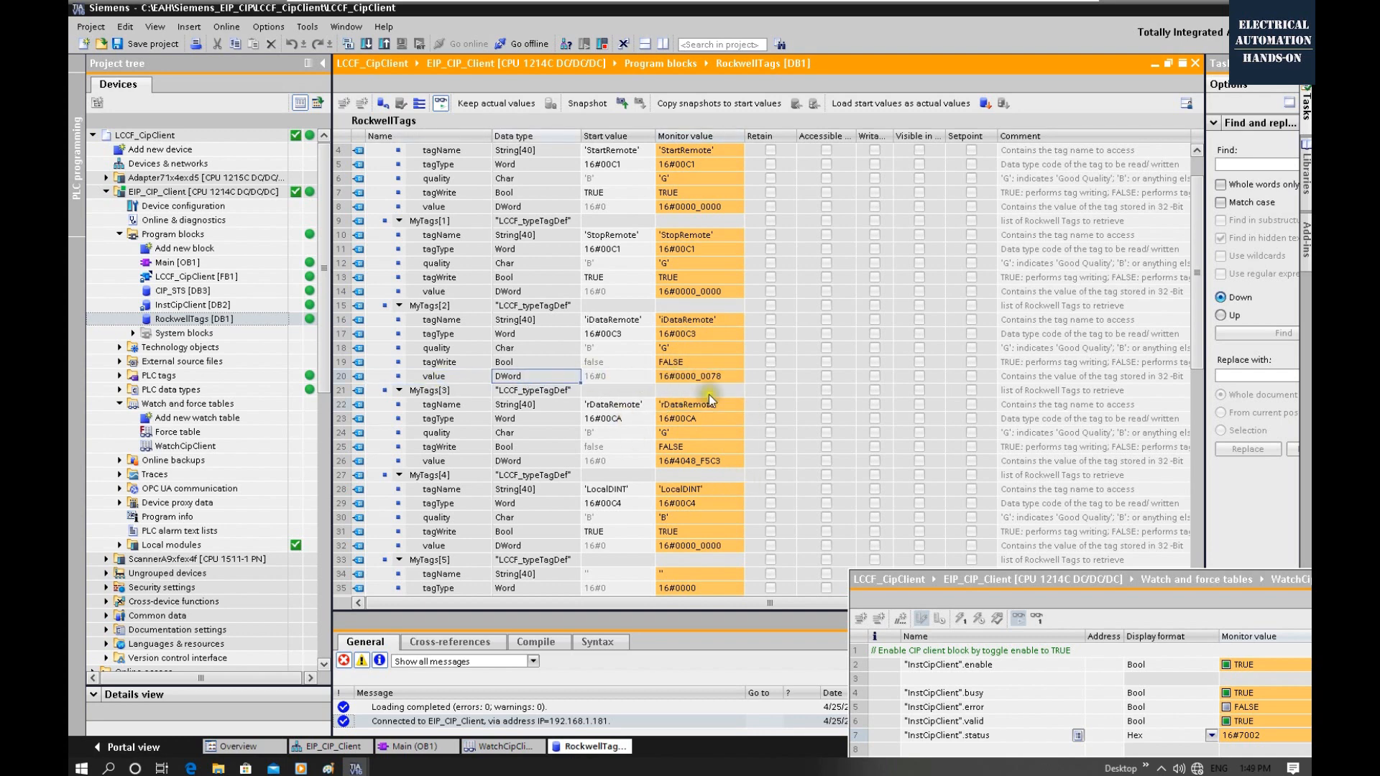
left_click(504, 461)
scroll(702, 479, "down", 1)
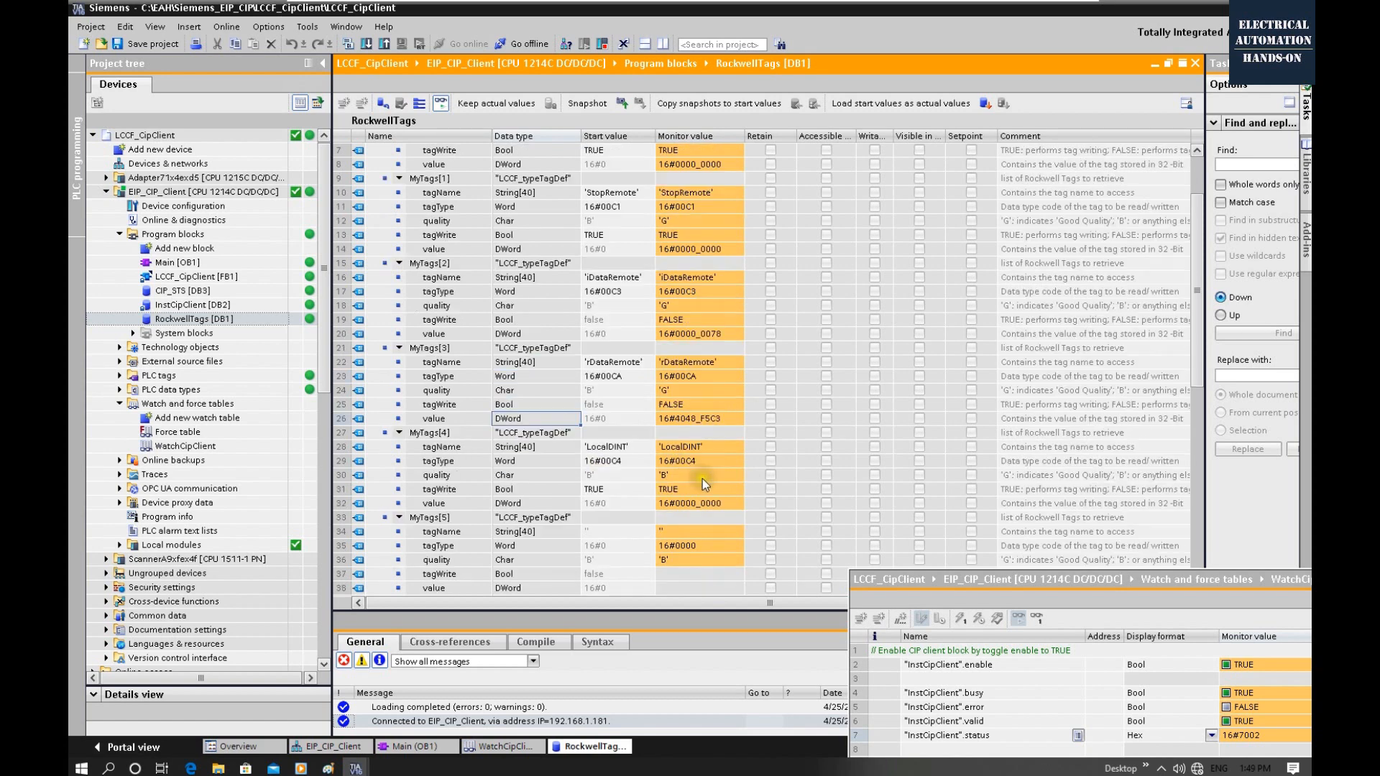
left_click(692, 446)
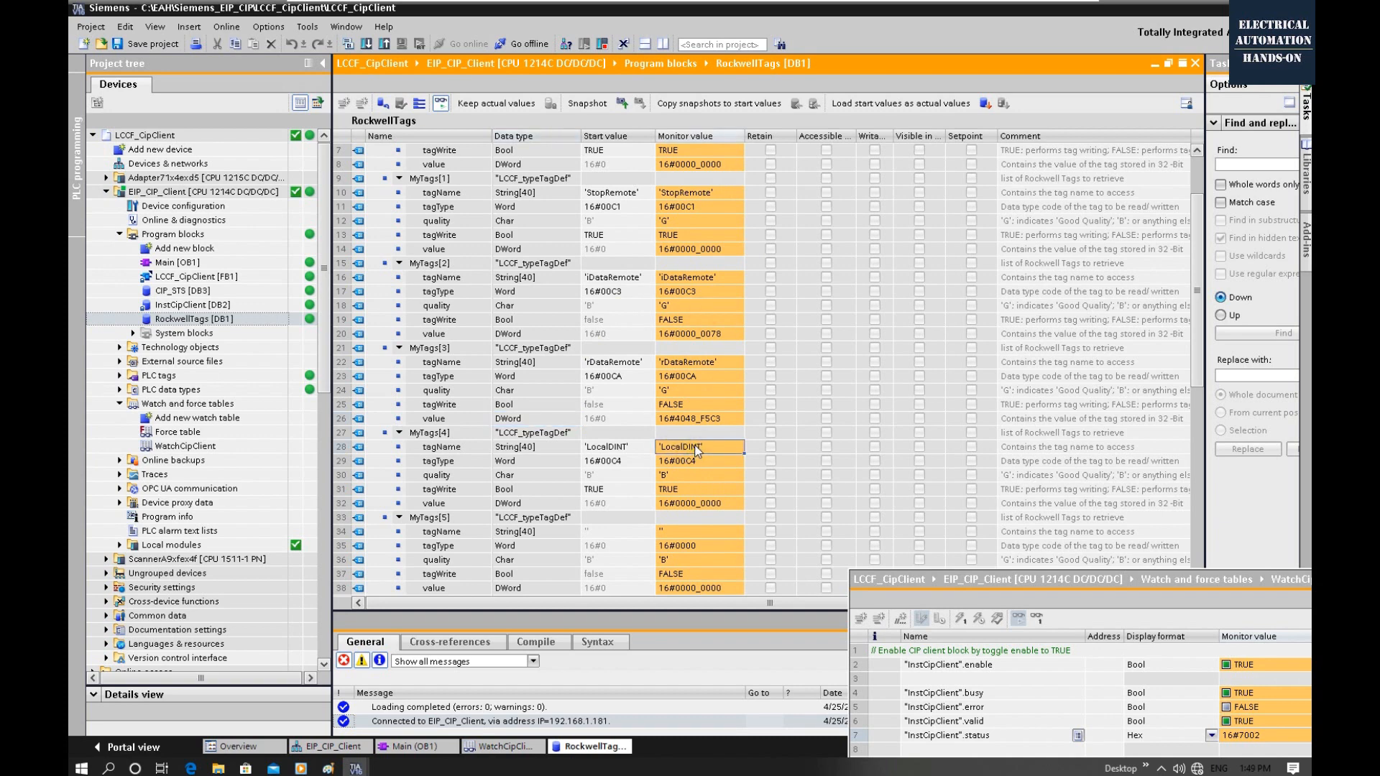
left_click(662, 476)
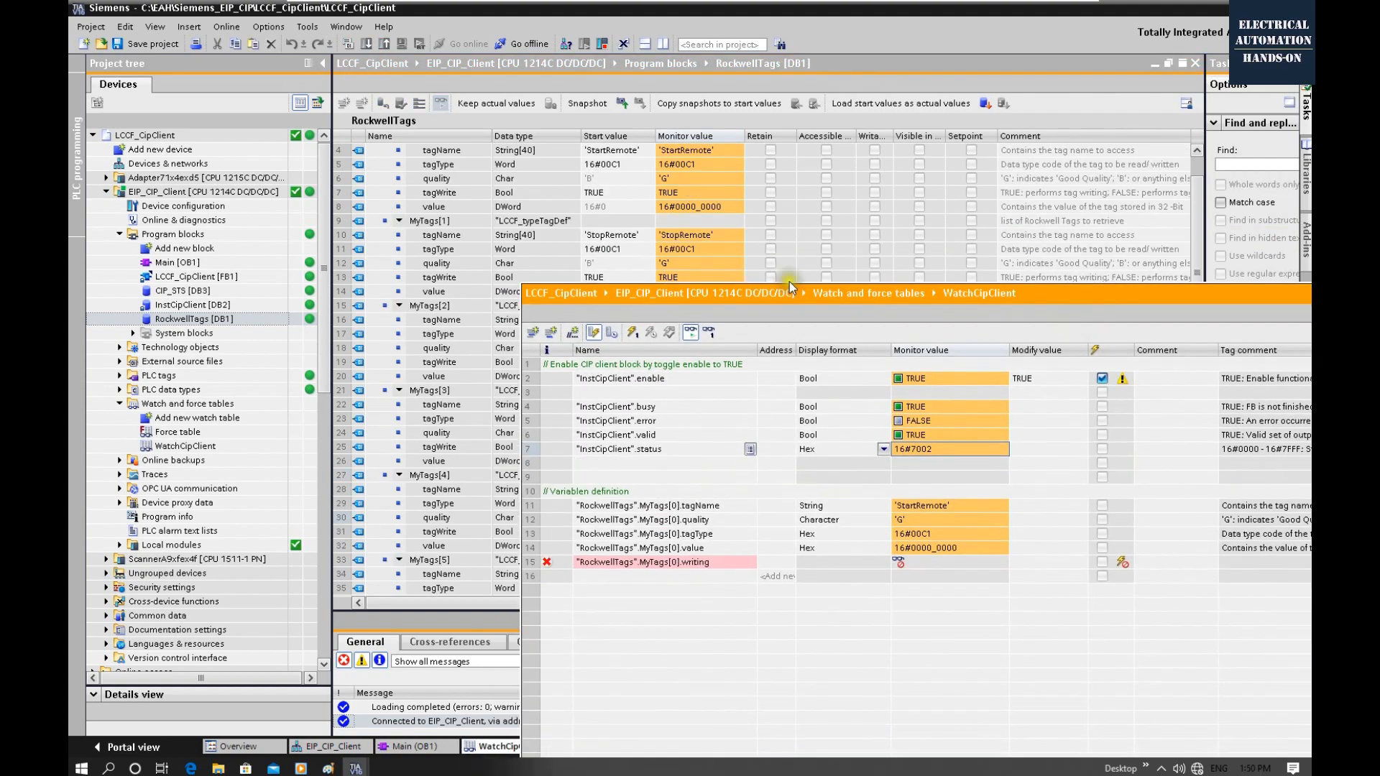
- Add an empty // comment row below the MyTags[0].writing entry in the WatchCipClient table
left_click_drag(789, 283, 1074, 94)
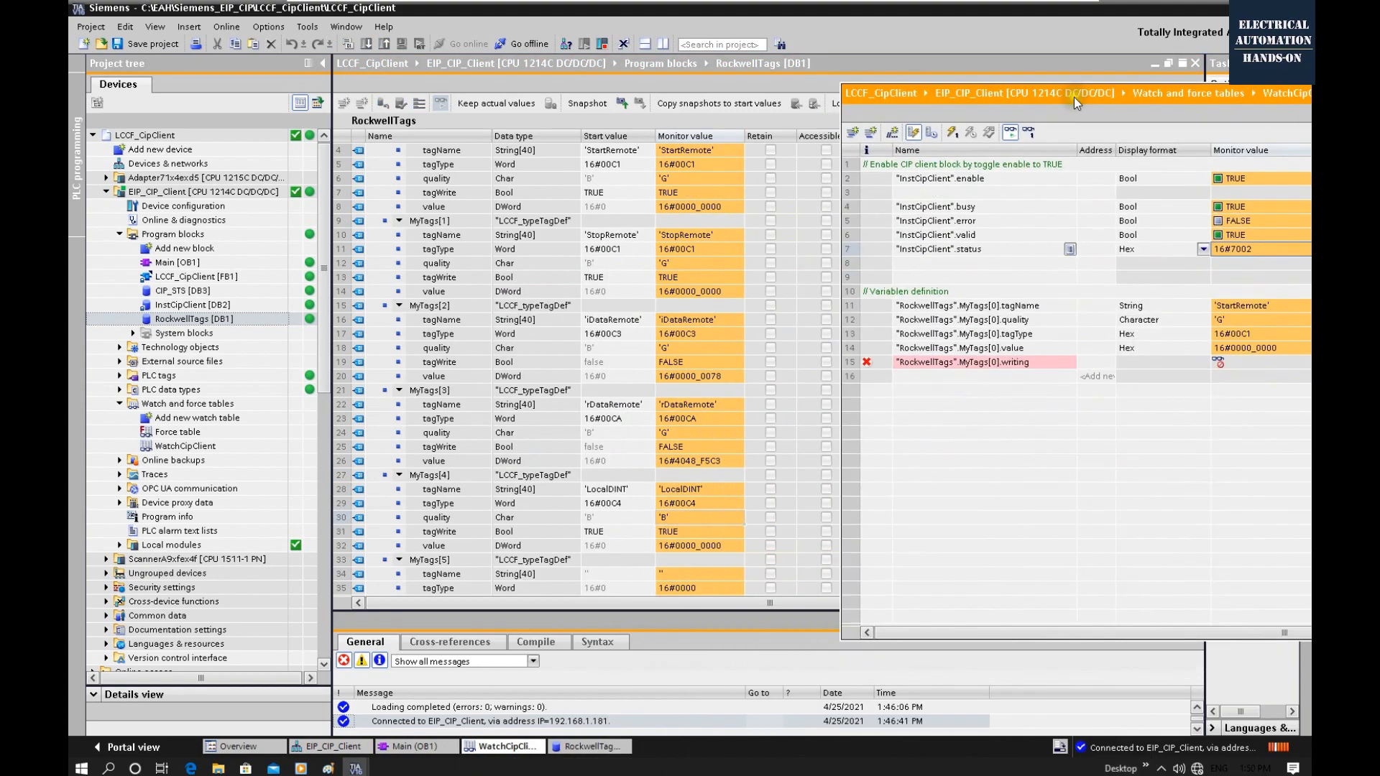
left_click(929, 386)
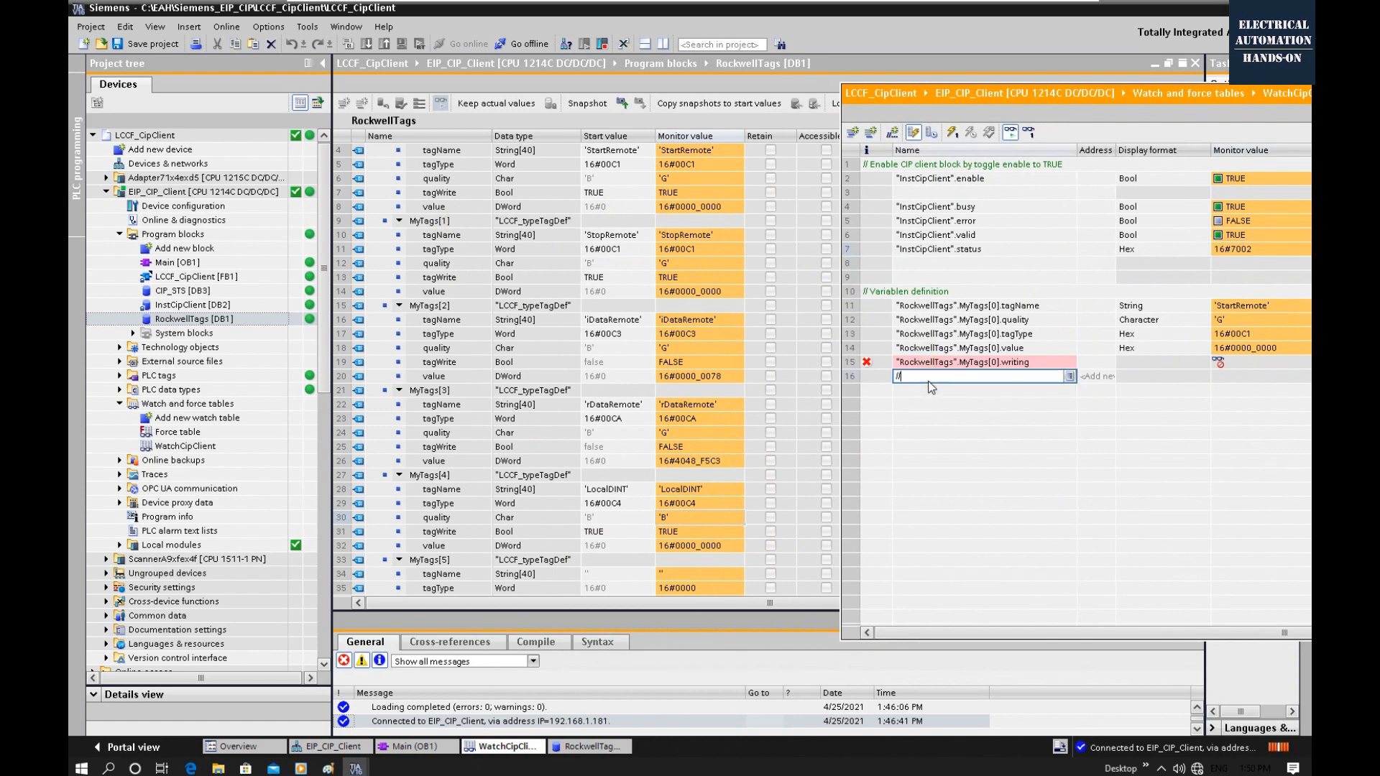
type("//")
key("Return")
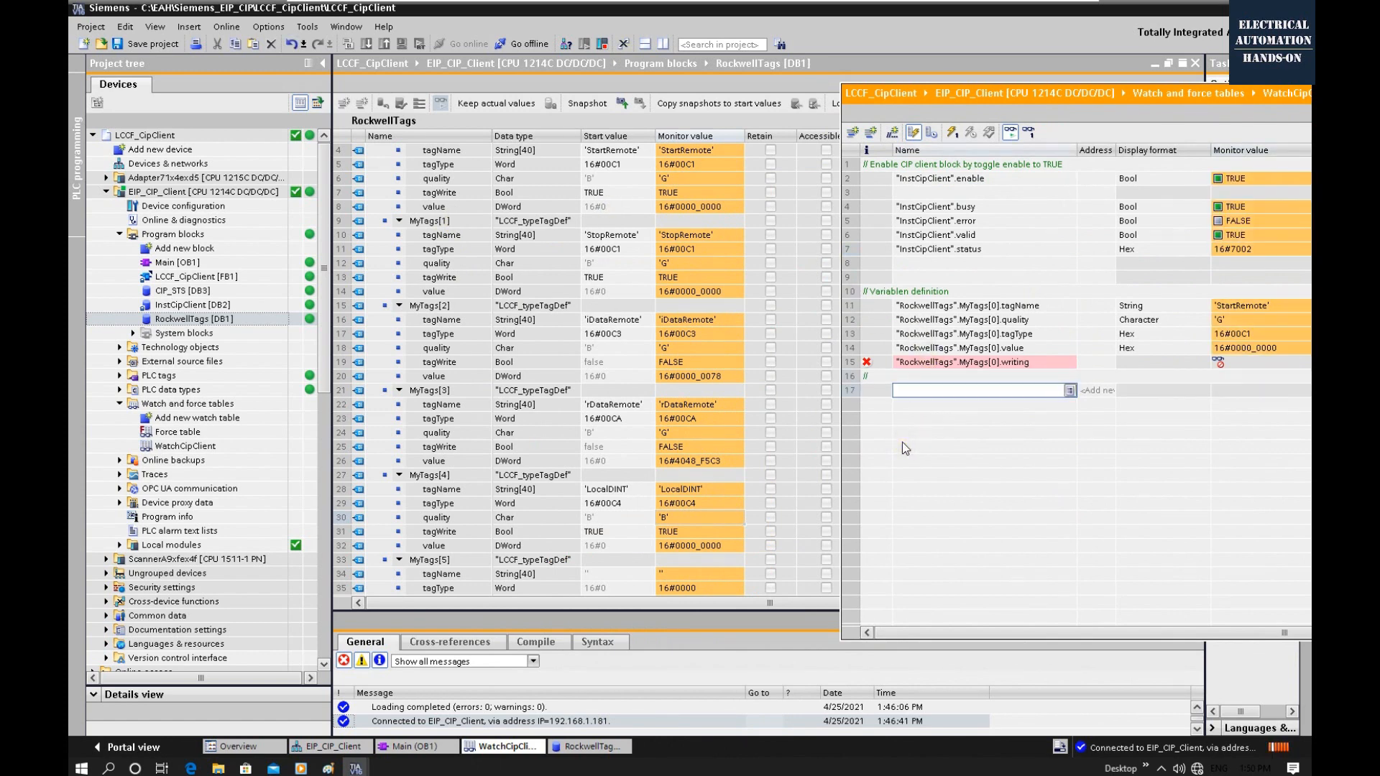
- Add the value elements of MyTags[0], MyTags[1], MyTags[2] and MyTags[3] from RockwellTags below the comment row in the watch table
left_click(444, 208)
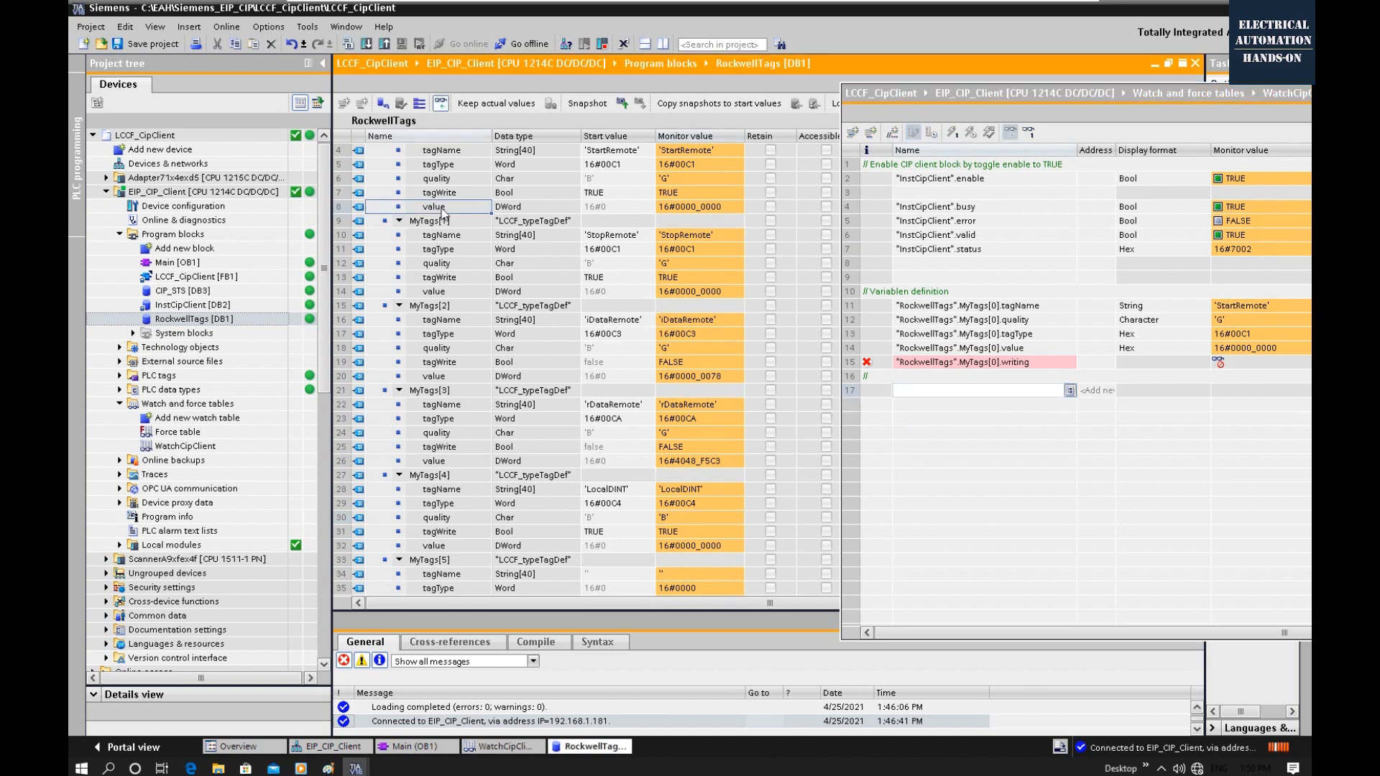
left_click_drag(434, 207, 900, 393)
left_click(433, 291)
left_click_drag(433, 291, 960, 405)
left_click_drag(433, 376, 960, 419)
left_click(434, 376)
left_click(433, 461)
left_click_drag(433, 460, 1004, 432)
left_click(1003, 419)
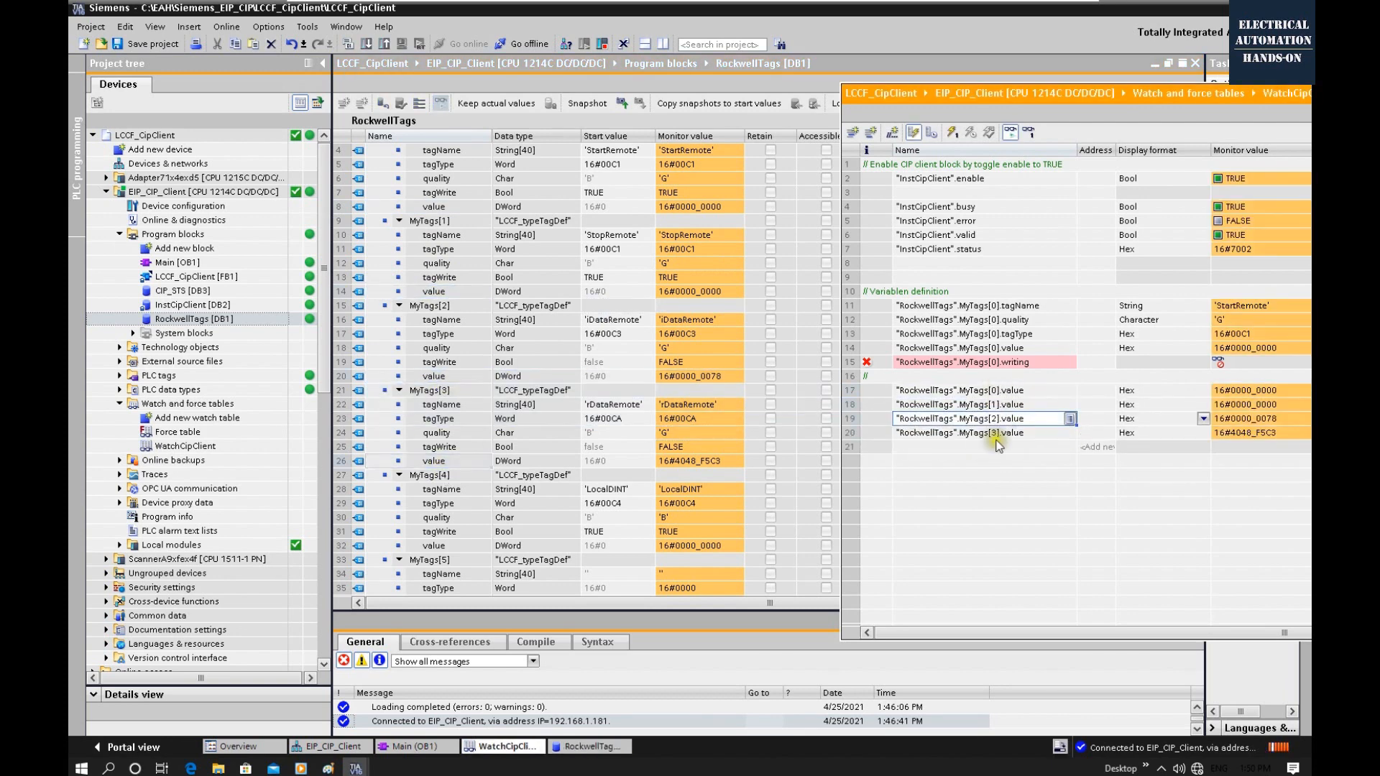
- Set the display format of "RockwellTags".MyTags[2].value to DEC in the watch table
left_click(429, 306)
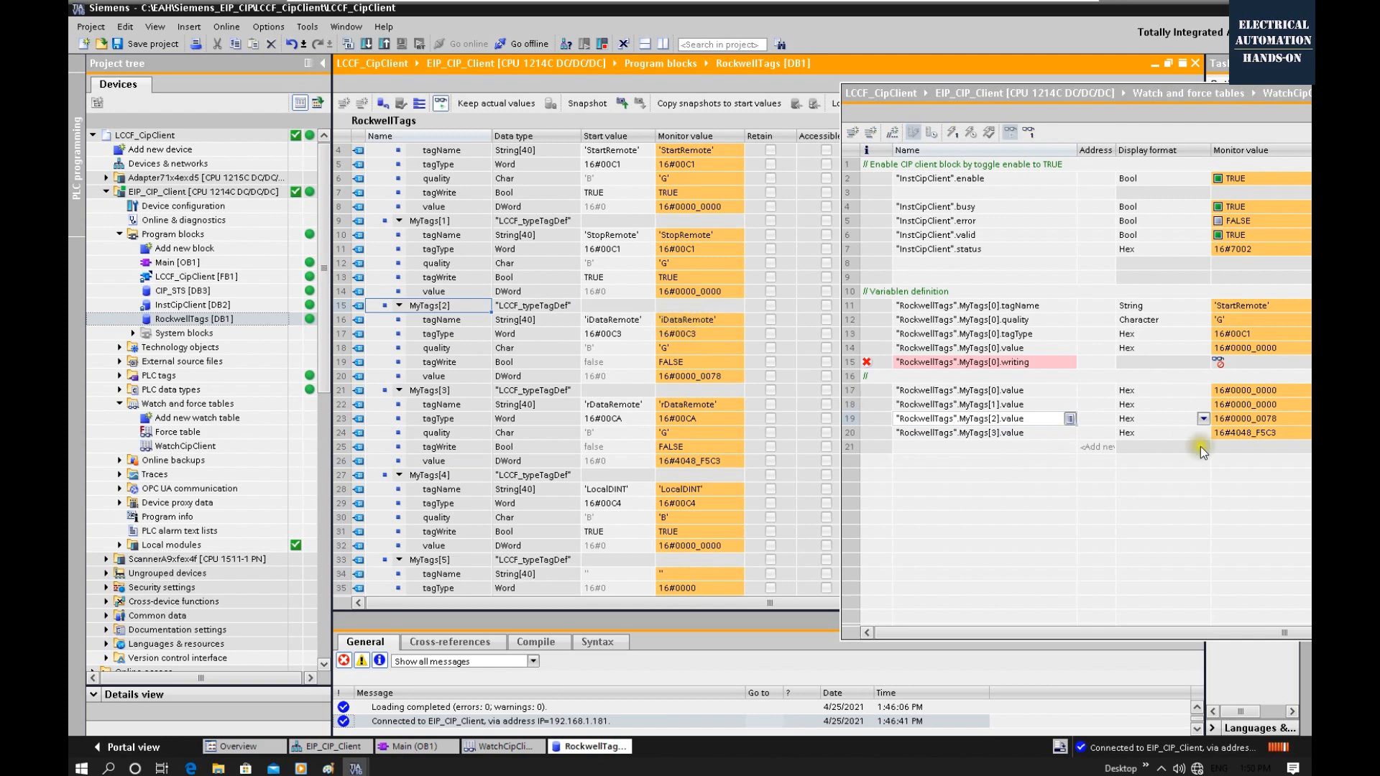
left_click(1205, 422)
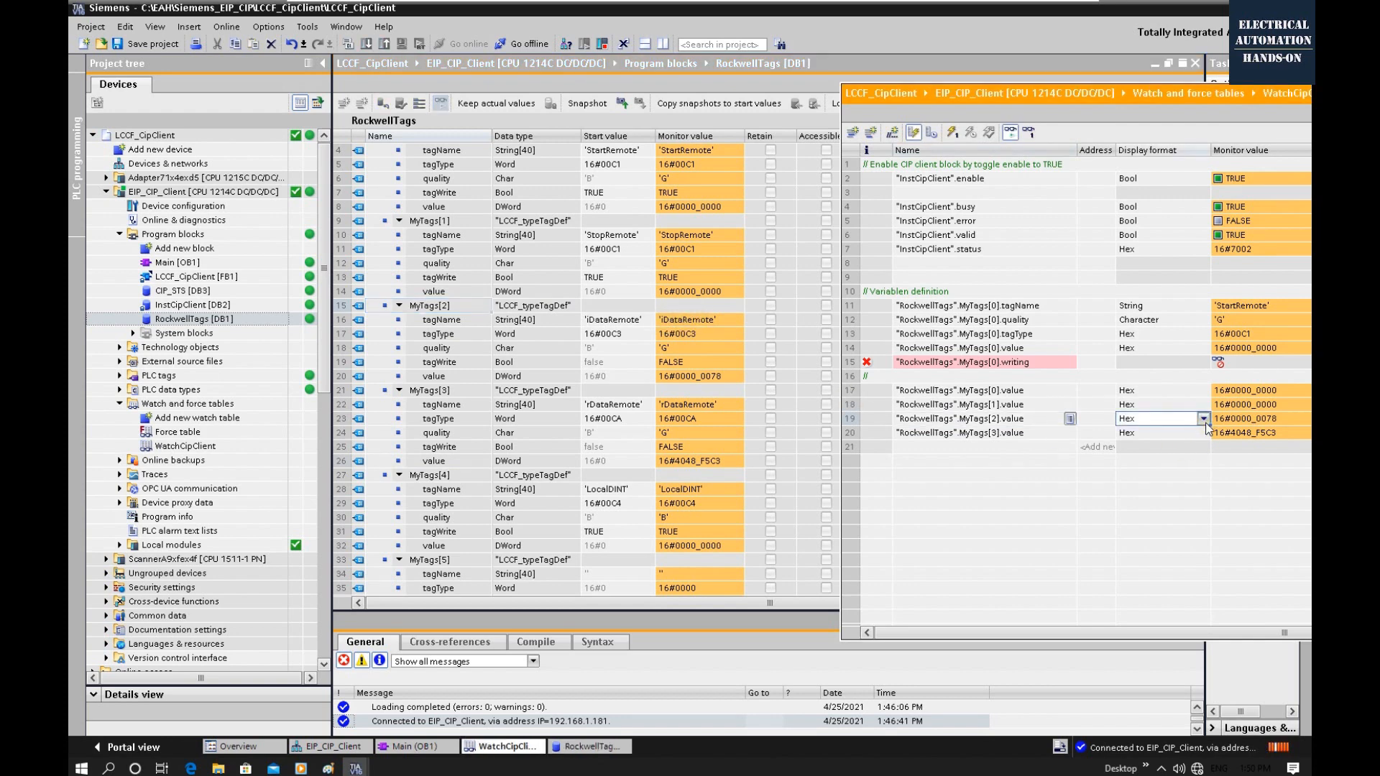
left_click(1205, 421)
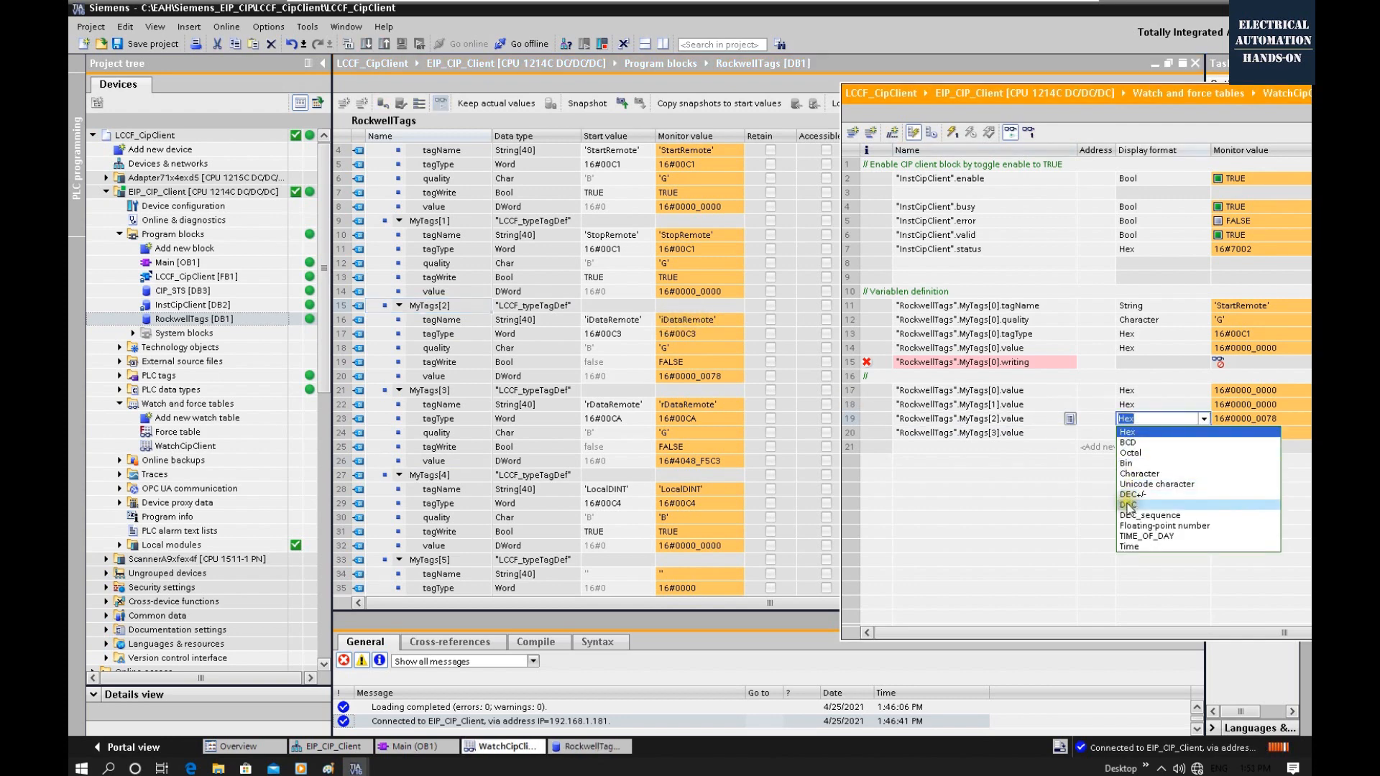
left_click(1128, 507)
- Set the display format of "RockwellTags".MyTags[3].value to Floating-point number in the watch table
left_click(954, 440)
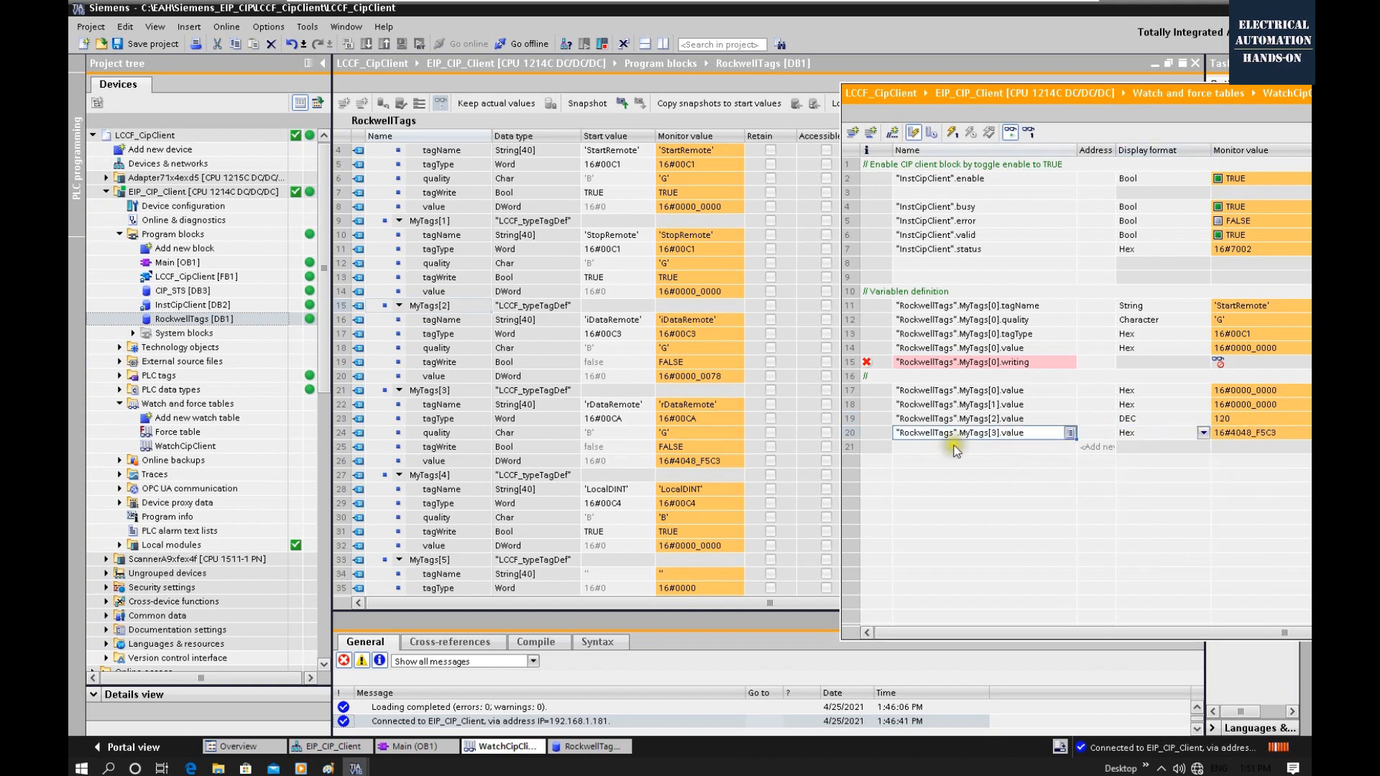
left_click(442, 396)
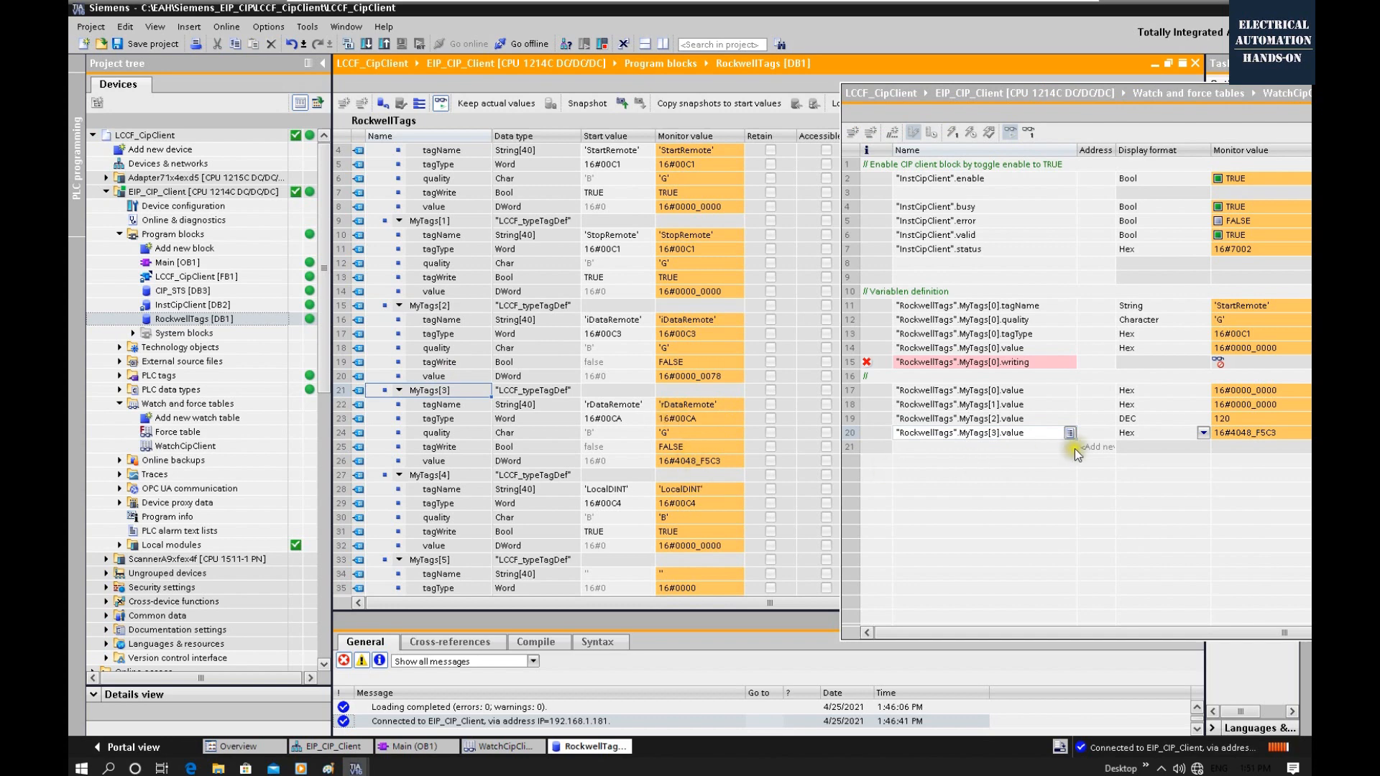
left_click(1203, 433)
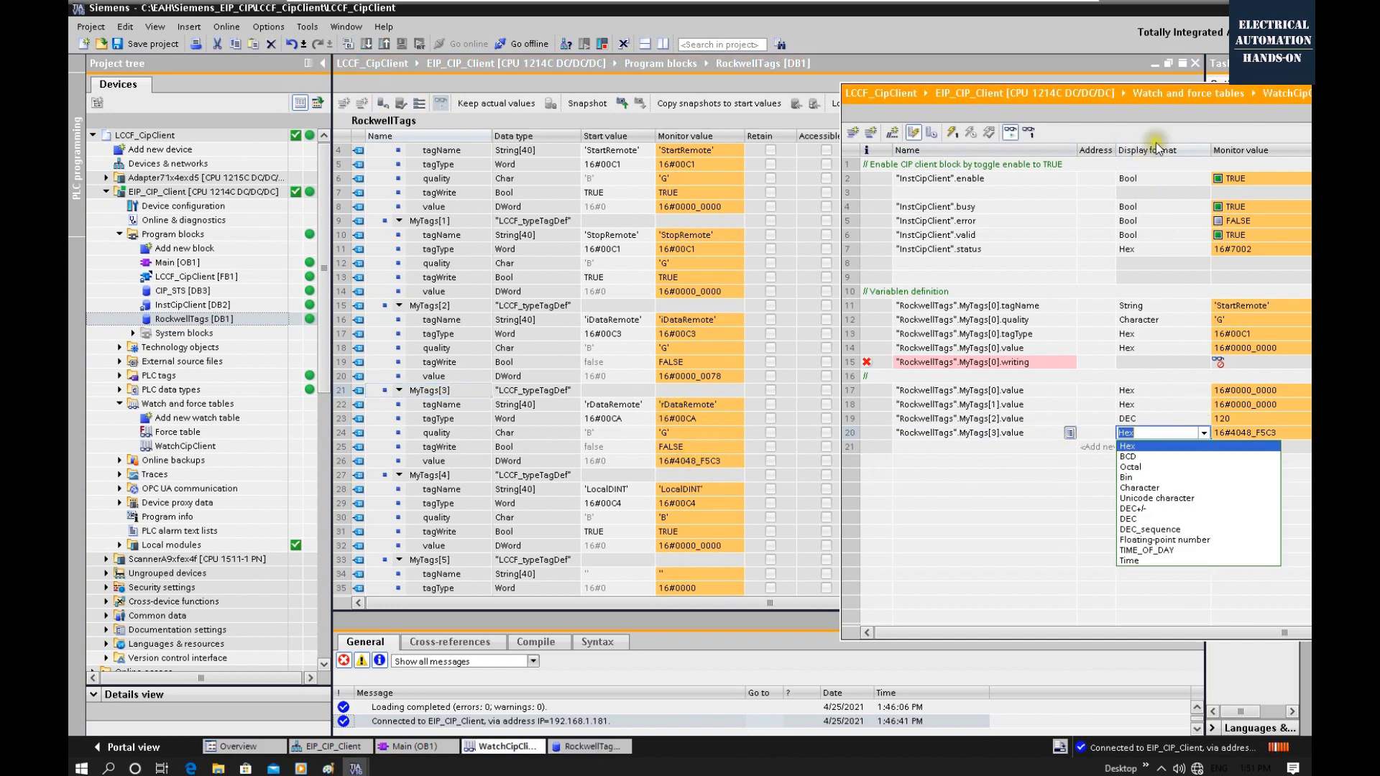
left_click(1158, 540)
left_click(1192, 523)
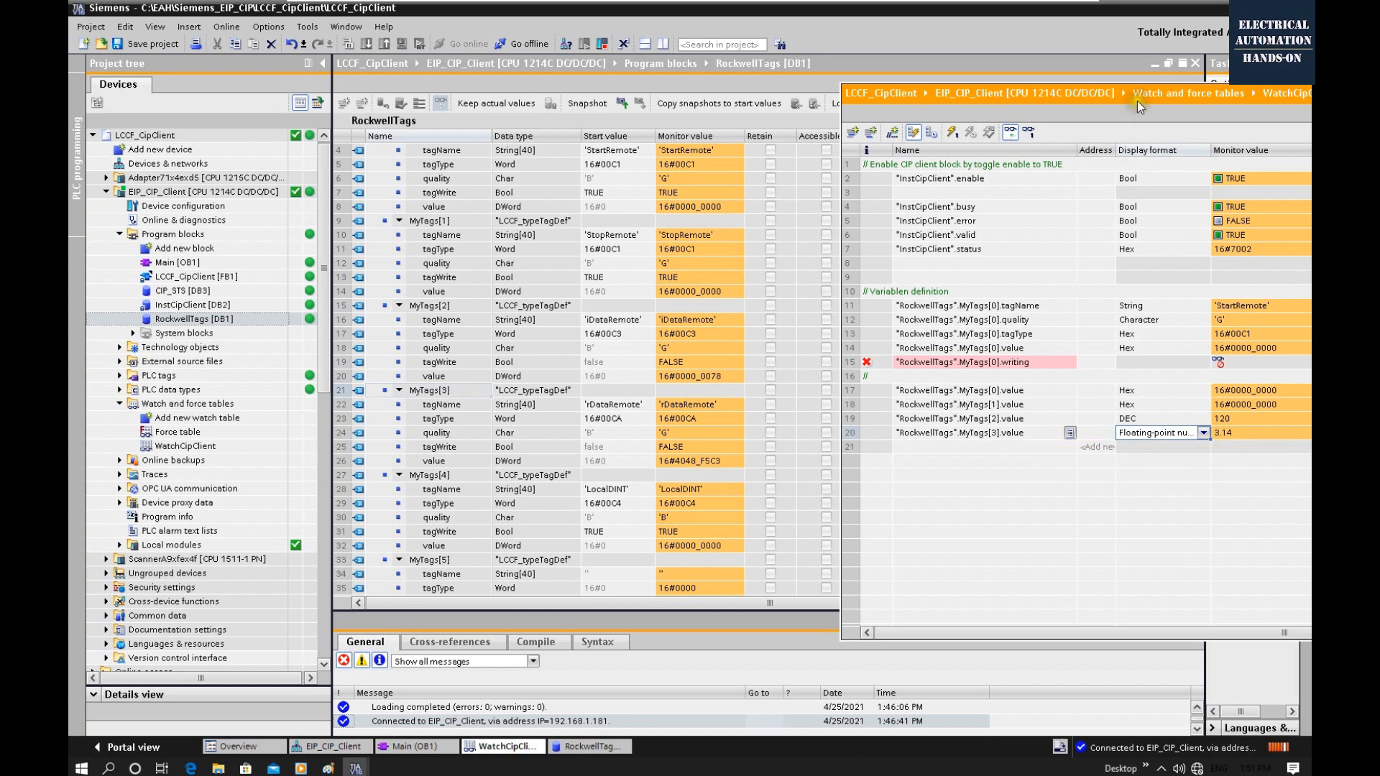
- With the watch table placed next to the RSLogix 5000 MainRoutine, enter 1 as the modify value for MyTags[0].value and MyTags[1].value
left_click_drag(1137, 97, 1062, 86)
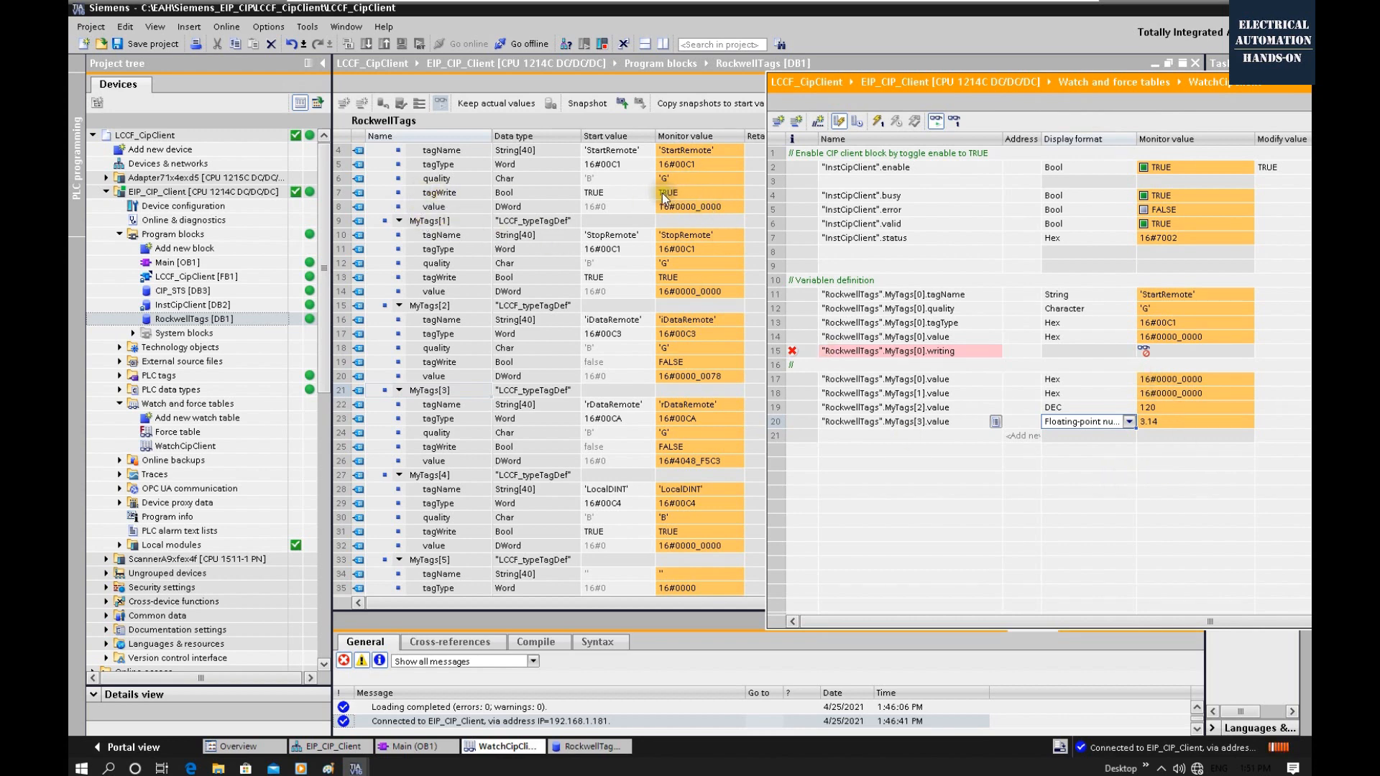
left_click(1278, 380)
left_click_drag(1196, 83, 810, 191)
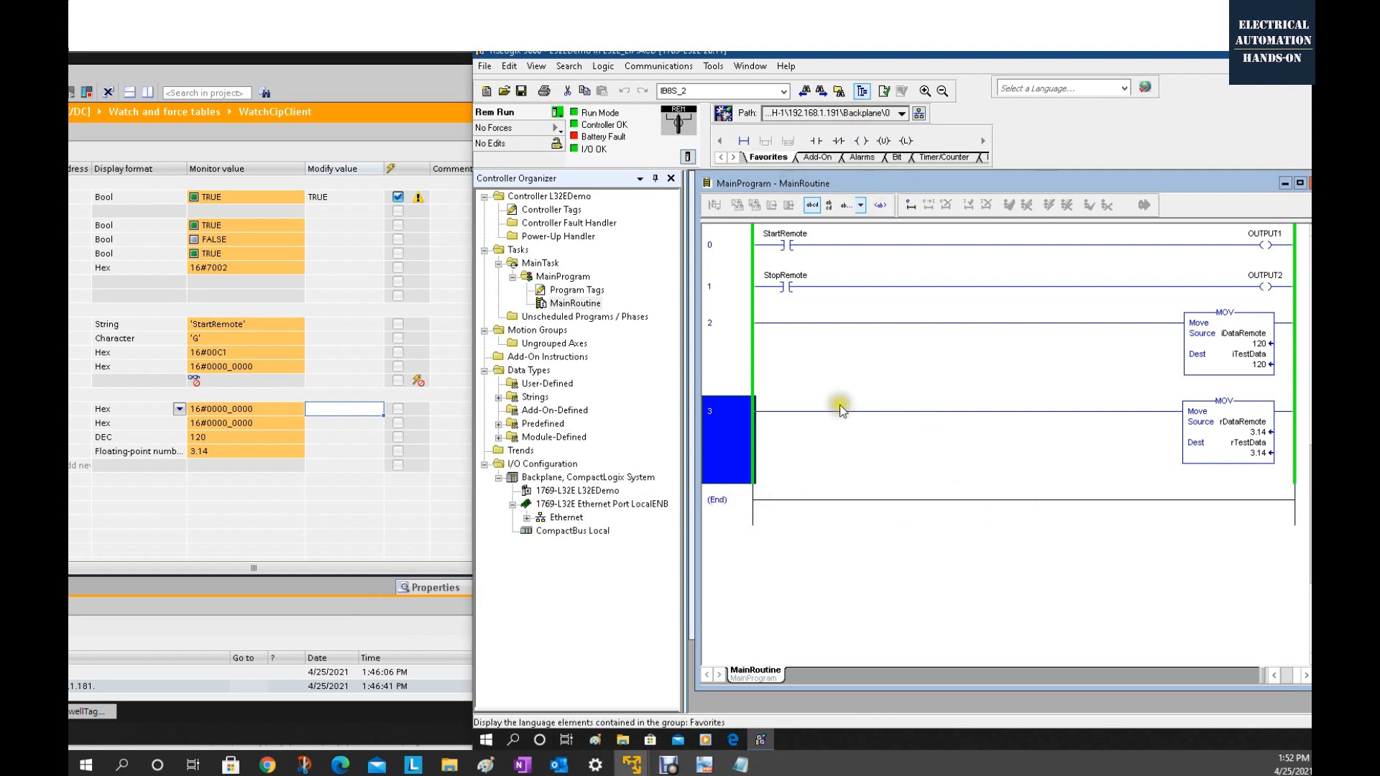
left_click(330, 524)
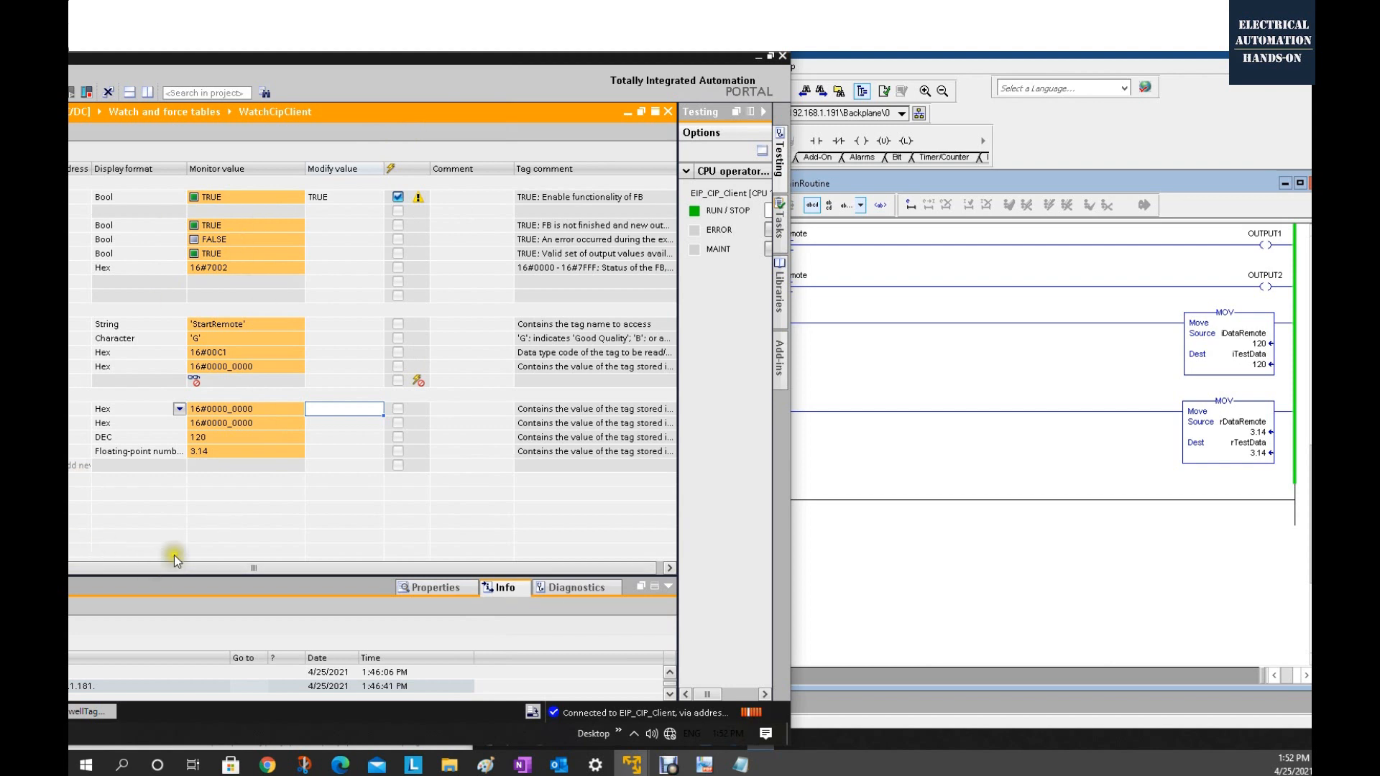
left_click(330, 410)
type("1")
left_click(333, 425)
type("1")
left_click(336, 495)
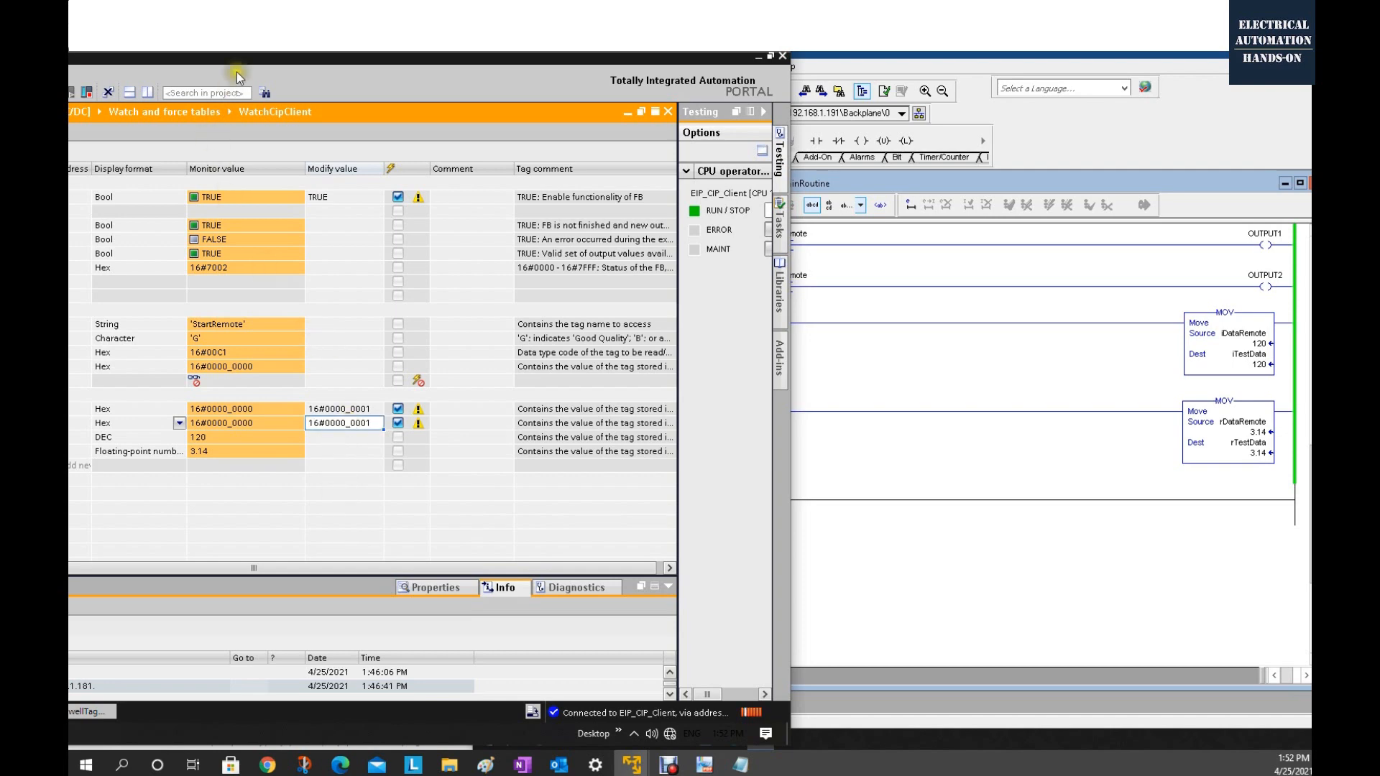
- Write the selected modify values to the controller once and check the StartRemote and StopRemote contacts in the MainRoutine
left_click_drag(237, 37, 477, 41)
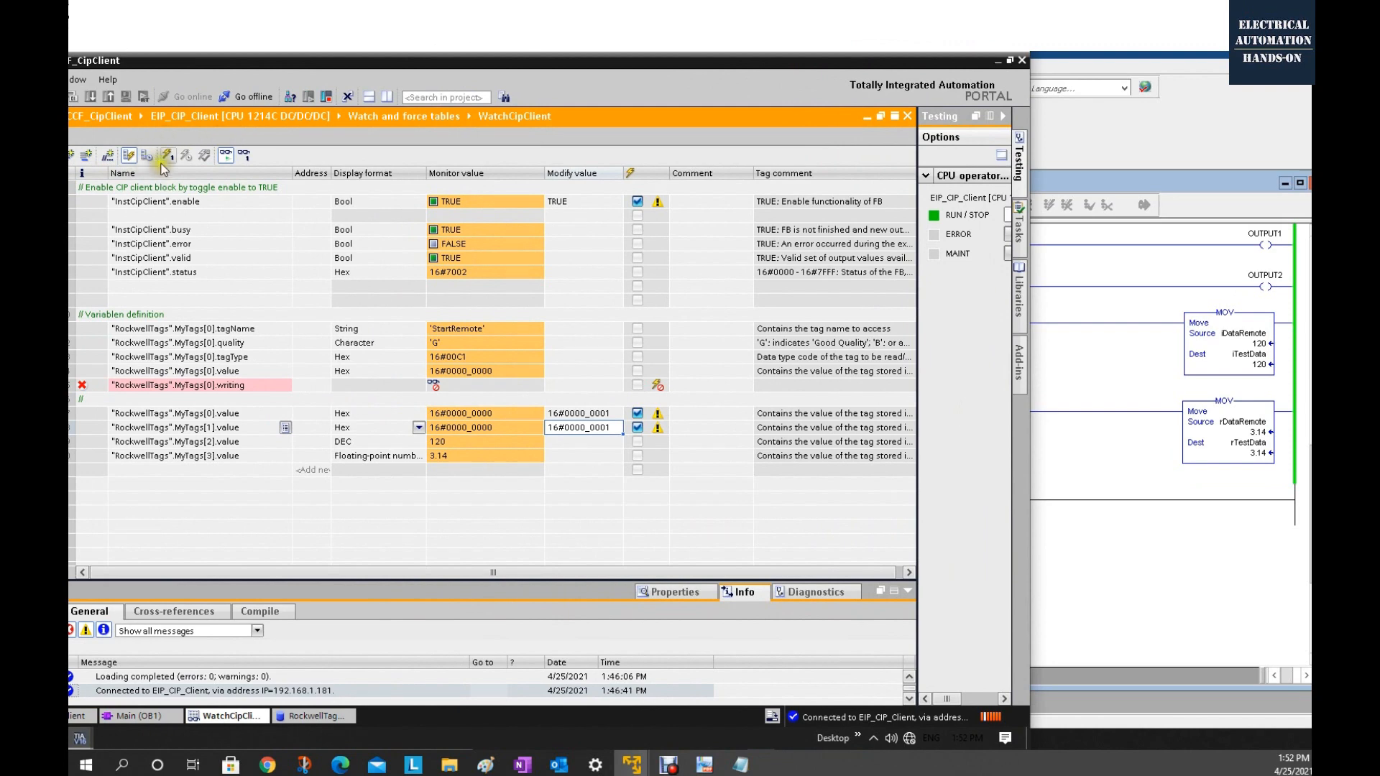
left_click(1126, 544)
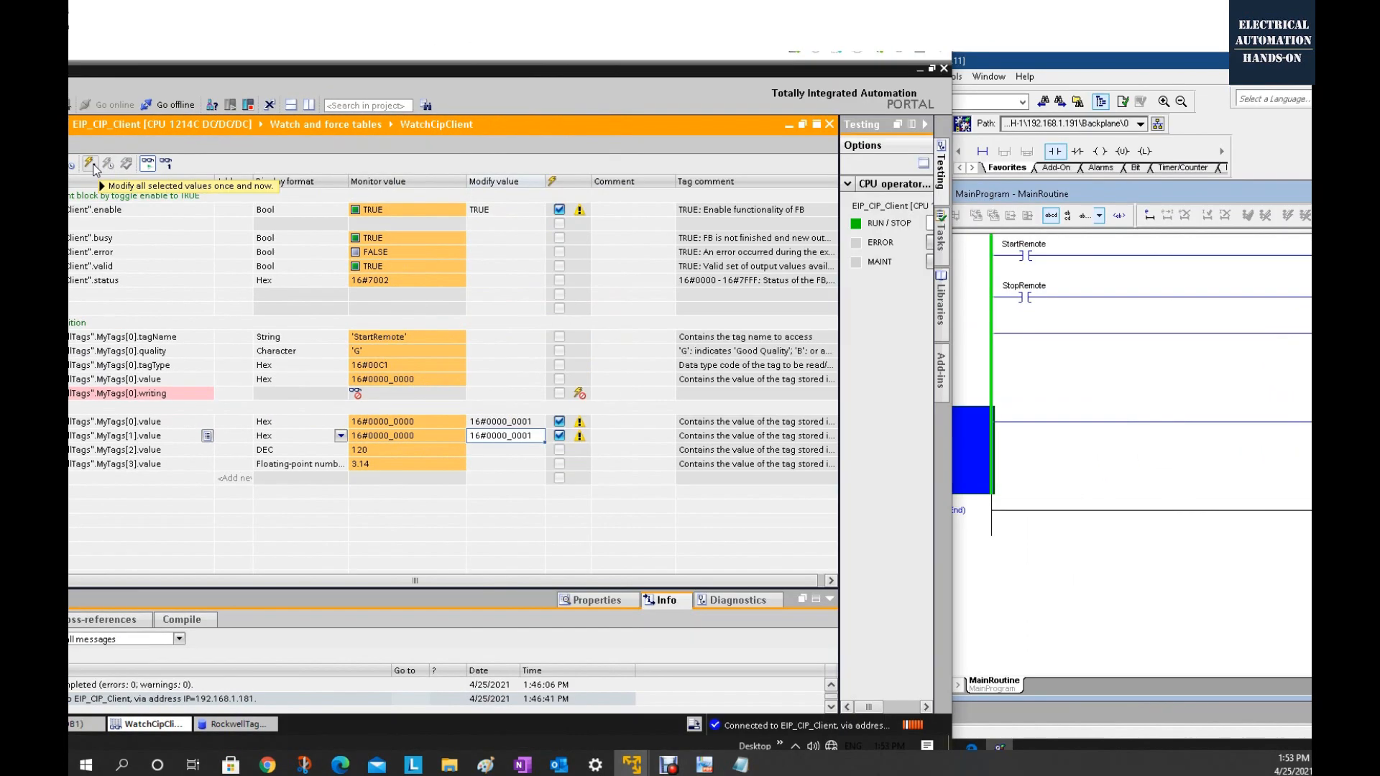
left_click(89, 163)
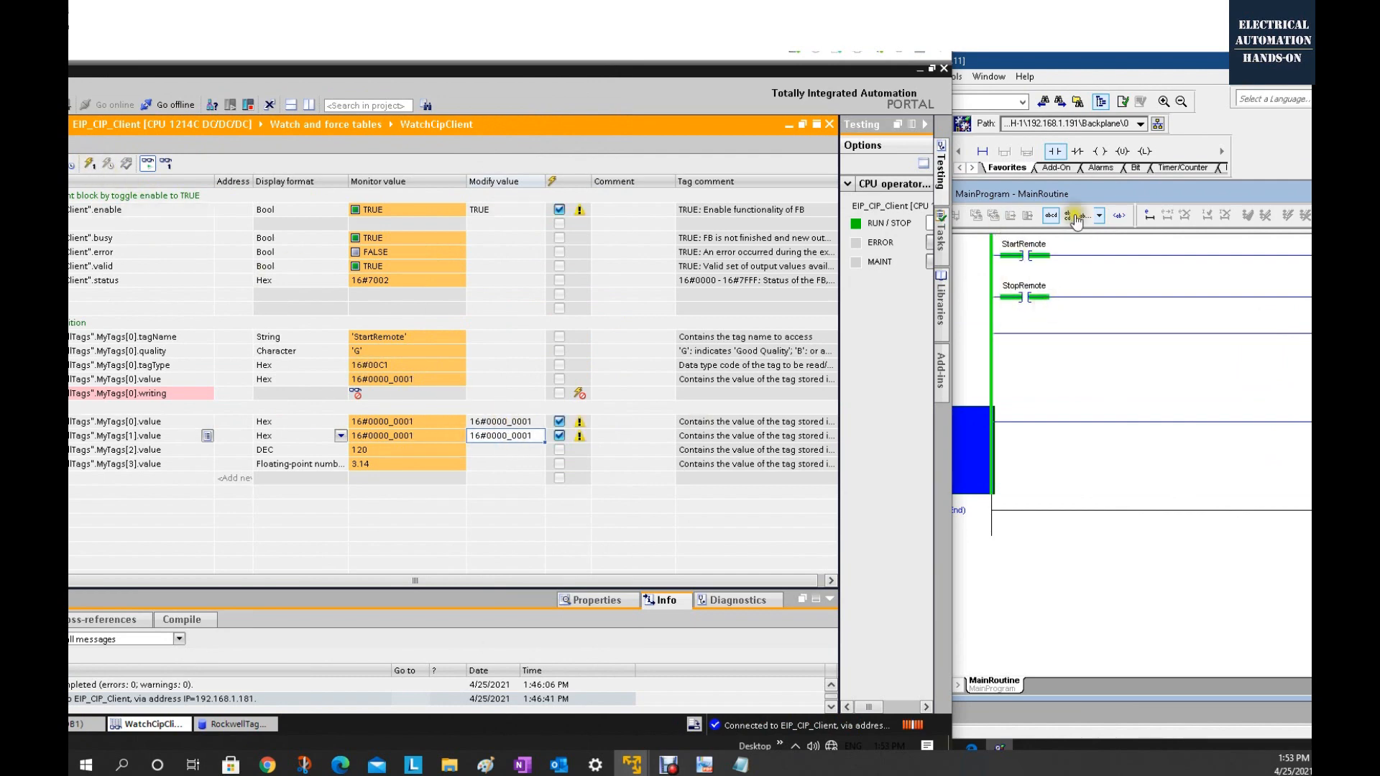
left_click(1073, 285)
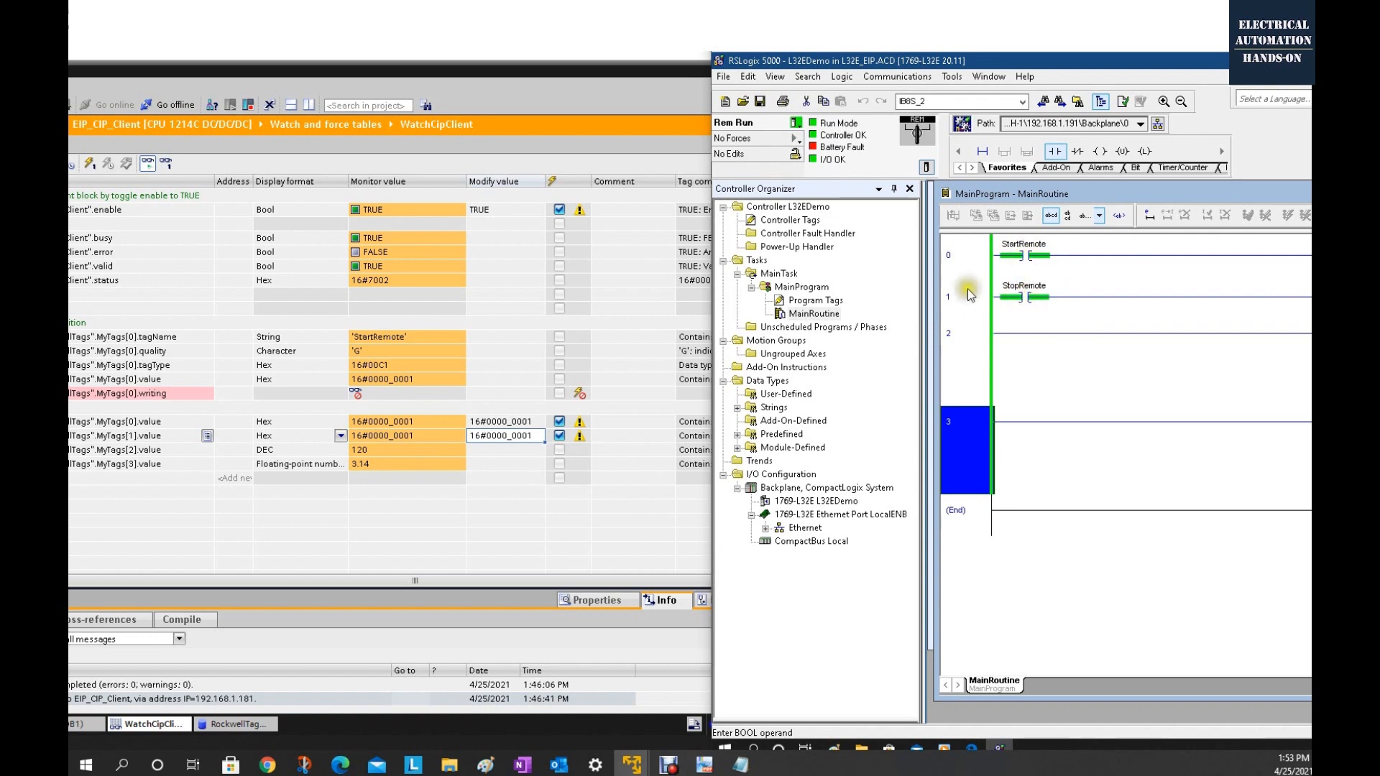
- Enter 0 as the modify value of MyTags[0].value, write it once and check the StartRemote contact in the MainRoutine
left_click(521, 424)
left_click(528, 422)
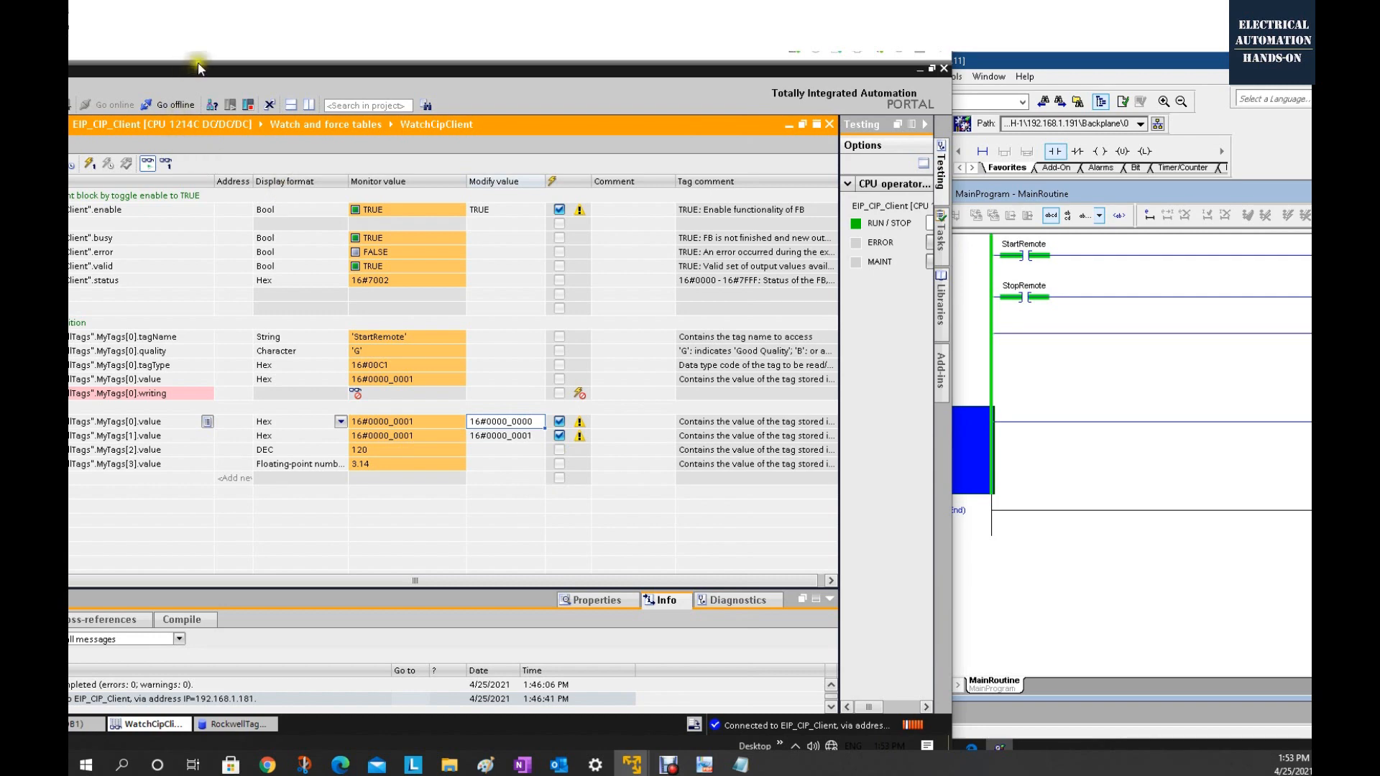
left_click_drag(243, 45, 250, 45)
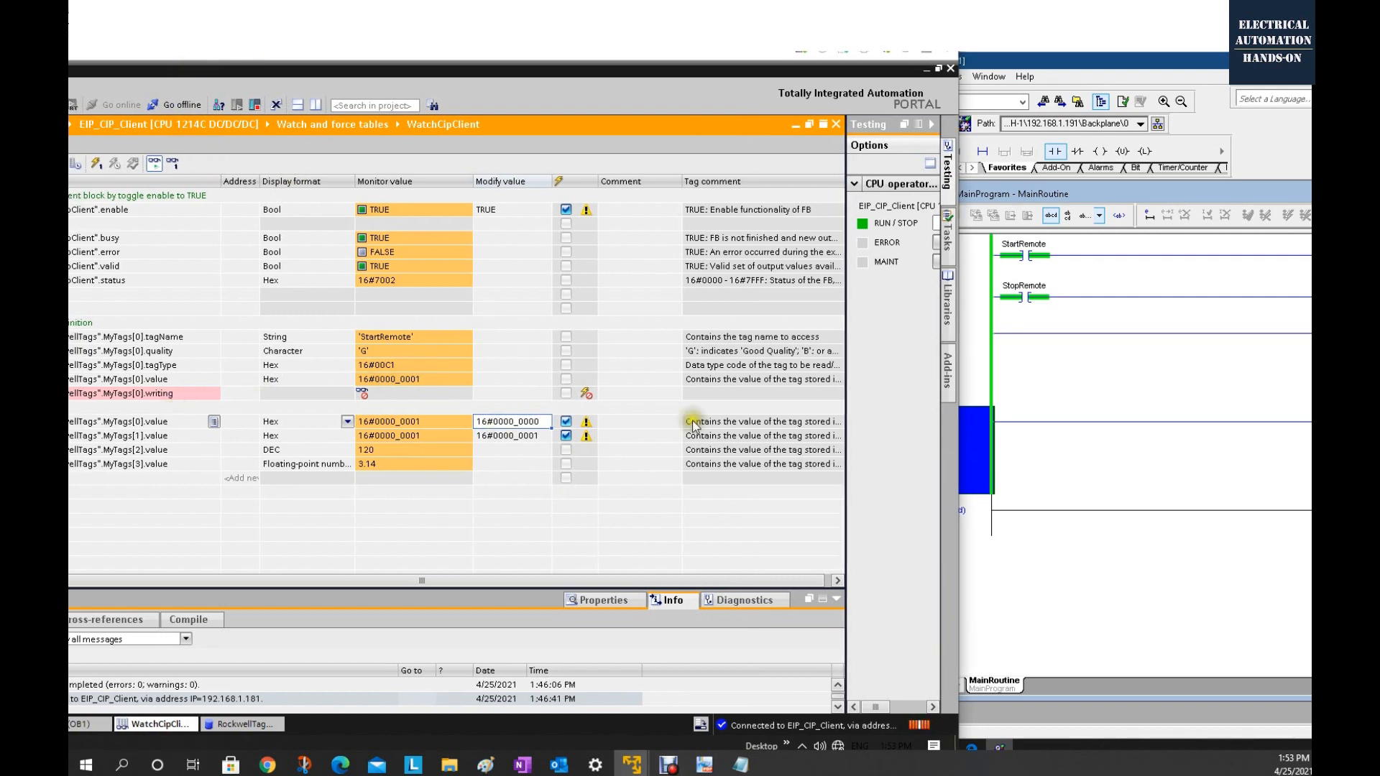
left_click(1026, 251)
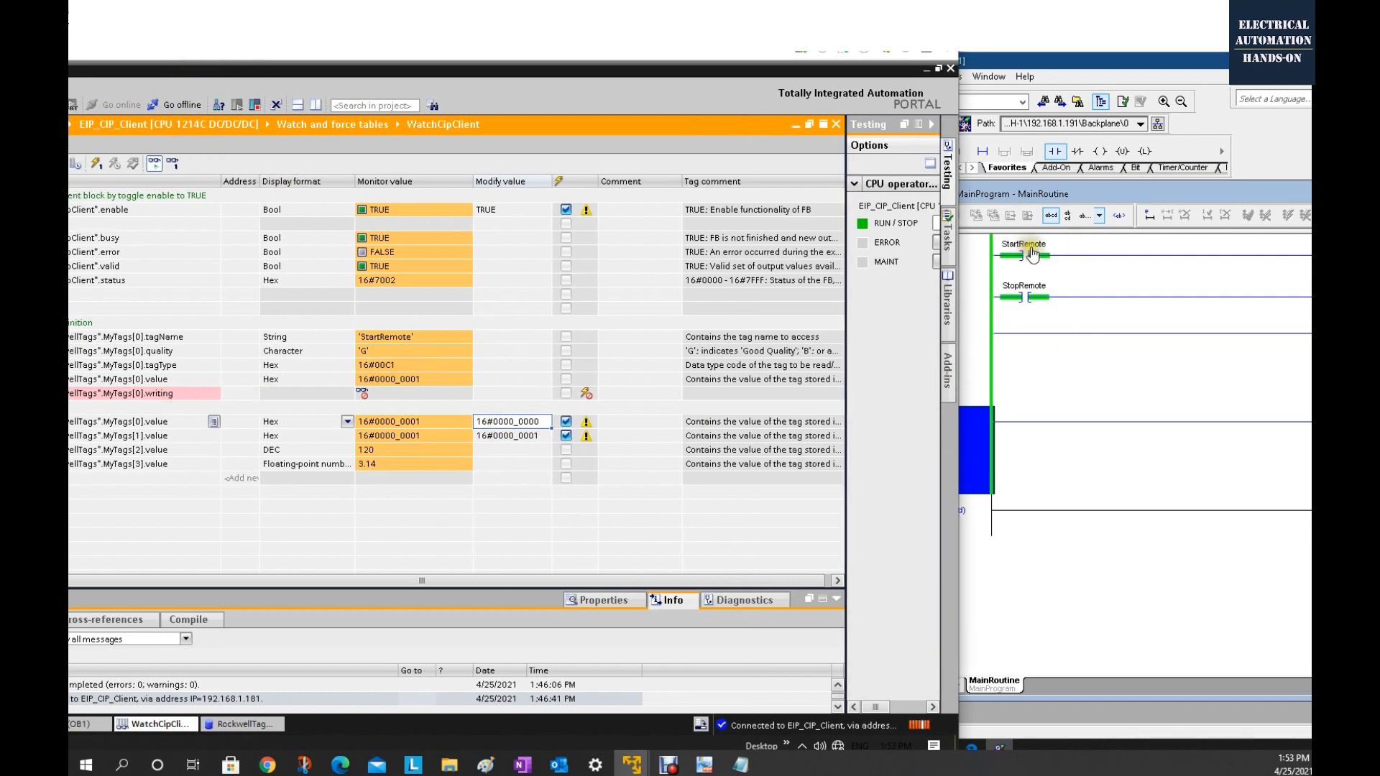
left_click(94, 166)
left_click(1026, 250)
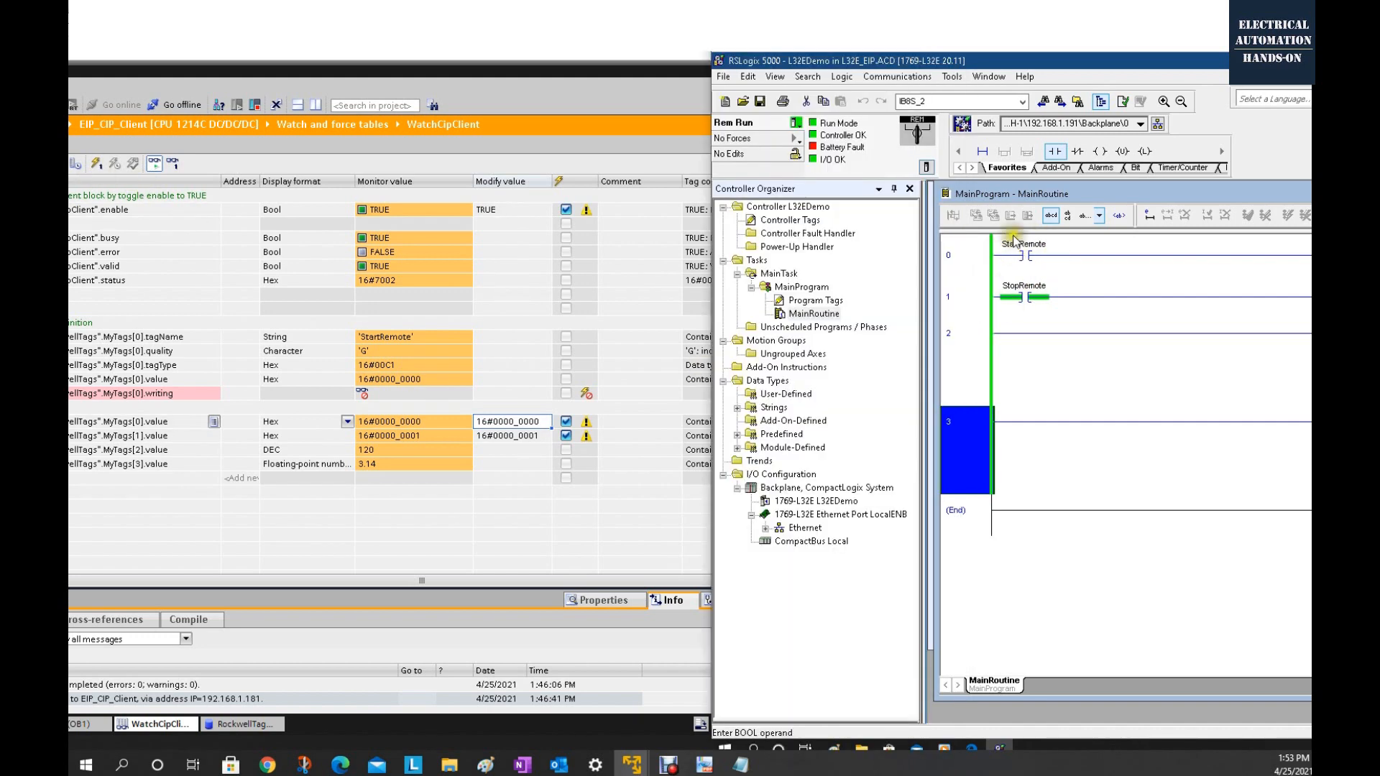
- Set iDataRemote to 250 in the source of the MOV instruction on rung 2 of the RSLogix 5000 MainRoutine
left_click(381, 462)
left_click(1103, 464)
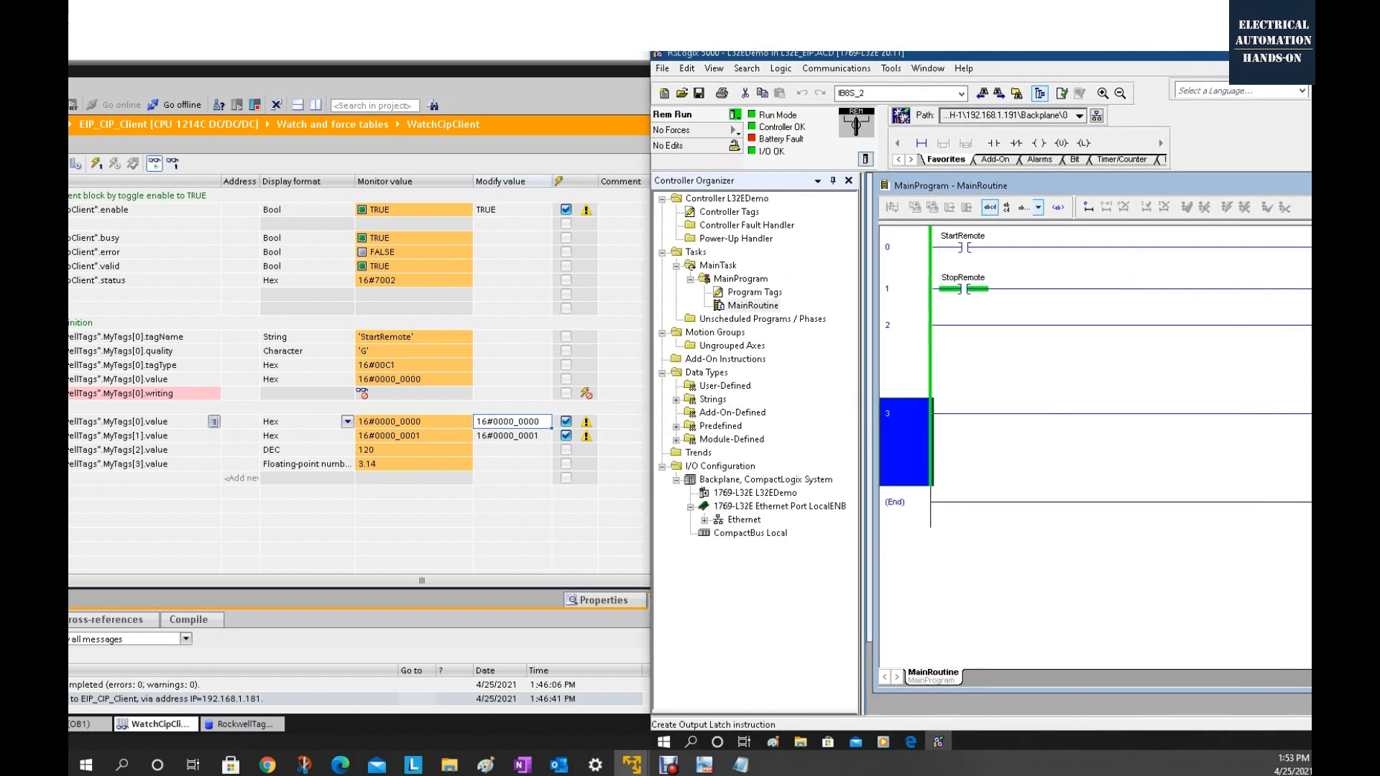
left_click(1206, 418)
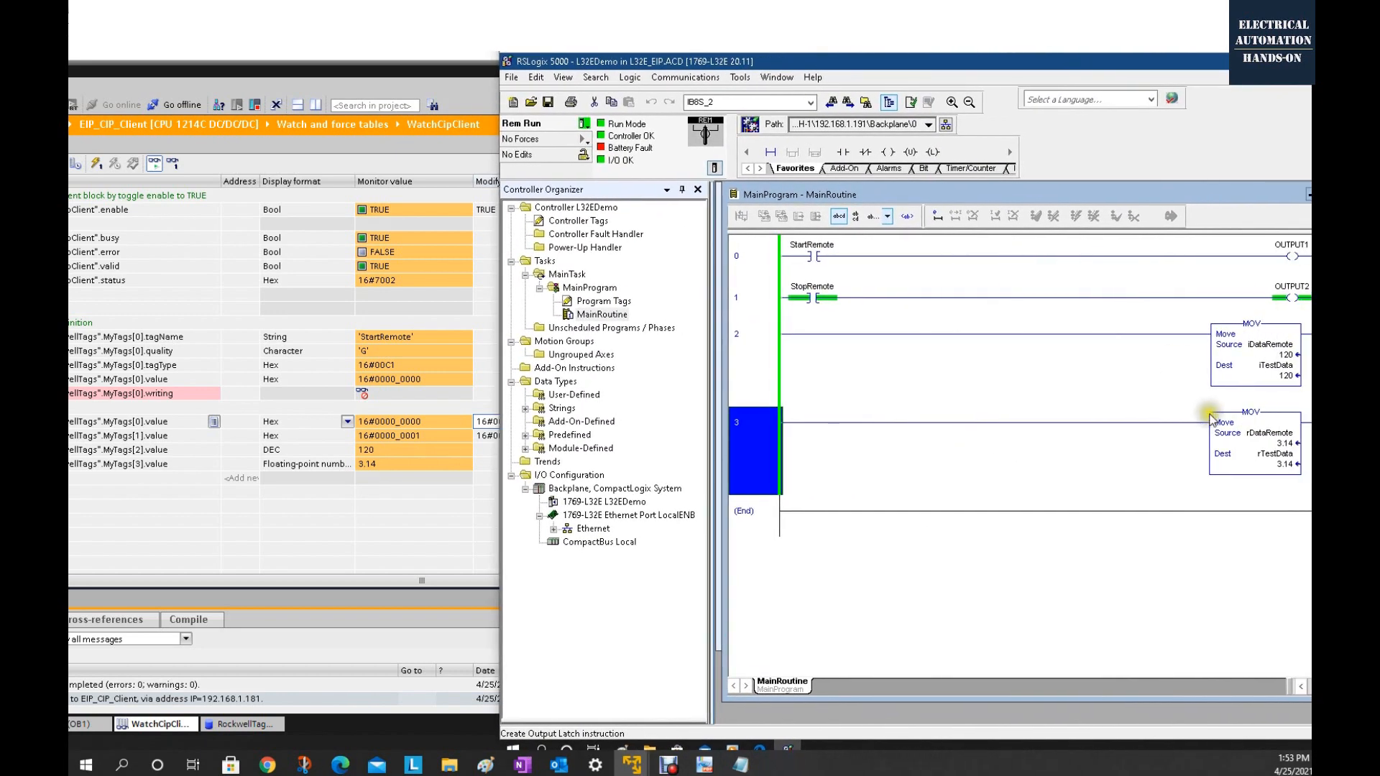
double_click(1281, 355)
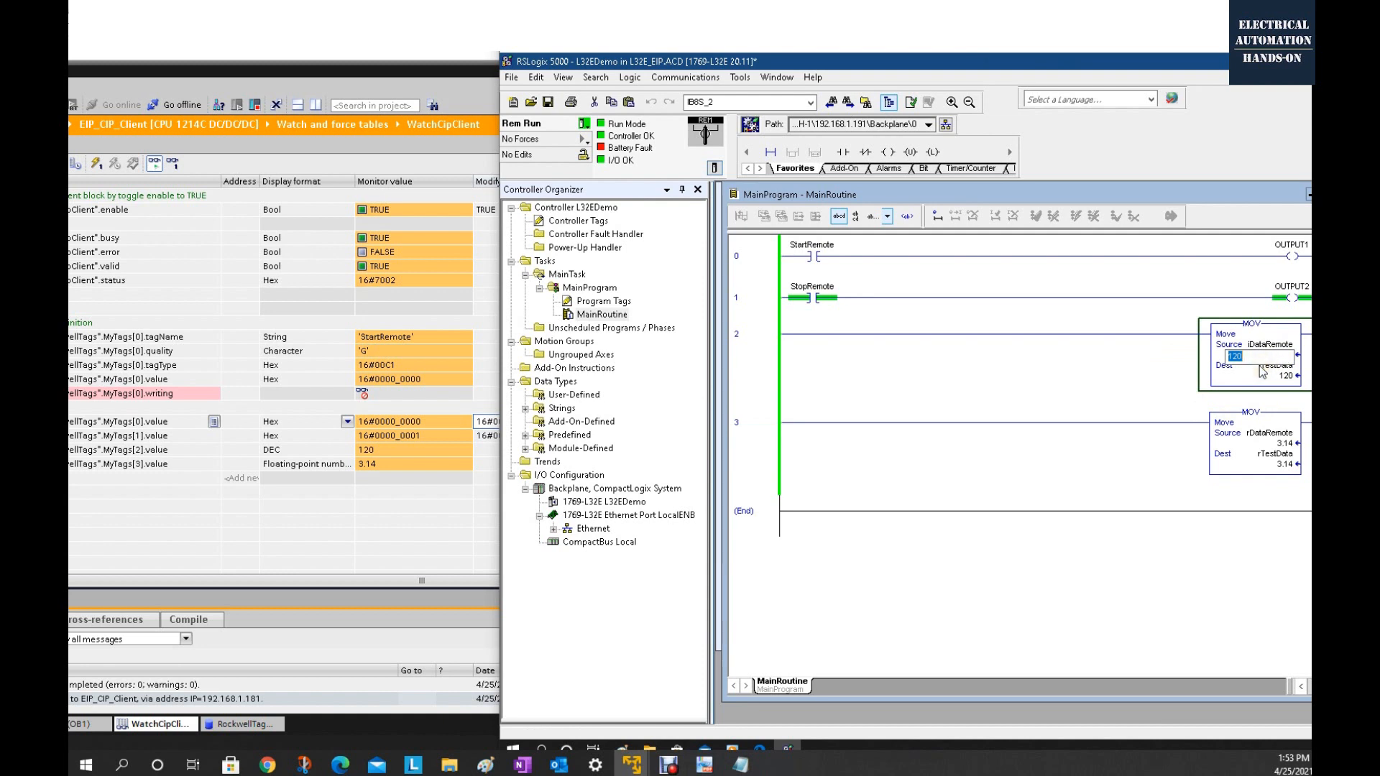
type("250")
key("Return")
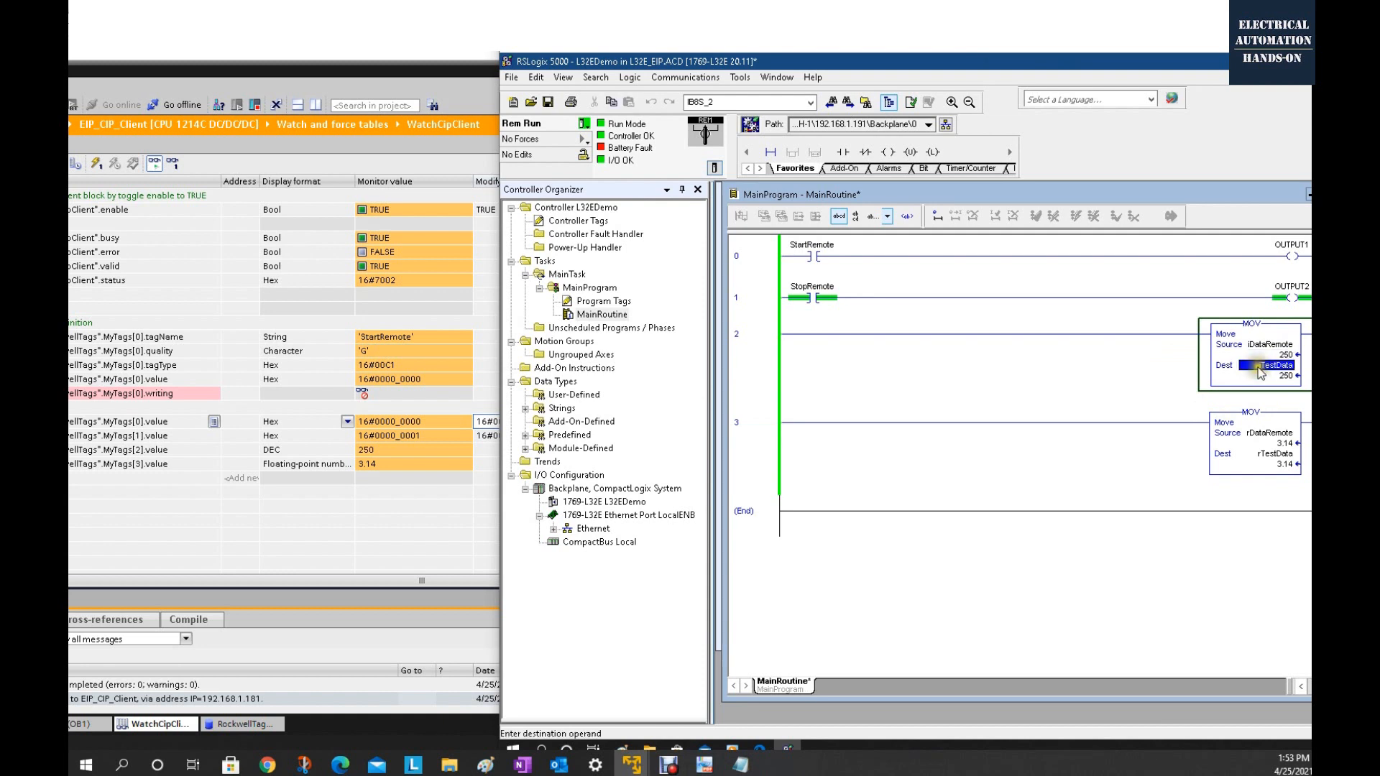
- Set rDataRemote to 6.28 in the MOV instruction on rung 3 and check MyTags[3].value in the TIA Portal watch table
double_click(1276, 447)
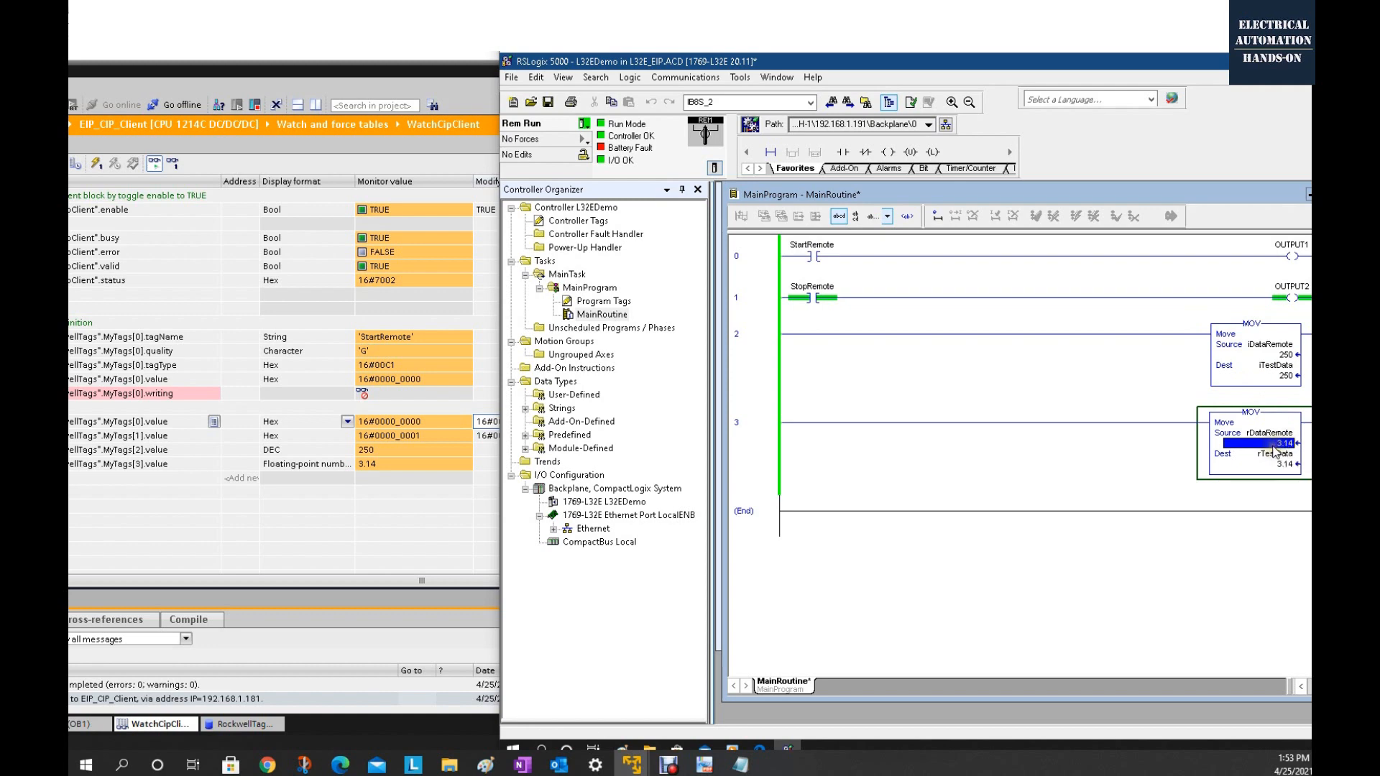
double_click(1262, 445)
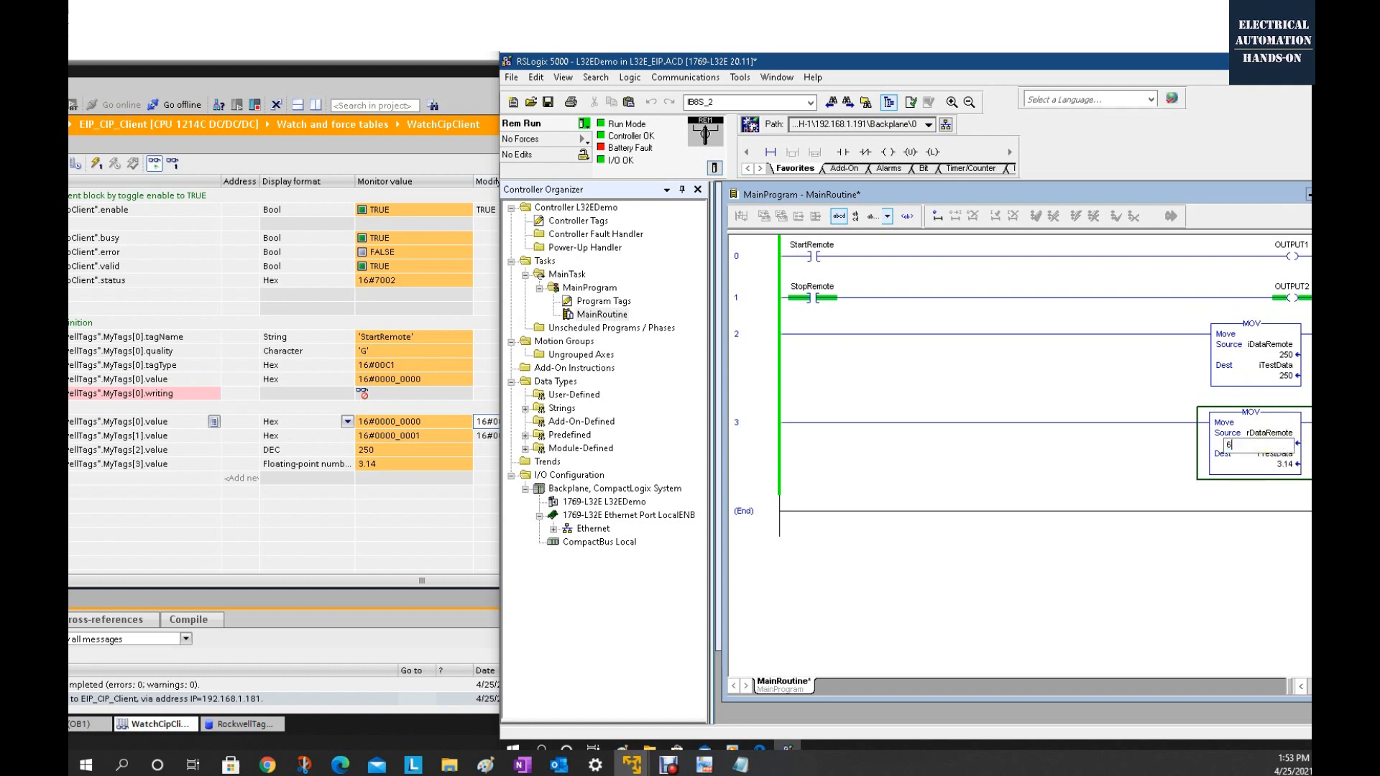
type("6.28")
key("Return")
left_click(377, 459)
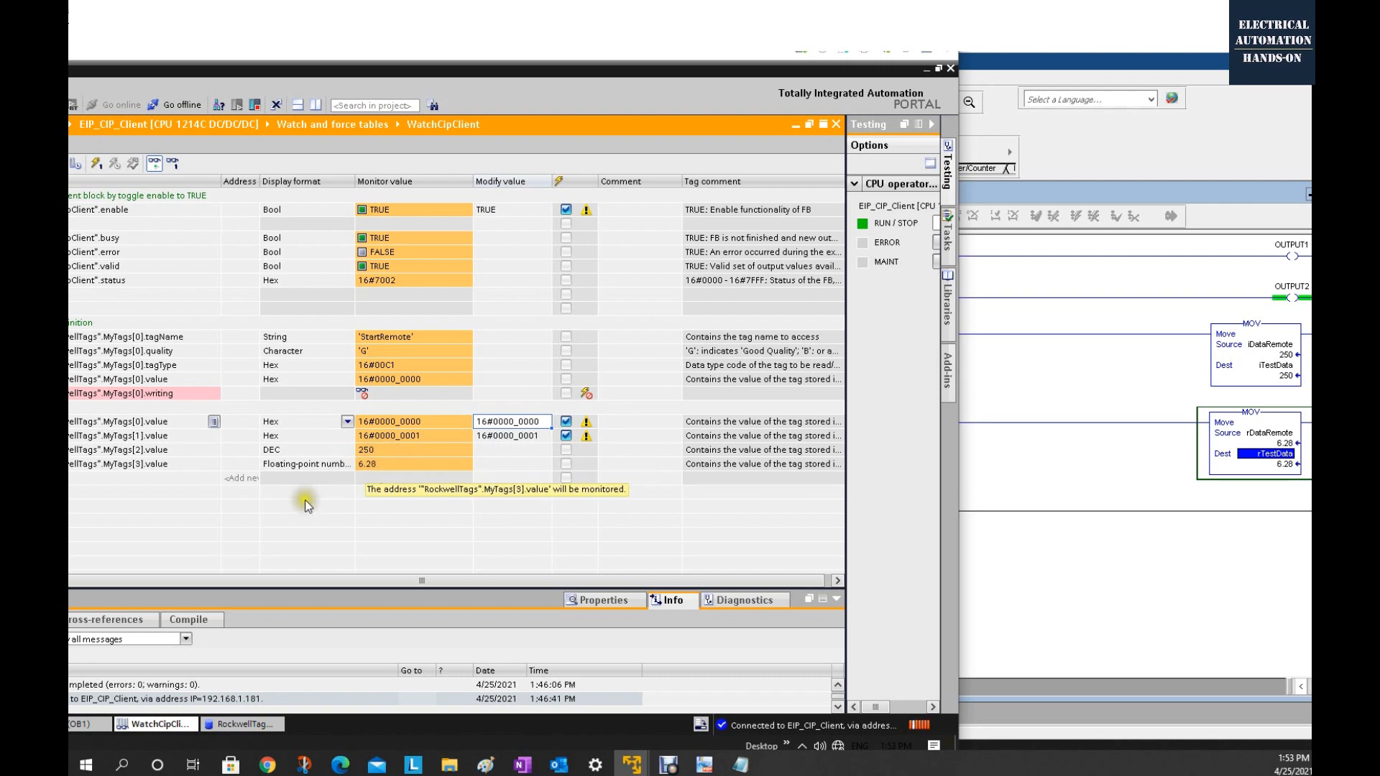
key("alt+Tab")
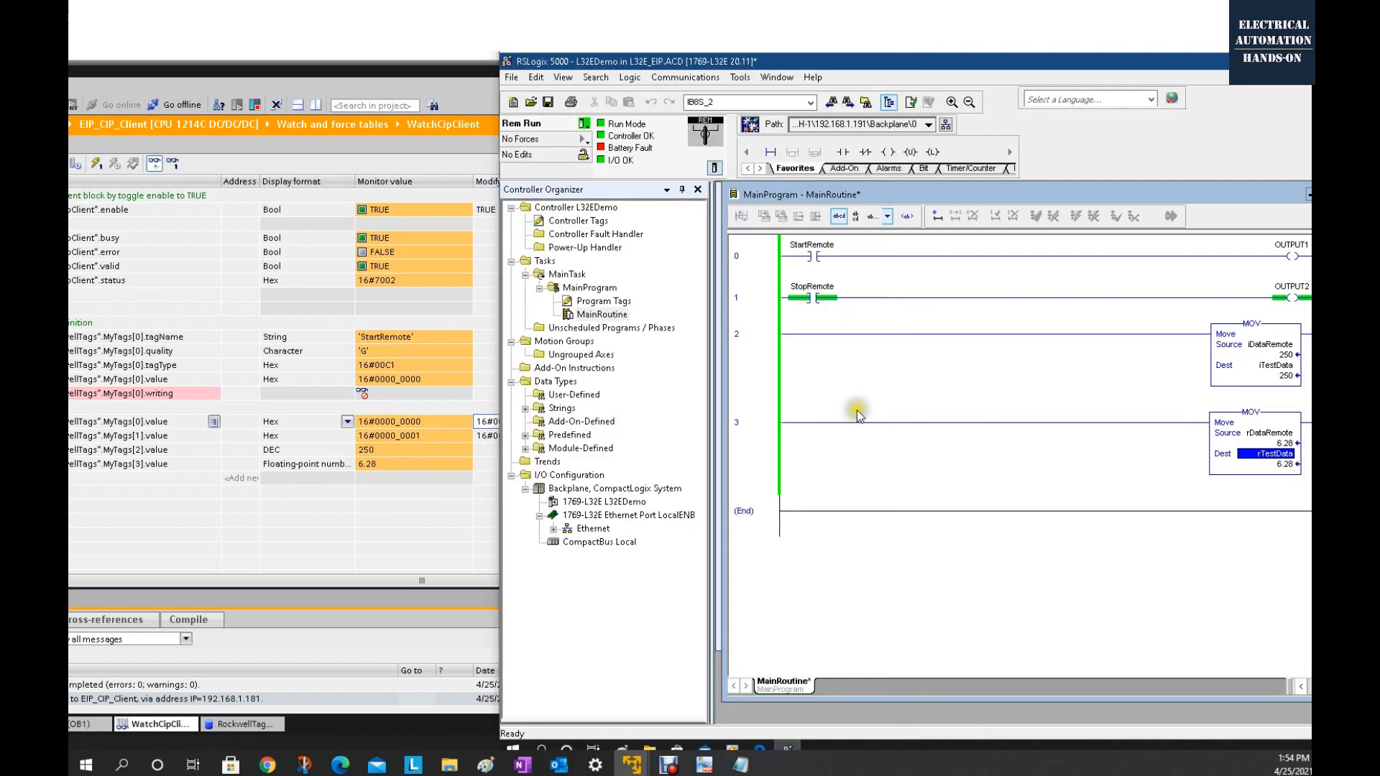
- Examine the remote tags in the RSLogix 5000 controller tags and the LocalDINT tag in the MainProgram program tags
double_click(578, 220)
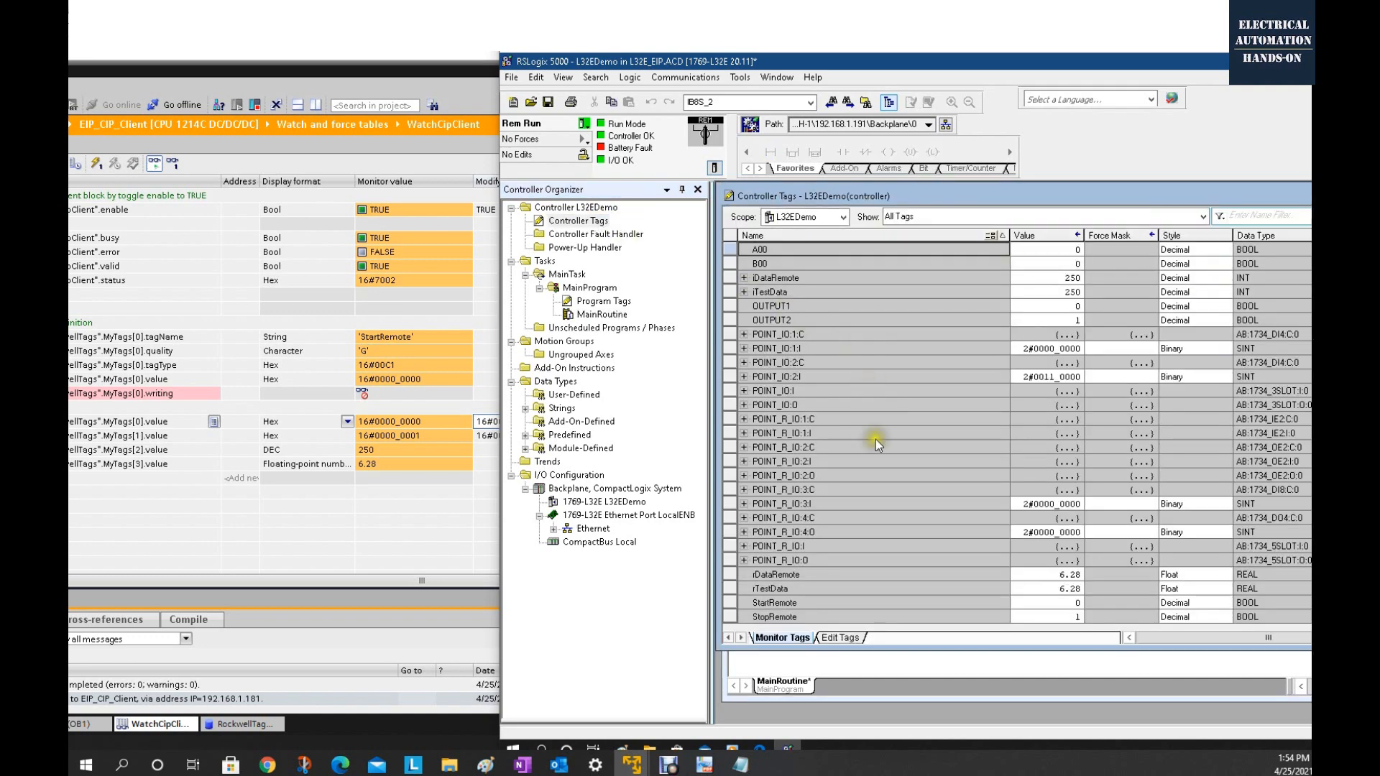
left_click(769, 576)
left_click(1031, 575)
key("Return")
left_click(763, 620)
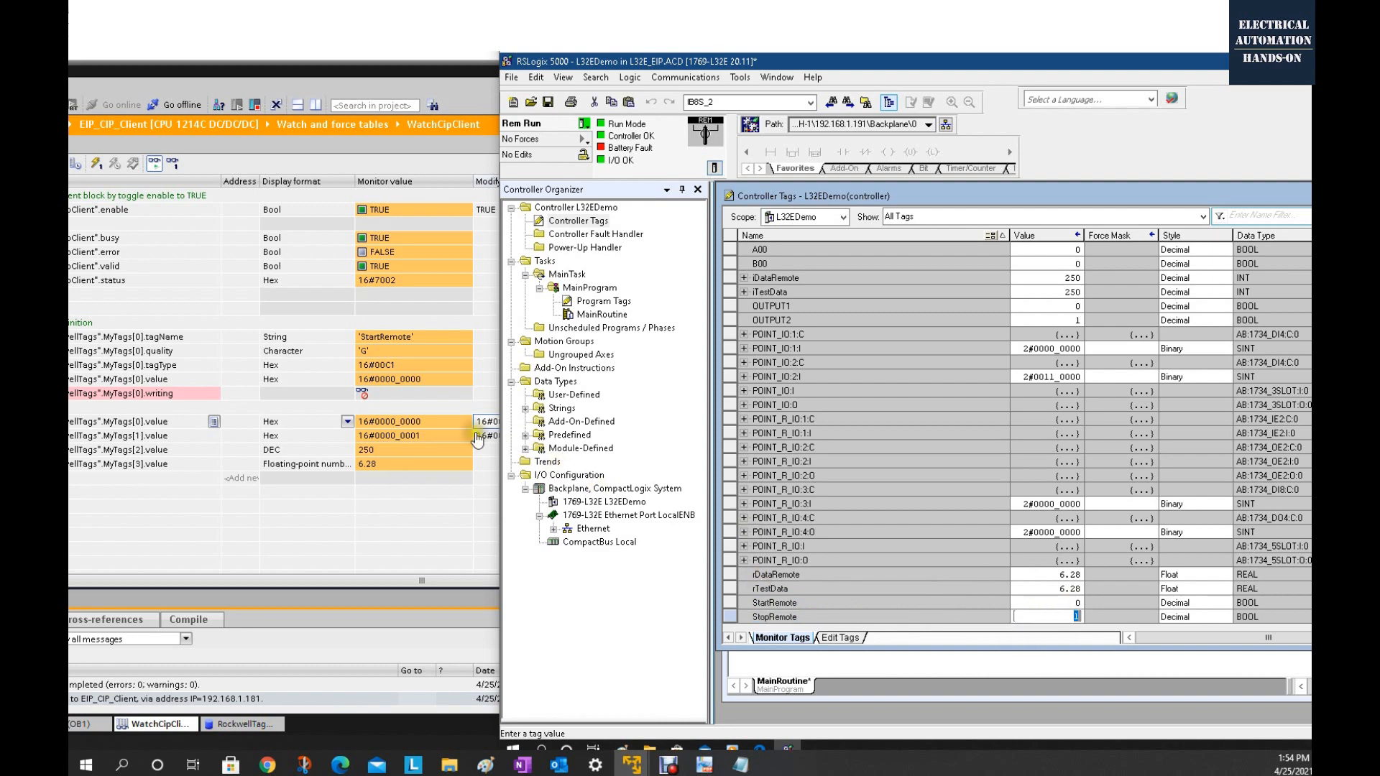
left_click(429, 444)
left_click(1083, 545)
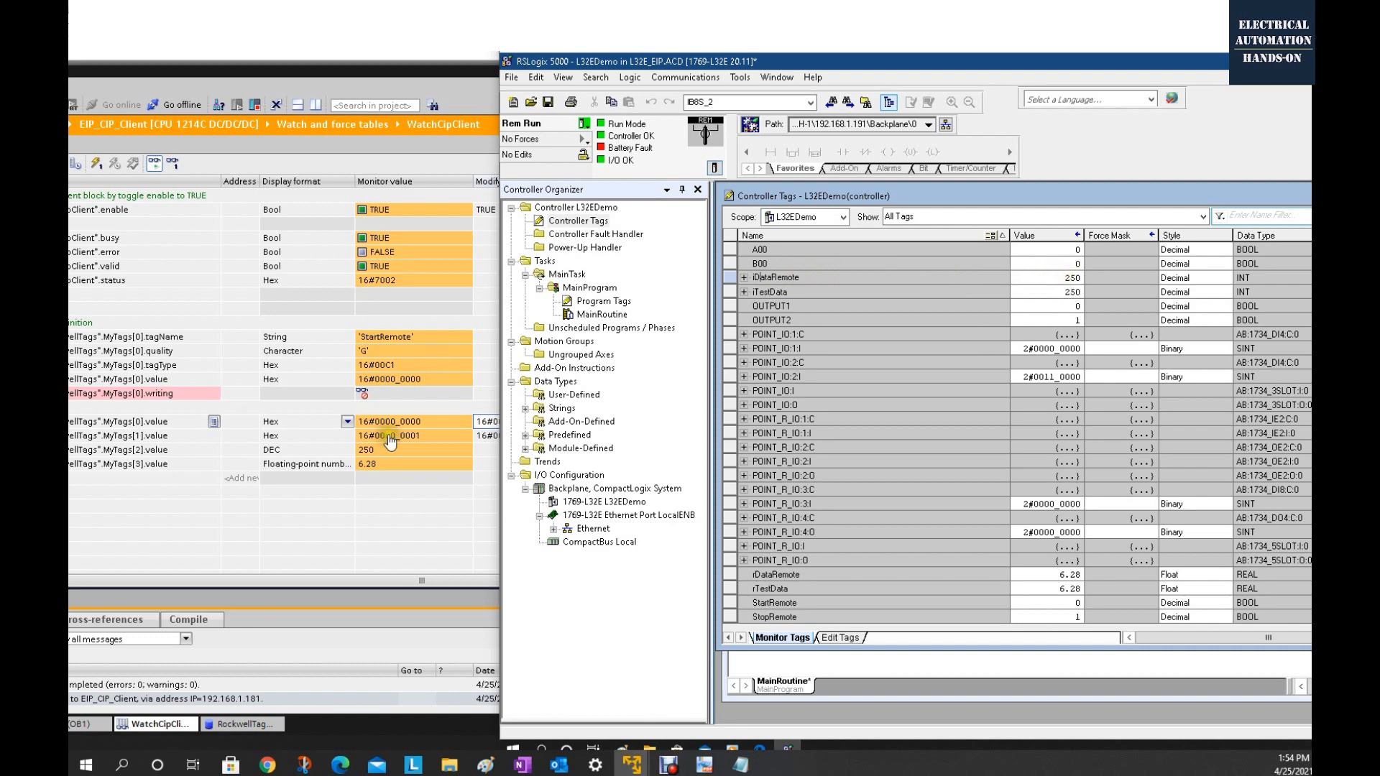
left_click(1061, 574)
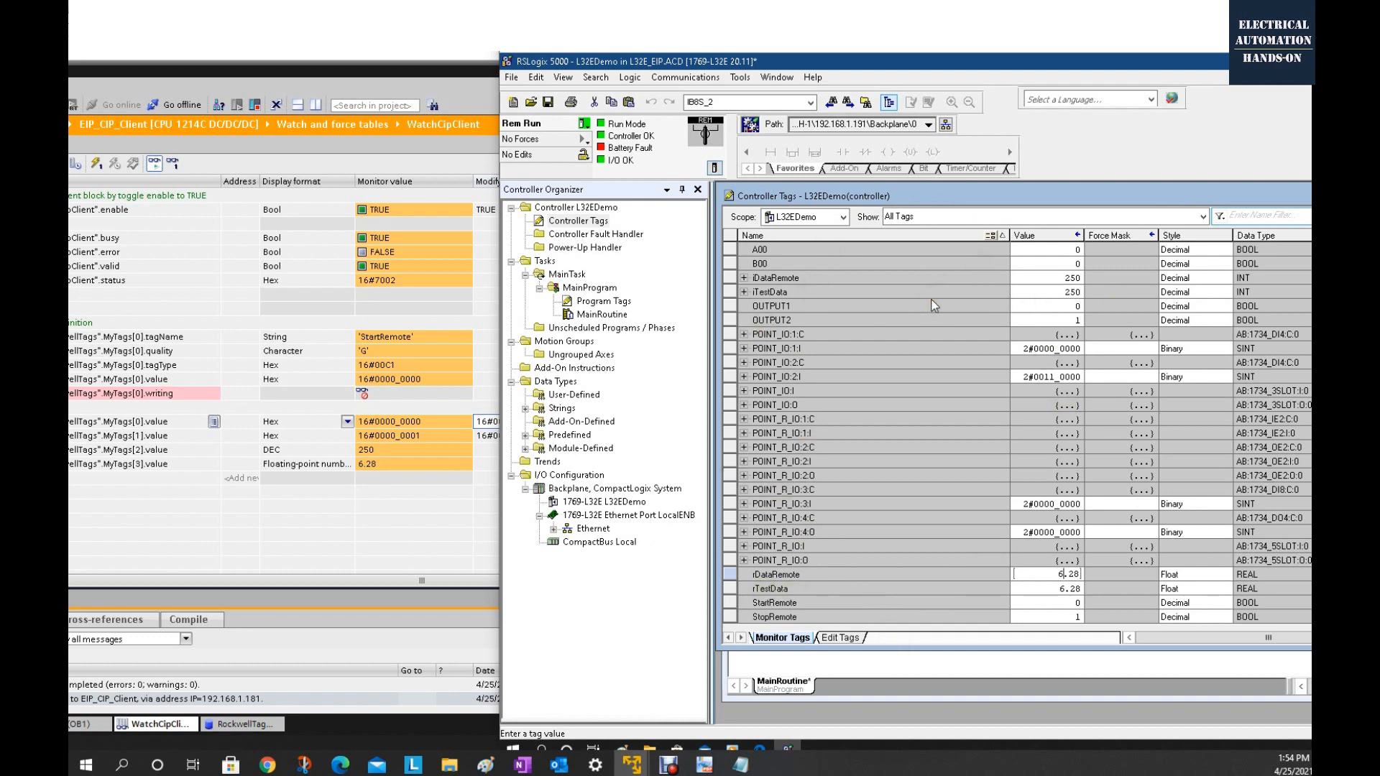
double_click(594, 303)
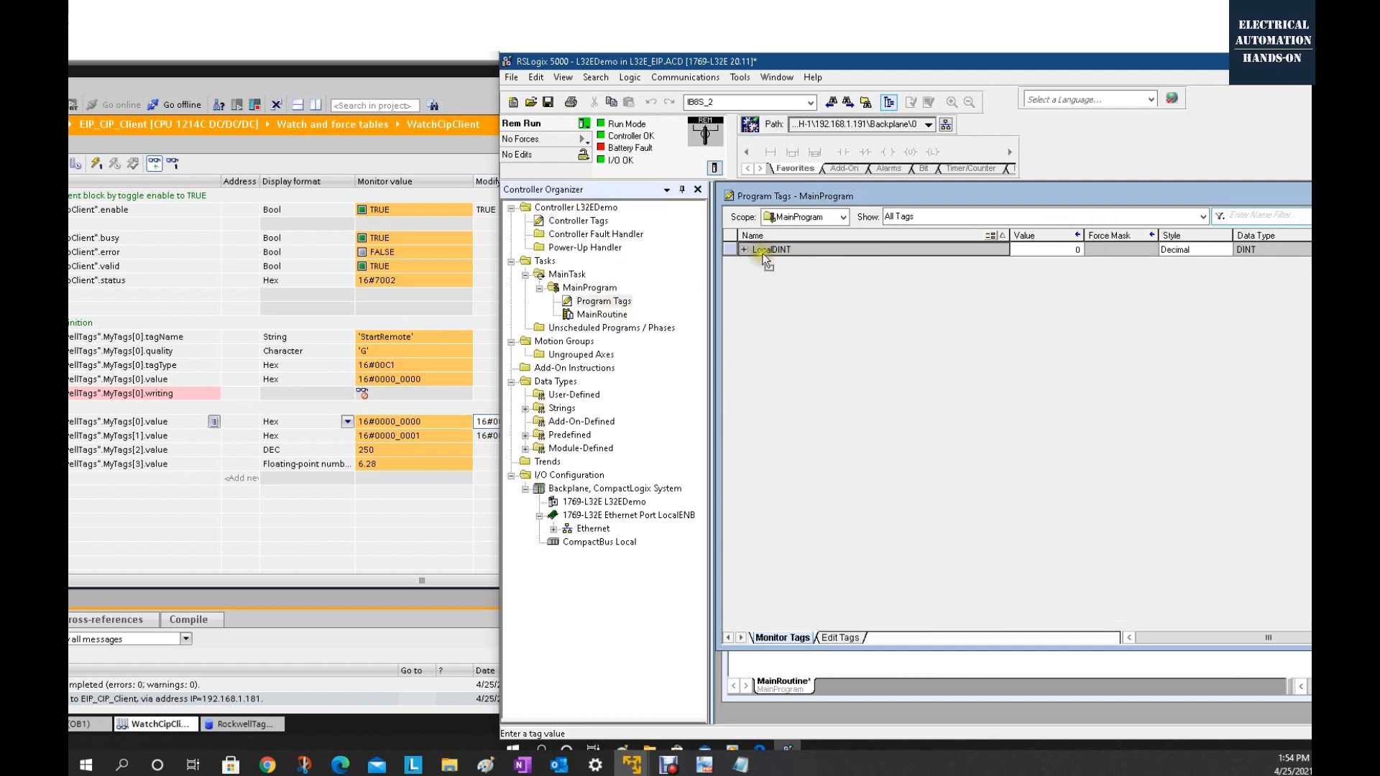
- Open the RockwellTags data block in TIA Portal and stop its monitoring, with the Start value column widened
left_click(331, 560)
left_click_drag(577, 54, 907, 40)
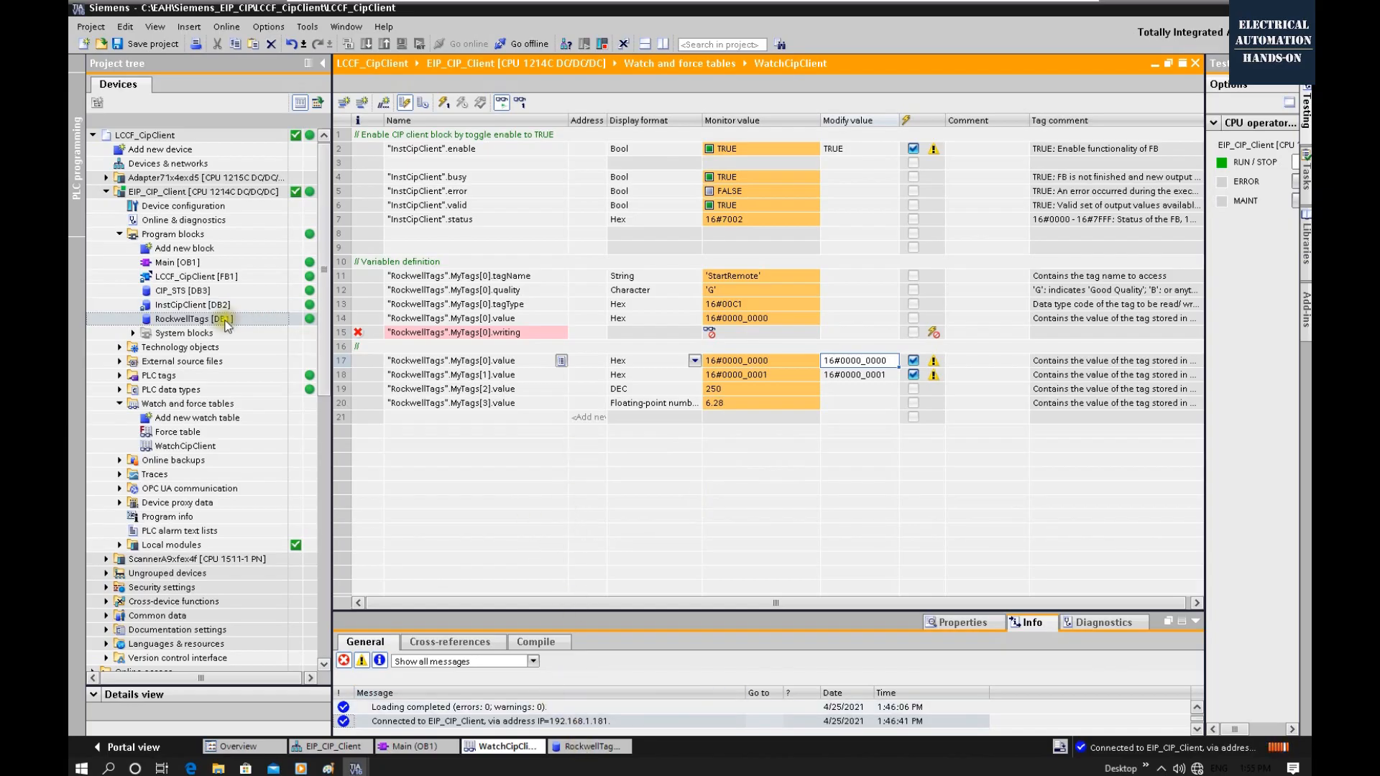
double_click(194, 319)
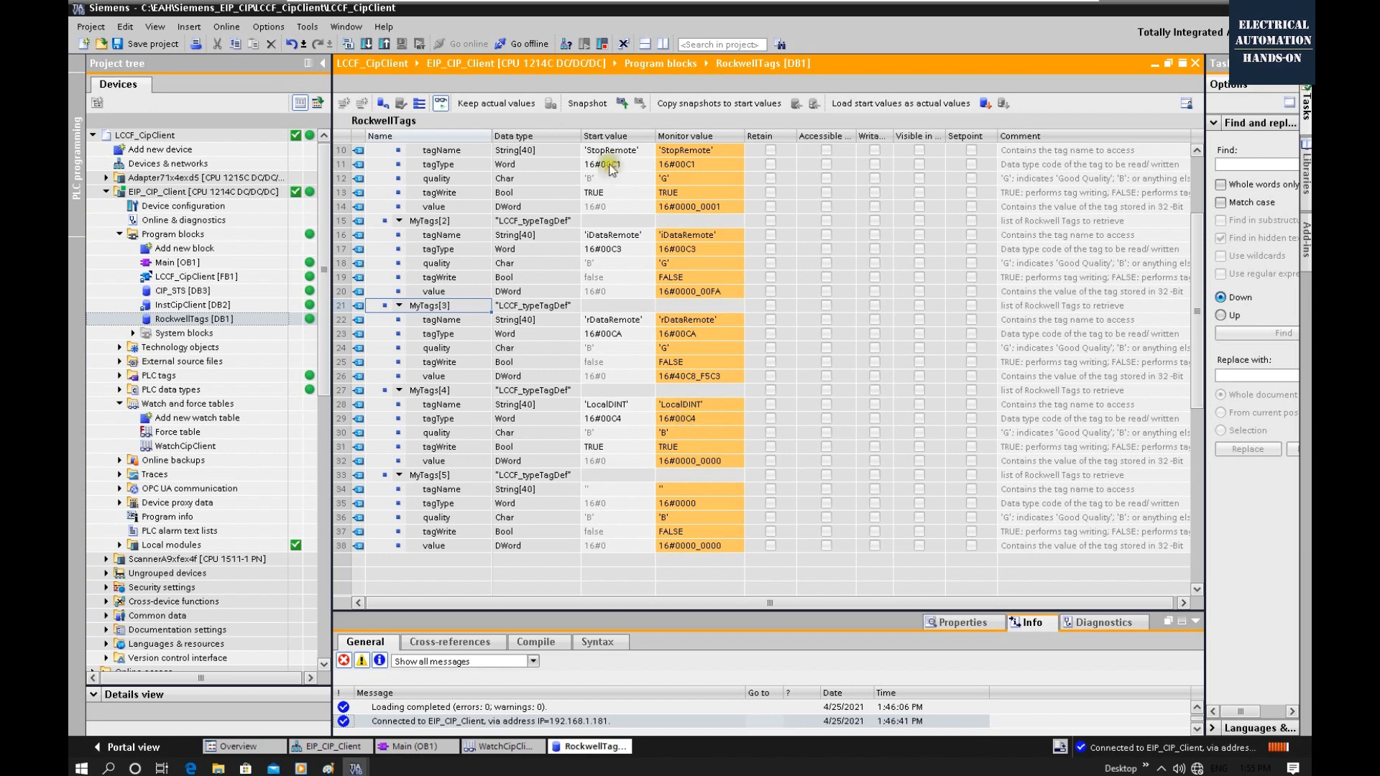
left_click(440, 104)
left_click_drag(661, 137, 809, 133)
- Copy the full tag path 'Program:MainProgram.LocalDINT', including its quotes, from the Notepad note
left_click(602, 406)
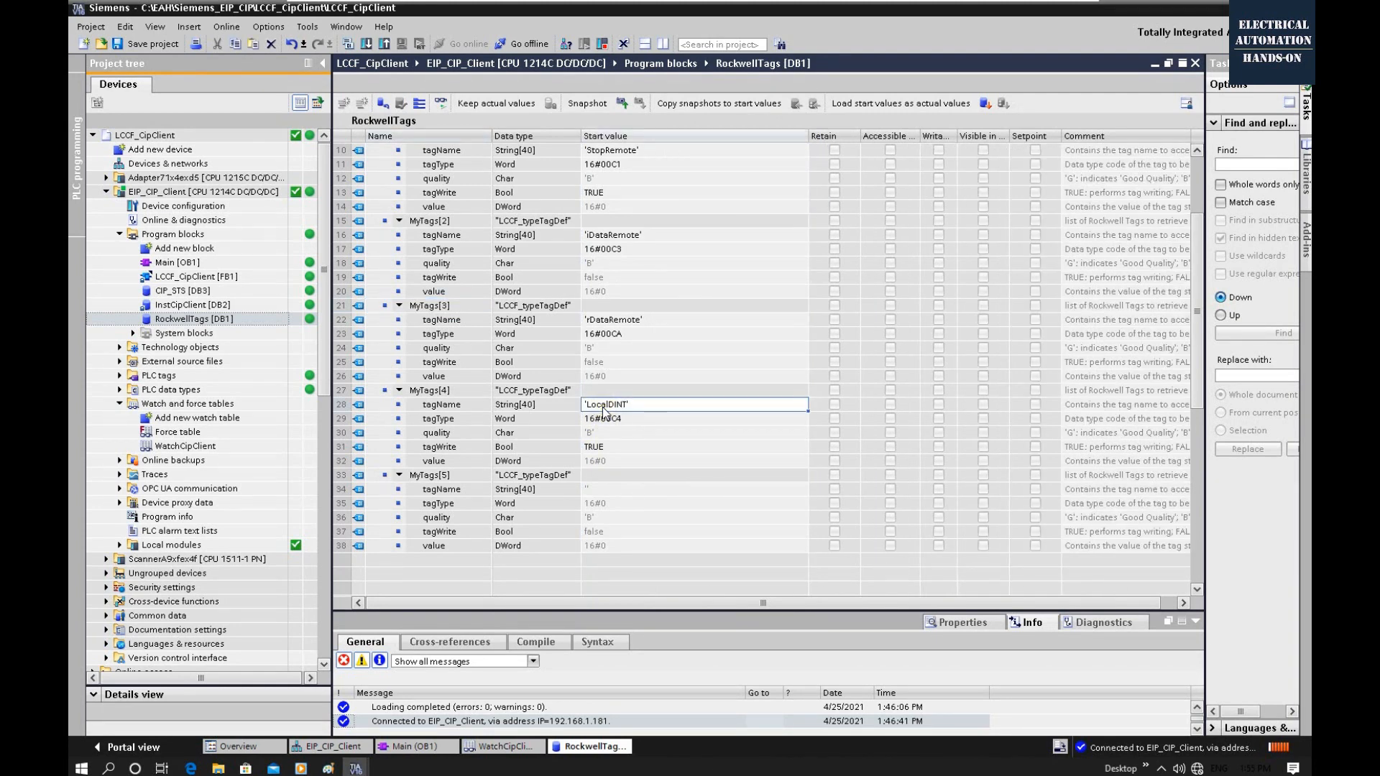
left_click(604, 411)
left_click(611, 408)
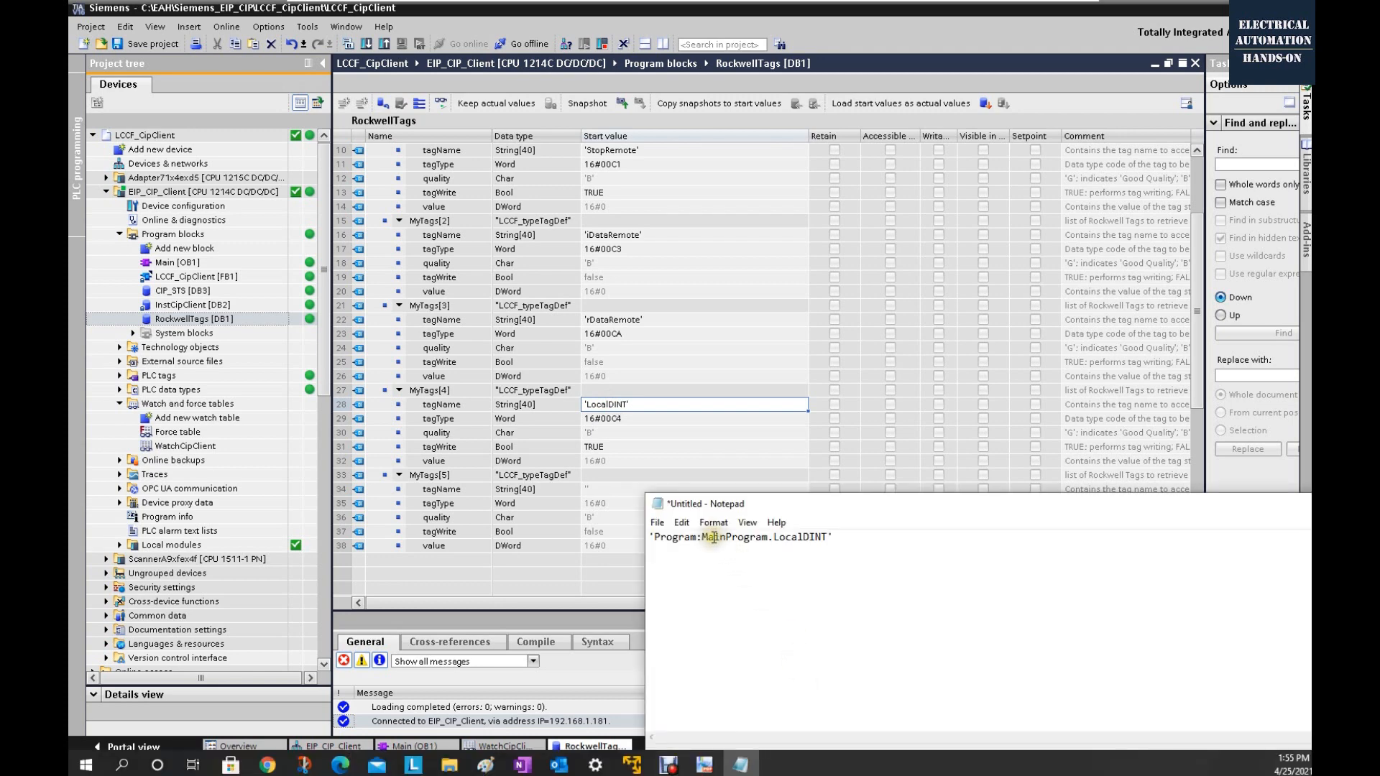
left_click_drag(708, 538, 758, 537)
left_click(848, 536)
left_click_drag(848, 535, 614, 536)
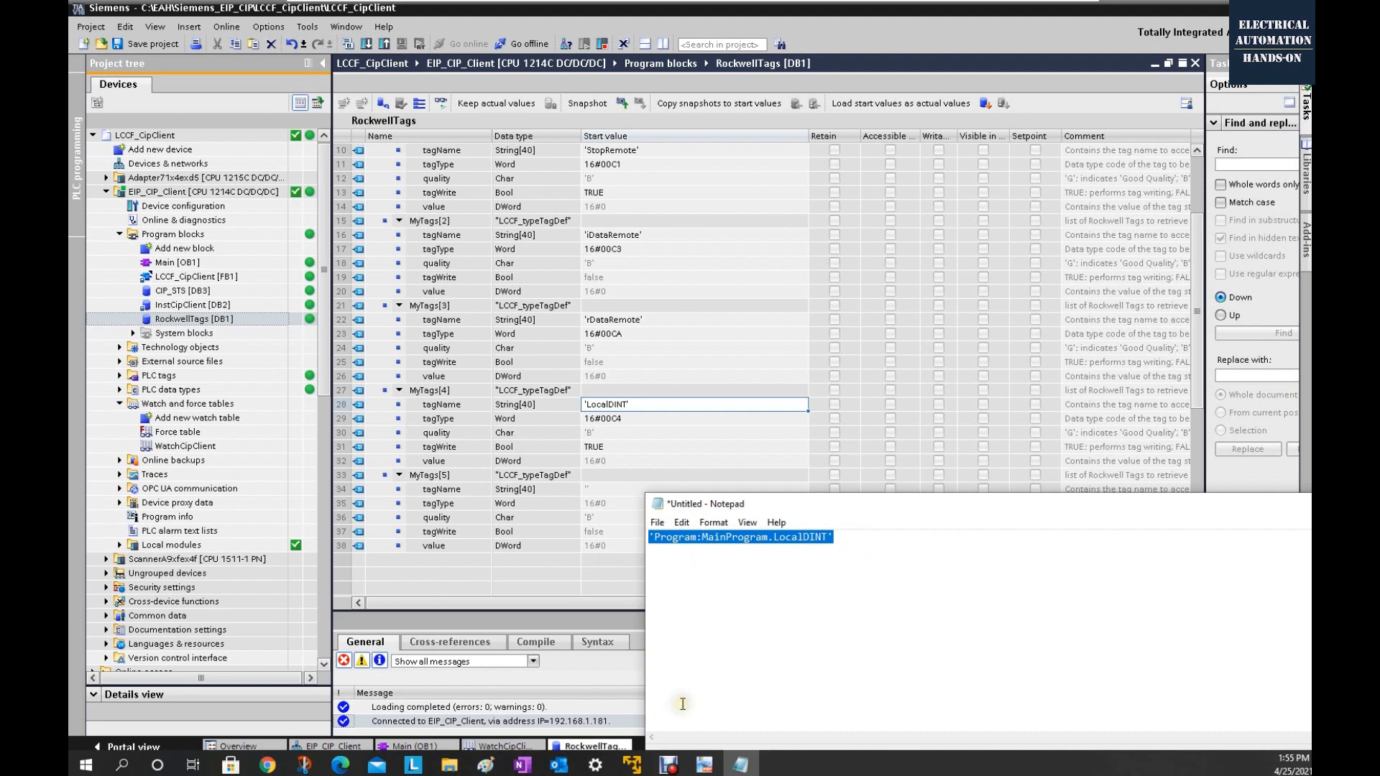
right_click(783, 539)
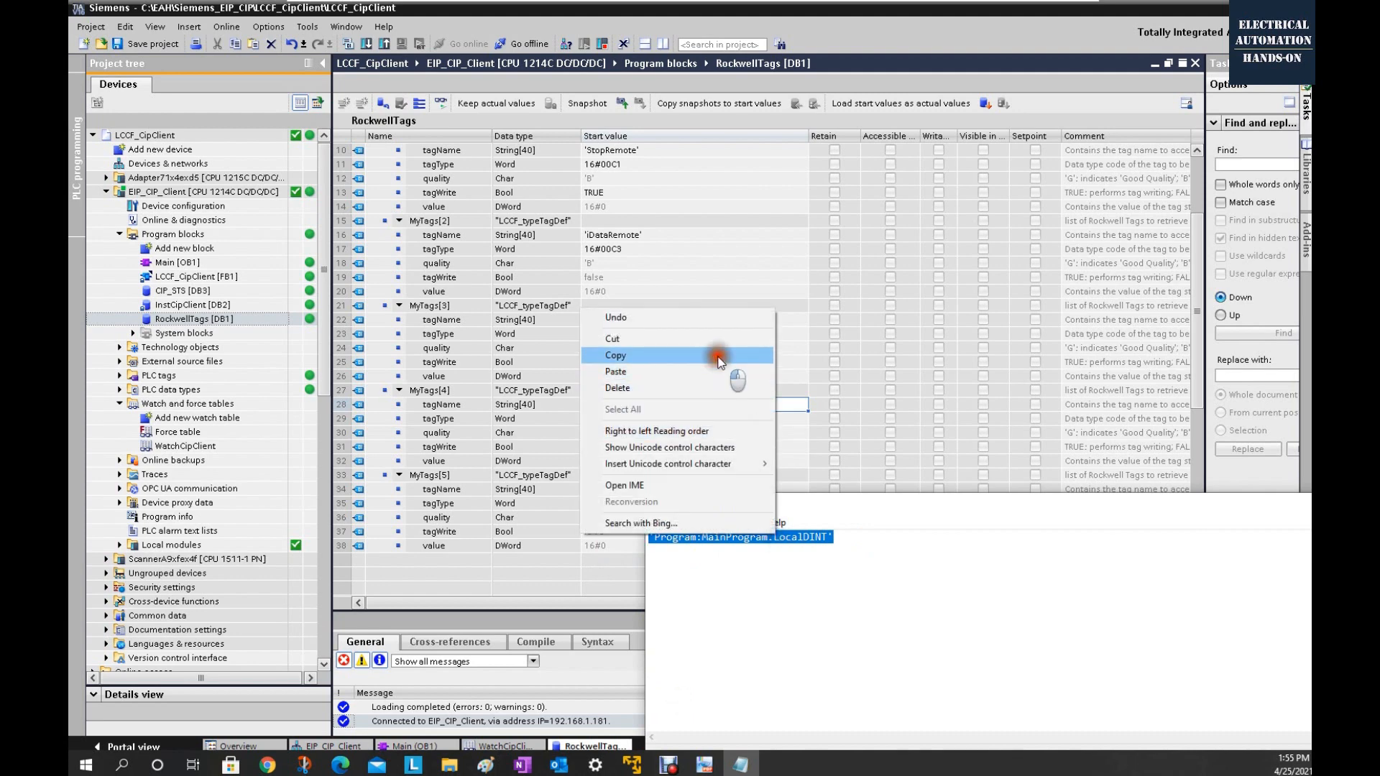
left_click(718, 355)
- Replace the start value of MyTags[4].tagName with 'Program:MainProgram.LocalDINT' and download the RockwellTags block to the PLC
left_click(663, 409)
left_click(662, 410)
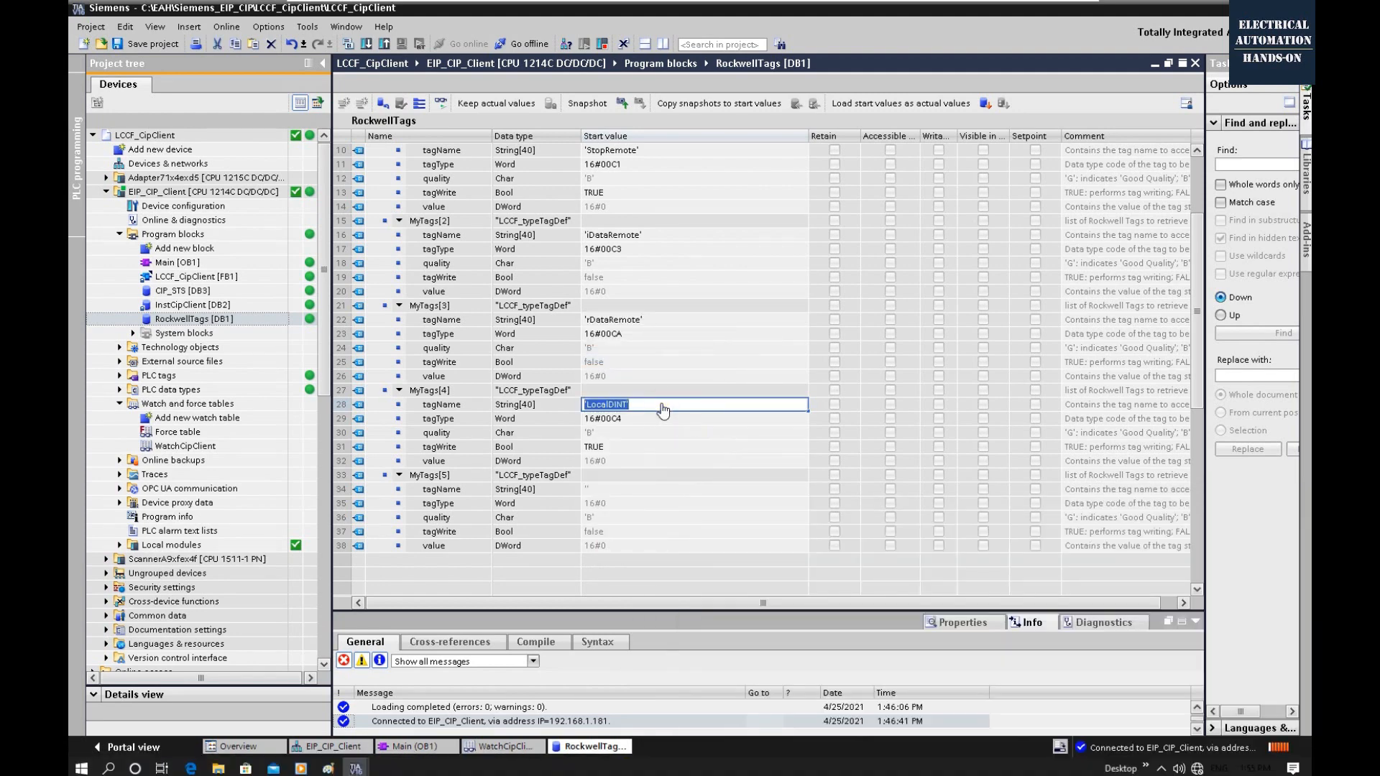
key("ctrl+v")
left_click(647, 506)
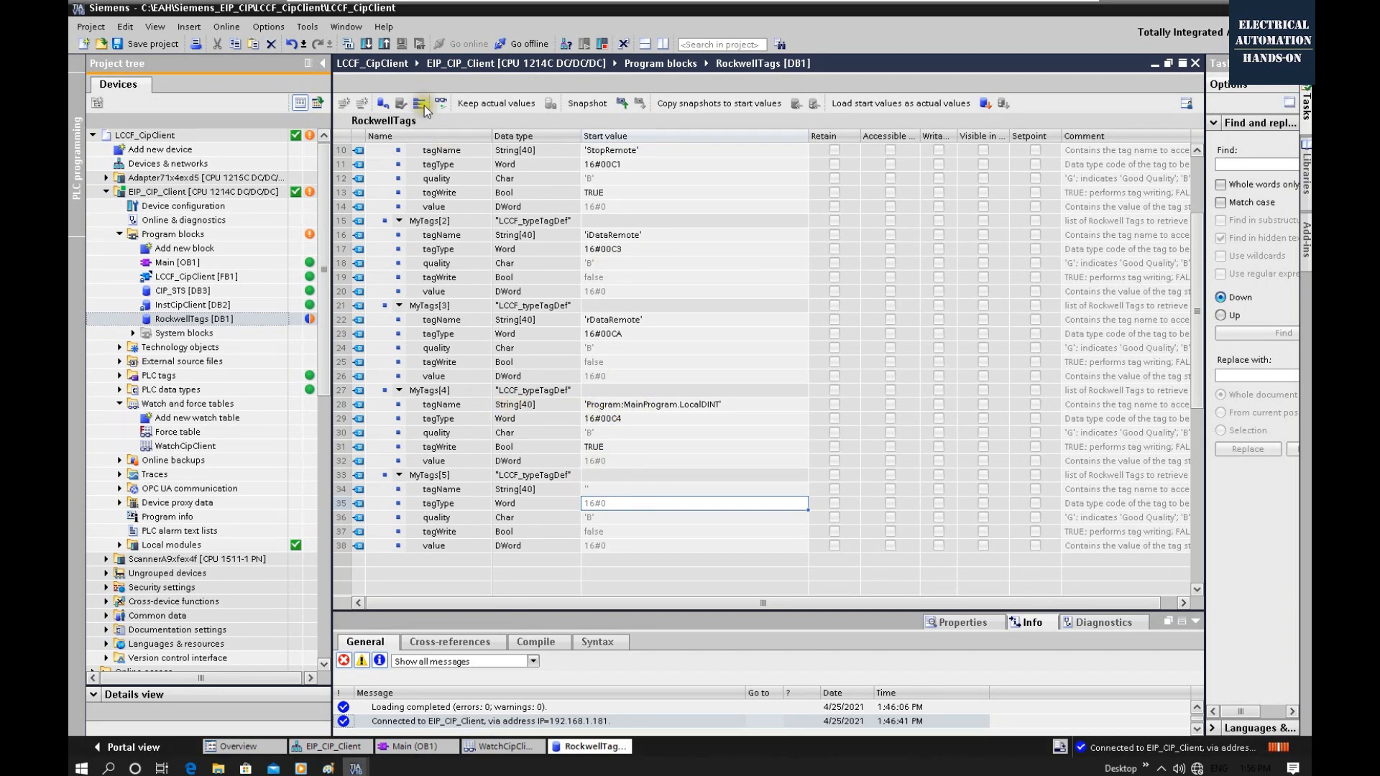
left_click(366, 44)
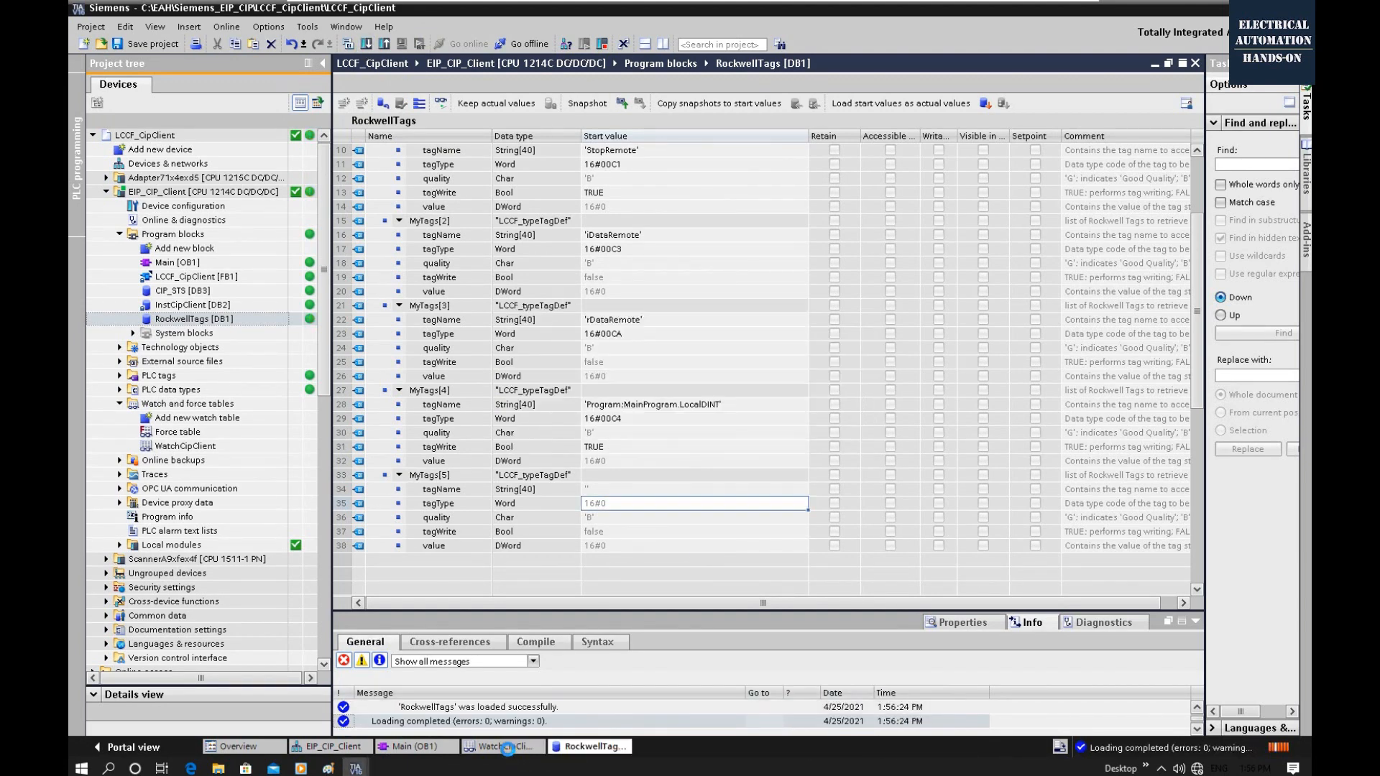
- Open the WatchCipClient watch table and float it as a separate window beside the RockwellTags block
left_click(496, 746)
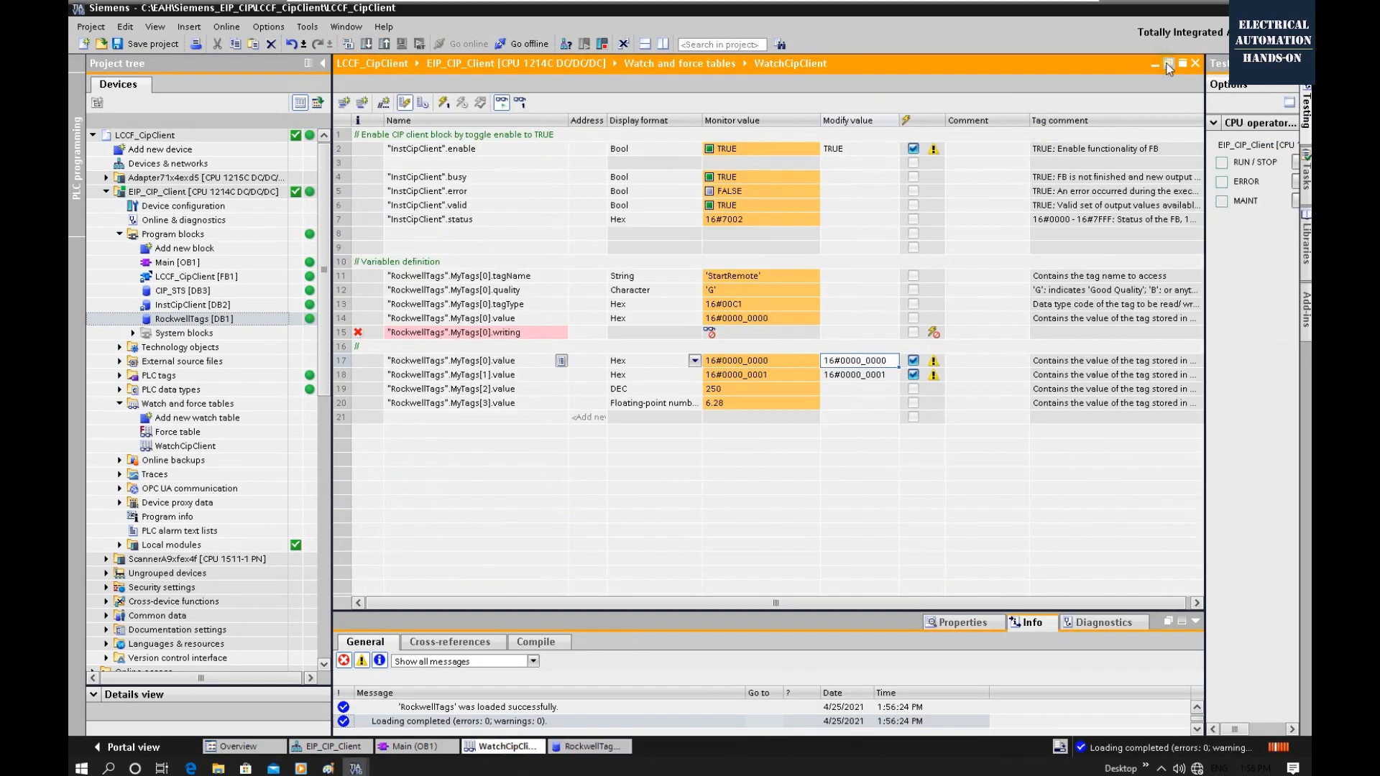
left_click(1168, 64)
left_click_drag(454, 24, 1085, 98)
- Insert an empty row and a comment row above the MyTags[0].value row in the watch table
left_click(798, 447)
right_click(718, 376)
left_click(751, 431)
right_click(716, 375)
left_click(756, 465)
- Add MyTags[4].tagName from RockwellTags to the empty watch table row and enter 'Program:MainProgram.LocalDINT' as its modify value
left_click(827, 391)
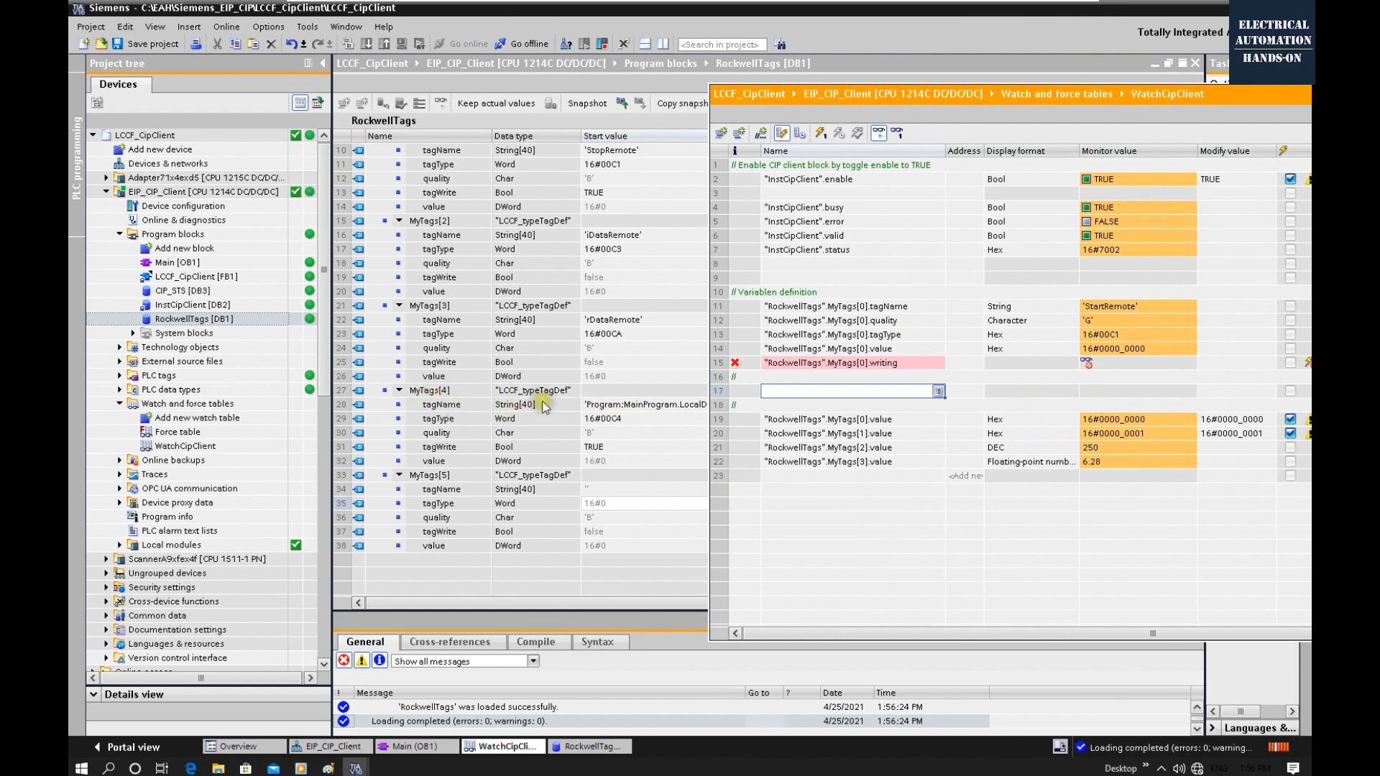
left_click(440, 405)
left_click_drag(439, 407, 780, 394)
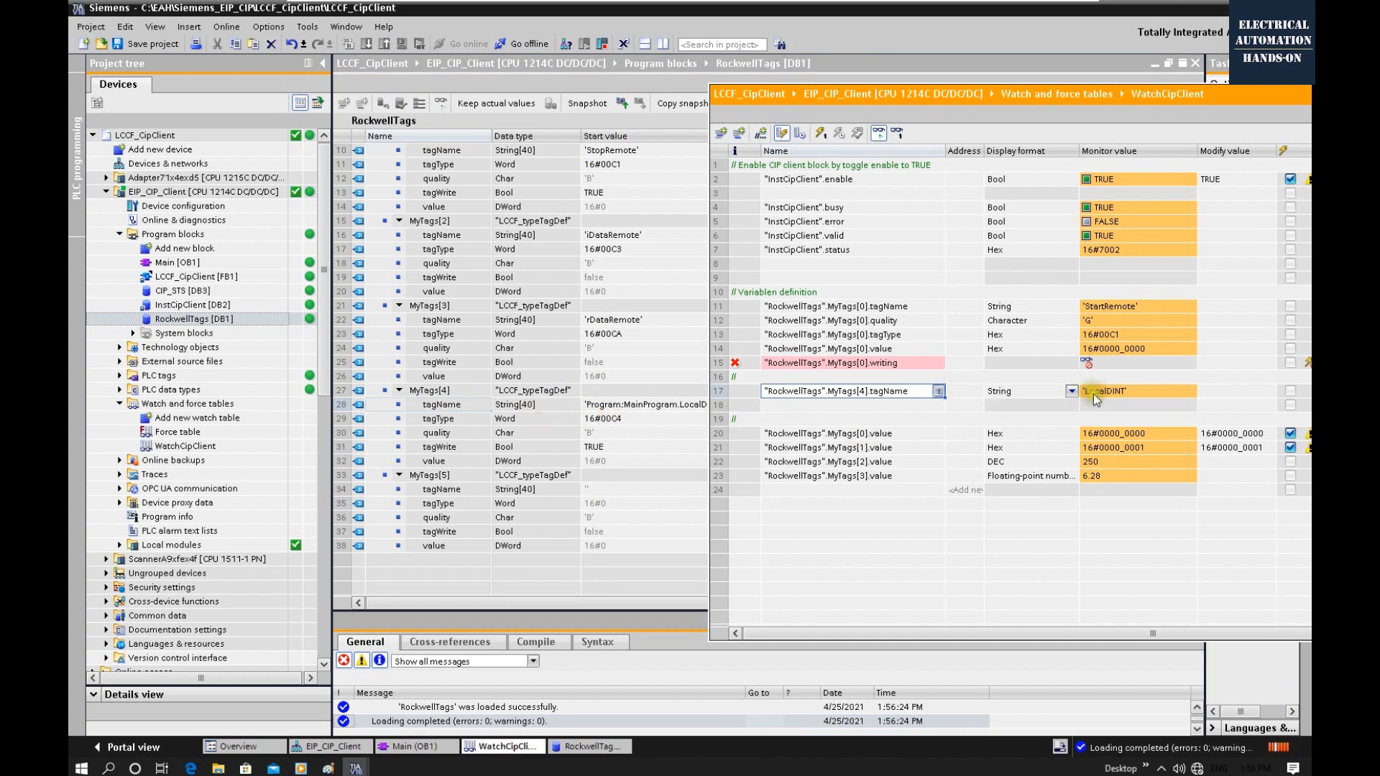
left_click(1220, 391)
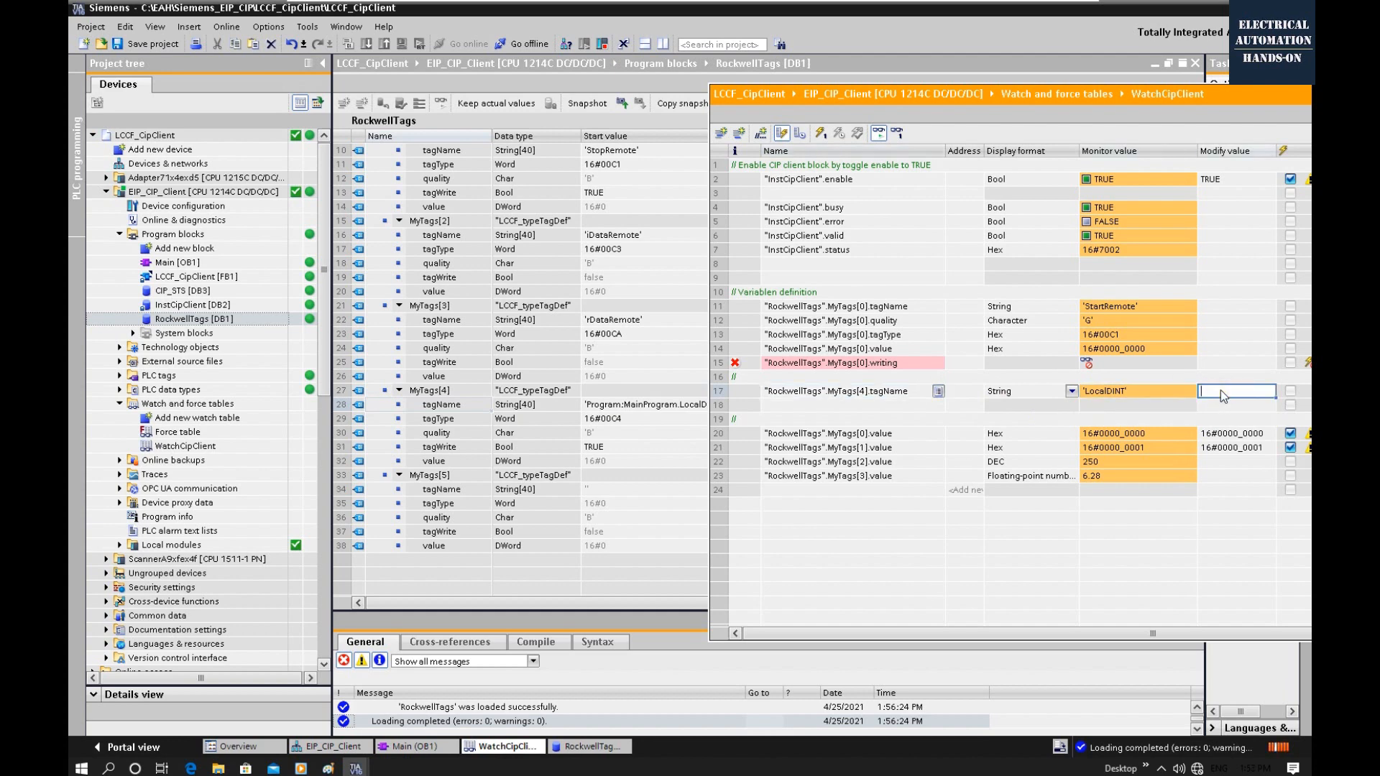
key("ctrl+v")
left_click_drag(1201, 93, 977, 85)
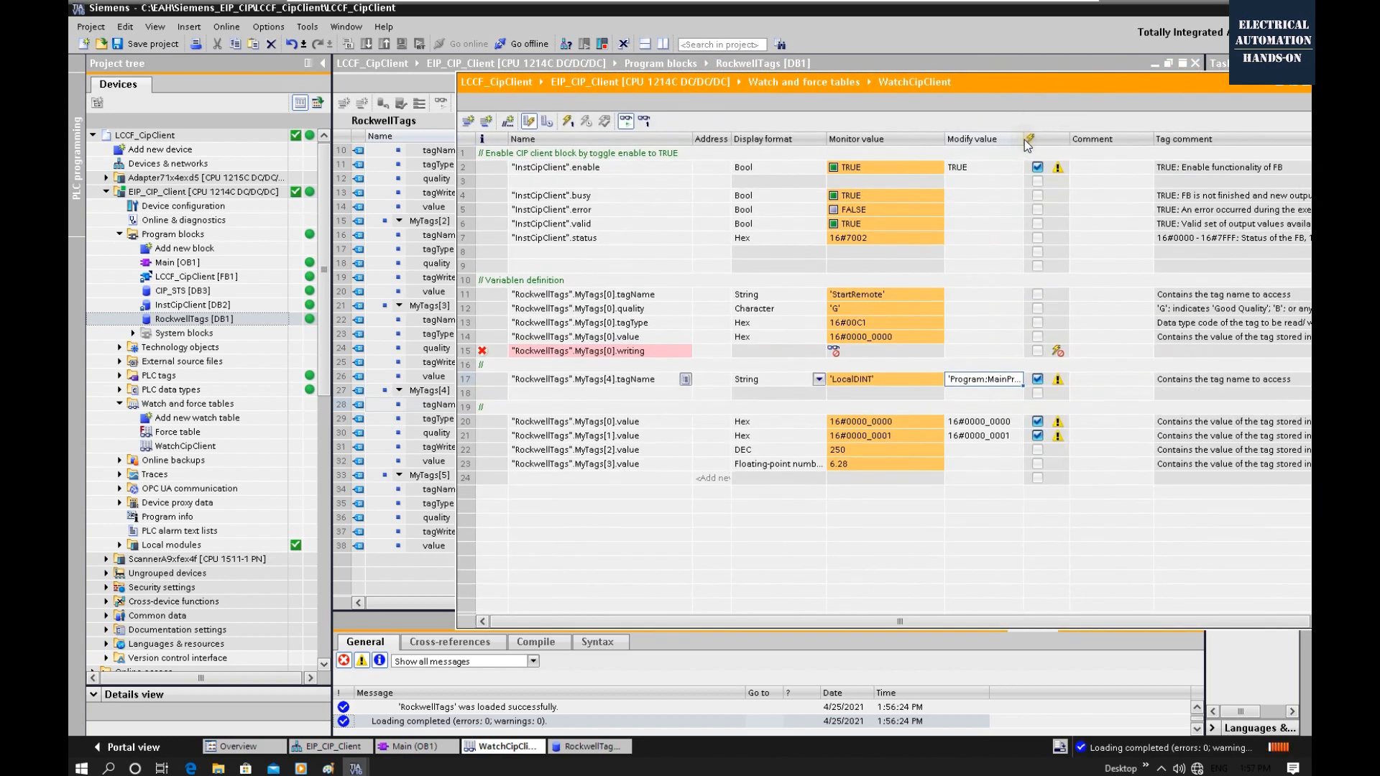
- Widen the modify value column, write the enabled modify values to the PLC once, and turn on monitoring of the RockwellTags block
left_click_drag(1024, 140, 1249, 170)
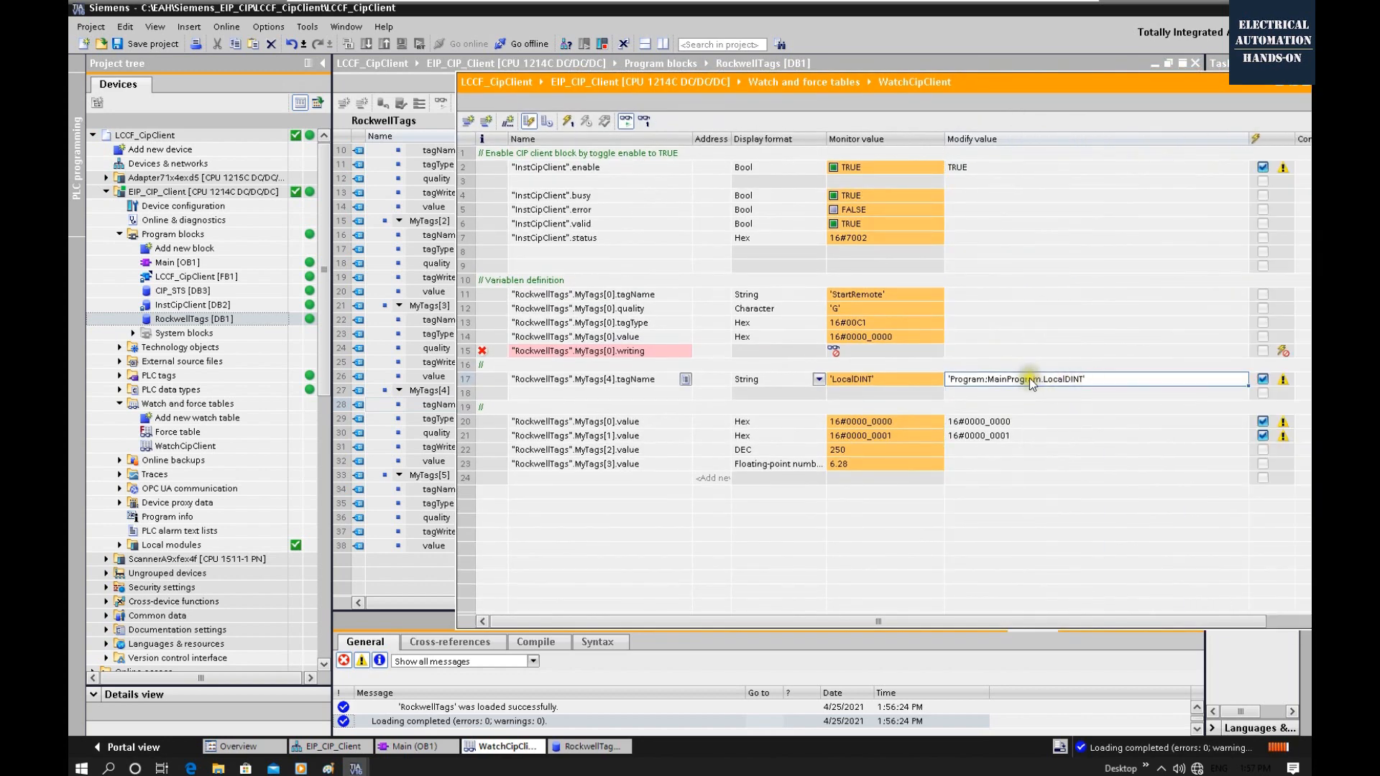
left_click(571, 120)
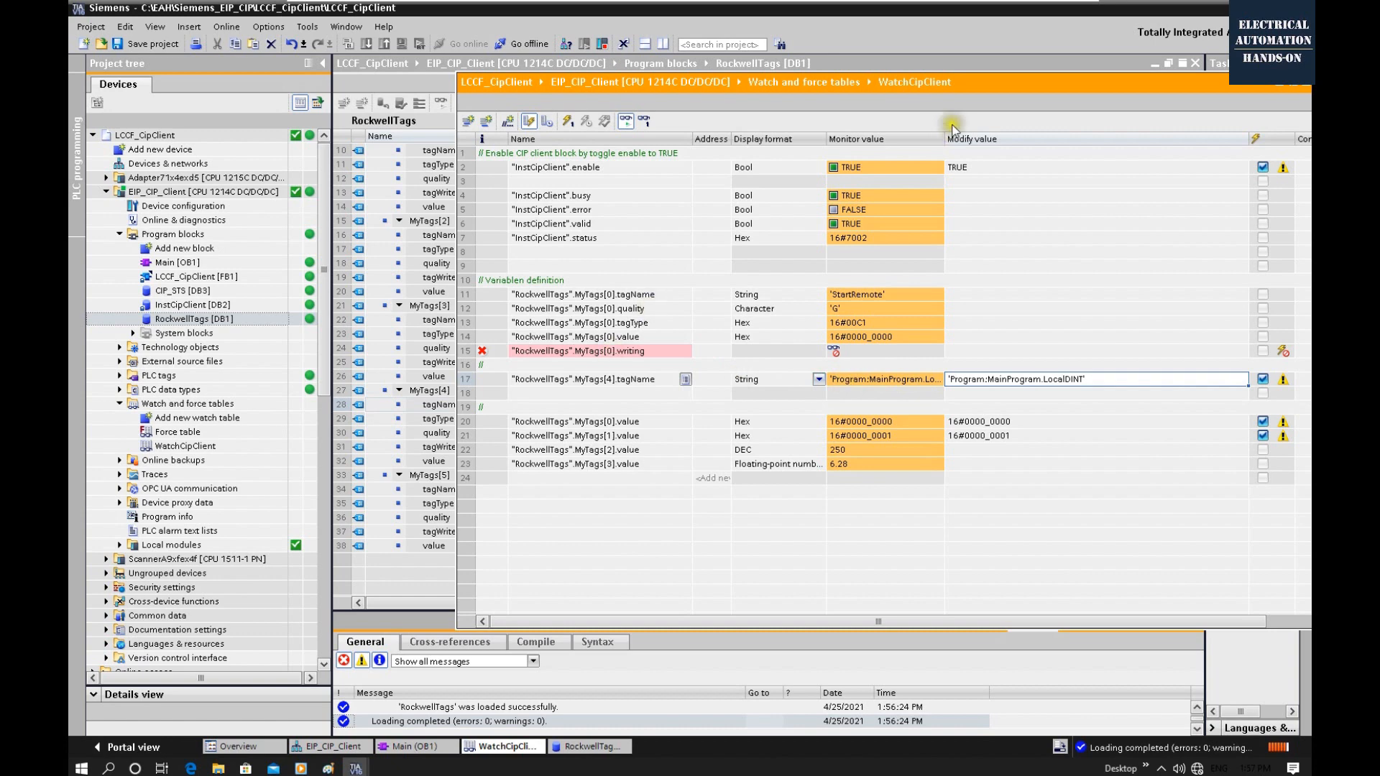
left_click_drag(896, 85, 1174, 111)
left_click(441, 106)
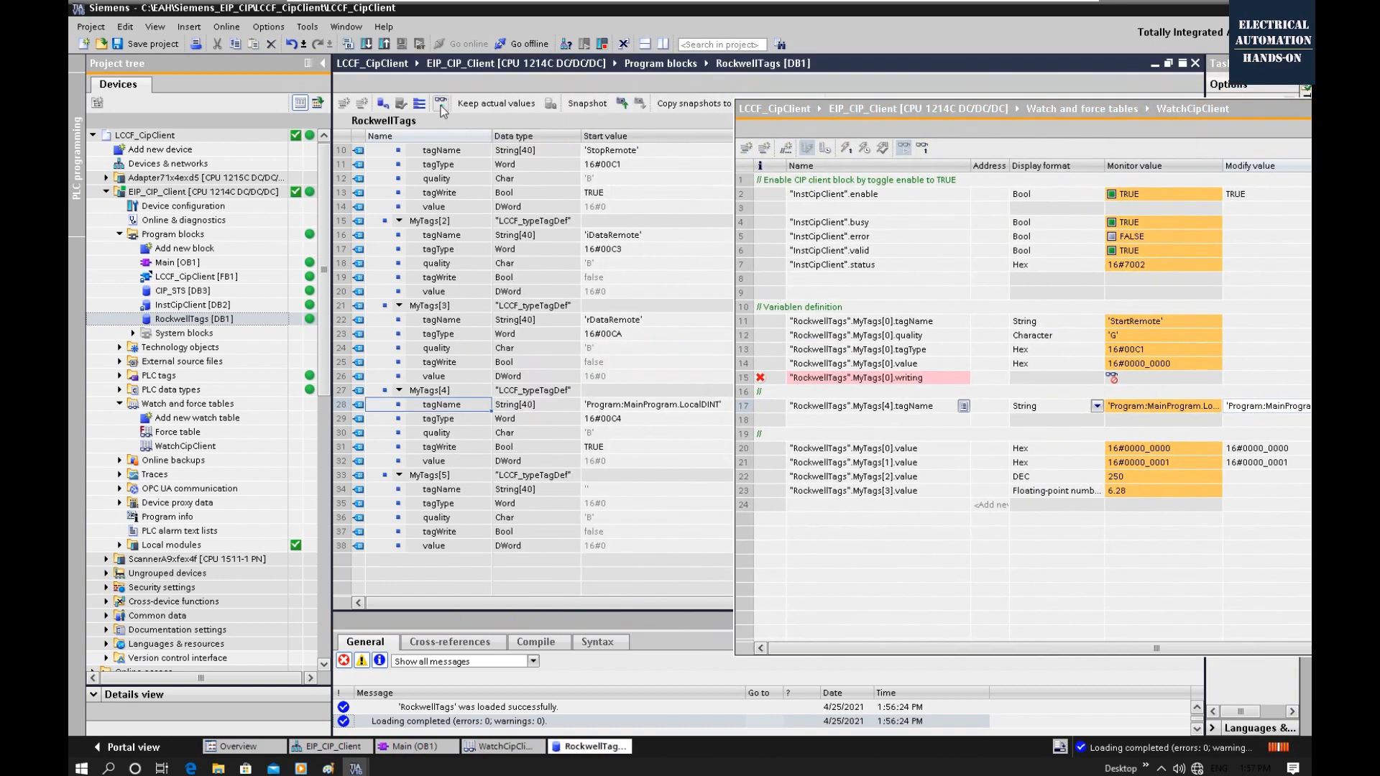
- Restart the CIP client by modifying InstCipClient.enable to 0 and back to 1, keeping the RockwellTags monitor values in view
left_click_drag(784, 111, 985, 118)
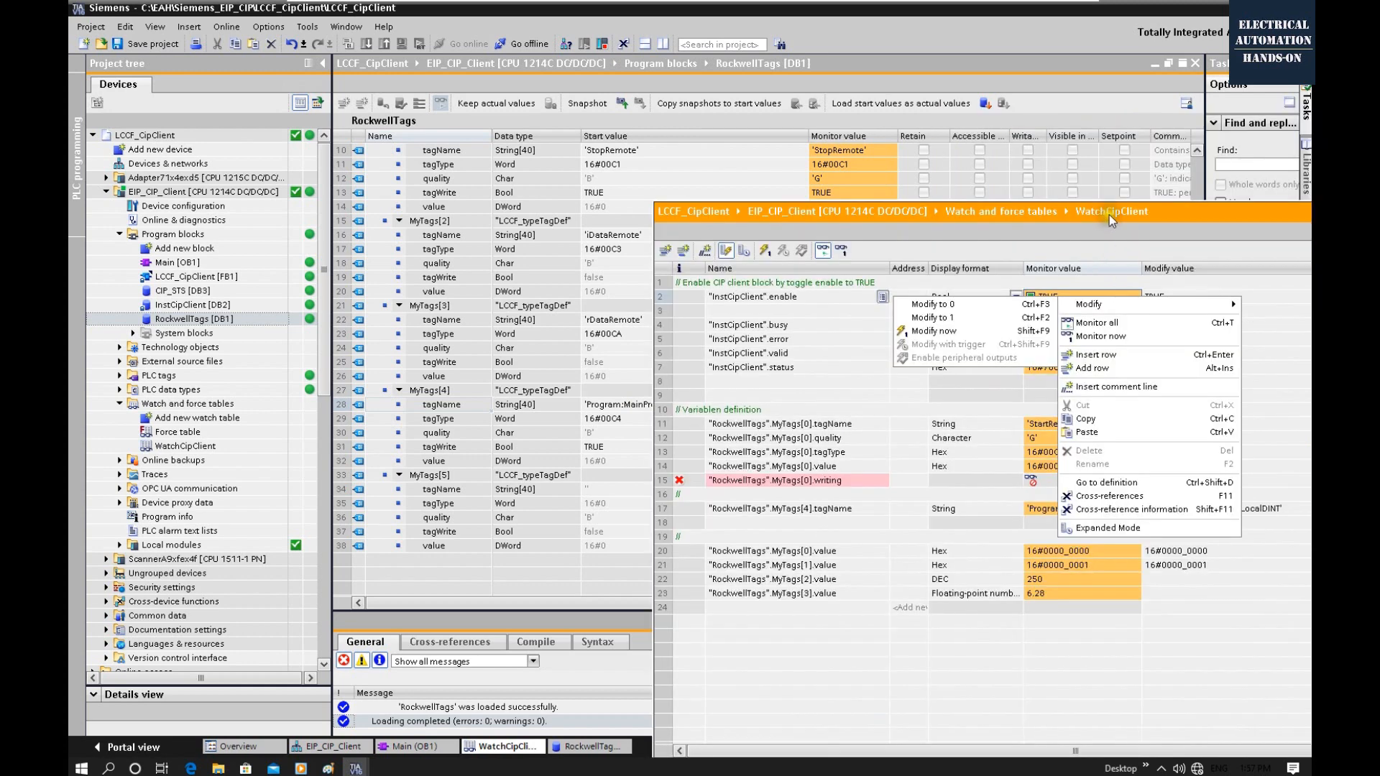
left_click(1109, 214)
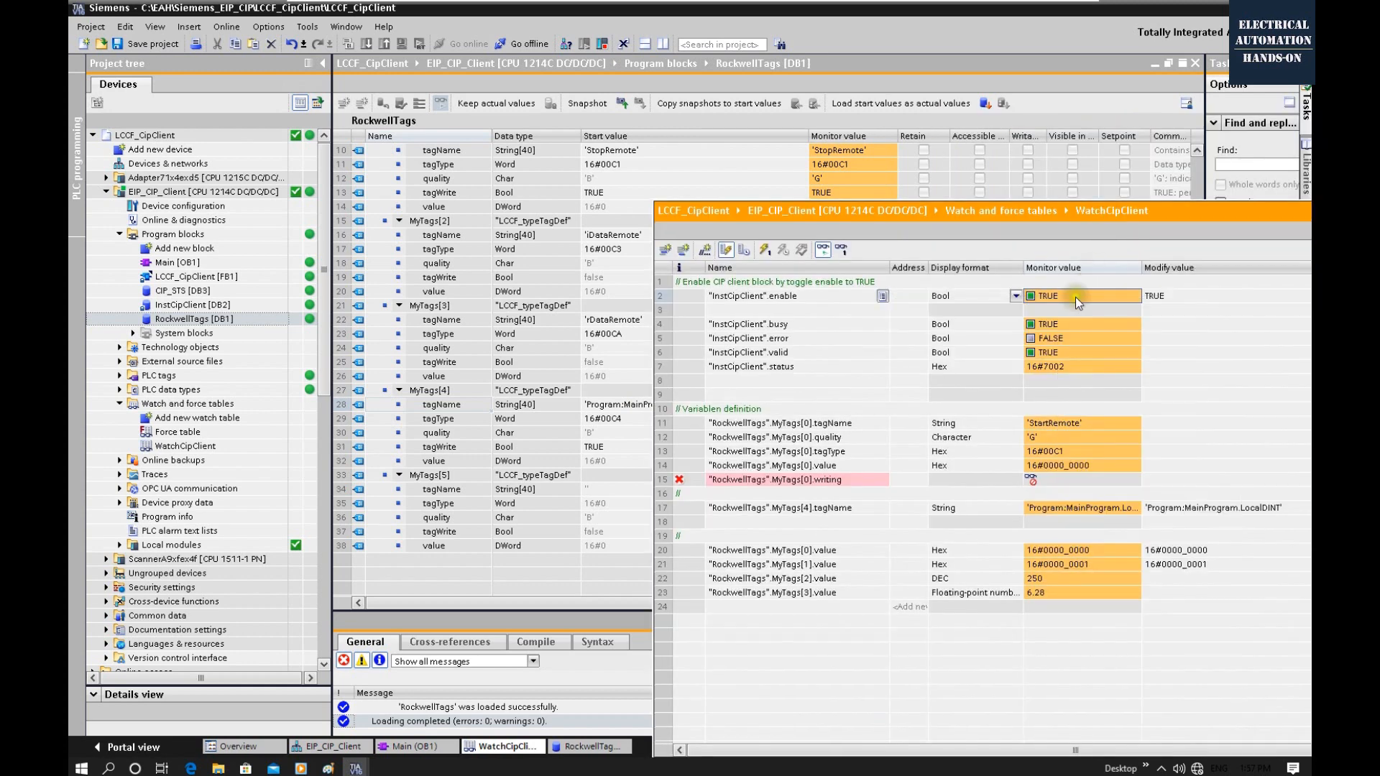
left_click_drag(1072, 213, 1287, 141)
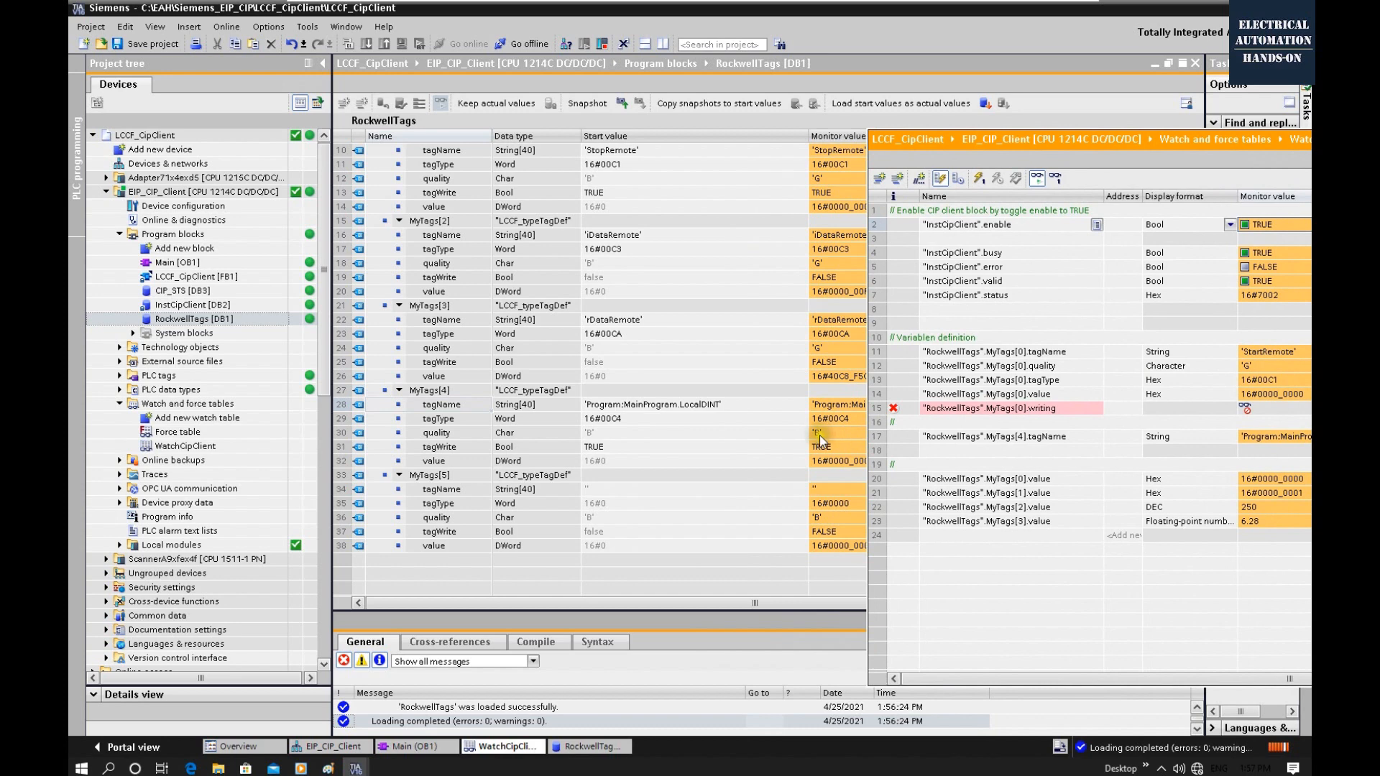
right_click(1257, 226)
left_click(1180, 235)
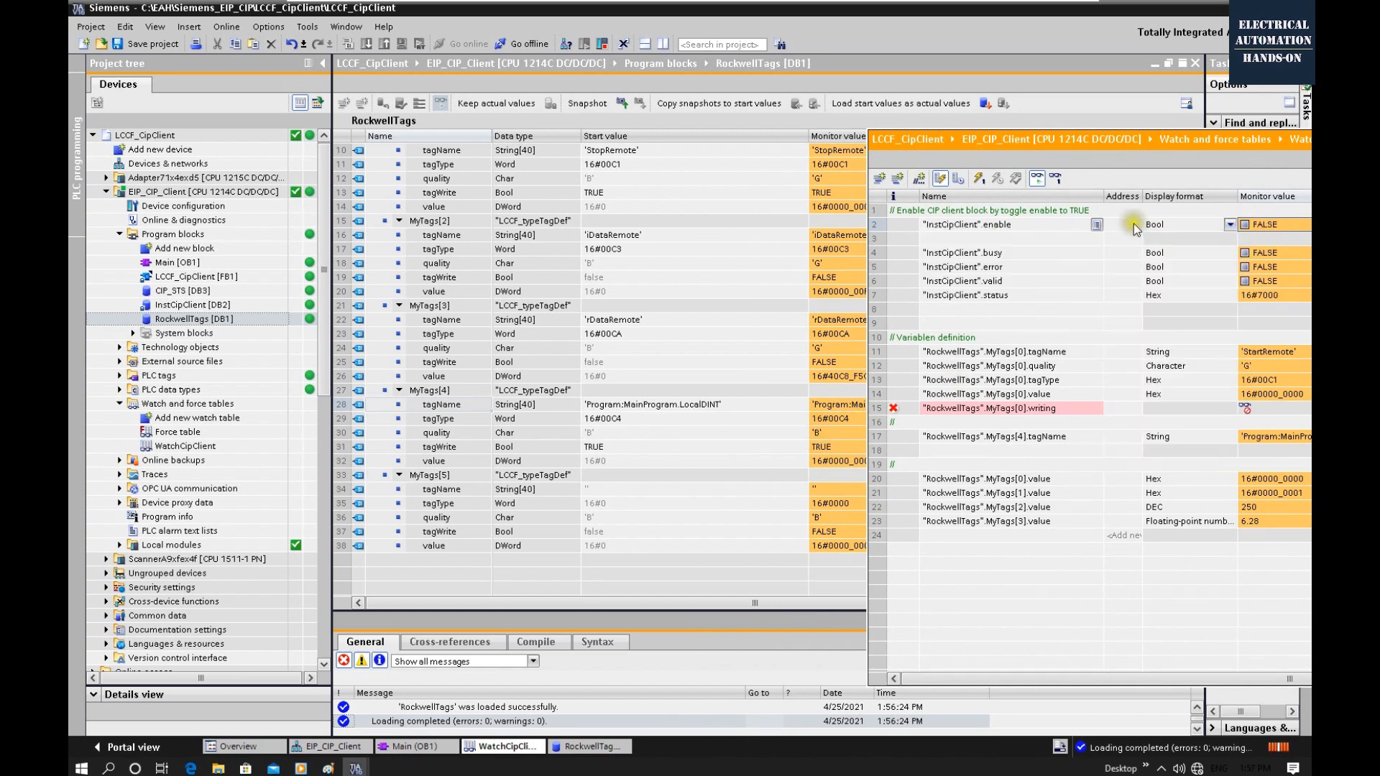
right_click(1273, 229)
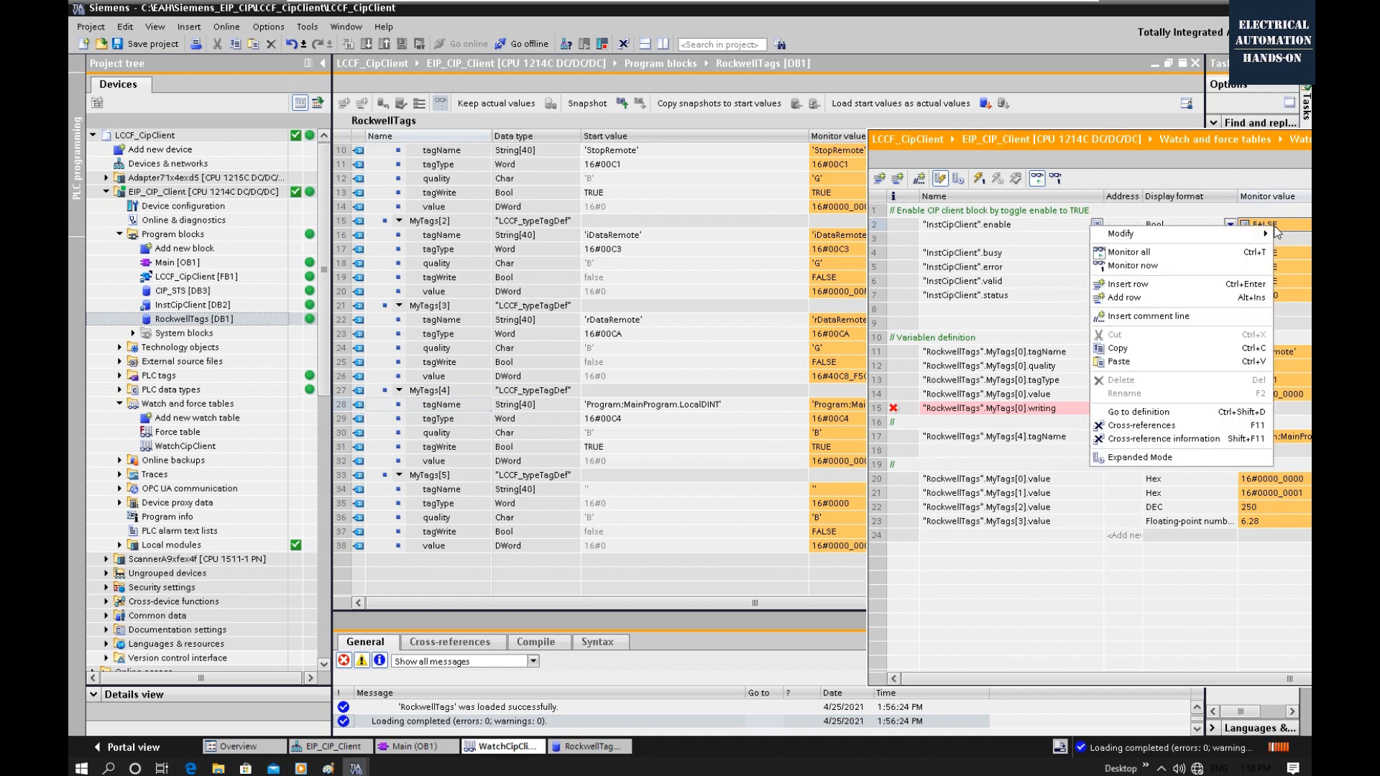
mouse_move(1222, 233)
left_click(1047, 248)
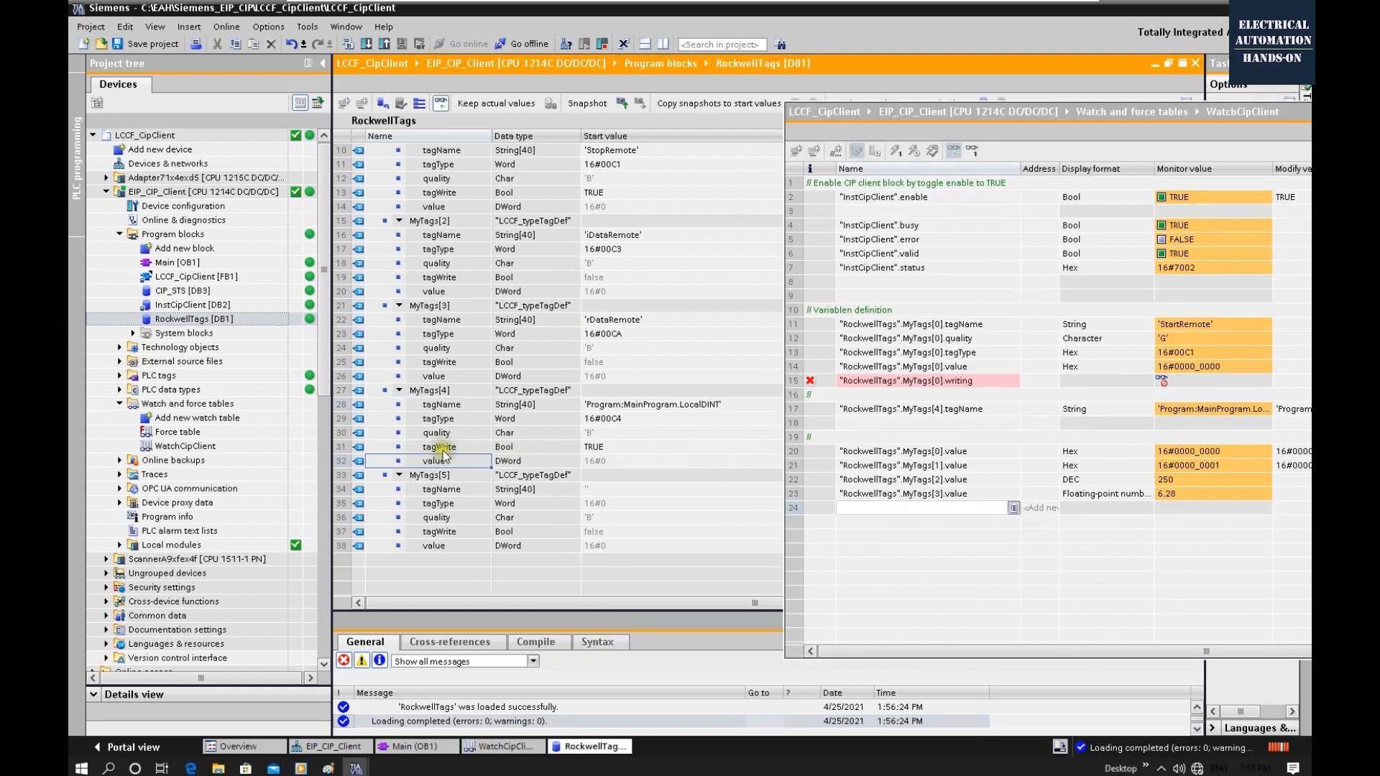
- Add MyTags[4].value from RockwellTags to the last row of the watch table and set its display format to DEC
left_click_drag(431, 461, 846, 516)
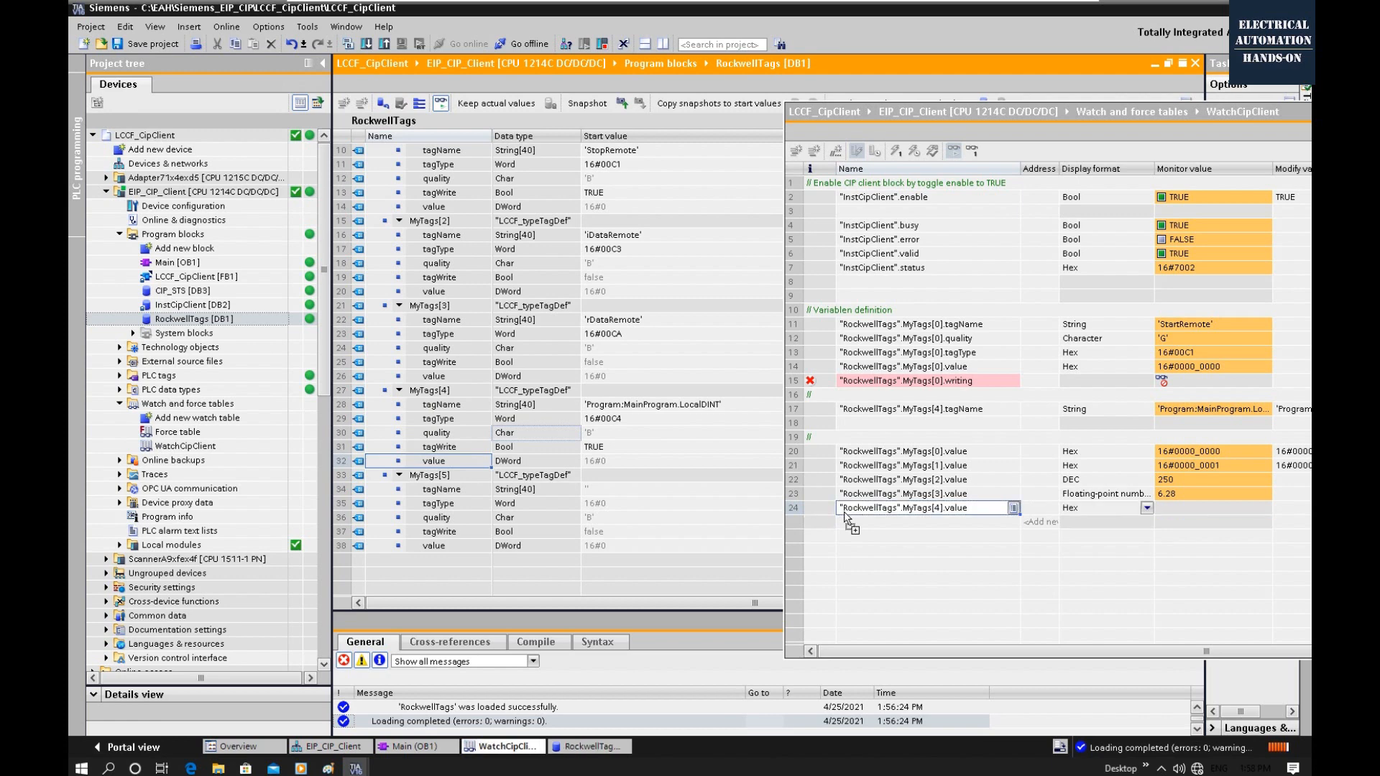
left_click(1147, 509)
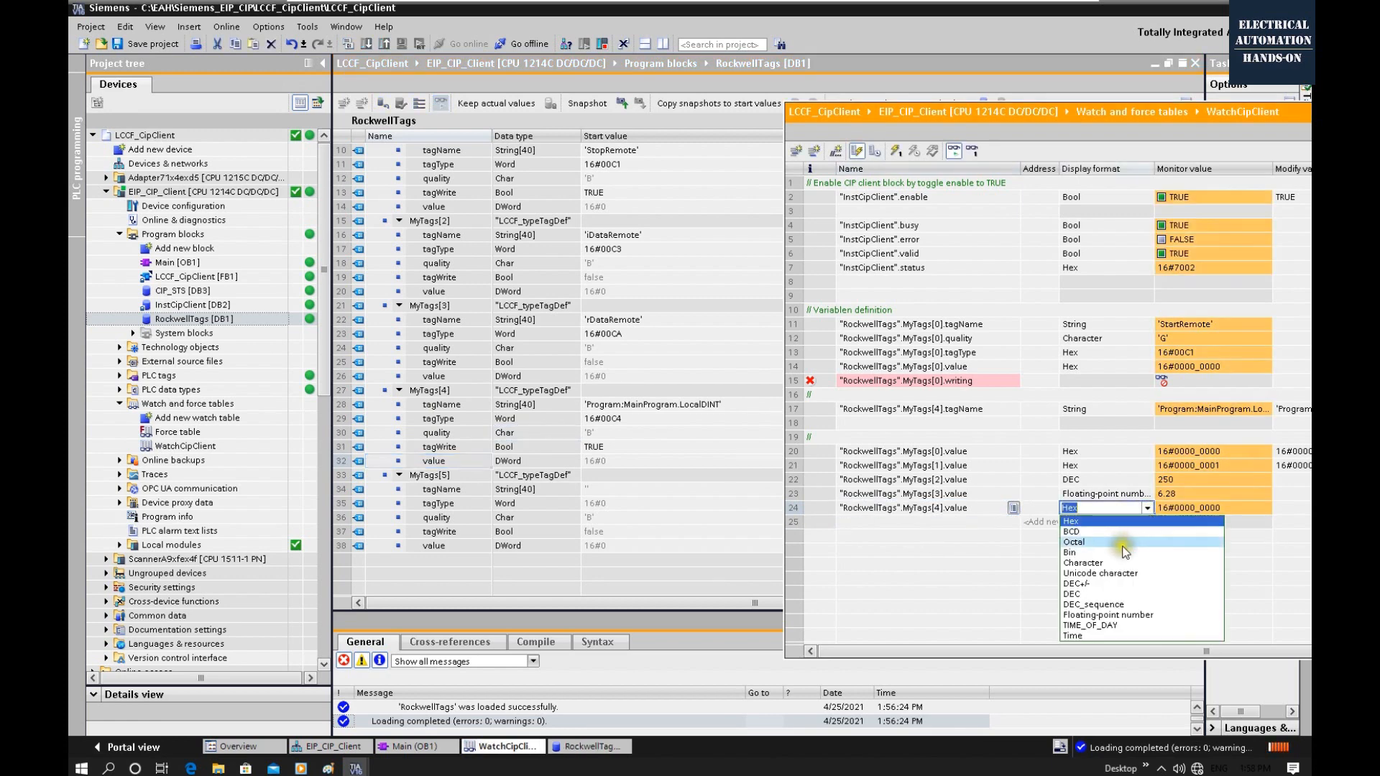
left_click(1115, 594)
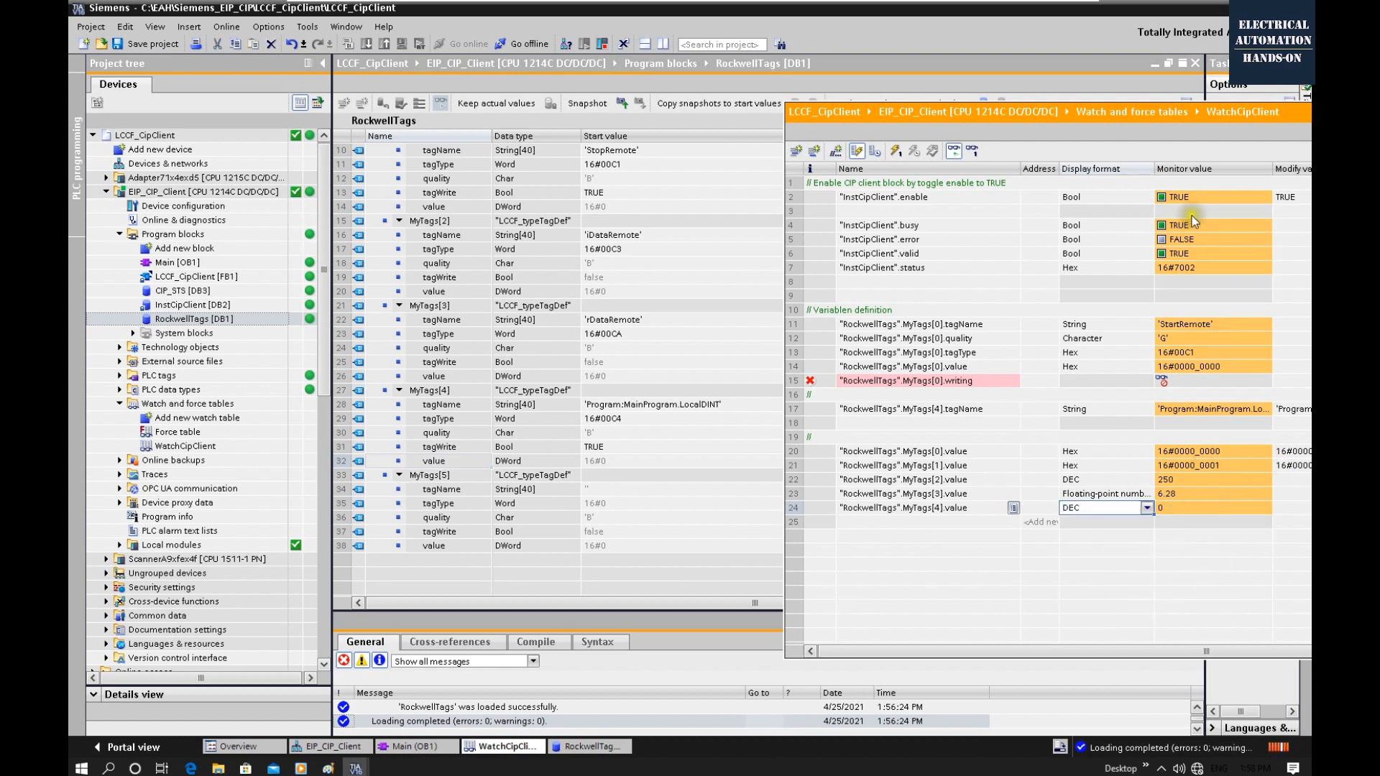
- Enter 123456 as the modify value of MyTags[4].value and write it to the PLC
left_click_drag(1202, 119, 986, 109)
left_click(1093, 503)
type("123456")
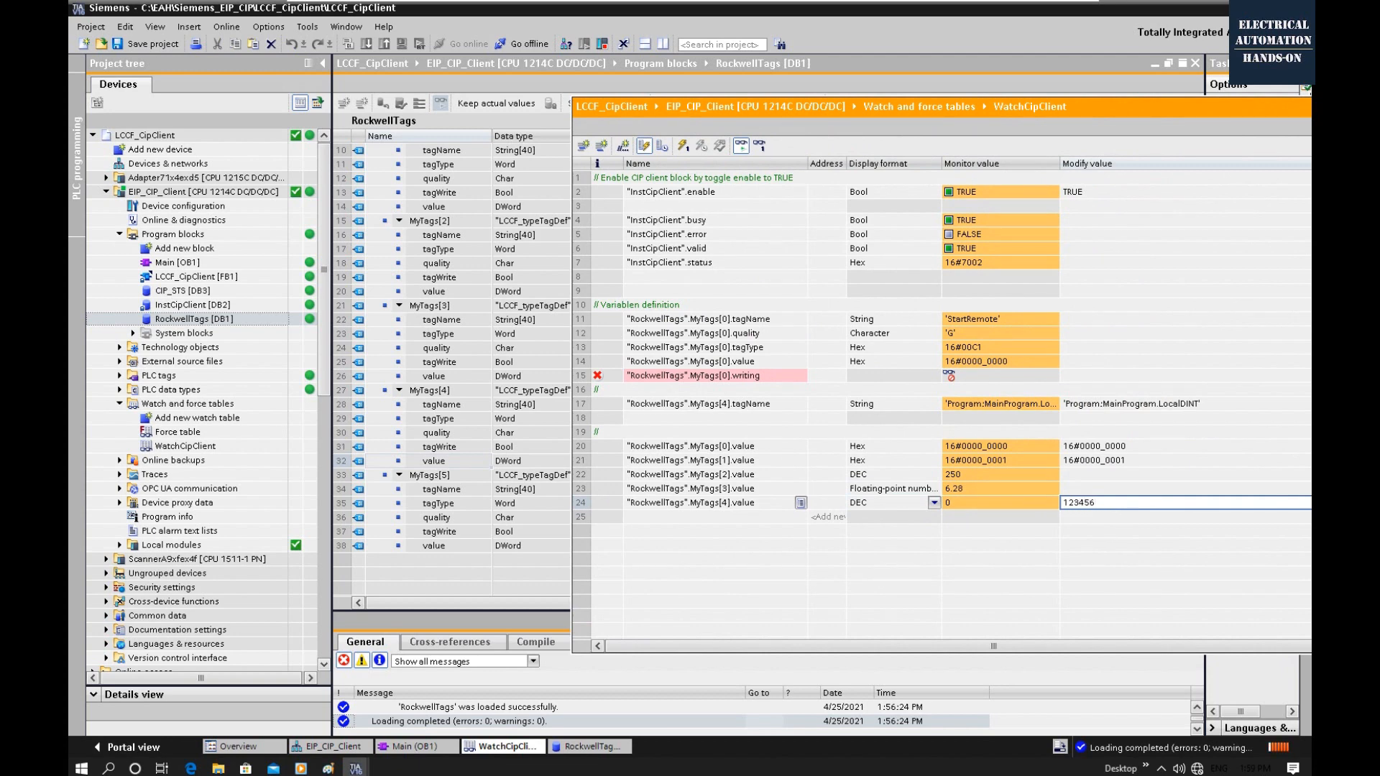
key("Return")
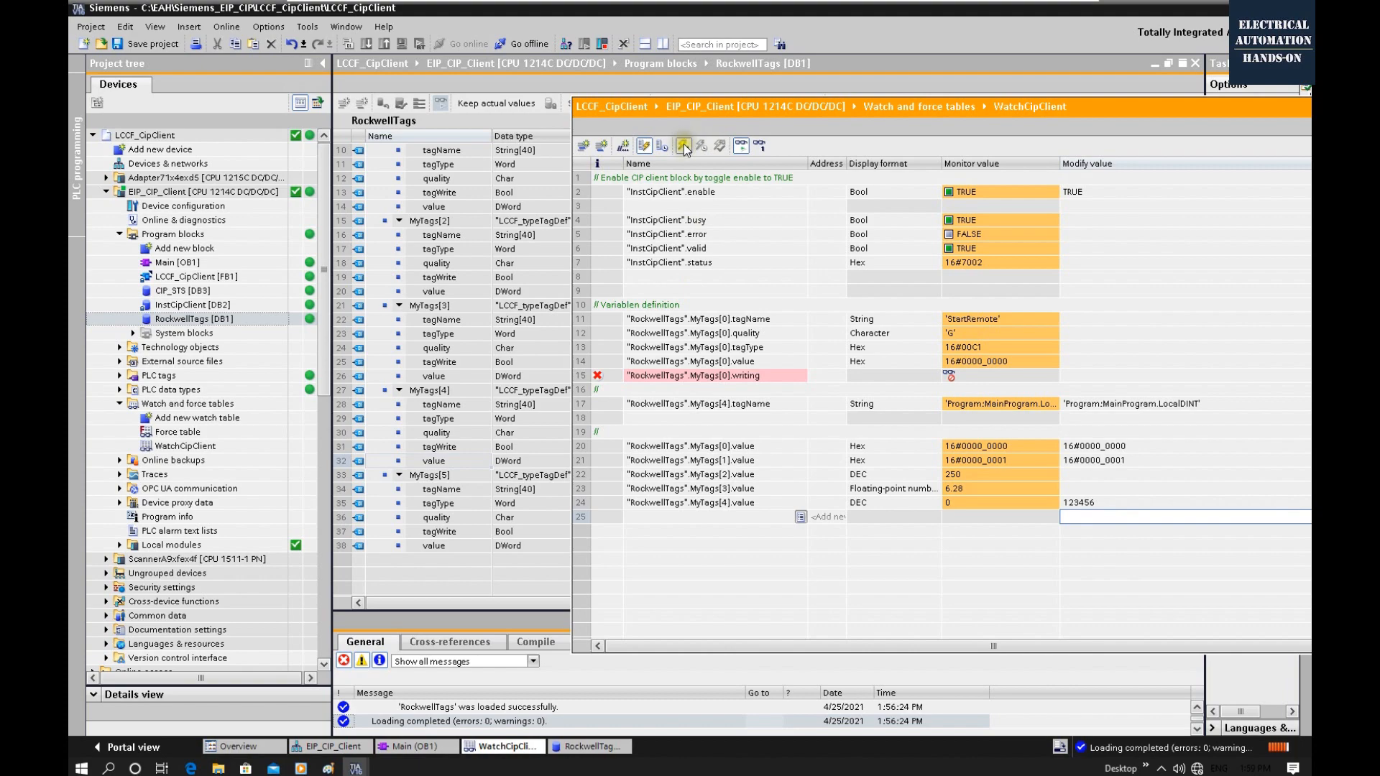
left_click(683, 148)
- Place the watch table beside RSLogix 5000 and compare MyTags[4].value with LocalDINT in the MainProgram tags
left_click_drag(1136, 104, 1058, 152)
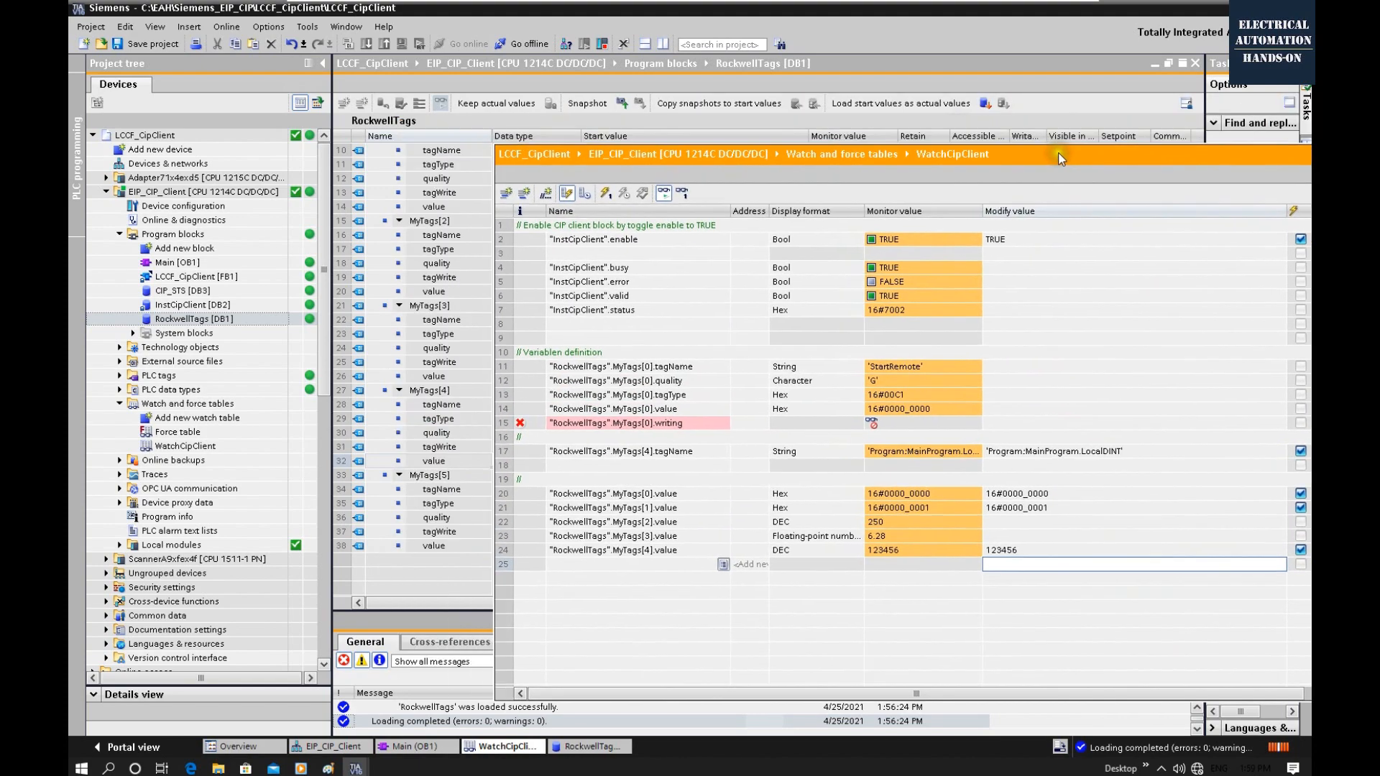
left_click_drag(1058, 152, 681, 64)
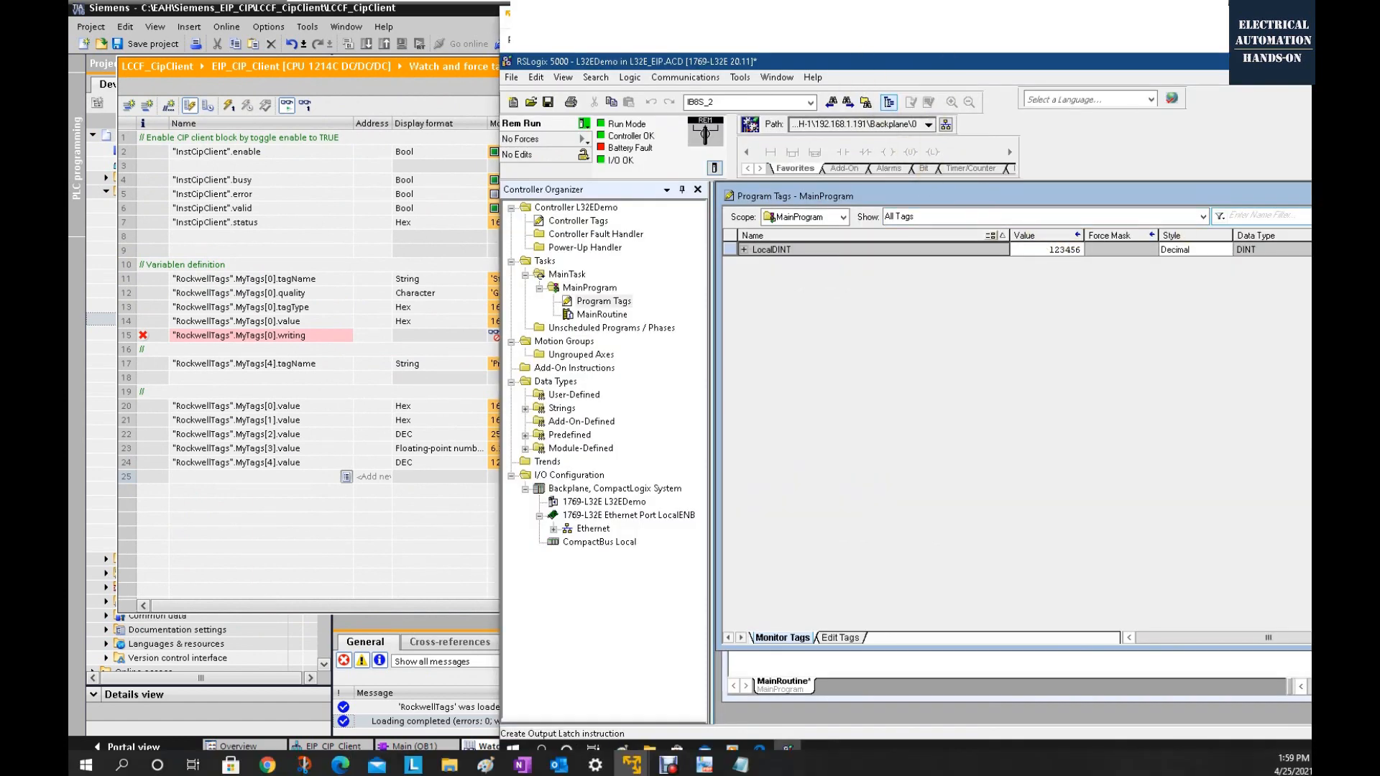
left_click_drag(945, 17, 981, 13)
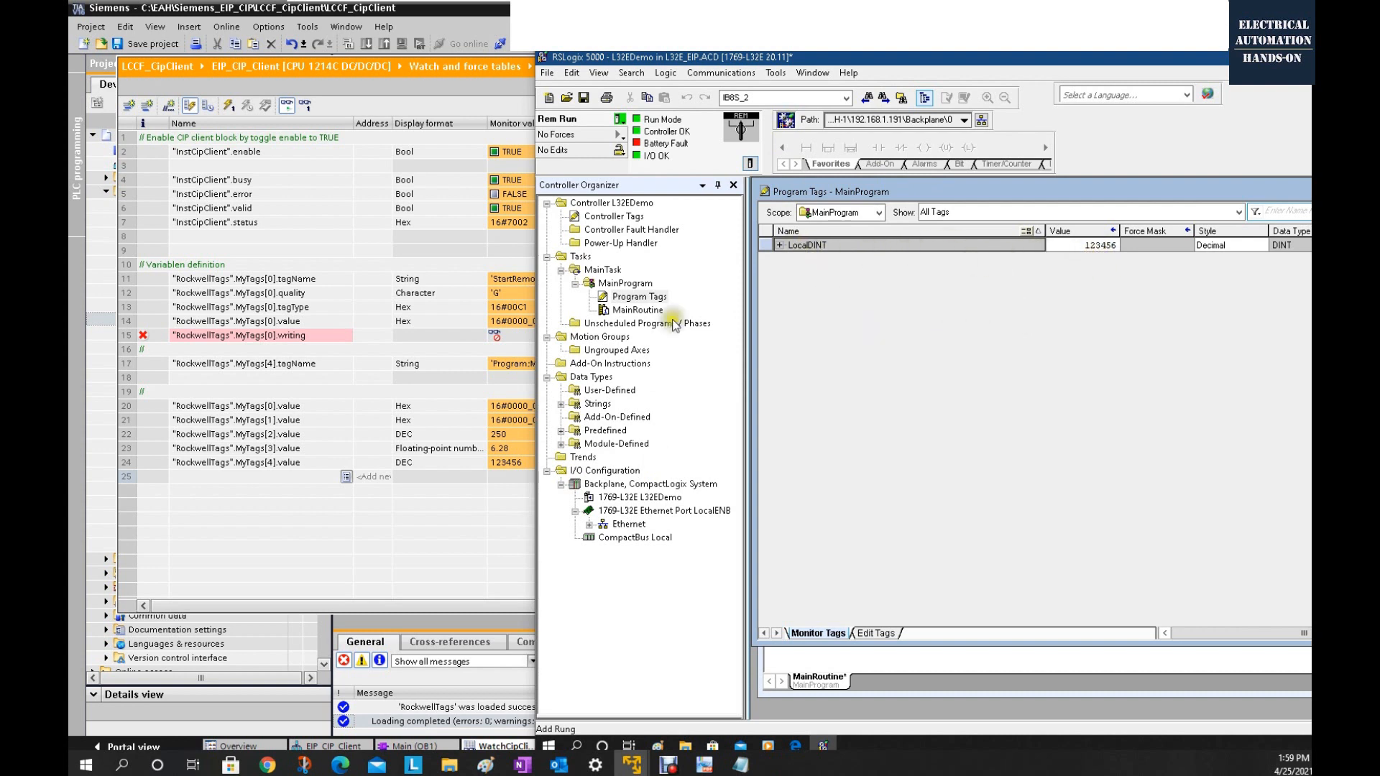
left_click(620, 296)
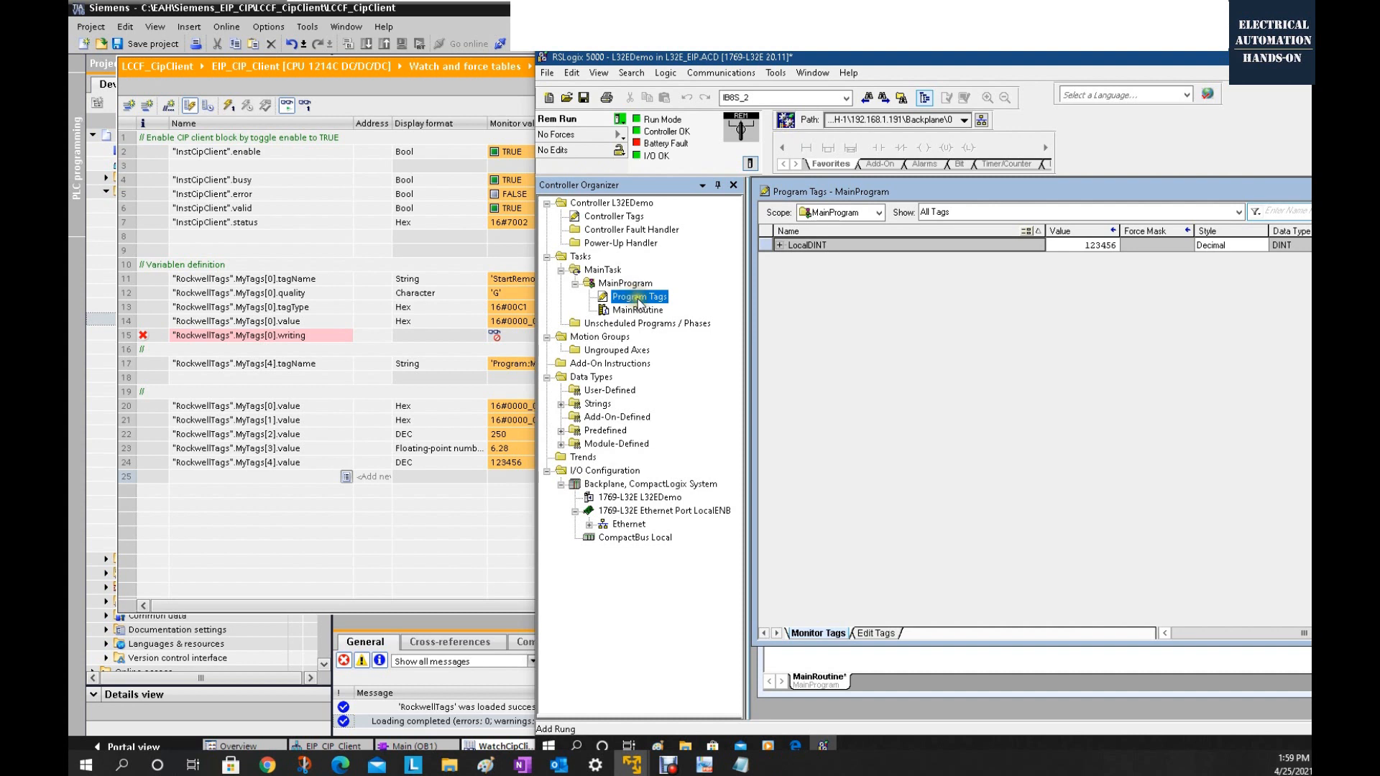
left_click(624, 283)
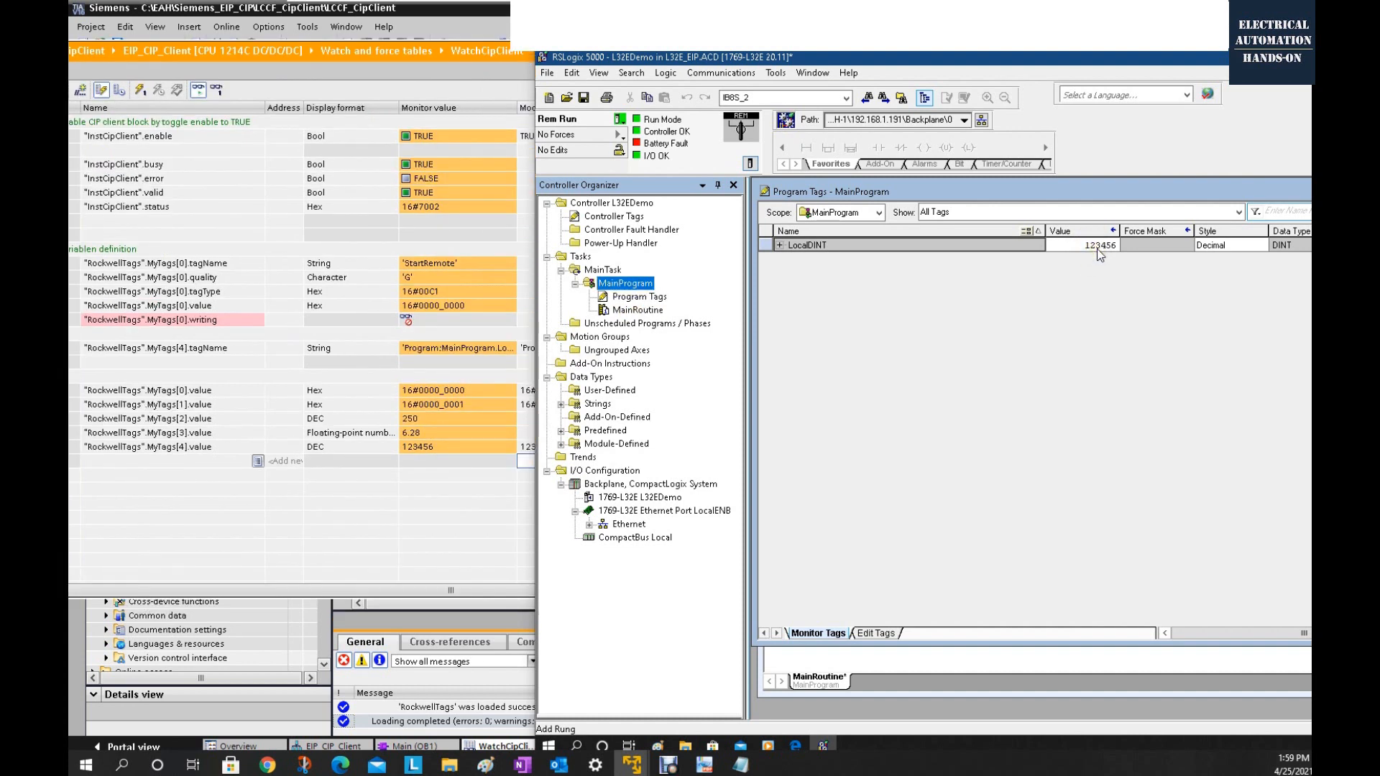
- Try to set the value of LocalDINT to 555 in the RSLogix 5000 MainProgram tags
left_click(1107, 247)
type("555")
key("Return")
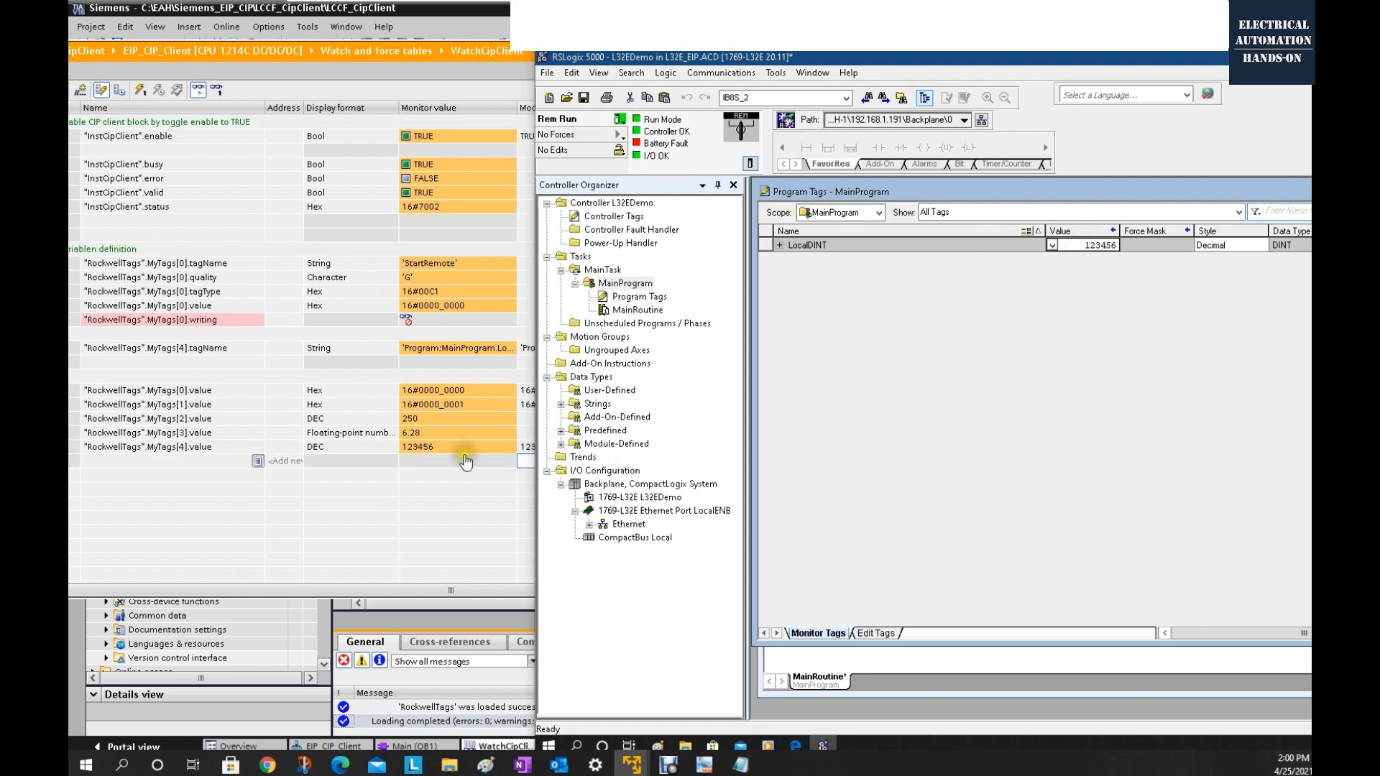
- Write 888999 to MyTags[4].value from the watch table and place RSLogix 5000 beside it to compare LocalDINT
left_click(521, 446)
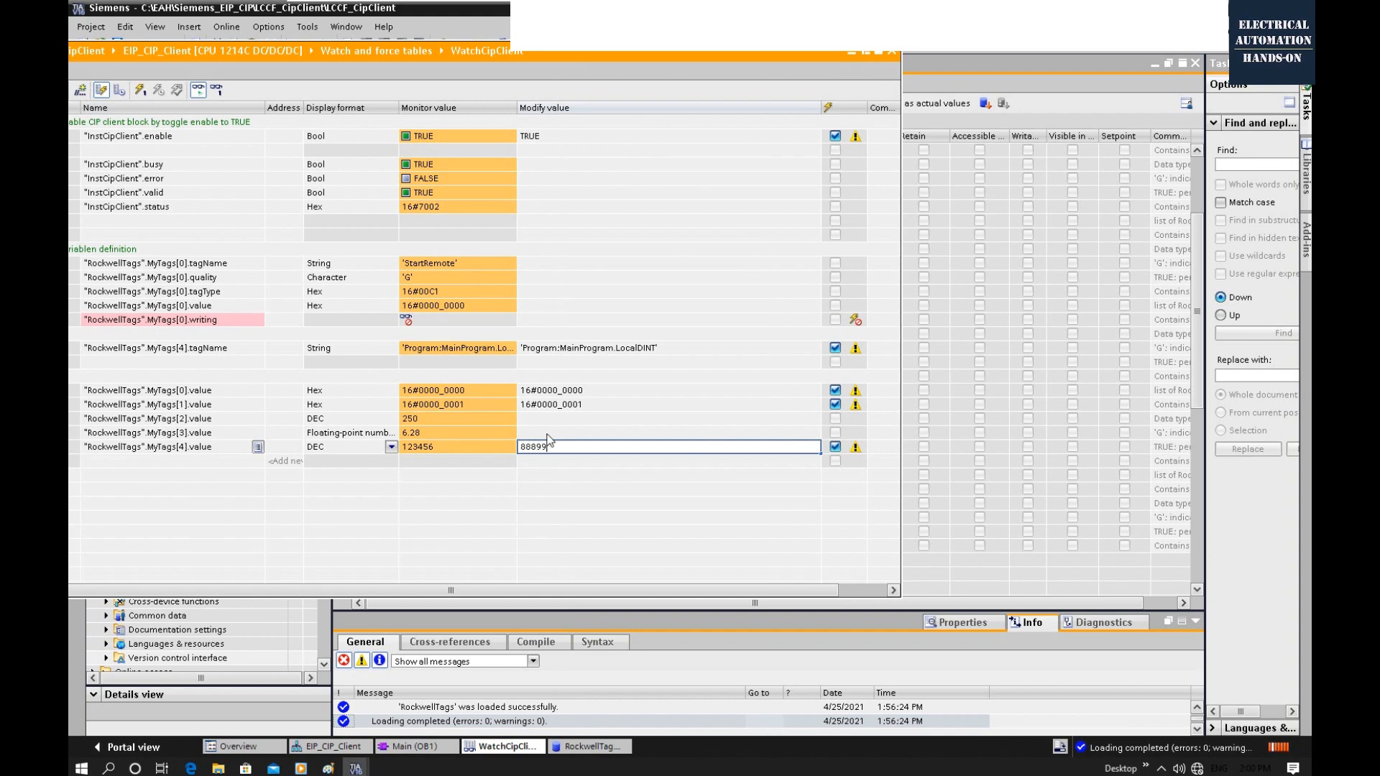
key("Return")
left_click(141, 89)
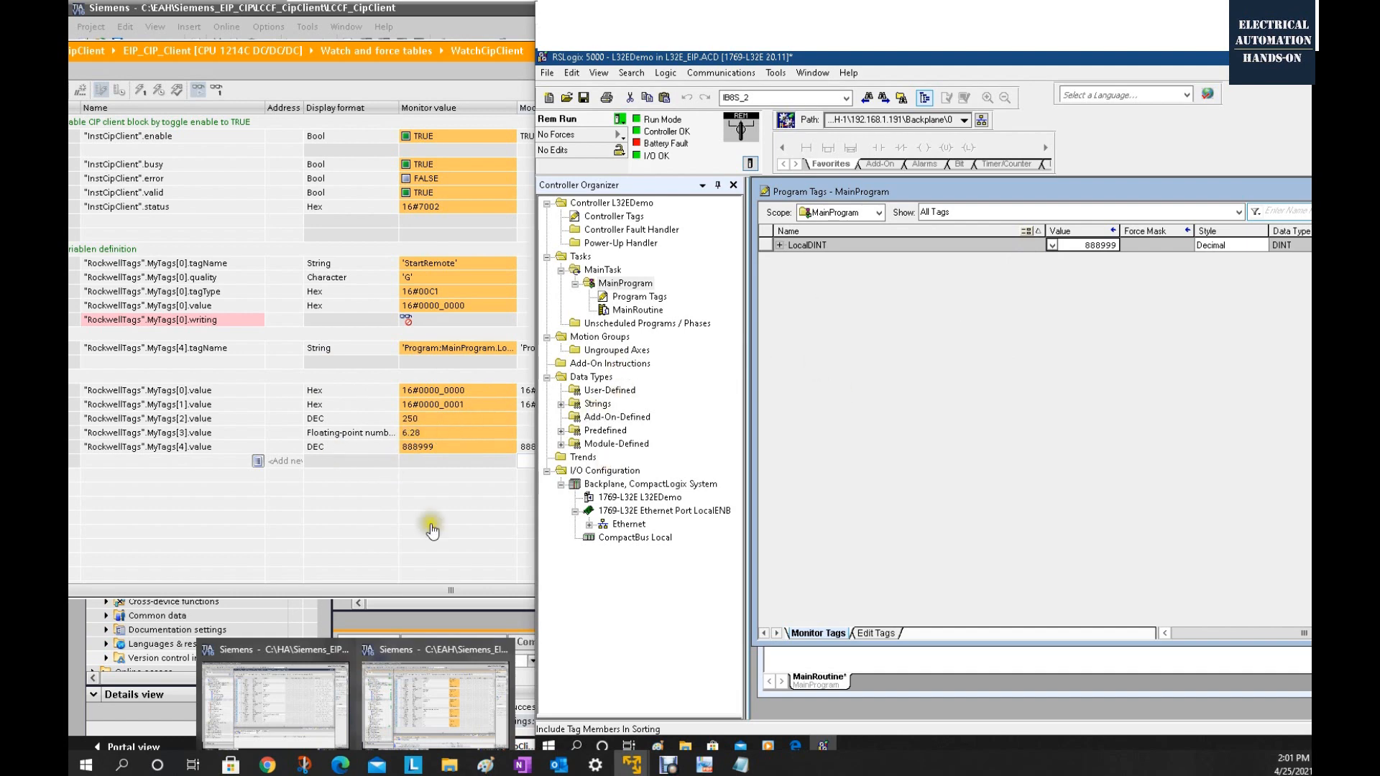
left_click_drag(1041, 56, 1190, 60)
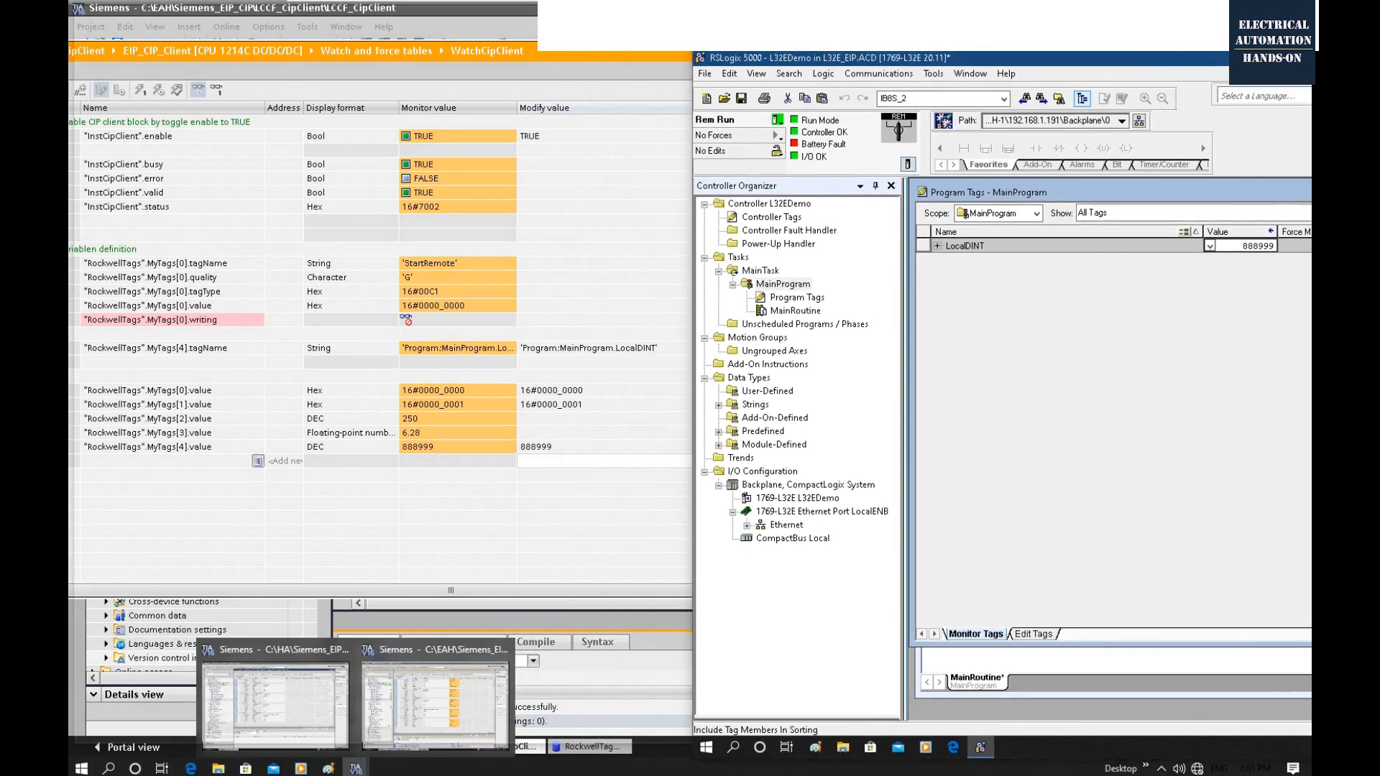
left_click(196, 209)
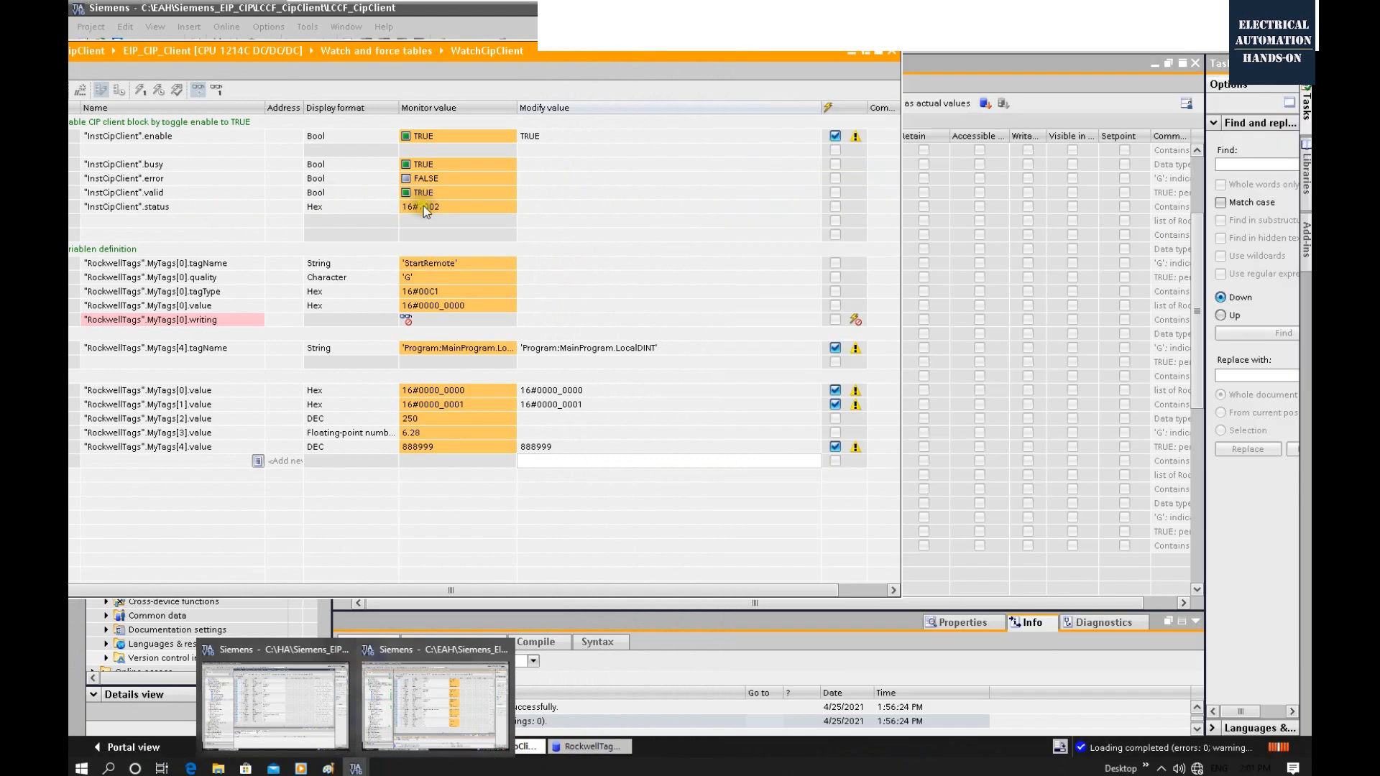
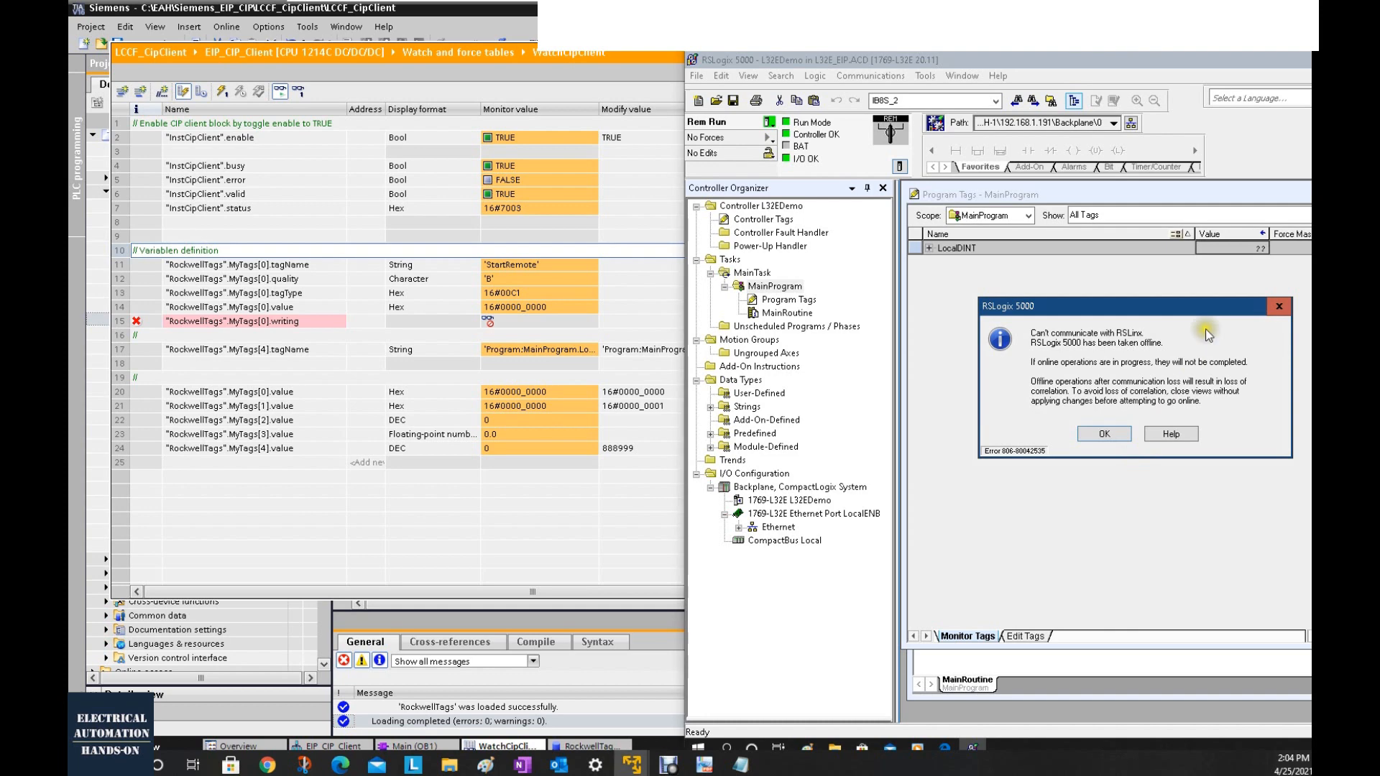
- Dismiss the RSLogix 5000 communication message and look up status code 16#8401 in the CIP client PDF manual
left_click(1101, 434)
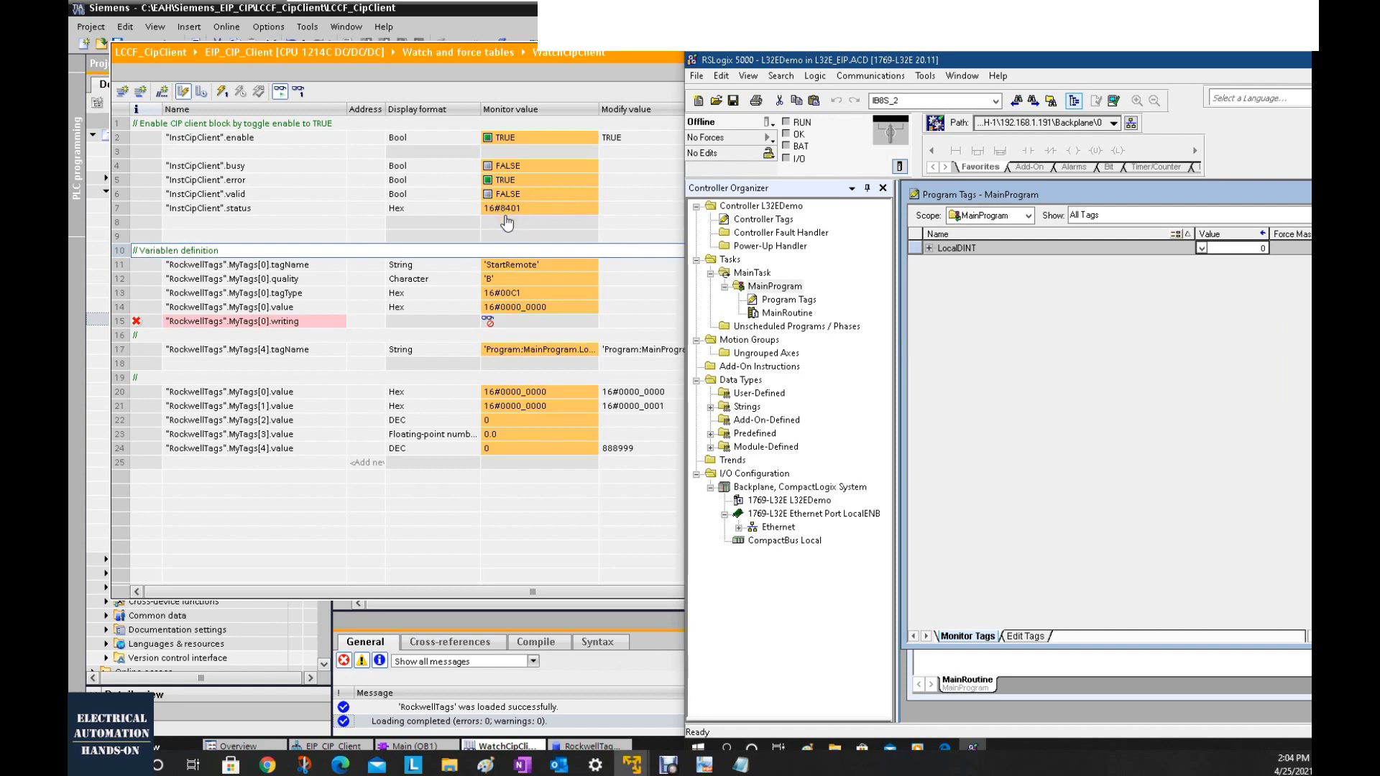
left_click(705, 765)
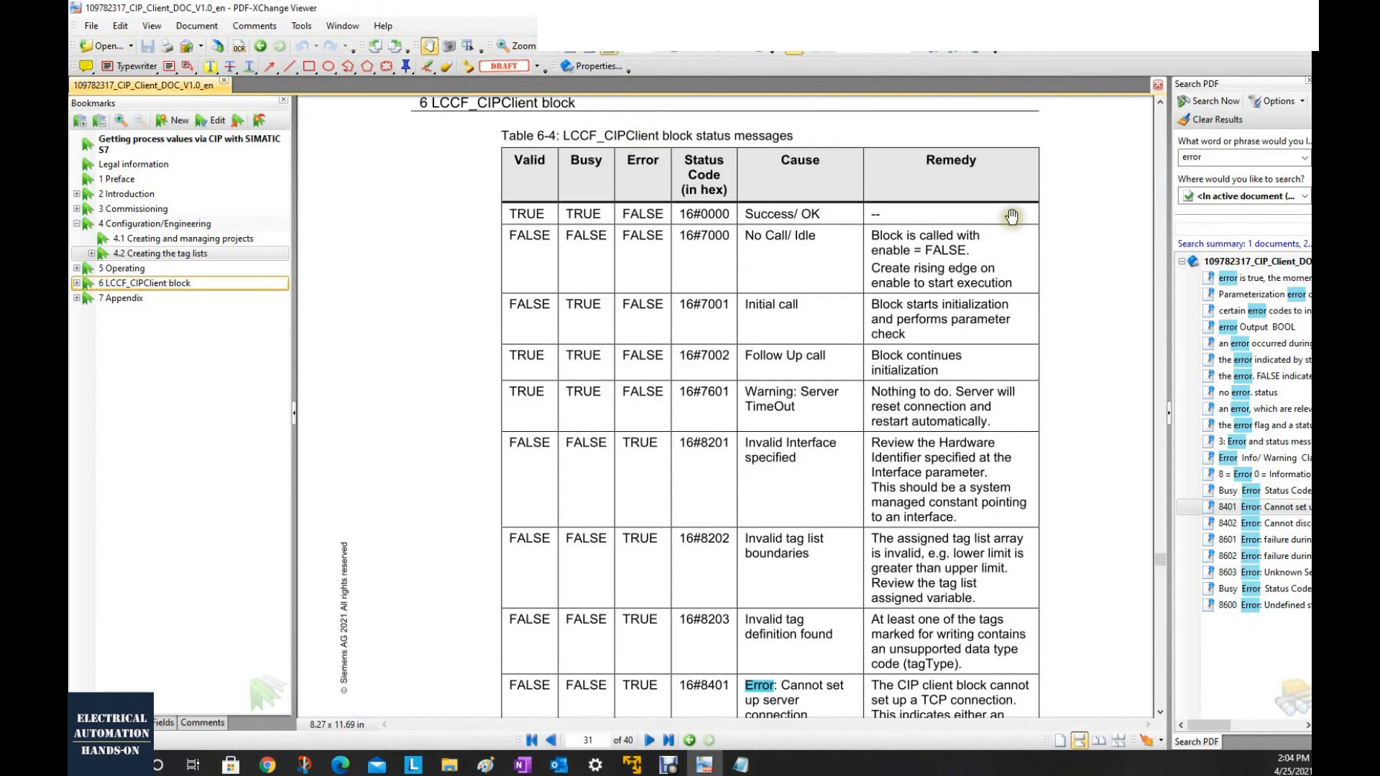
scroll(848, 417, "down", 3)
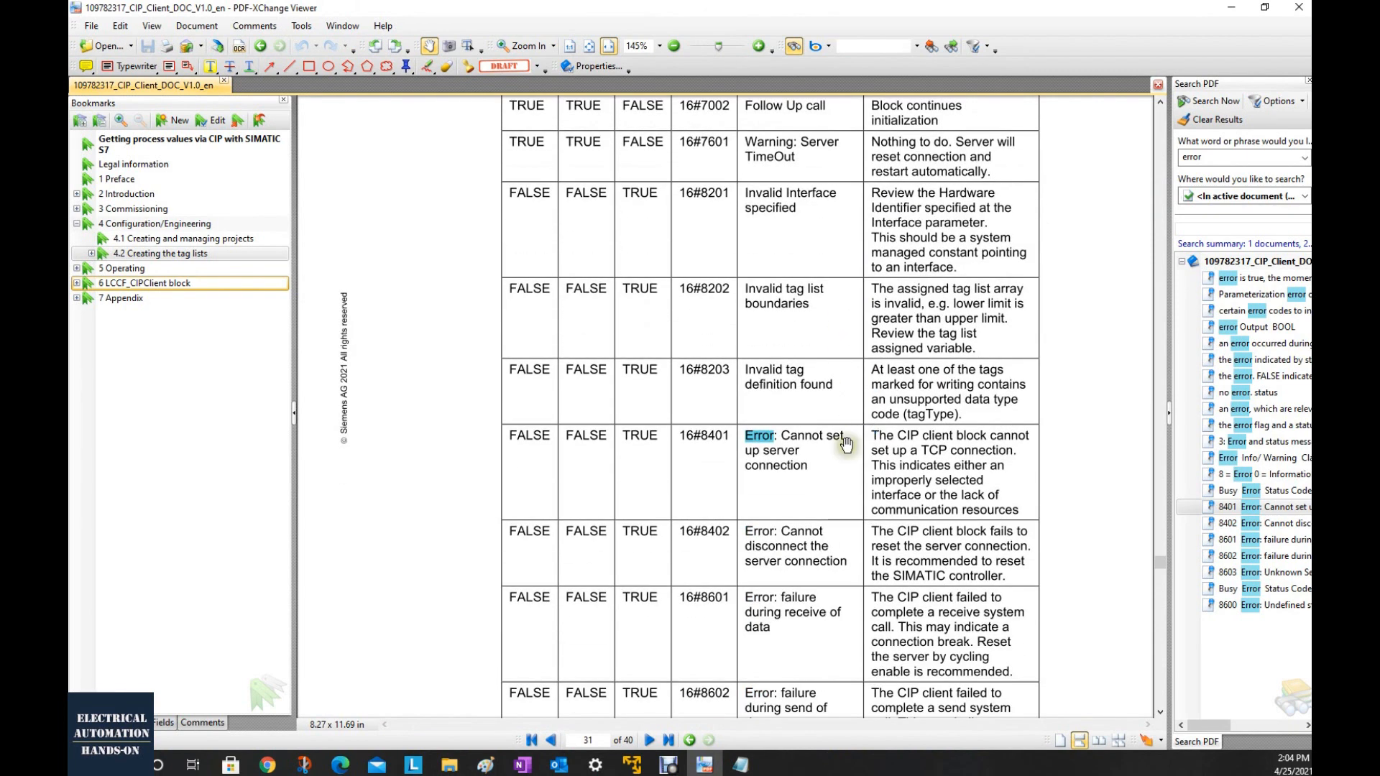
scroll(846, 444, "up", 1)
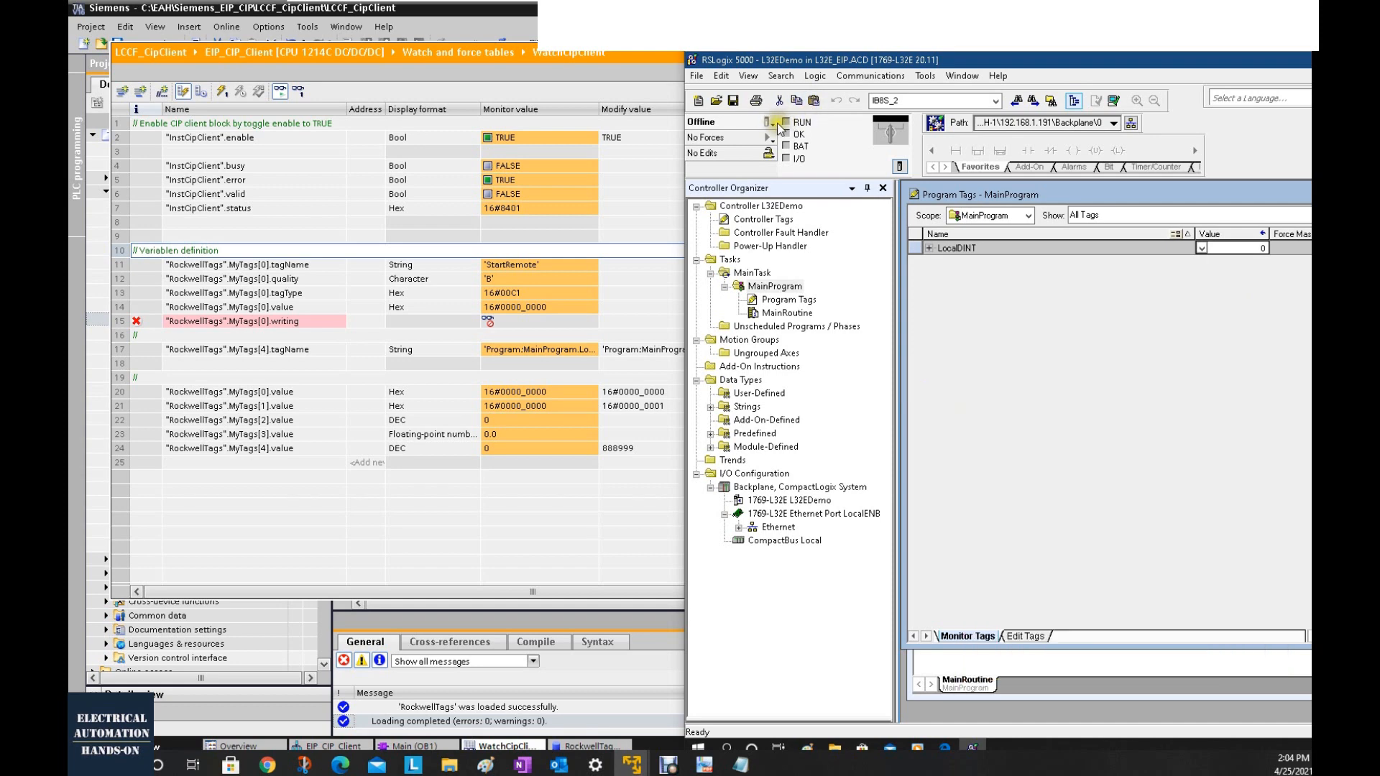
- Bring RSLogix 5000 back online with the CompactLogix controller and return to the WatchCipClient watch table
left_click(774, 129)
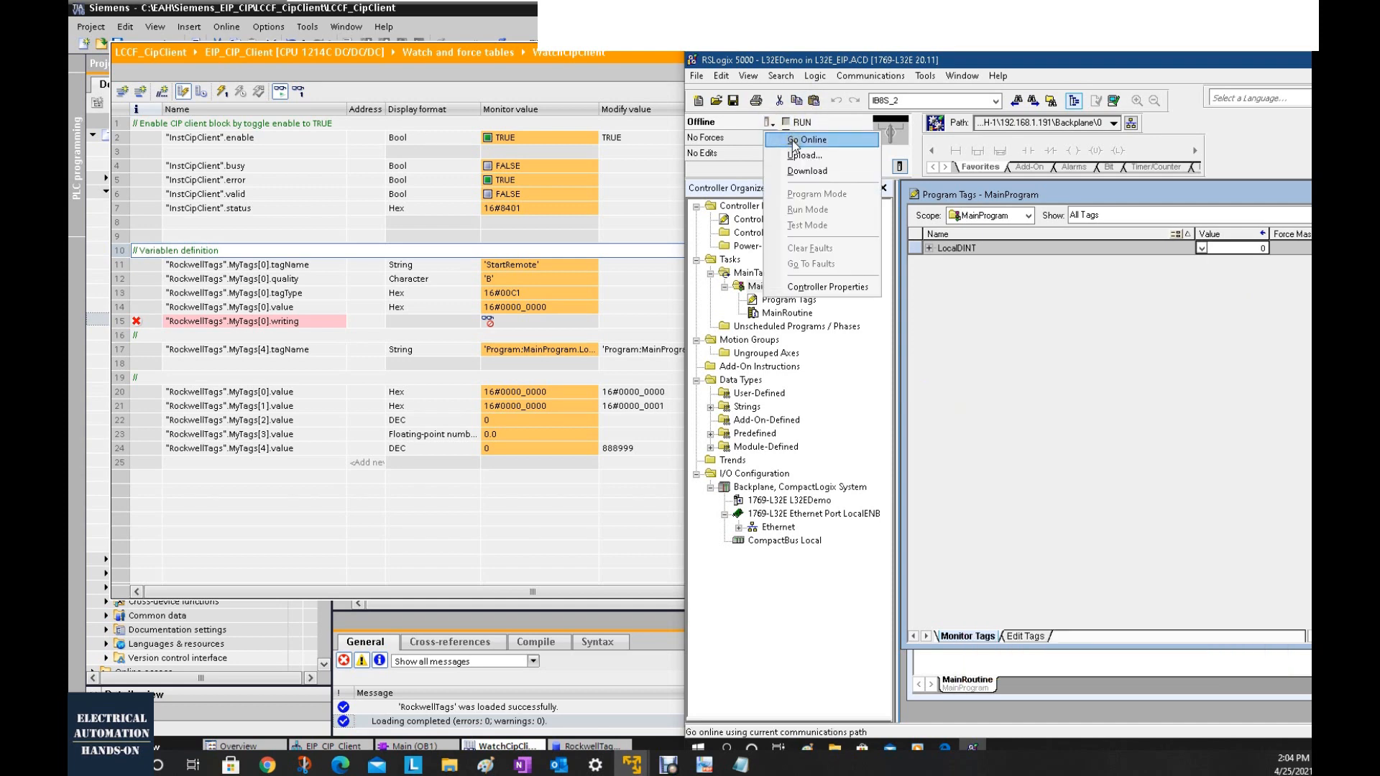
left_click(793, 143)
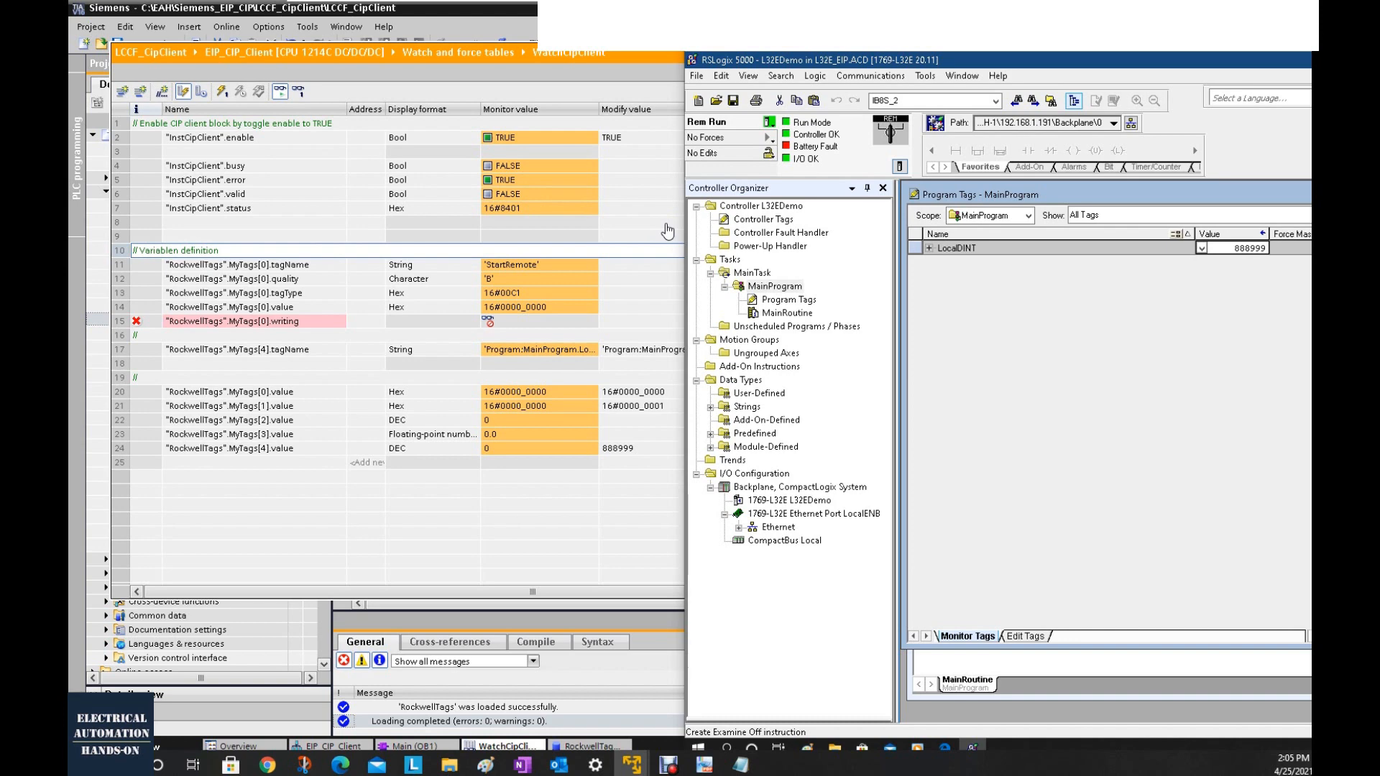
left_click(626, 218)
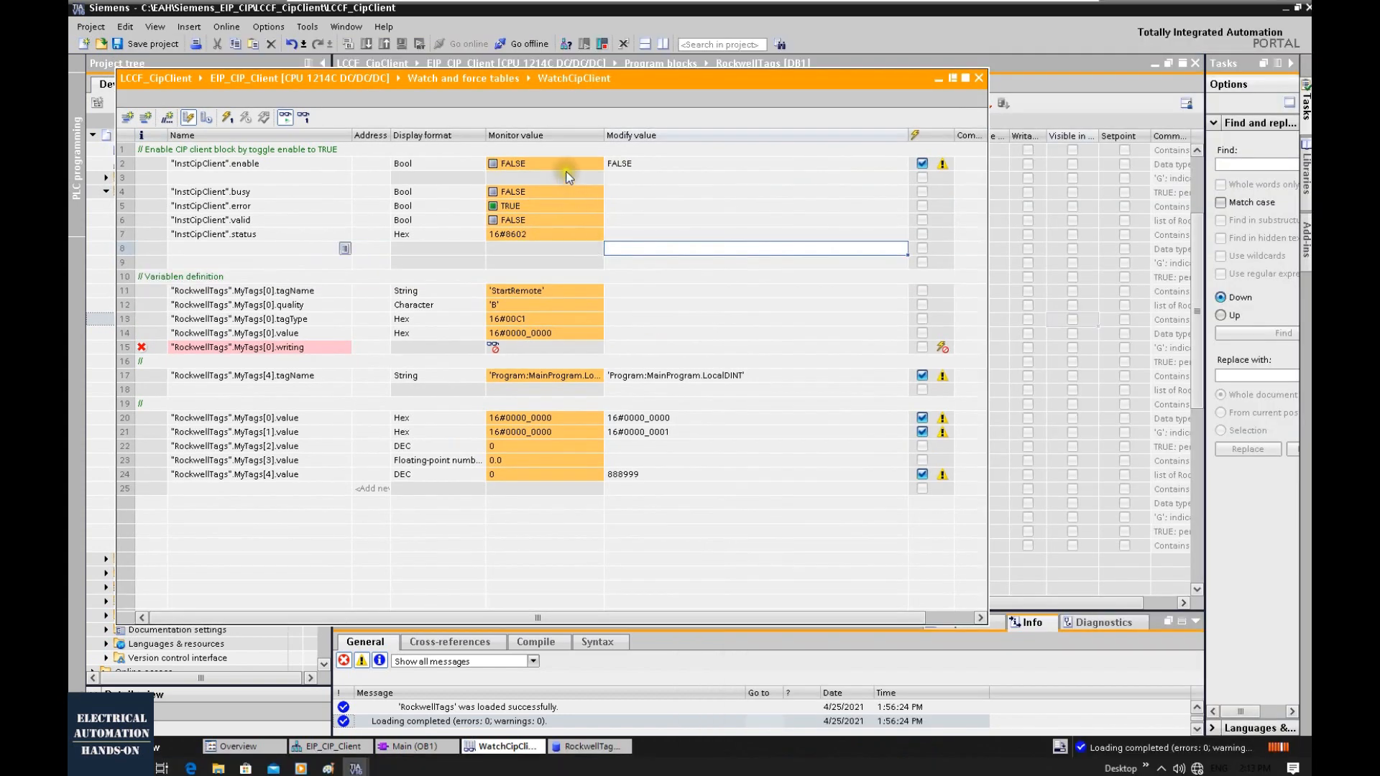
- Try to restart the CIP client by modifying "InstCipClient".enable to 1, back to 0, and to 1 again
right_click(566, 166)
mouse_move(583, 177)
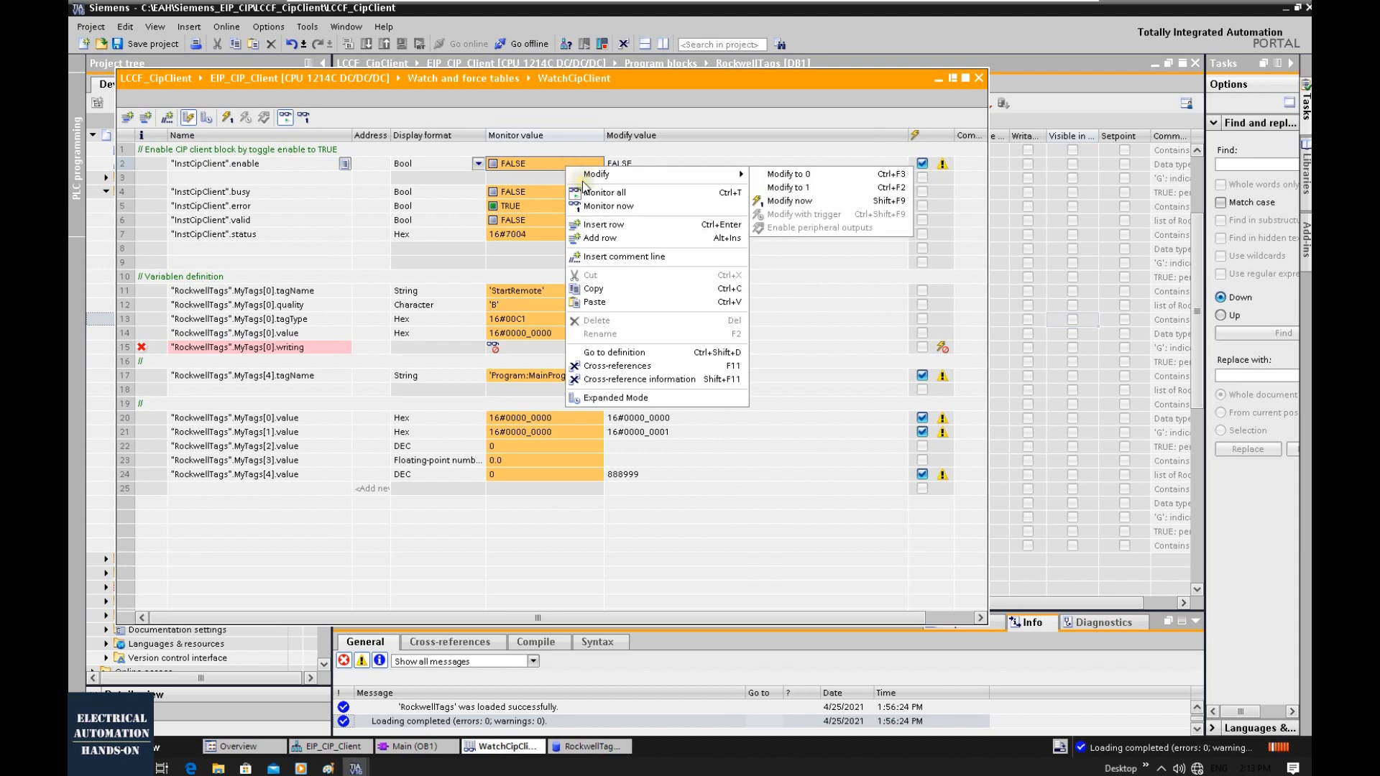
left_click(790, 187)
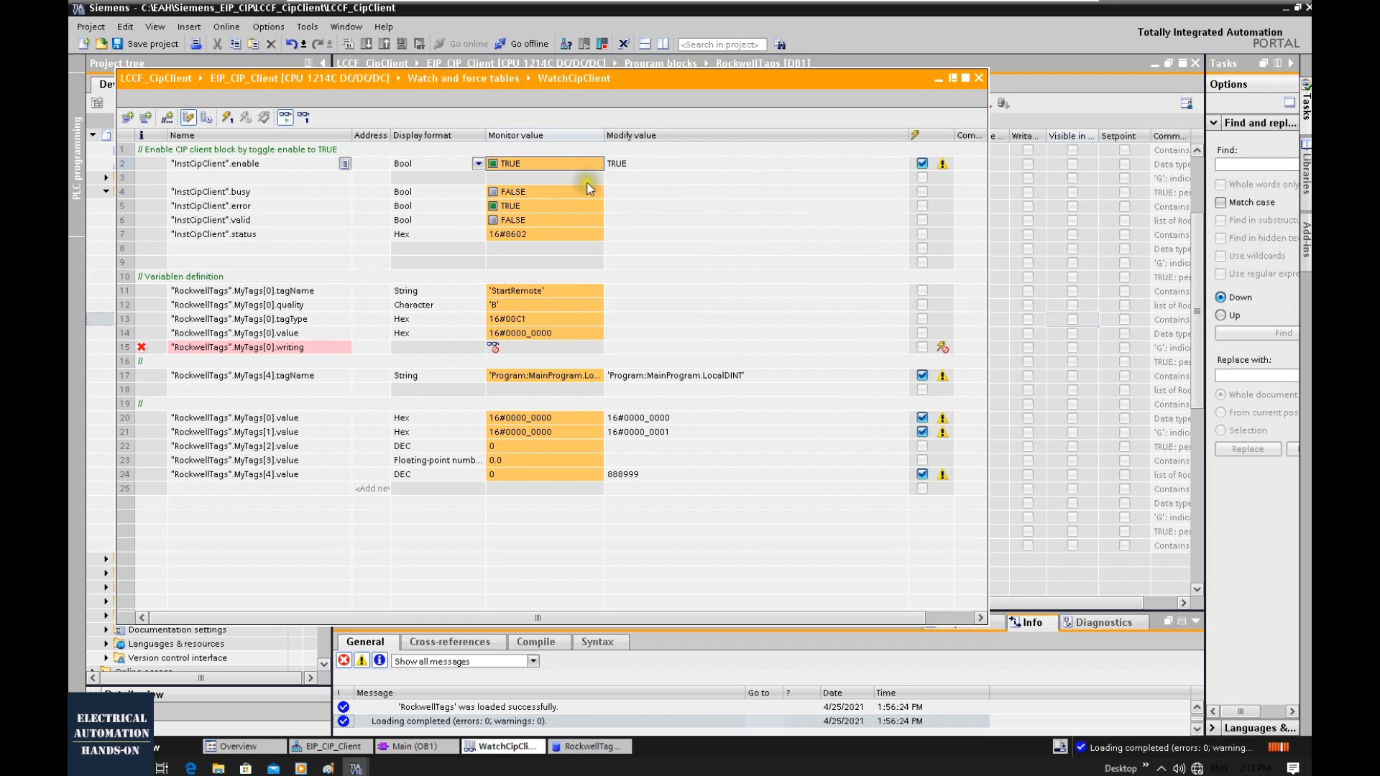
right_click(563, 166)
mouse_move(623, 172)
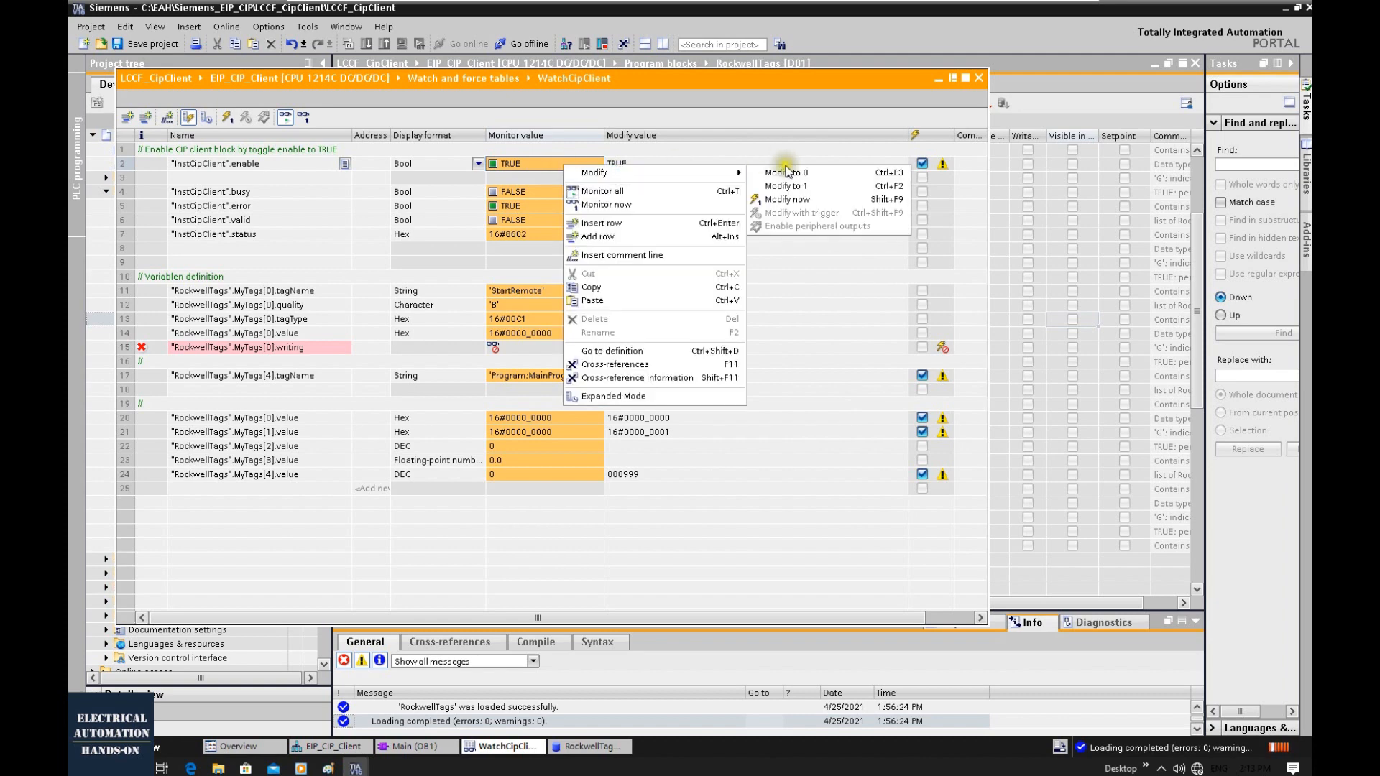
left_click(785, 174)
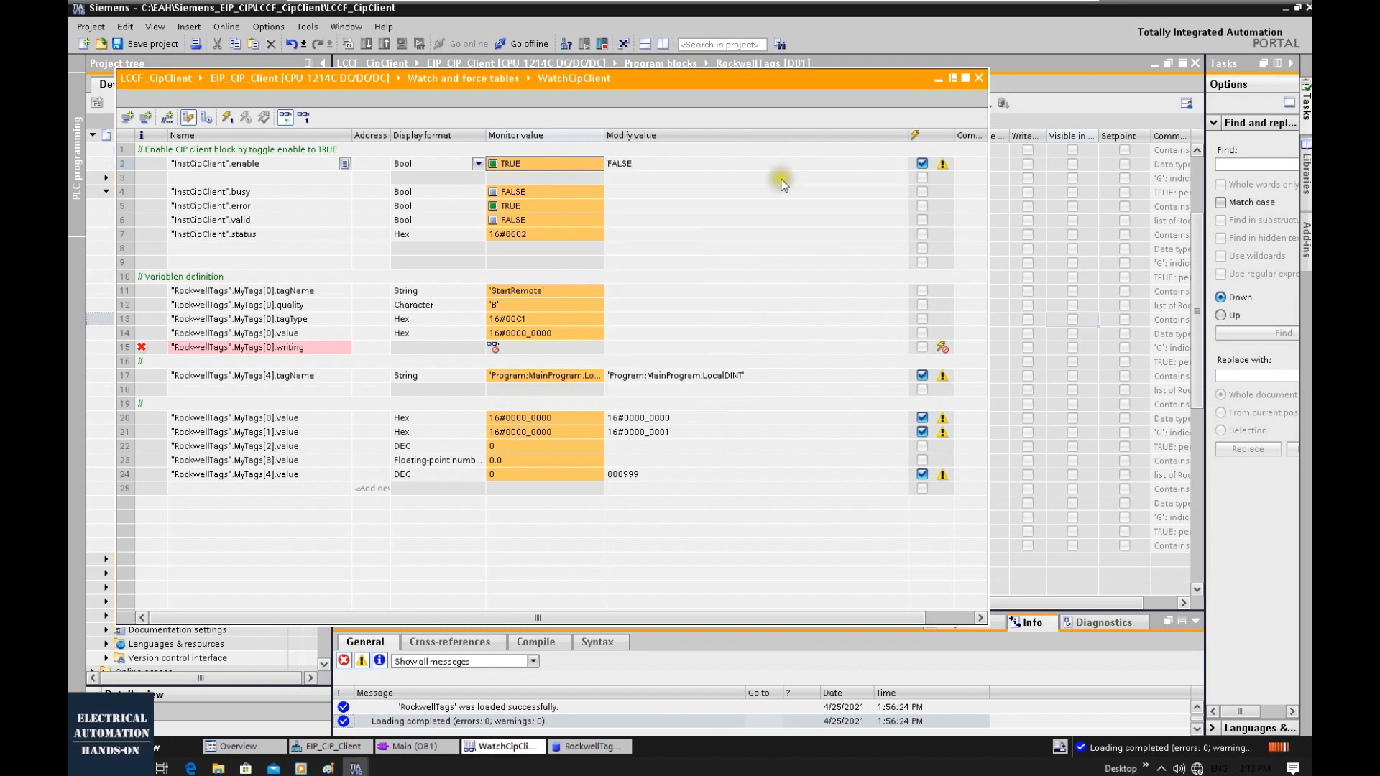
left_click(722, 292)
left_click(518, 165)
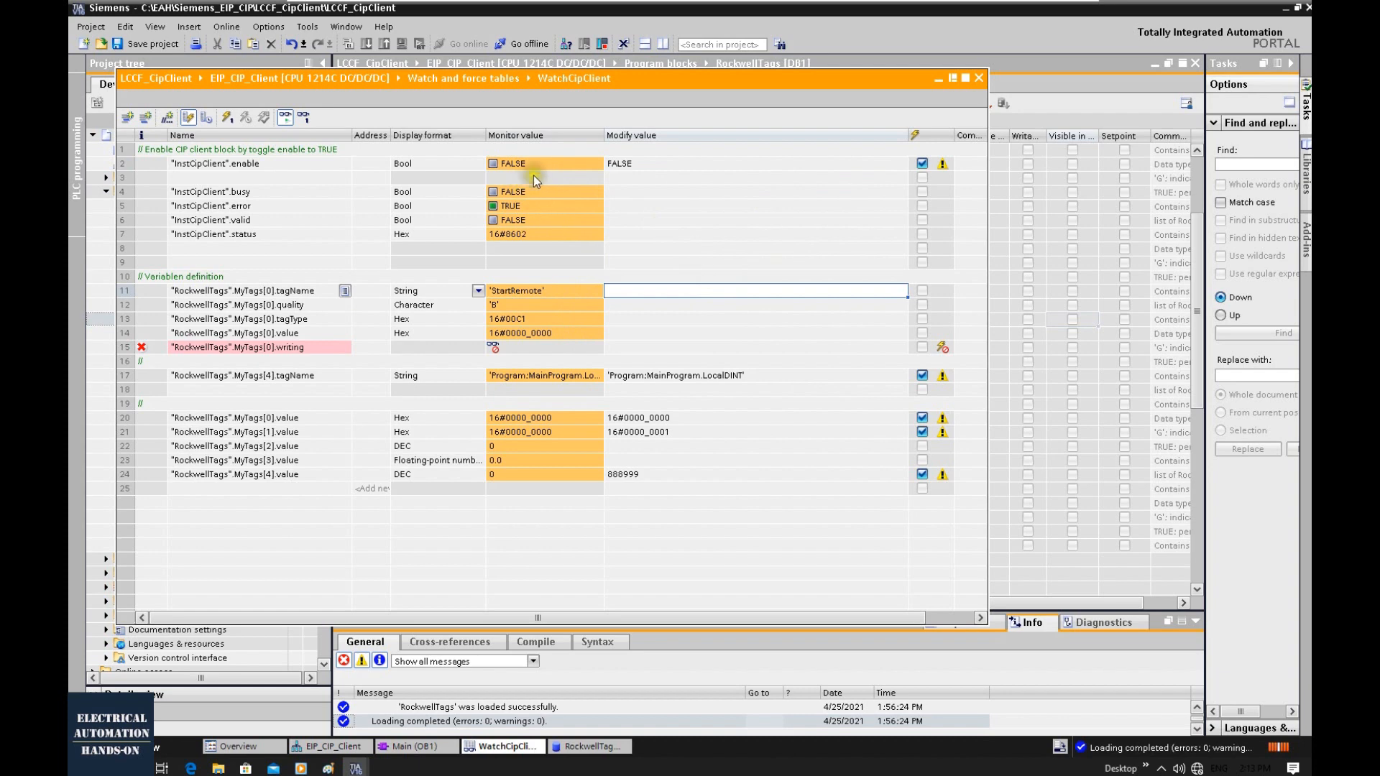
right_click(542, 167)
mouse_move(646, 175)
left_click(765, 188)
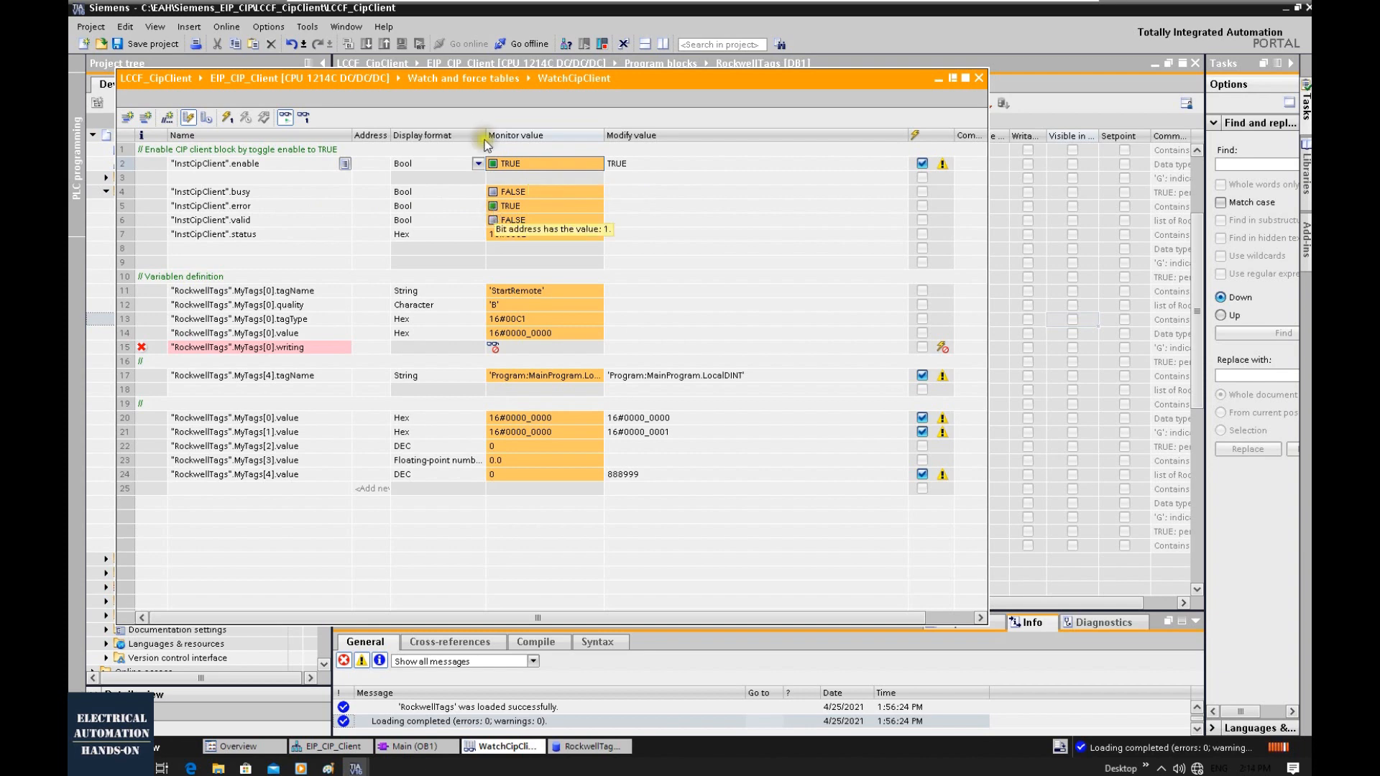
- Open the Main [OB1] block and place the WatchCipClient watch table beside the LCCF_CipClient call in Network 2
left_click_drag(490, 79, 883, 141)
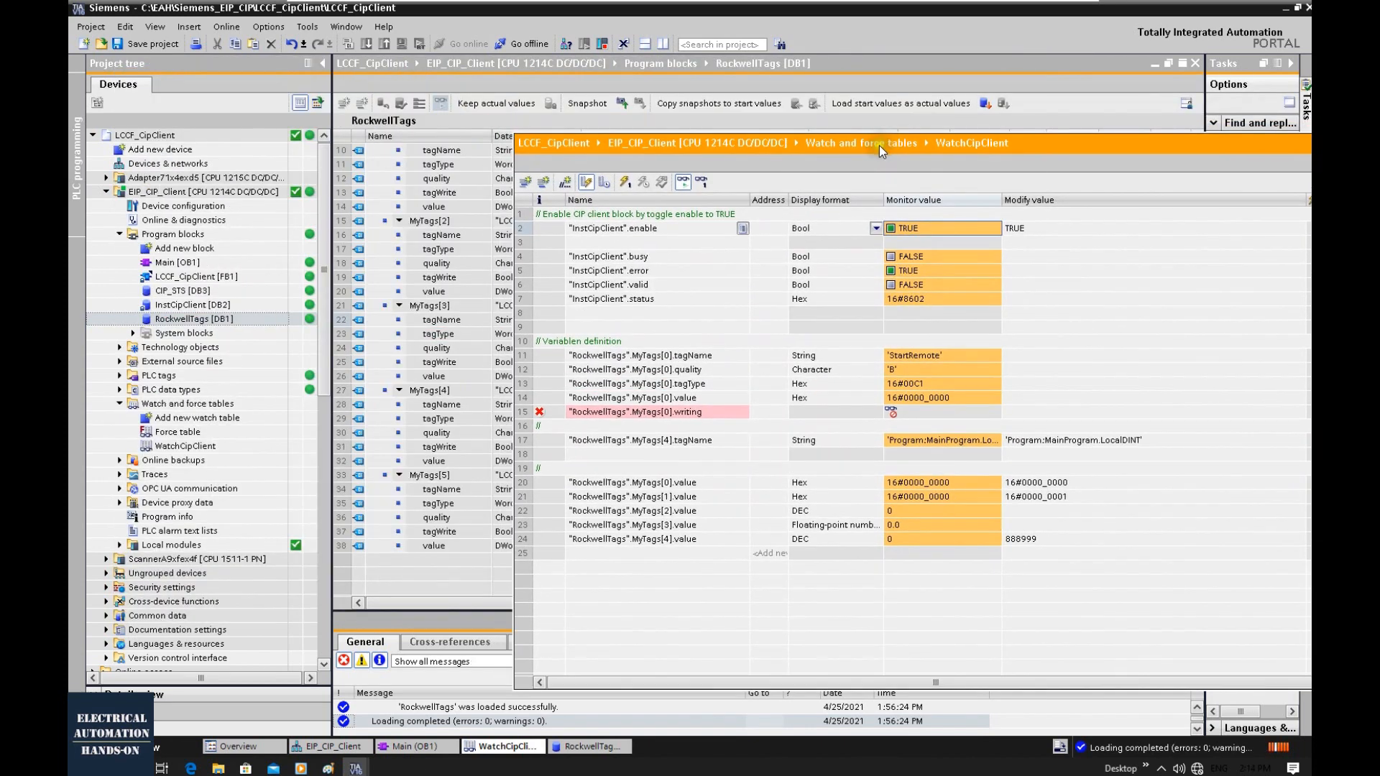
double_click(177, 262)
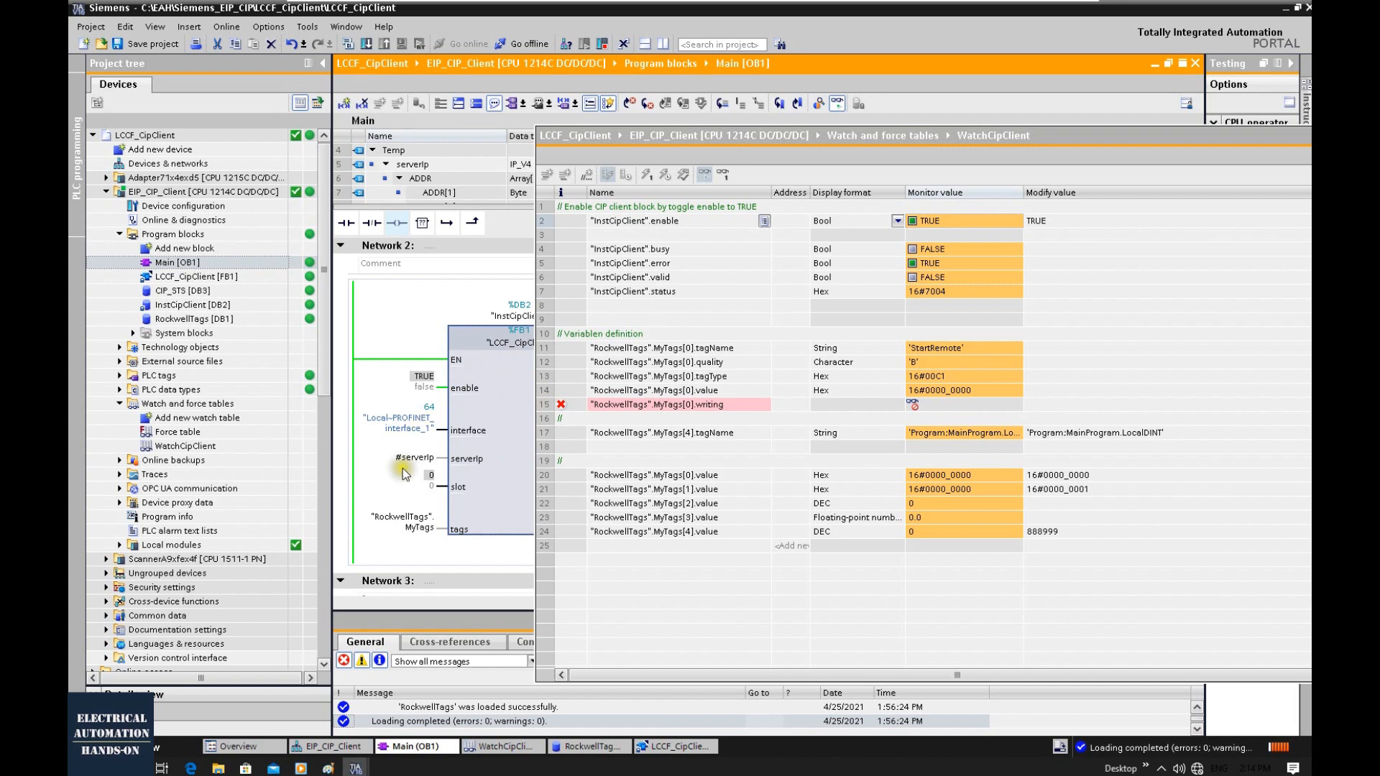
left_click(661, 138)
left_click_drag(661, 138, 803, 125)
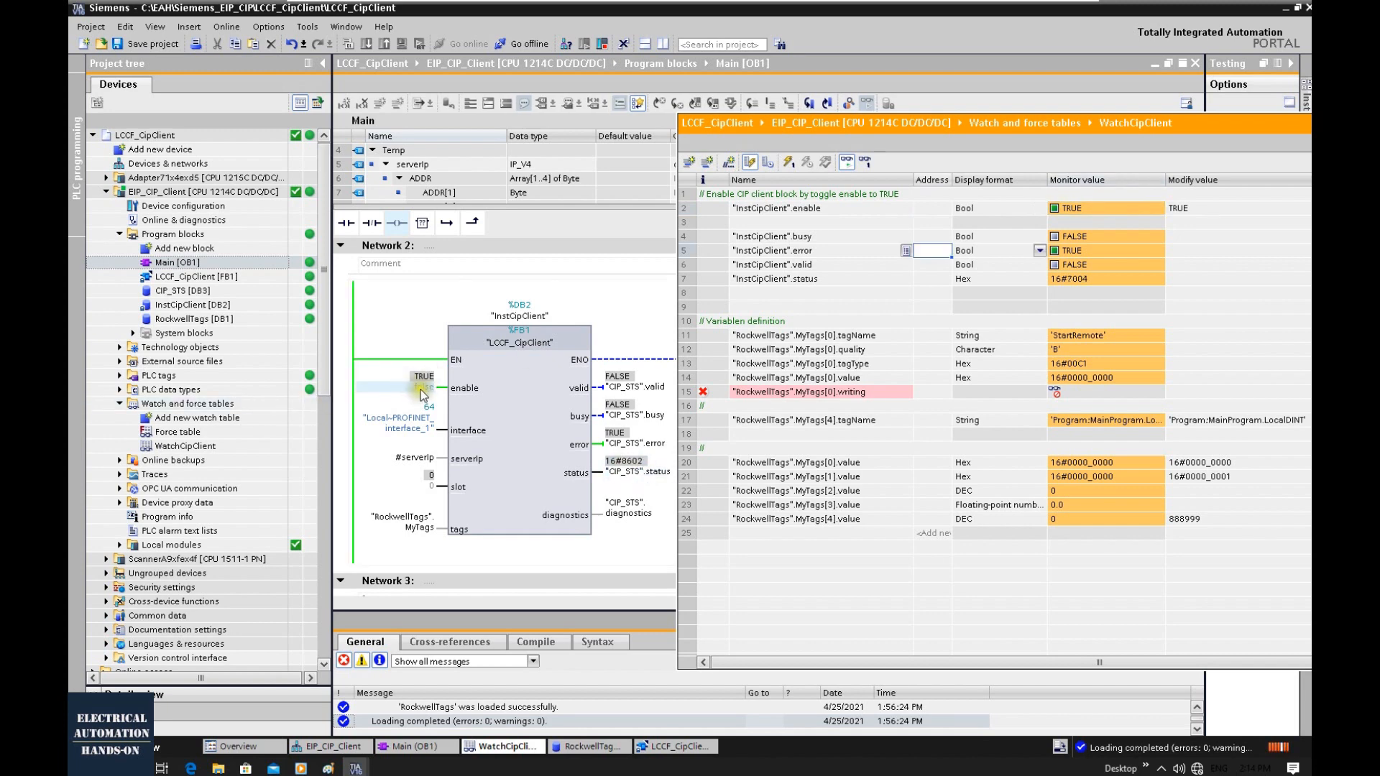
- Try resetting the LCCF_CipClient block by modifying "InstCipClient".enable to 0 and back to 1 in the watch table
left_click(1093, 213)
right_click(1094, 213)
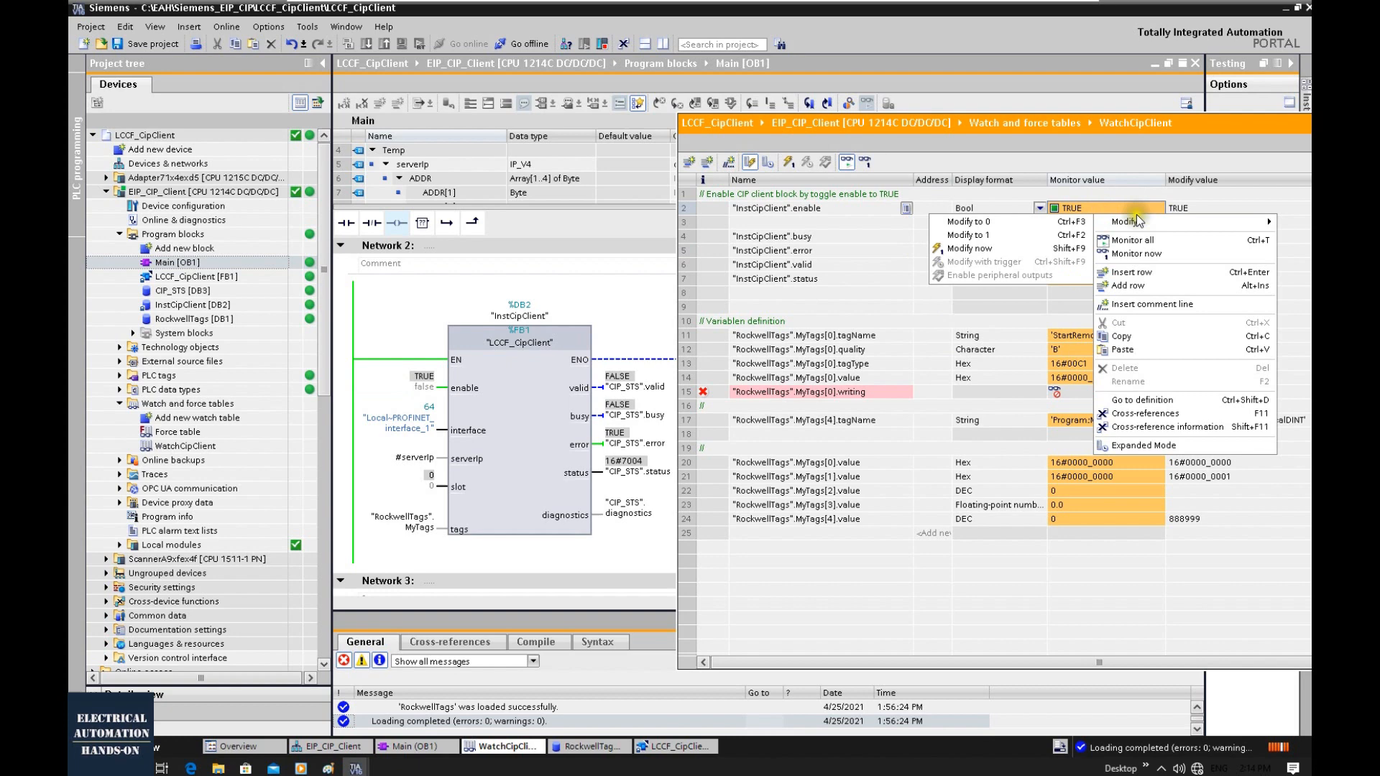
left_click(1071, 217)
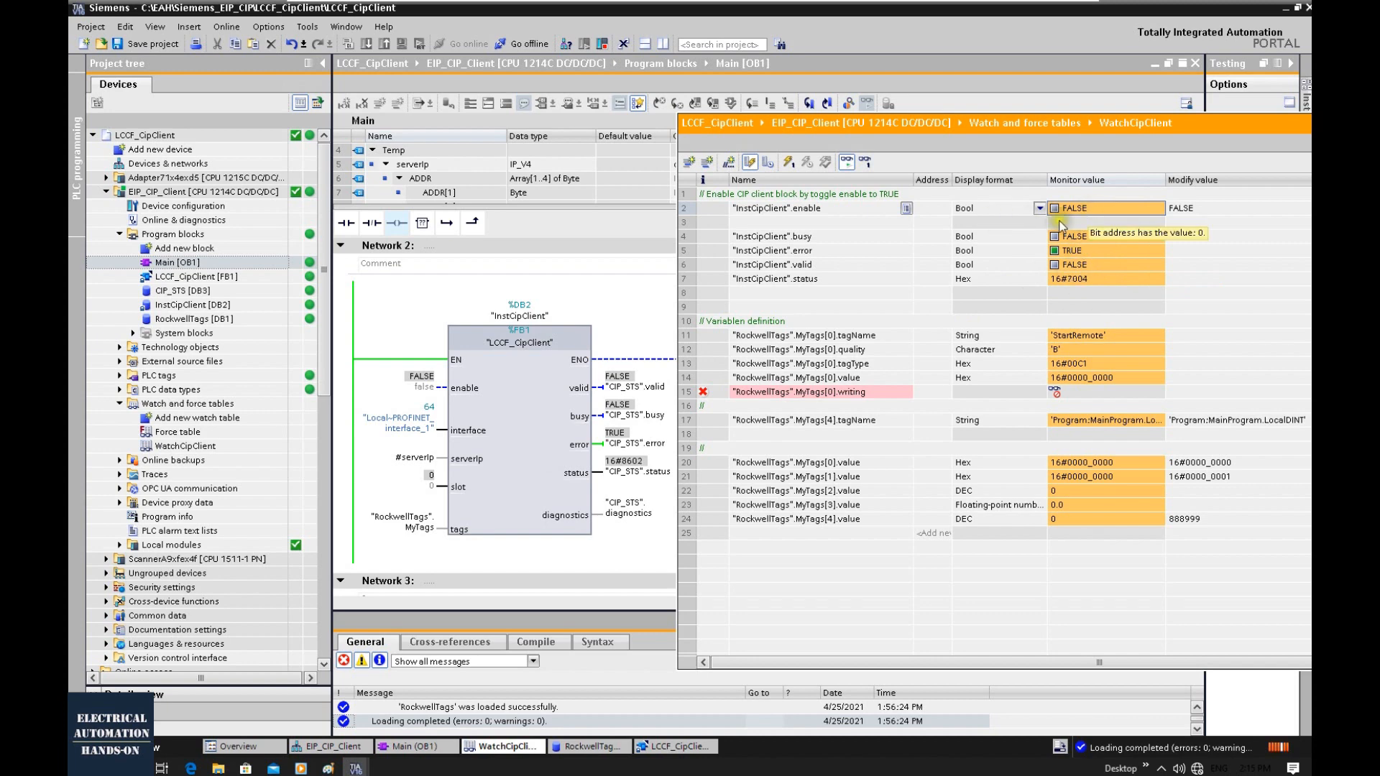
right_click(1098, 210)
mouse_move(1148, 225)
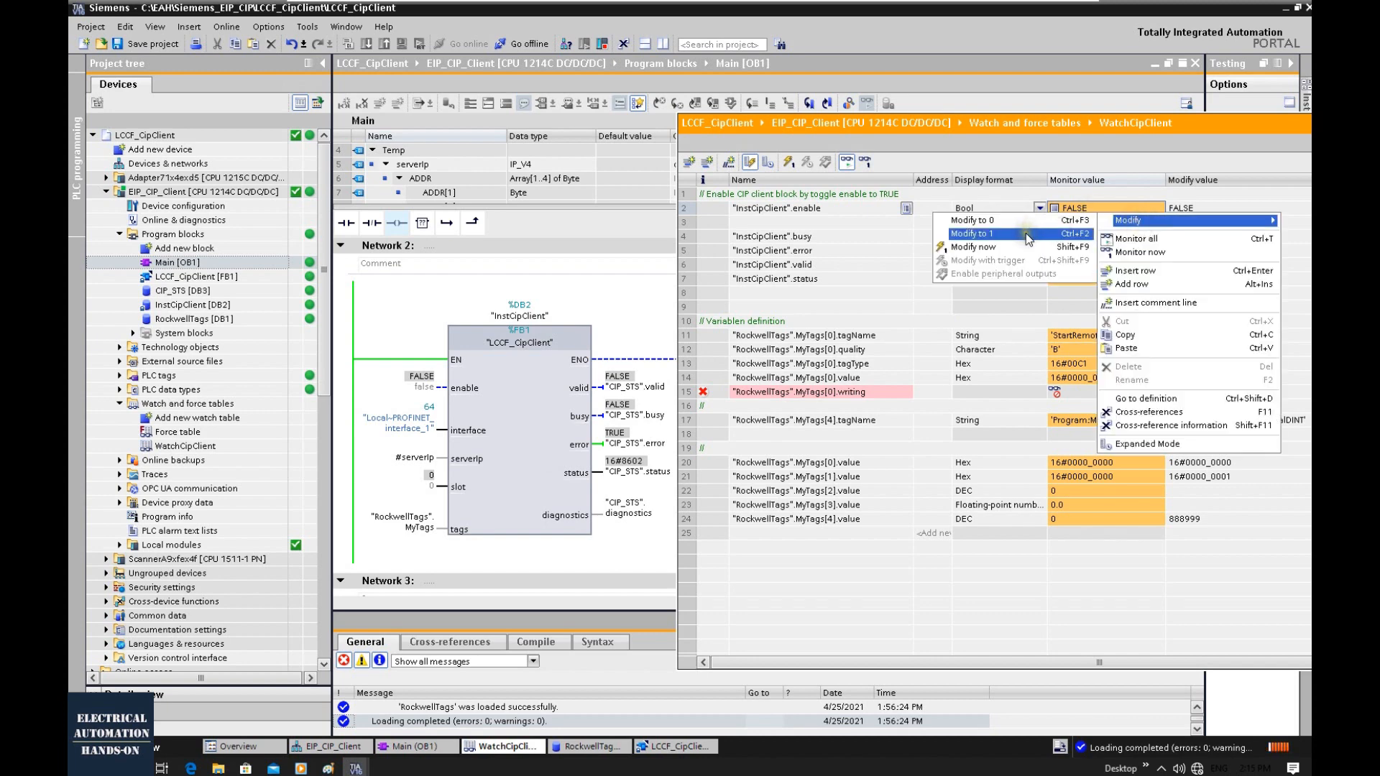
left_click(977, 233)
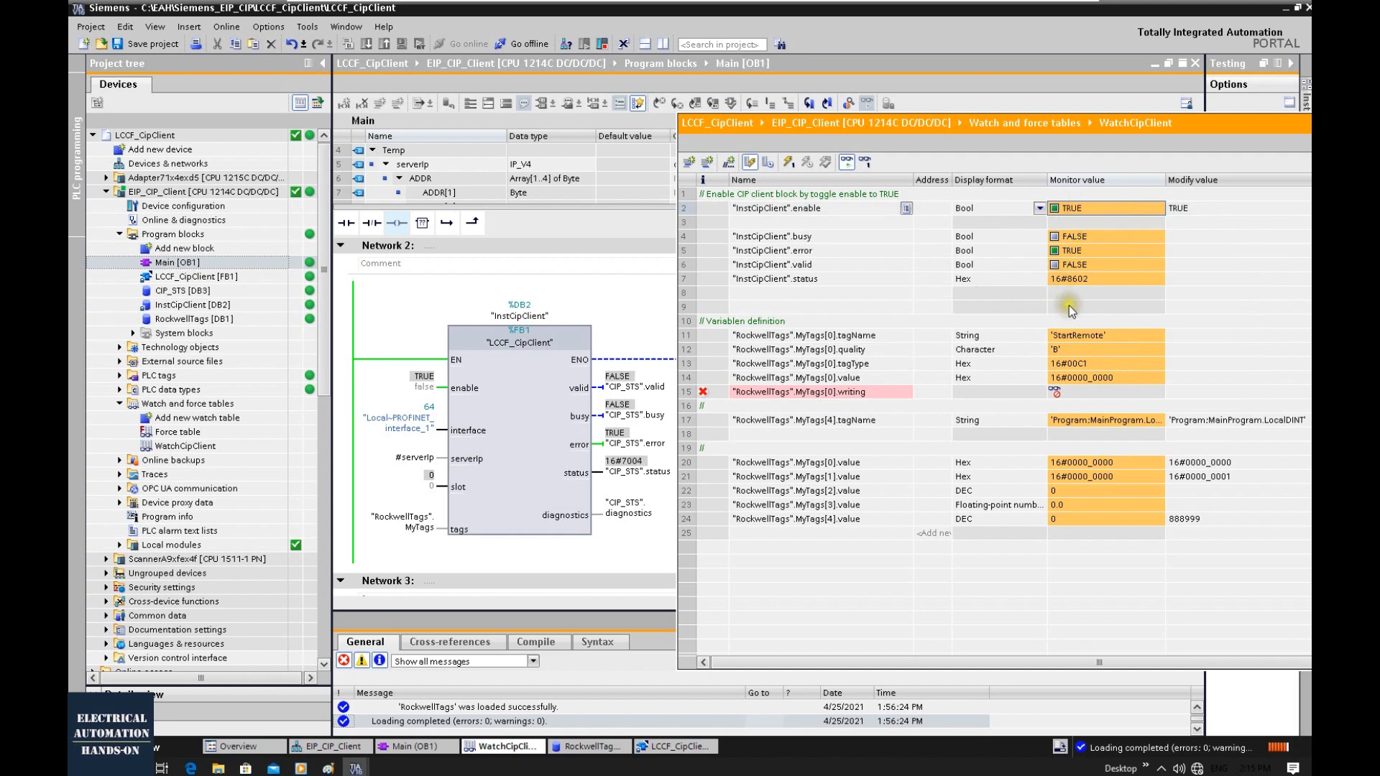
left_click(1201, 265)
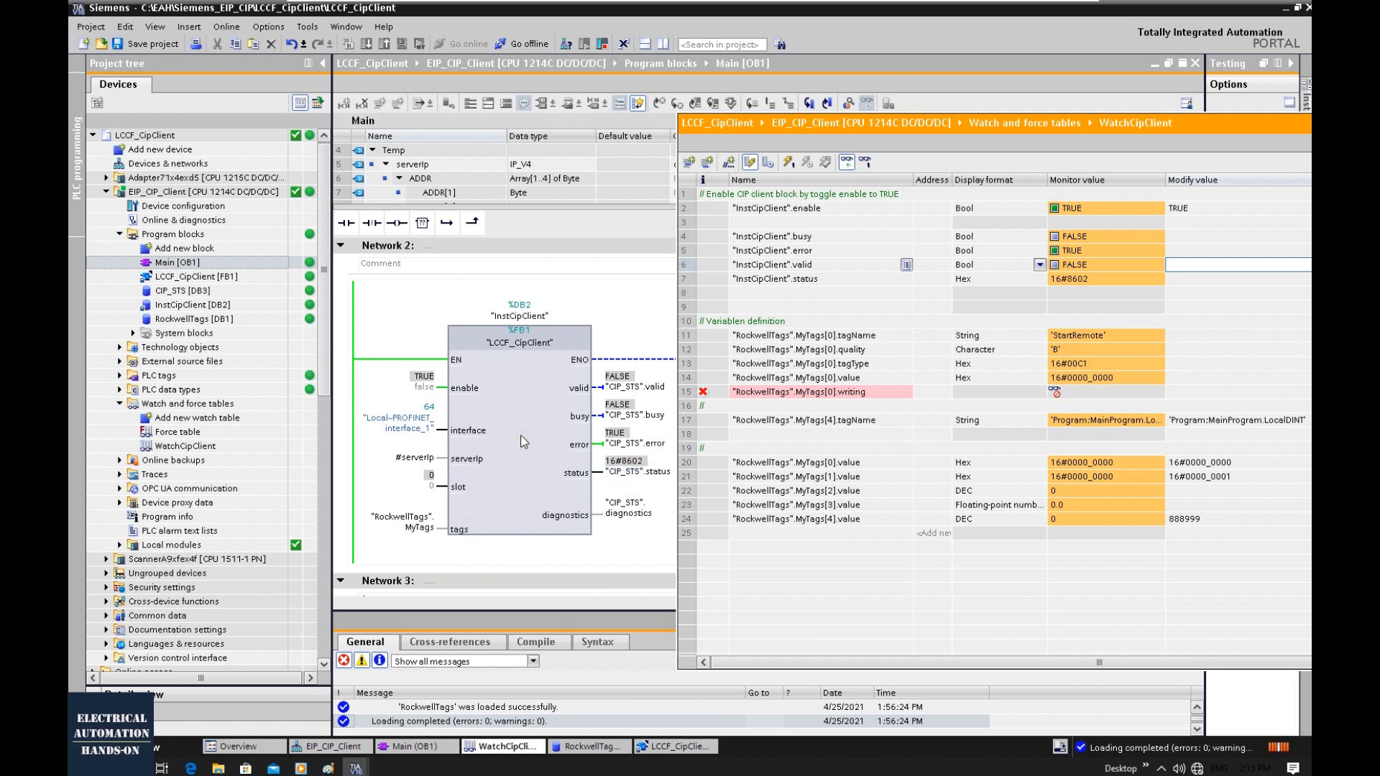
- Stop the EIP_CIP_Client CPU and return it to RUN mode, confirming both mode changes
left_click(559, 180)
left_click(601, 47)
left_click(1143, 420)
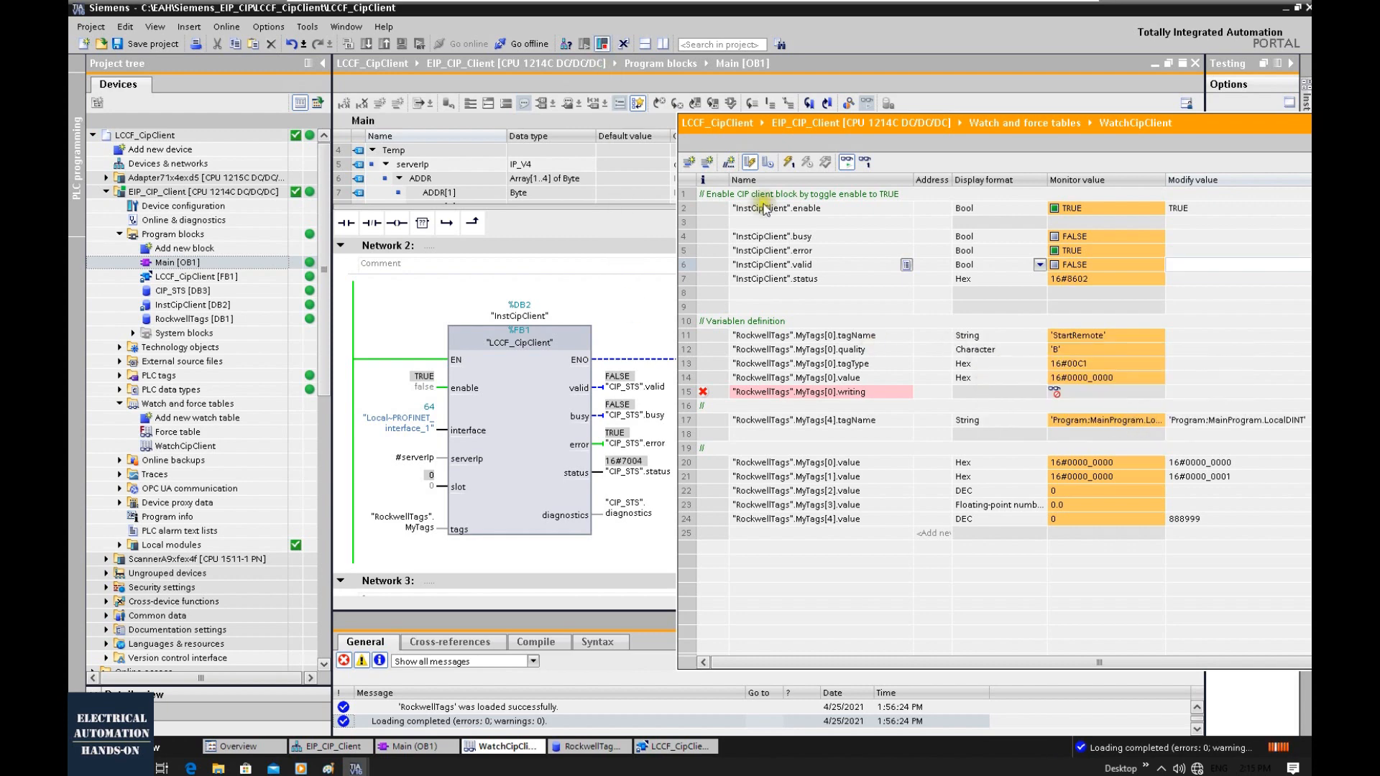
left_click(584, 44)
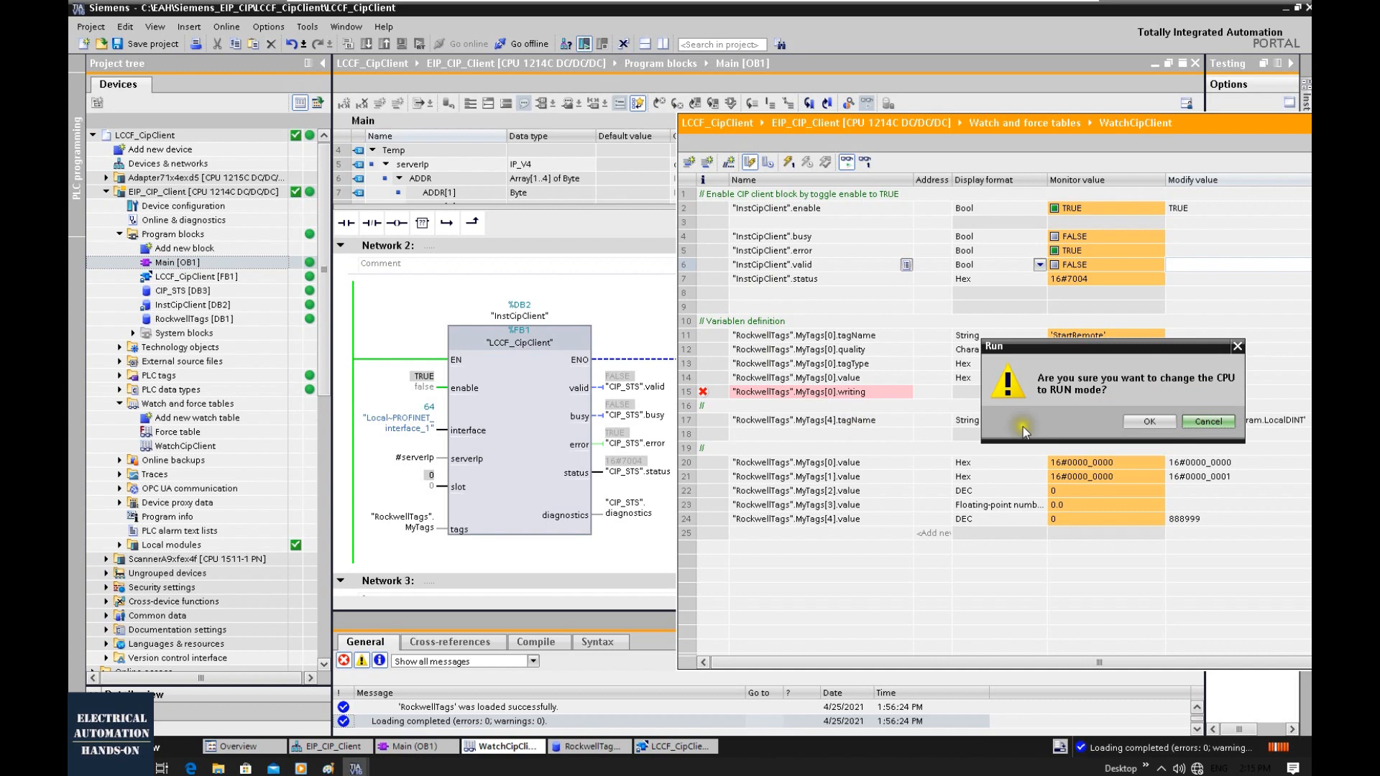
left_click(1150, 423)
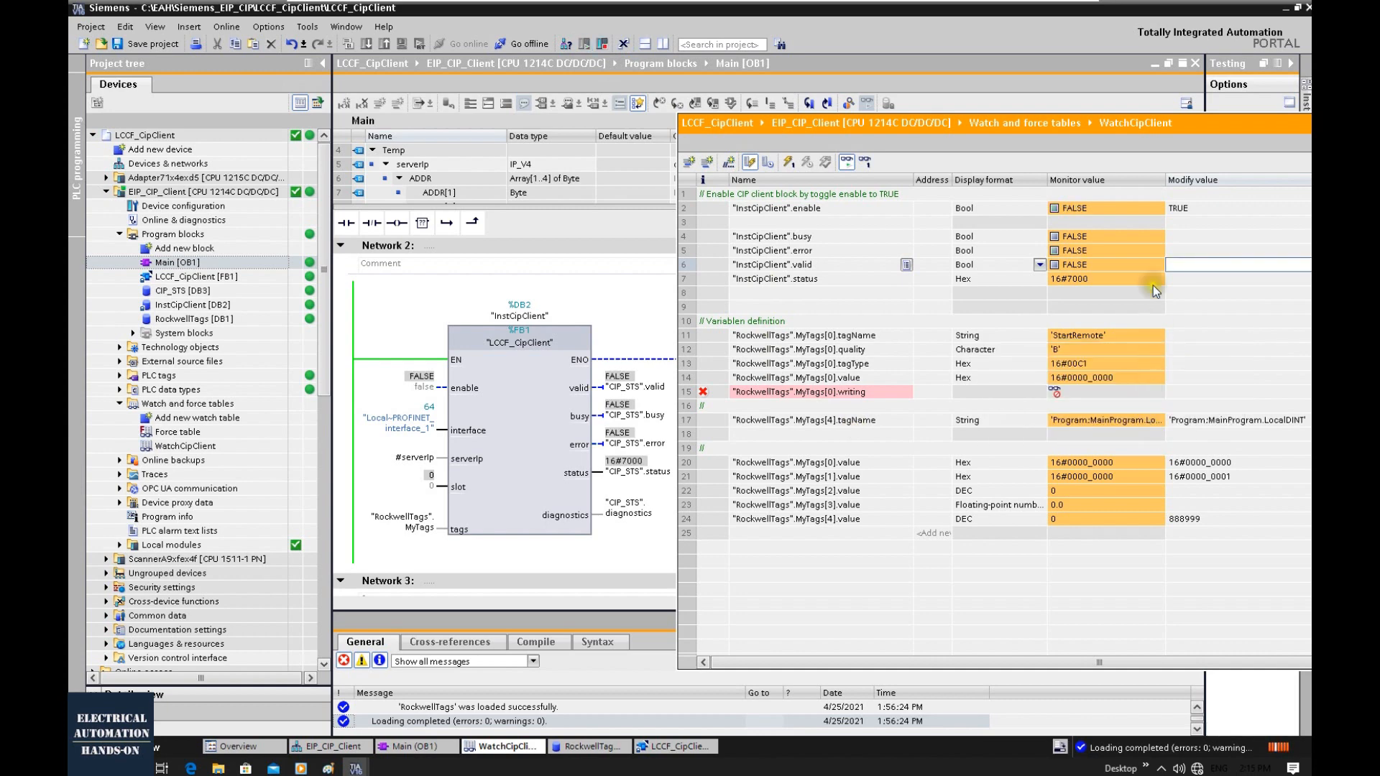
- Restart monitoring in the WatchCipClient table and modify "InstCipClient".enable to 1
left_click(1120, 205)
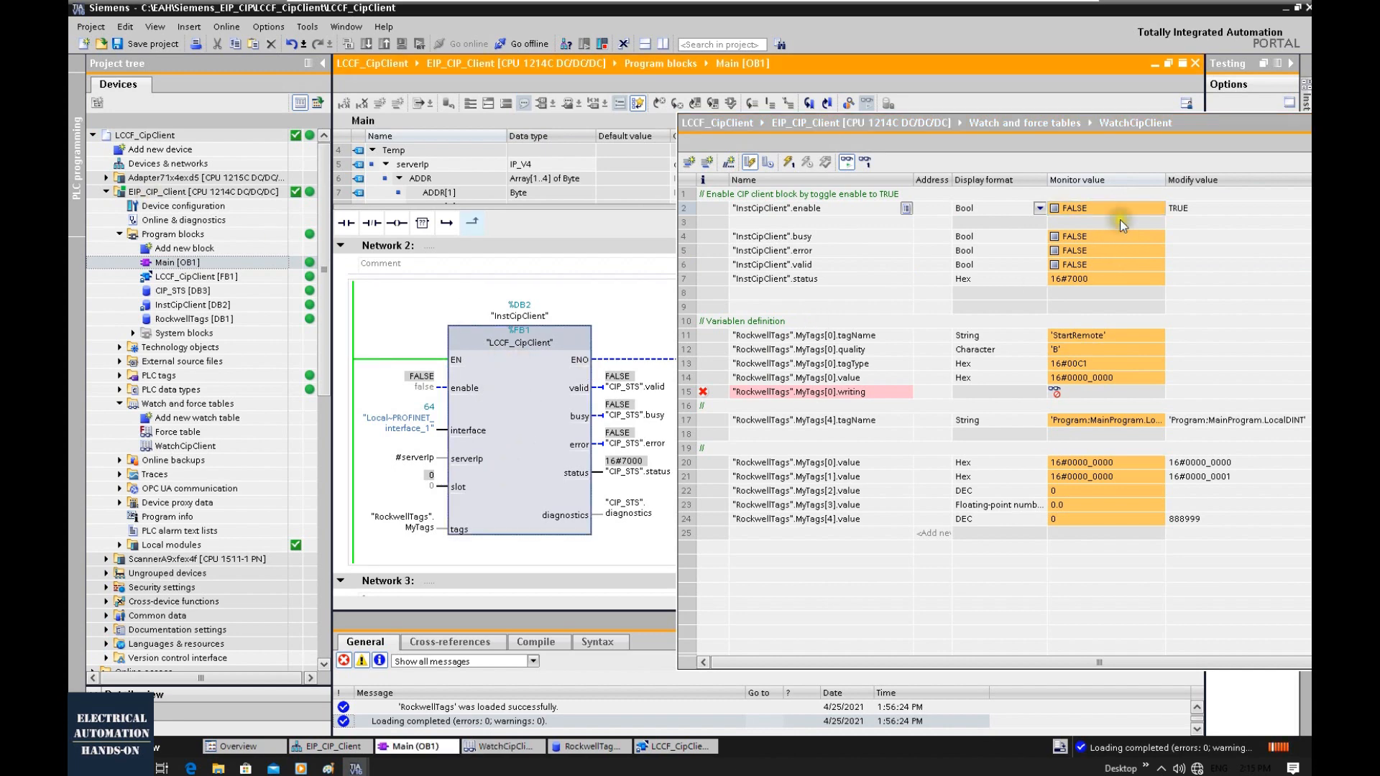
left_click(917, 196)
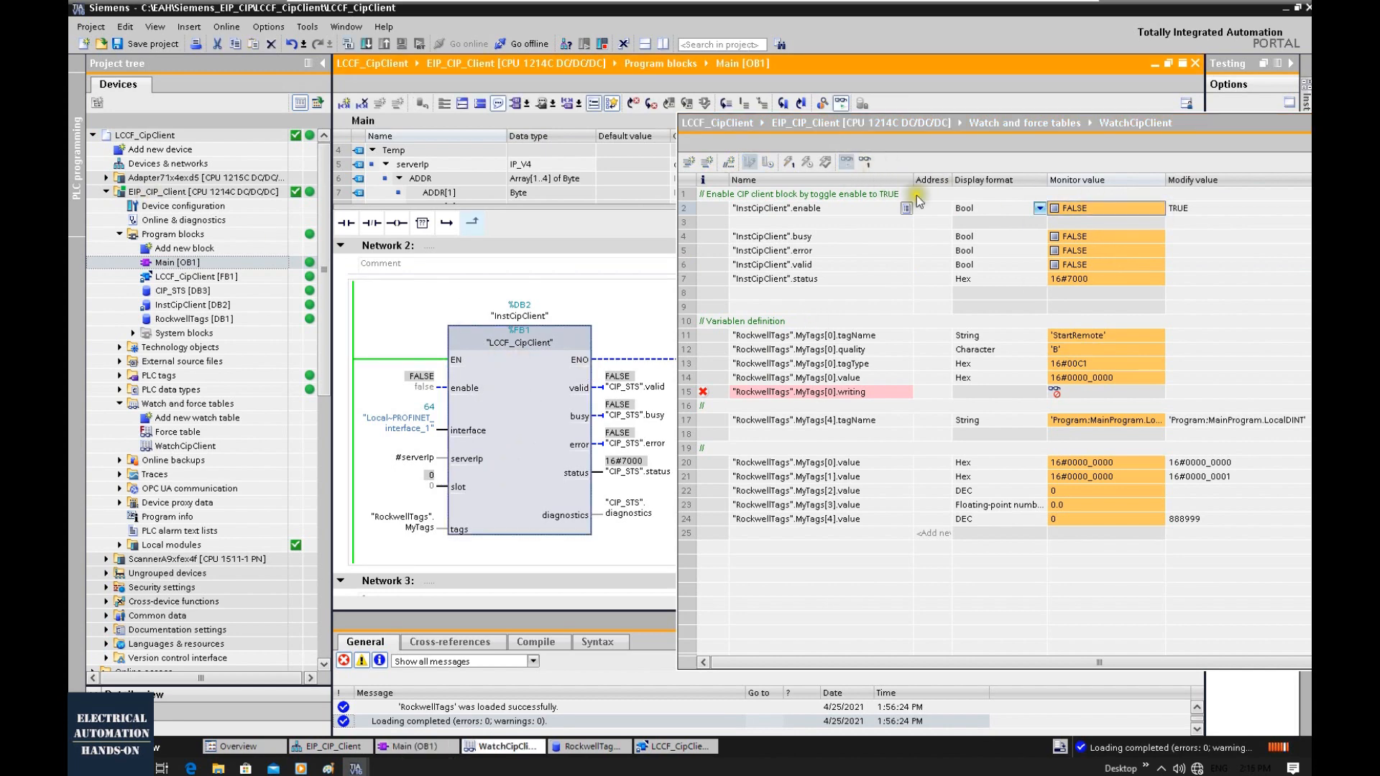
left_click(844, 163)
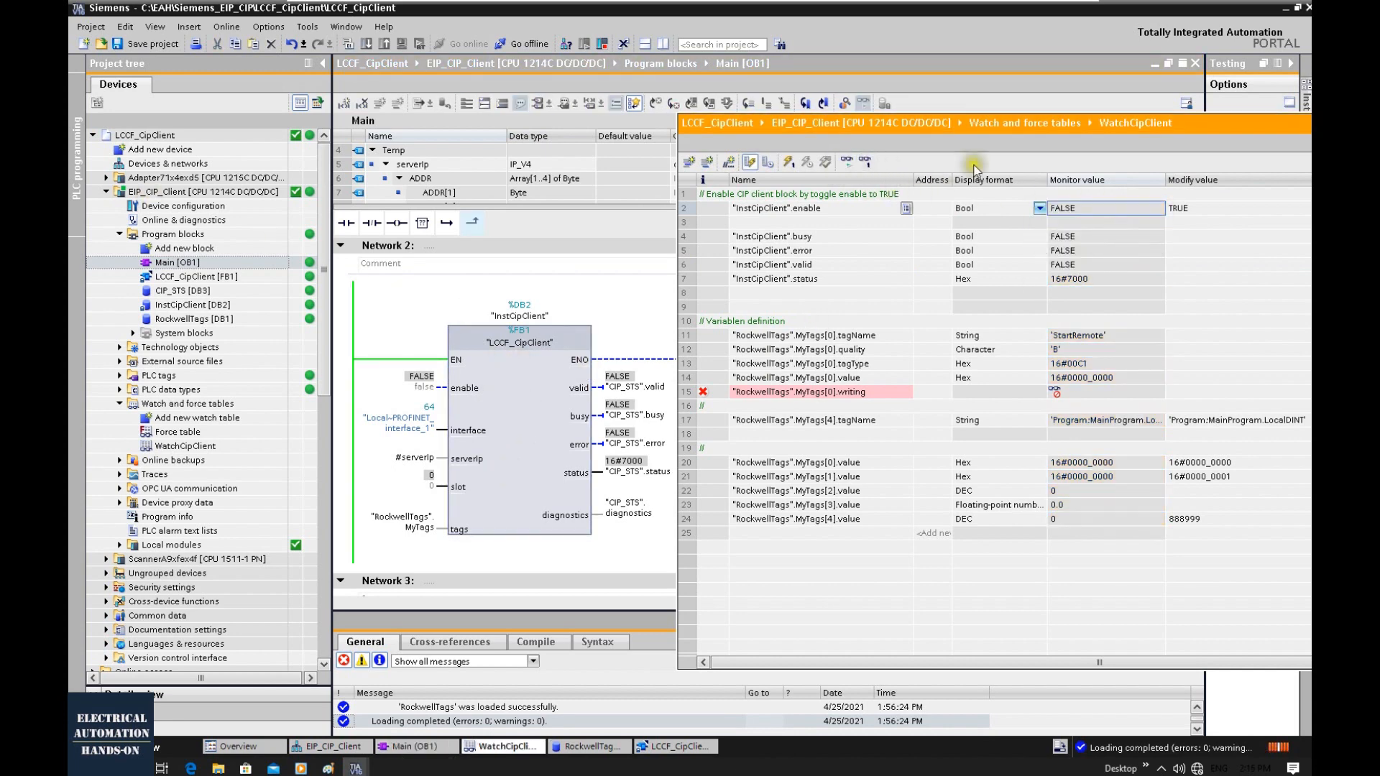
left_click(847, 163)
right_click(1138, 209)
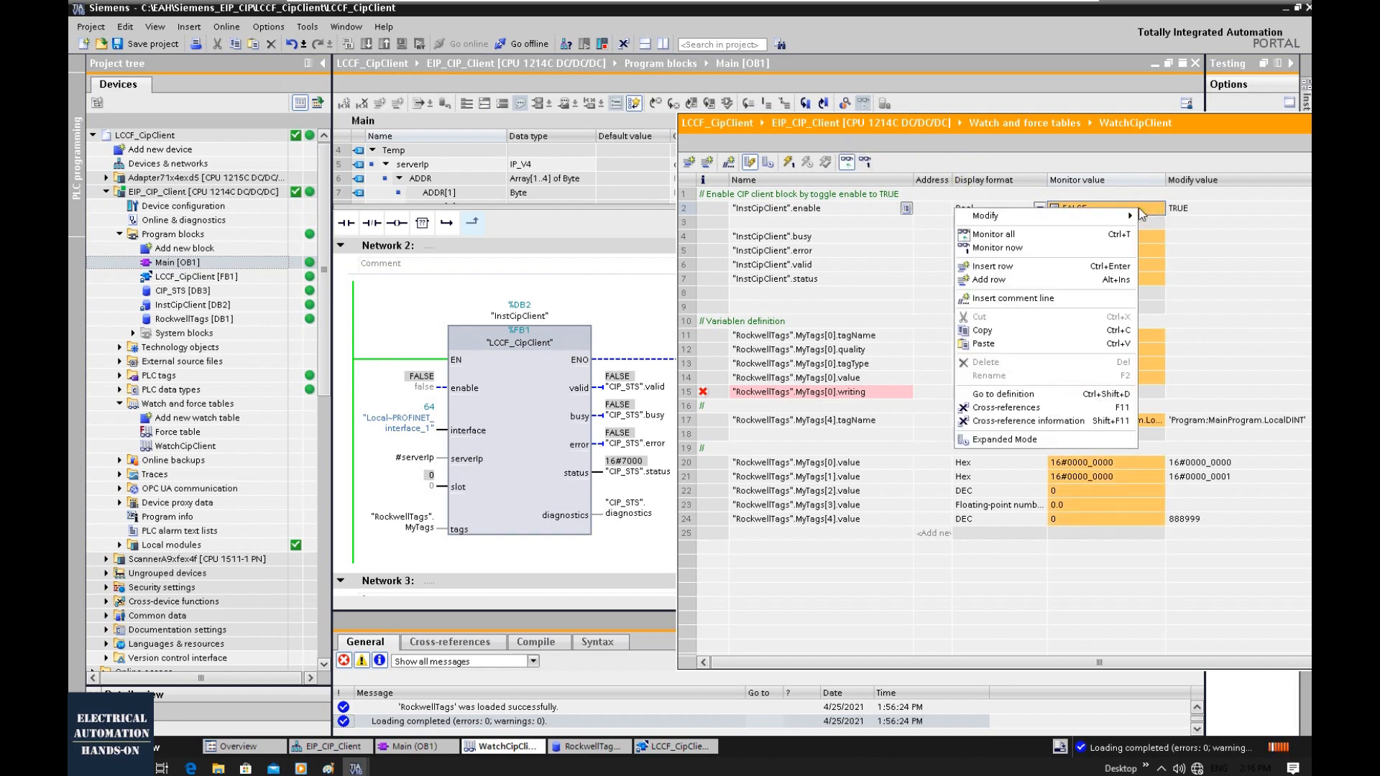
mouse_move(1091, 217)
left_click(1229, 233)
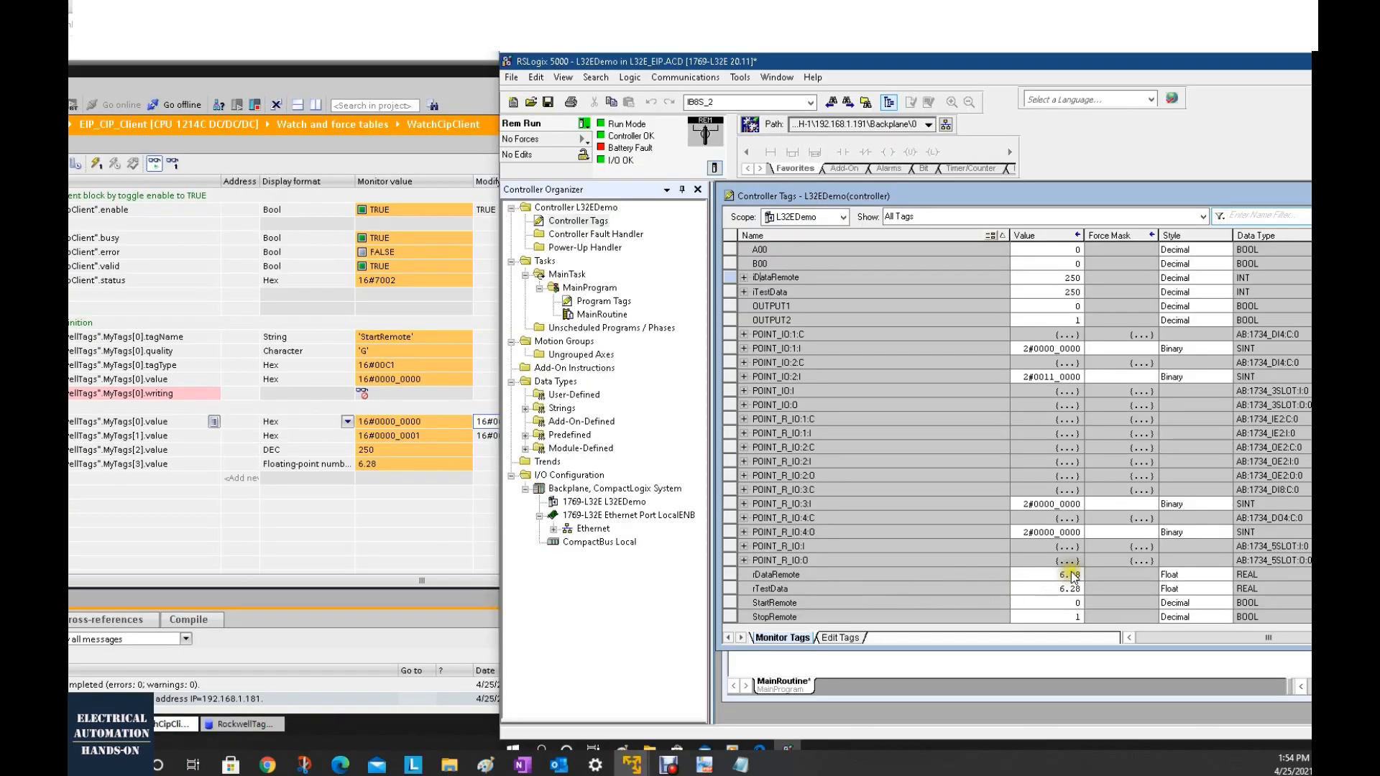
- View the LocalDINT tag in the RSLogix 5000 MainProgram tags and return to the WatchCipClient table in TIA Portal
type("6.28")
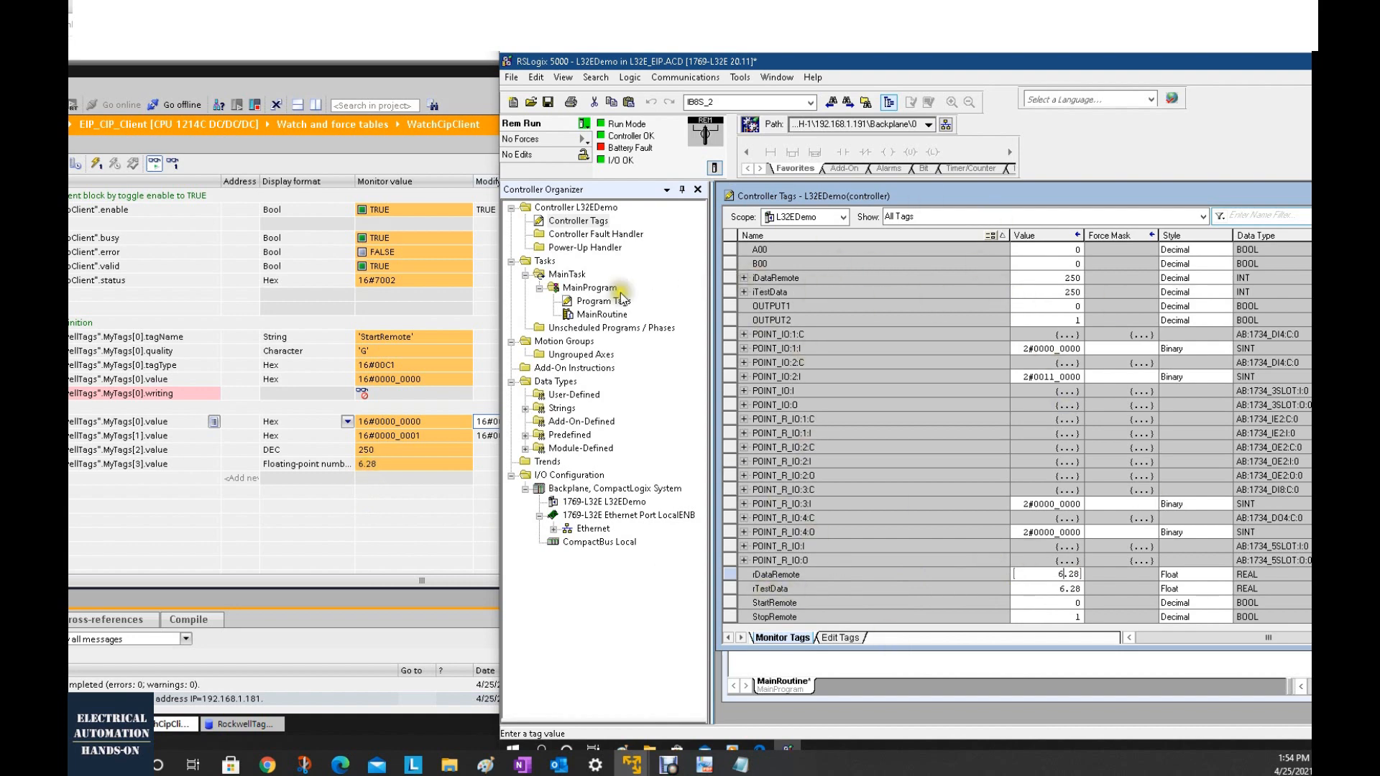
double_click(594, 303)
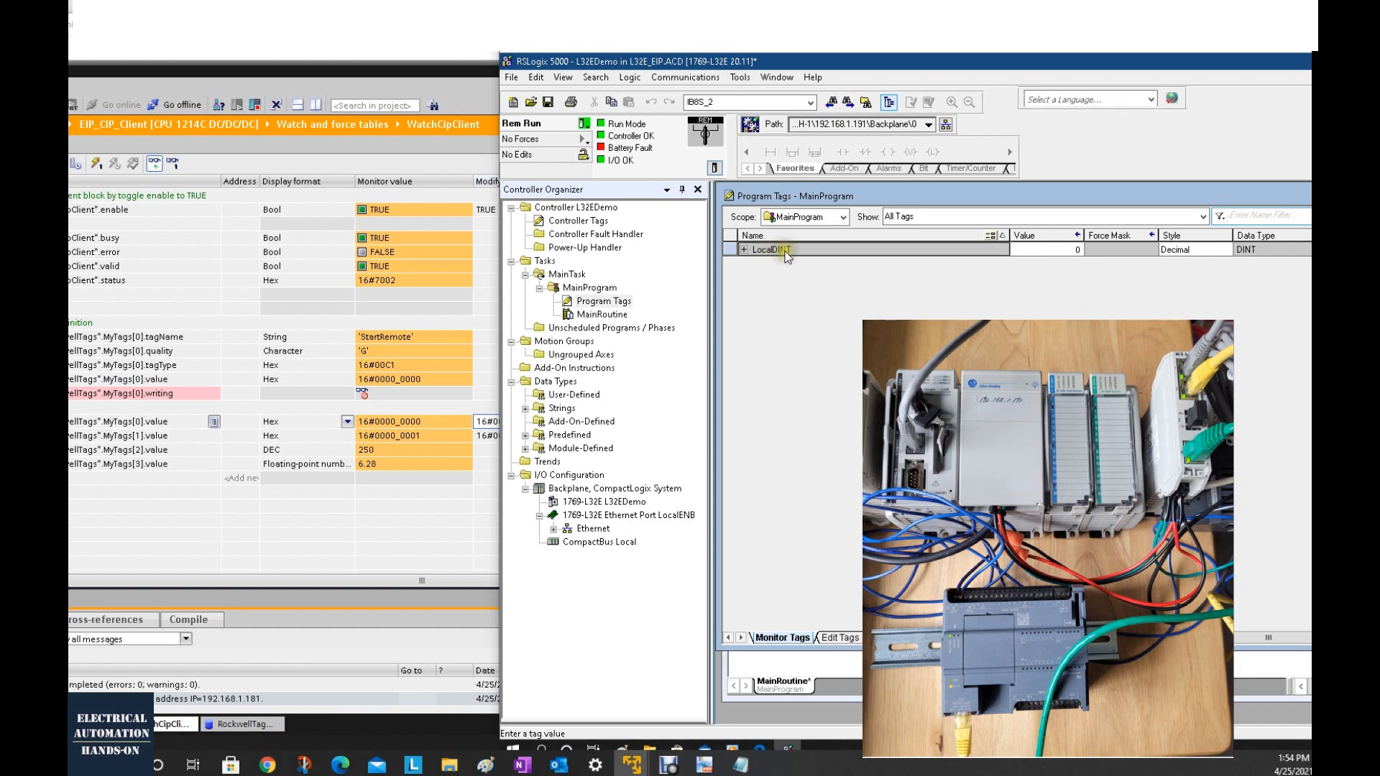
left_click(325, 554)
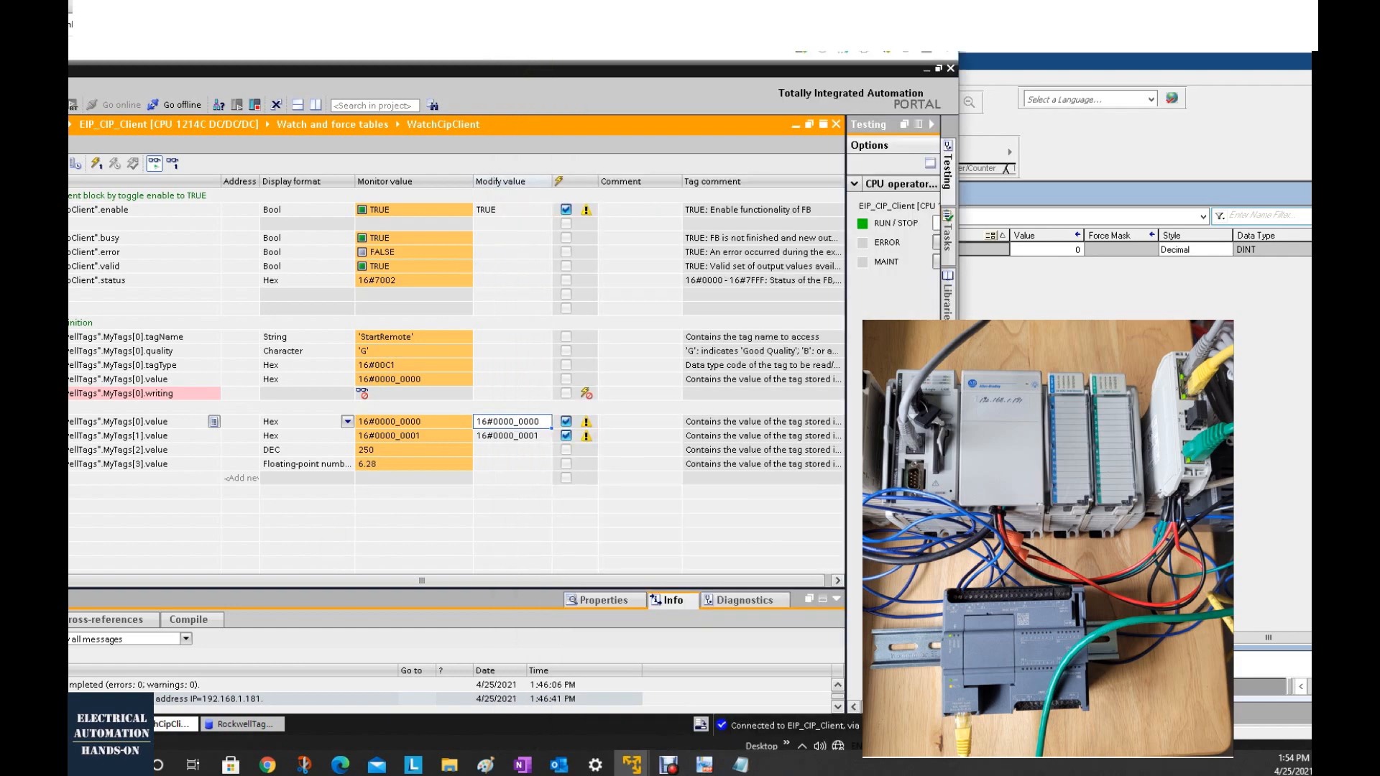